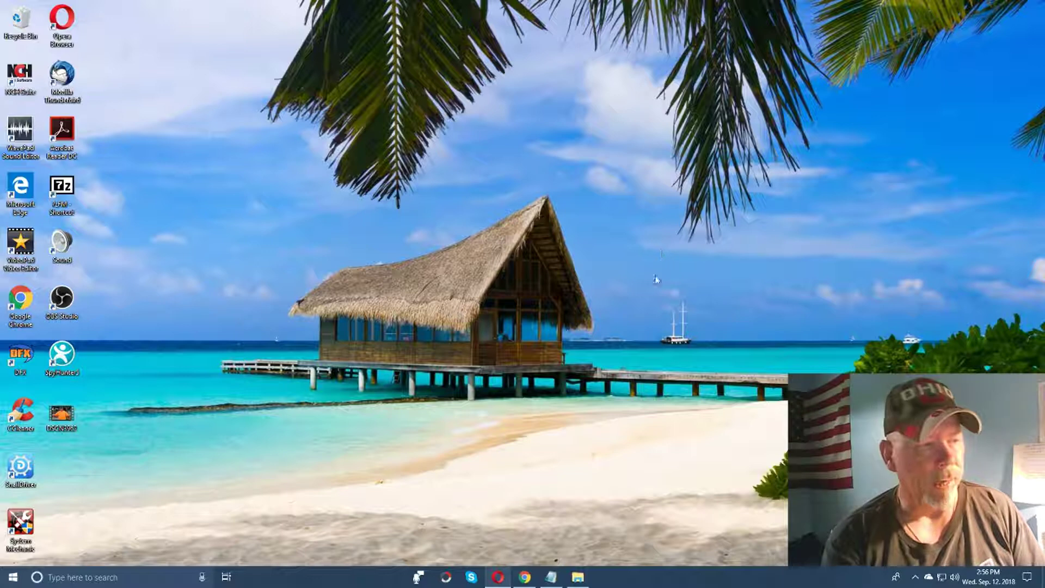
# Switch to the HTML Editor in the Opera browser and open the layout's Click Pop - Seven page.
pyautogui.click(496, 578)
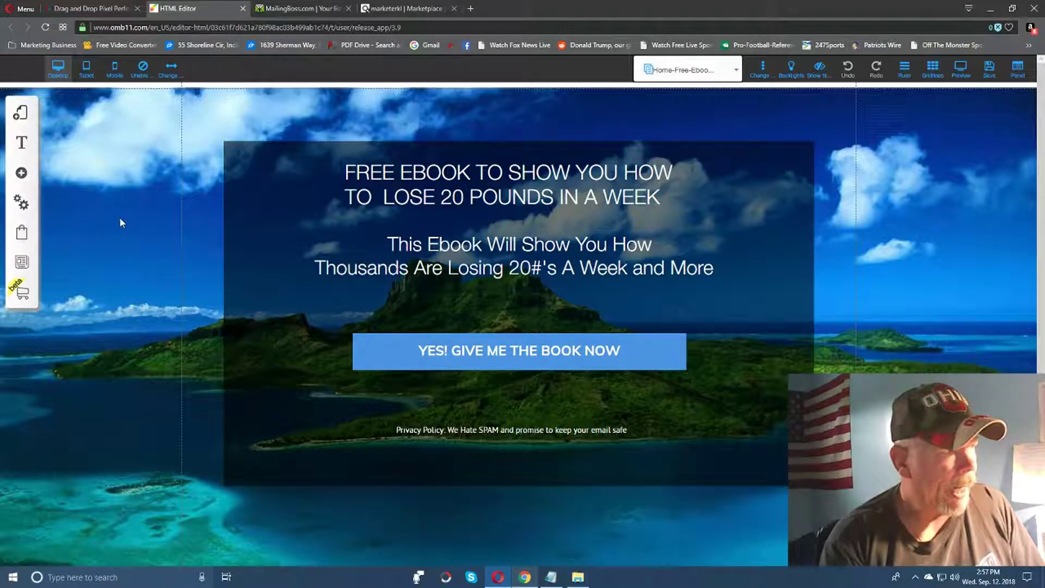
pyautogui.click(735, 74)
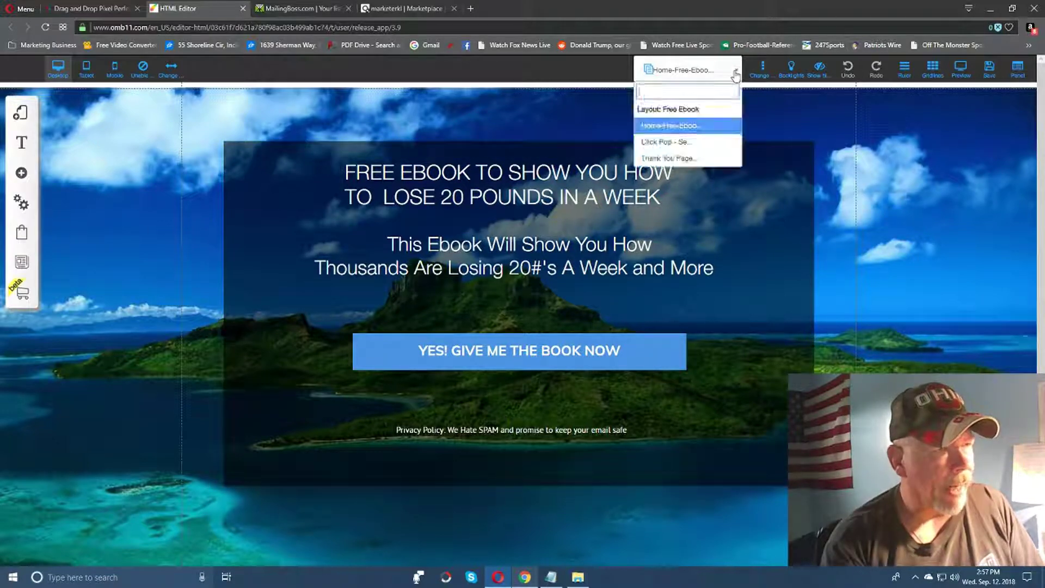
pyautogui.click(669, 141)
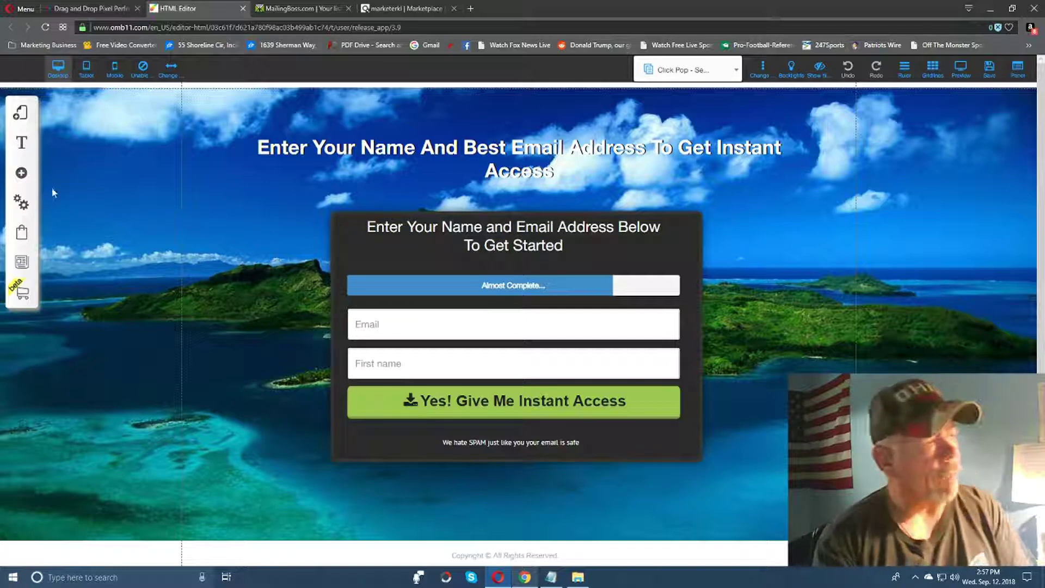
# Look over the elements that can be added to the page and the list of pages in the Free Ebook layout.
pyautogui.click(21, 173)
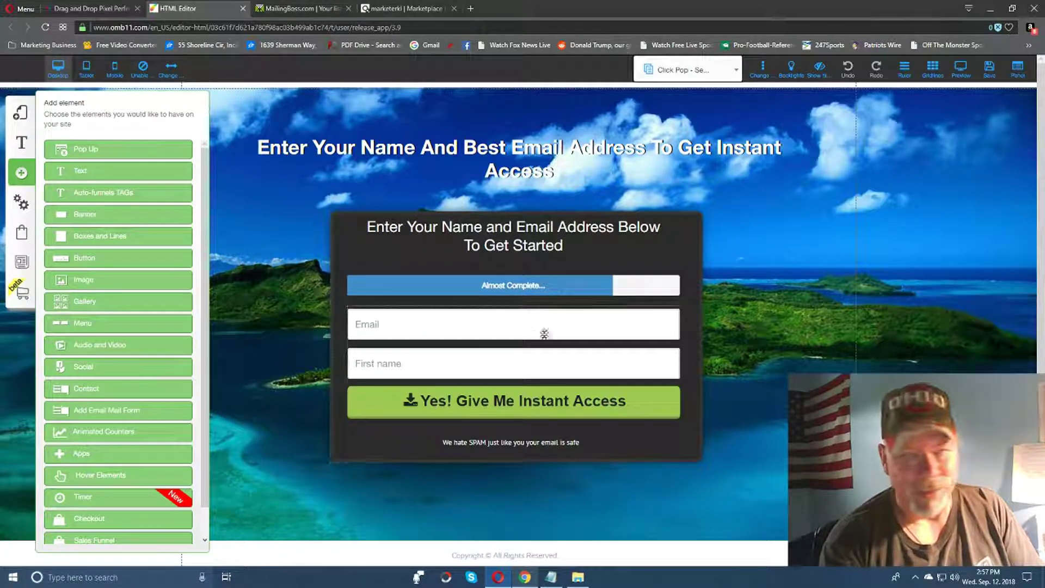
pyautogui.click(737, 70)
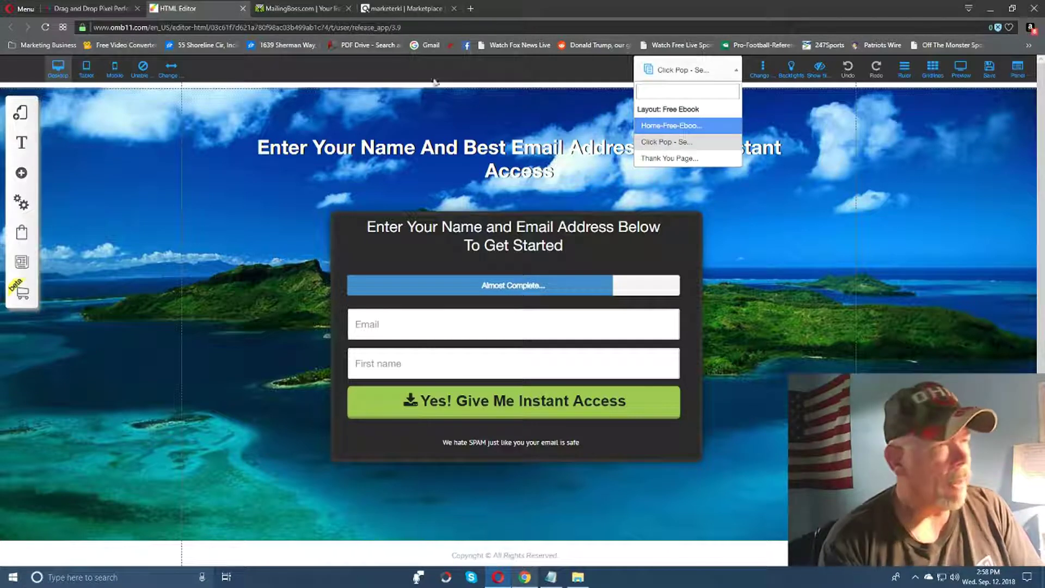
pyautogui.click(738, 71)
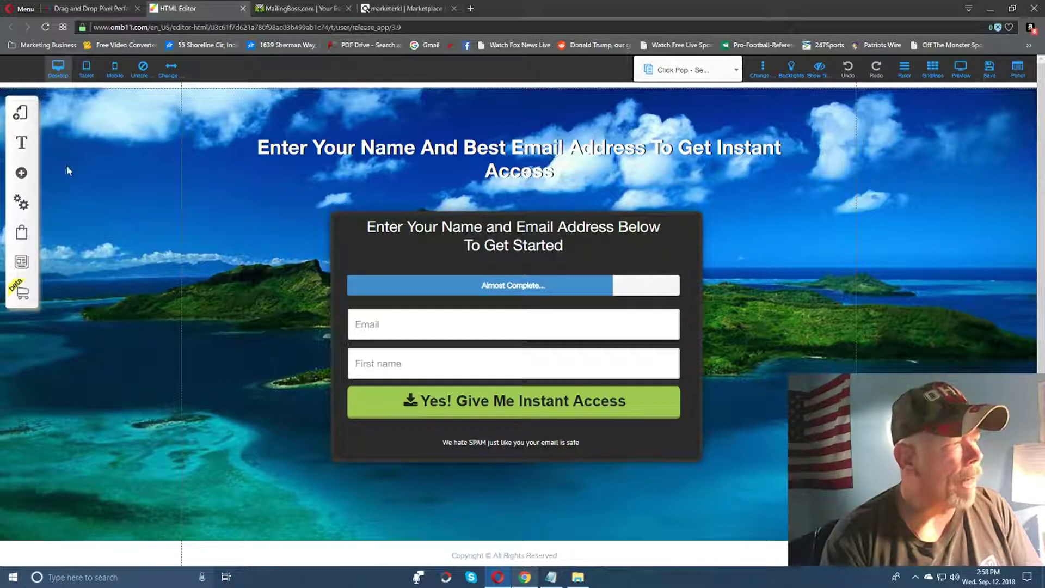
# View the Free Ebook layout's pages and the Settings and SEO of its Home-Free-Ebook page.
pyautogui.click(21, 113)
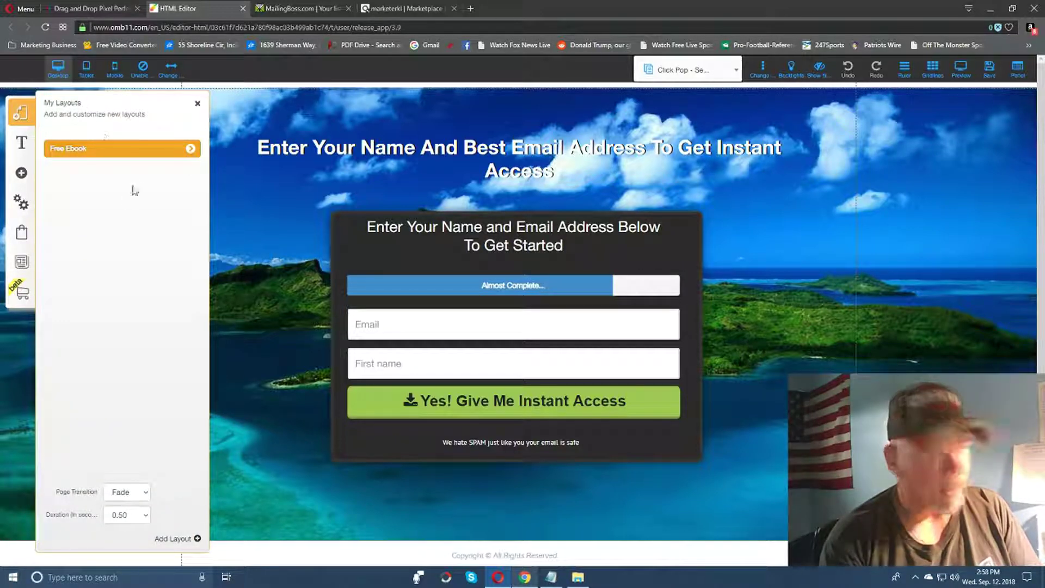
pyautogui.click(194, 154)
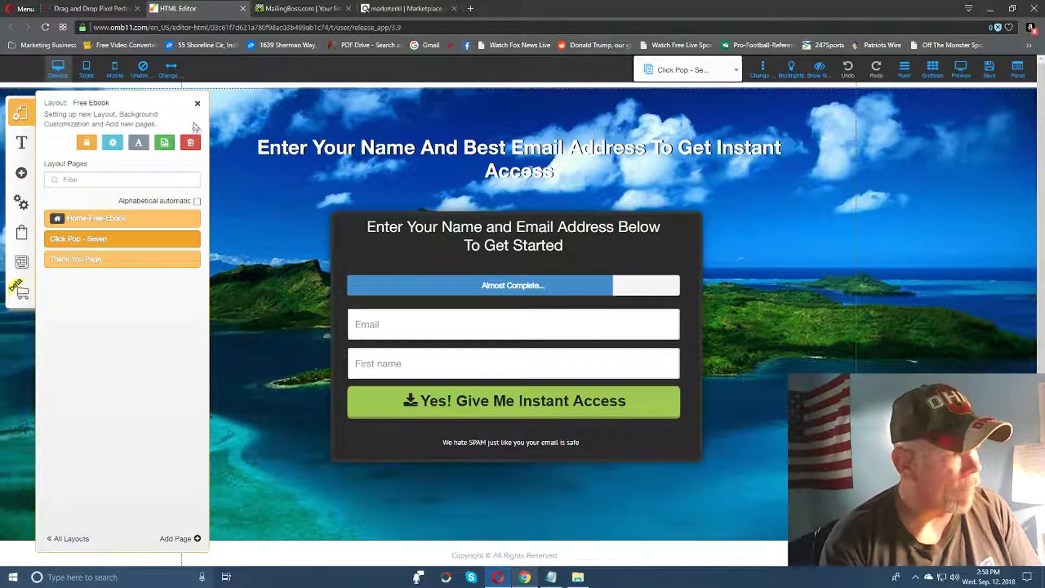
pyautogui.click(190, 220)
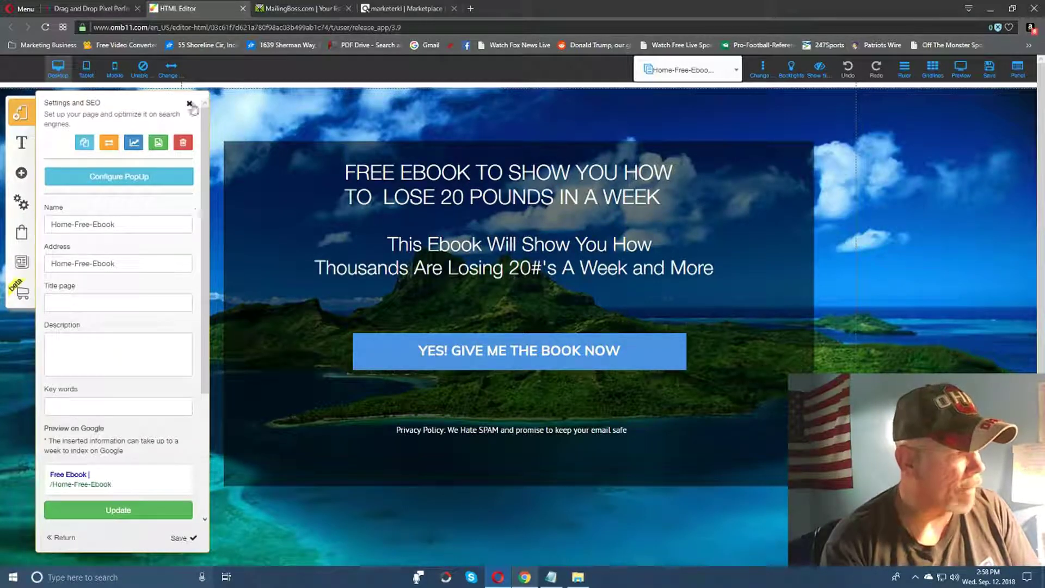
pyautogui.click(190, 104)
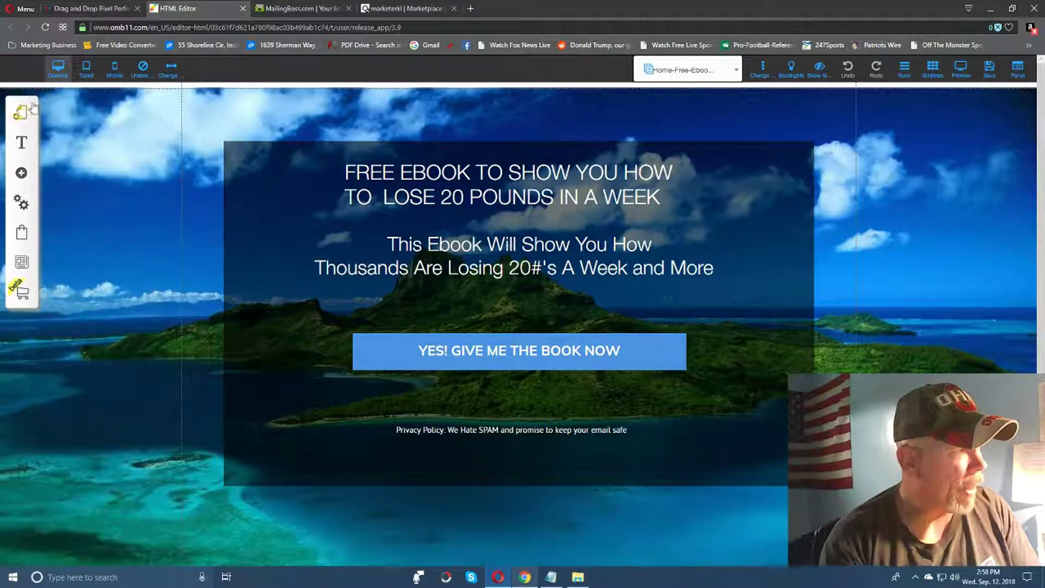
# Browse the 2 Steps Pop page templates for the Free Ebook layout and preview Click Pop - Seven without adding it.
pyautogui.click(20, 120)
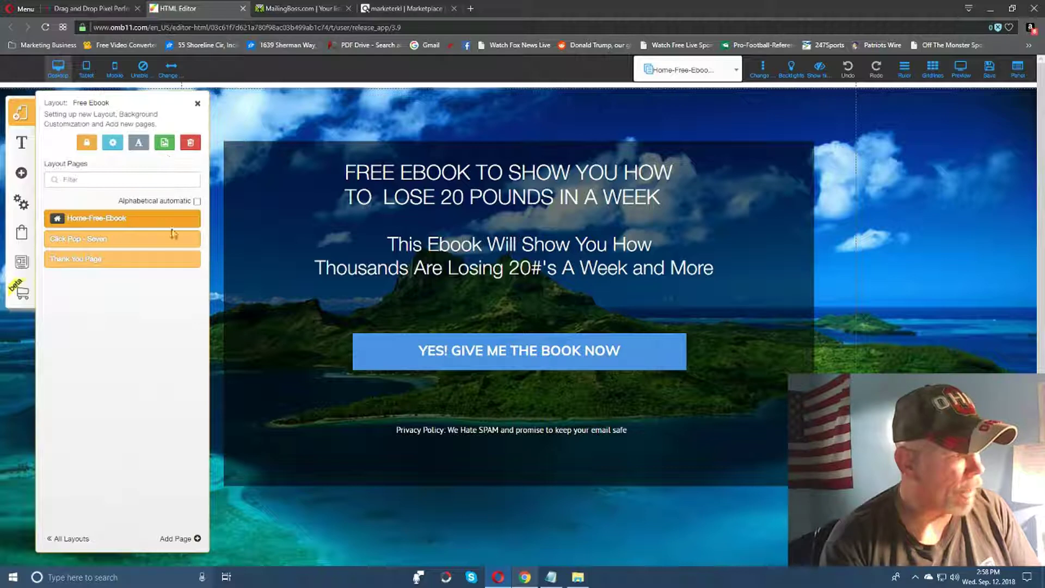
pyautogui.click(180, 540)
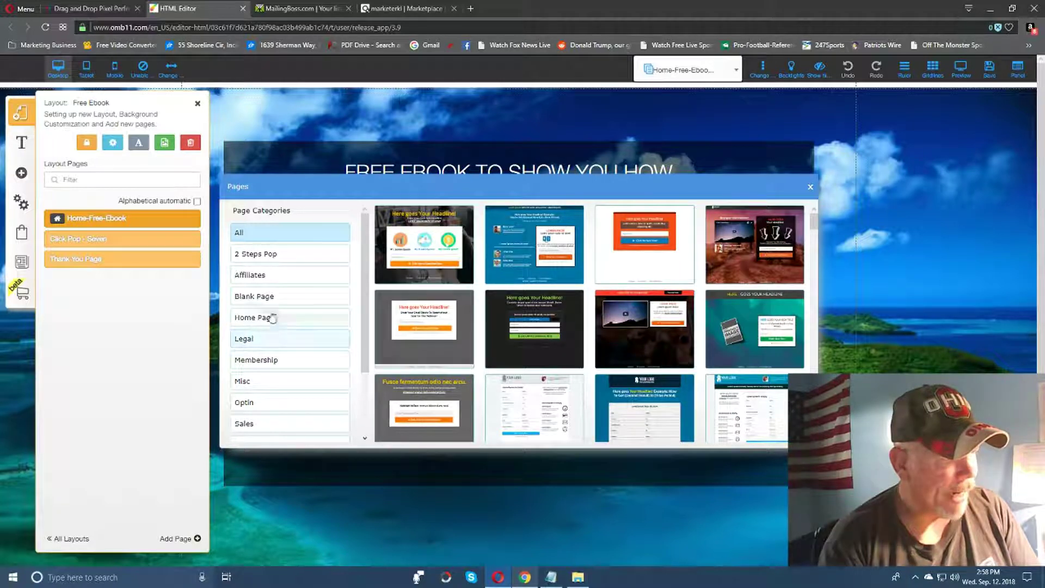
pyautogui.click(252, 257)
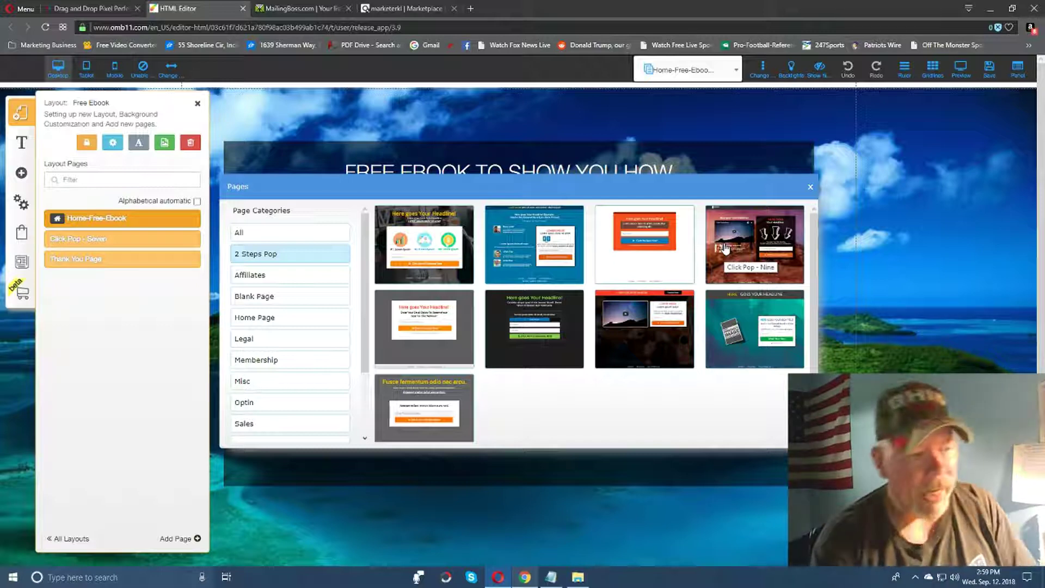
pyautogui.click(533, 313)
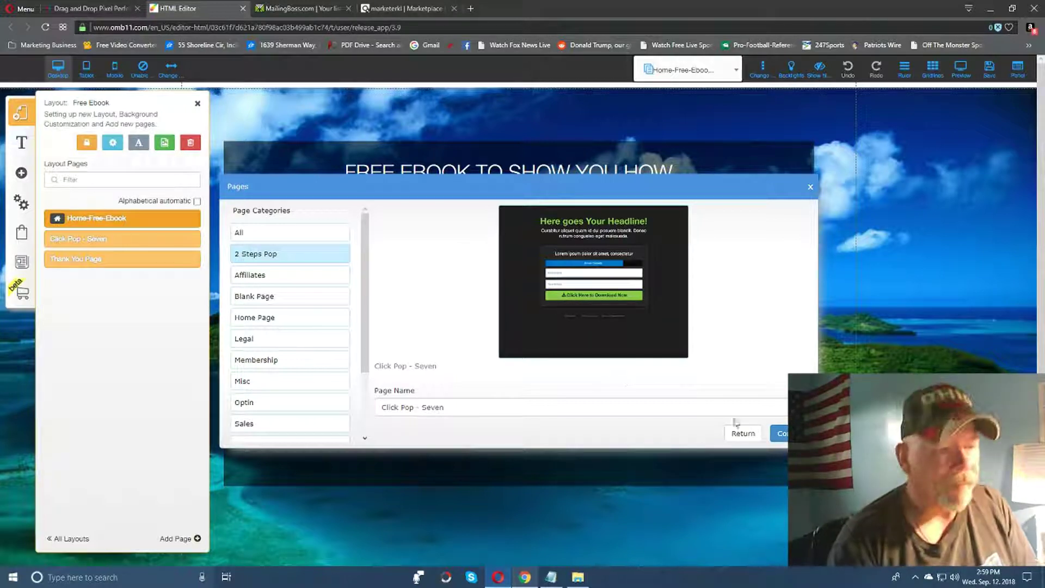
pyautogui.click(810, 186)
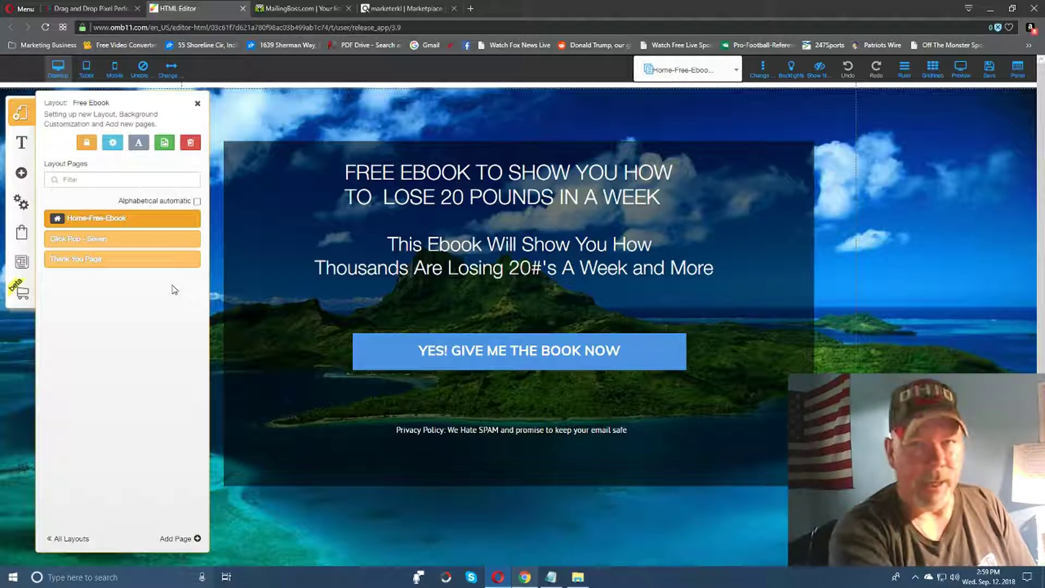
pyautogui.click(197, 104)
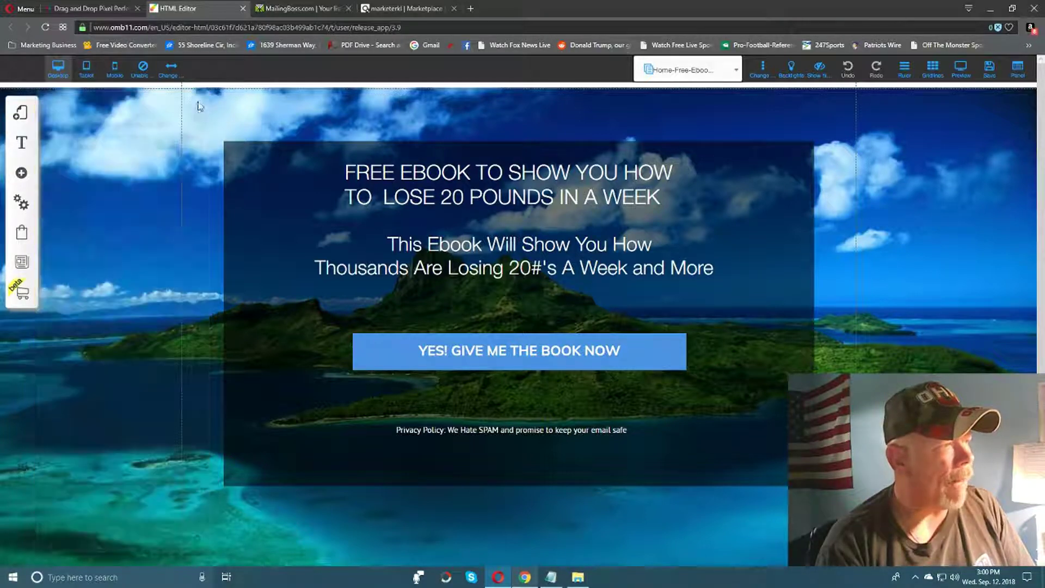
# Open the Thank You Page of the Free Ebook layout in the editor.
pyautogui.click(735, 74)
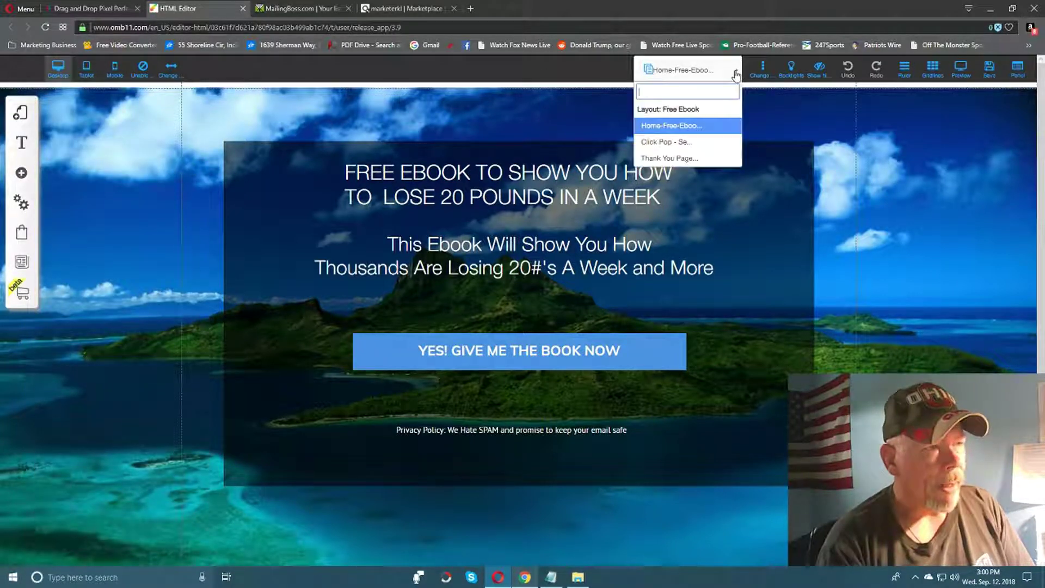
pyautogui.click(668, 158)
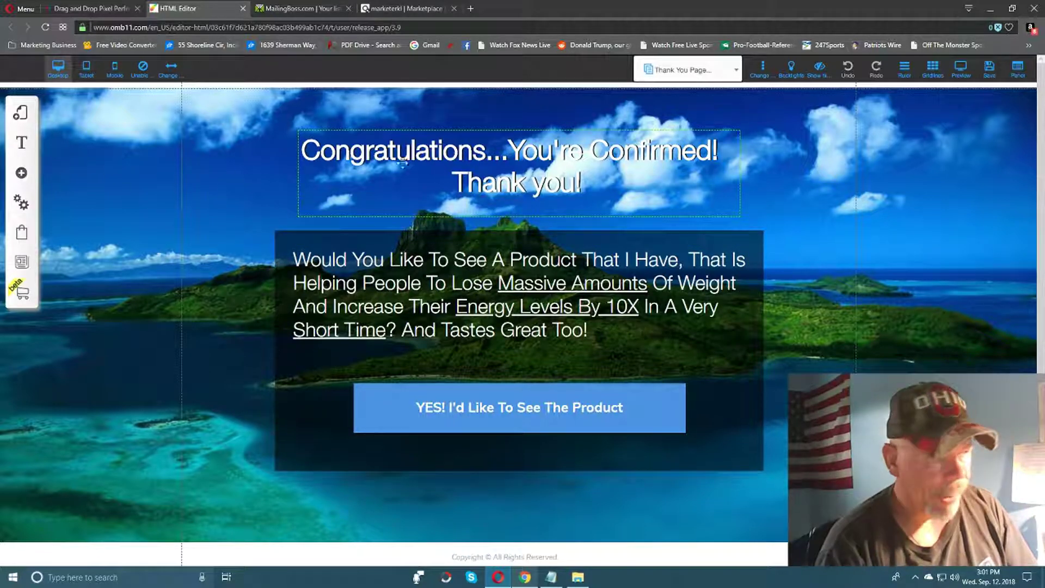
# Look through the page template categories and preview the Blank Page template without adding it to the layout.
pyautogui.click(20, 112)
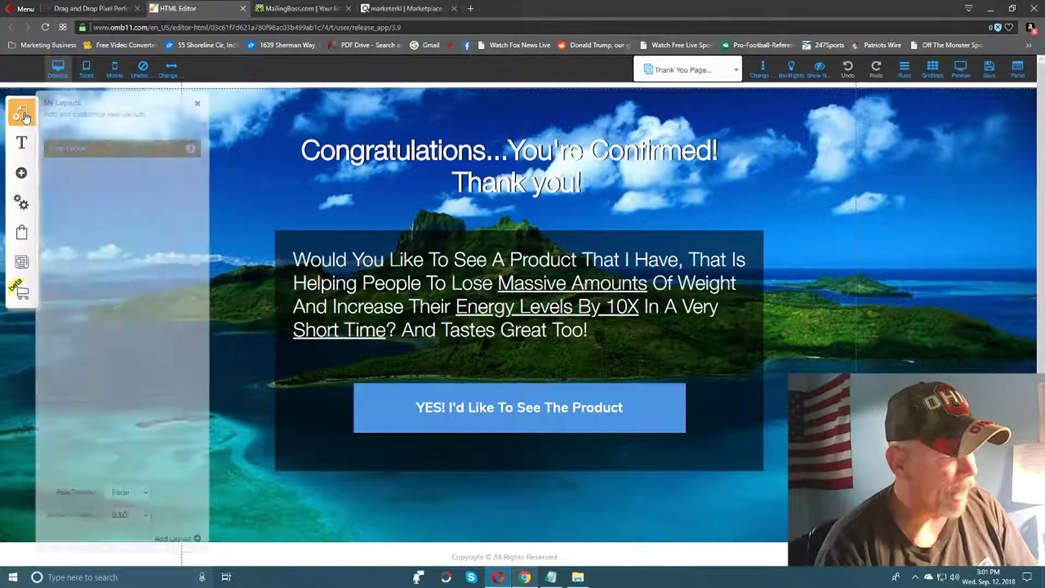
pyautogui.click(191, 152)
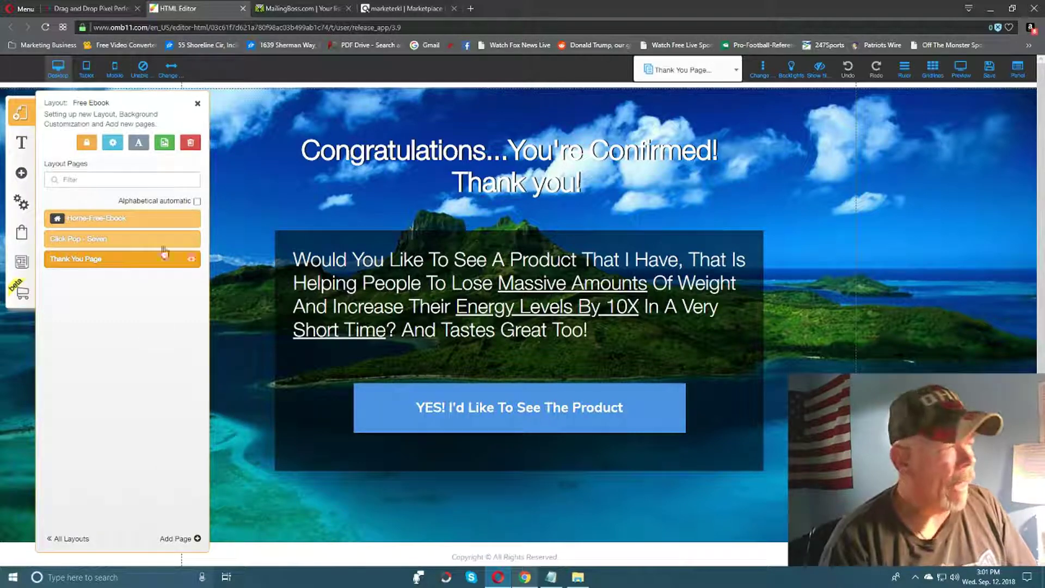
pyautogui.click(185, 540)
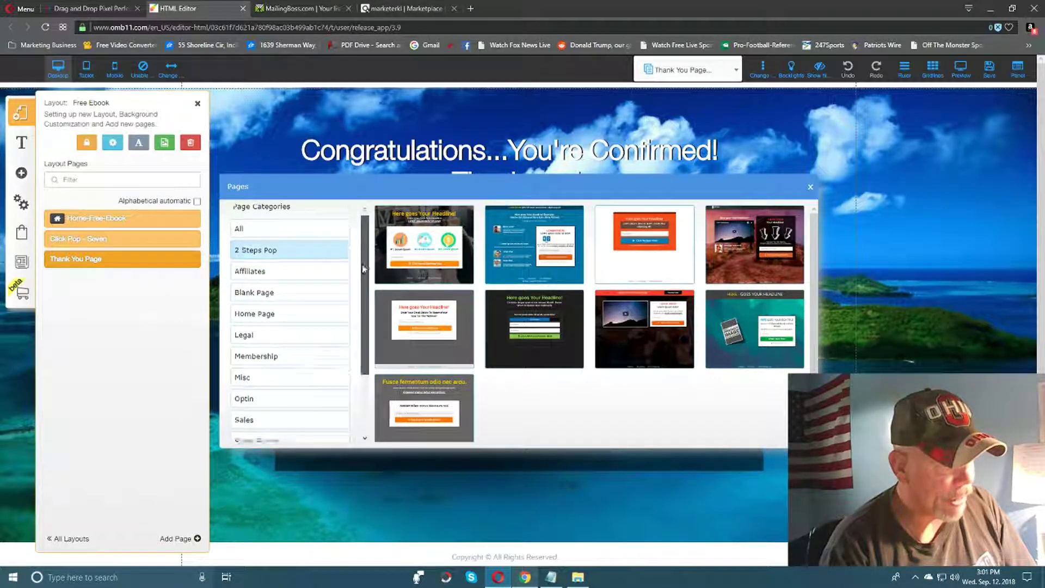
pyautogui.moveTo(362, 277); pyautogui.dragTo(363, 329)
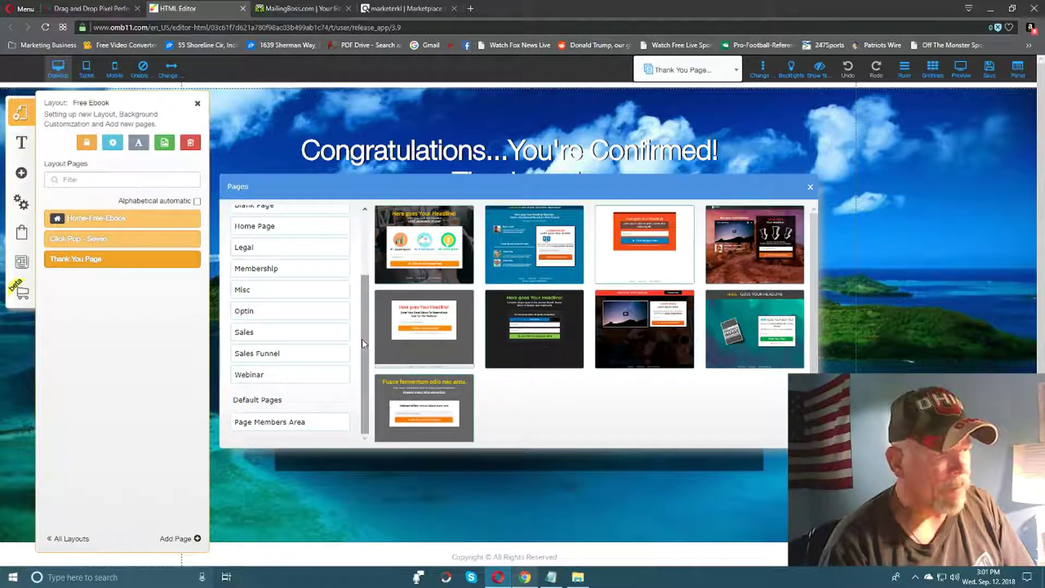
pyautogui.scroll(3, 360, 335)
pyautogui.click(257, 287)
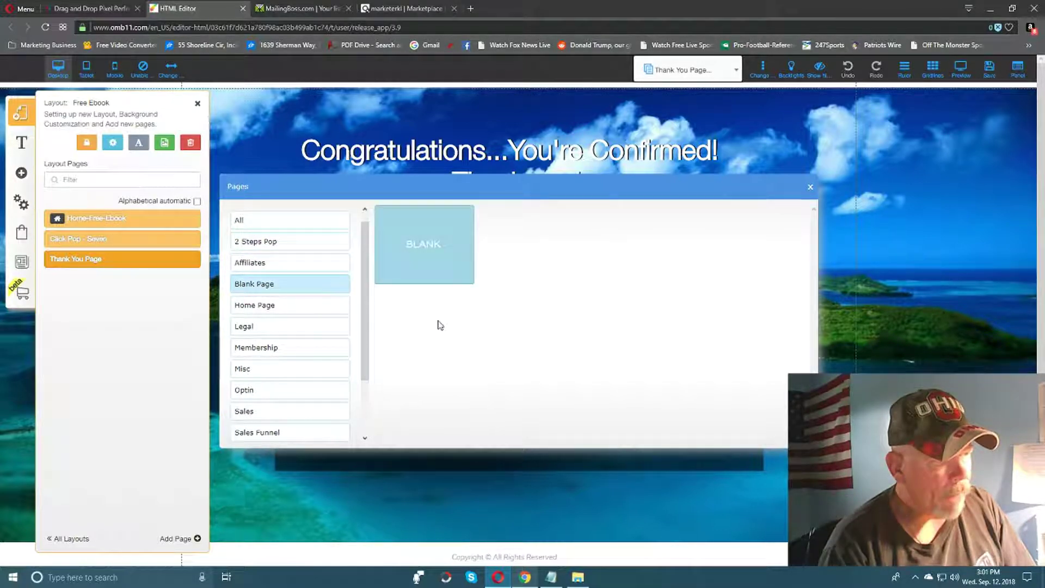
pyautogui.click(430, 238)
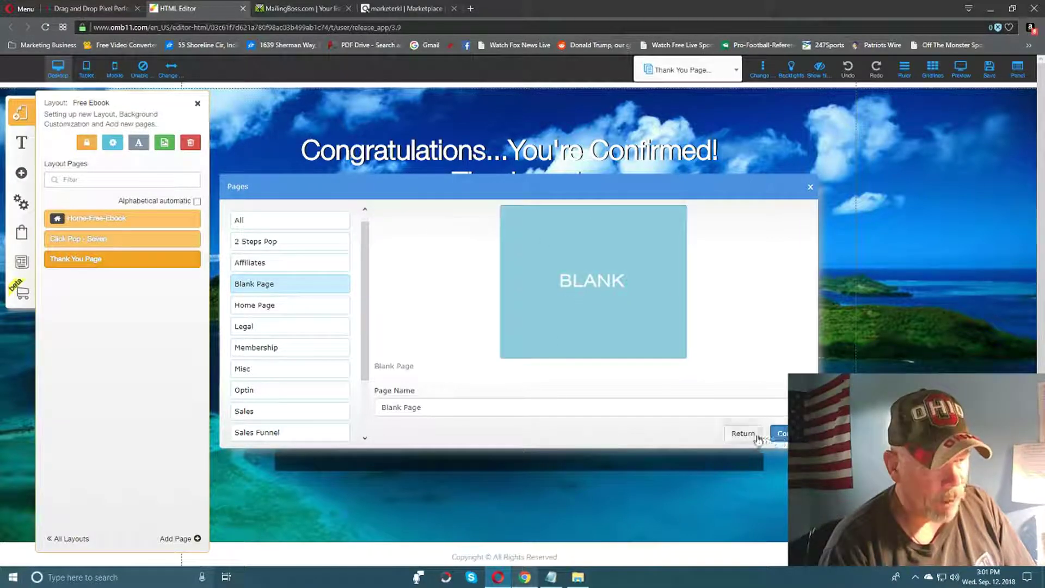
pyautogui.click(810, 188)
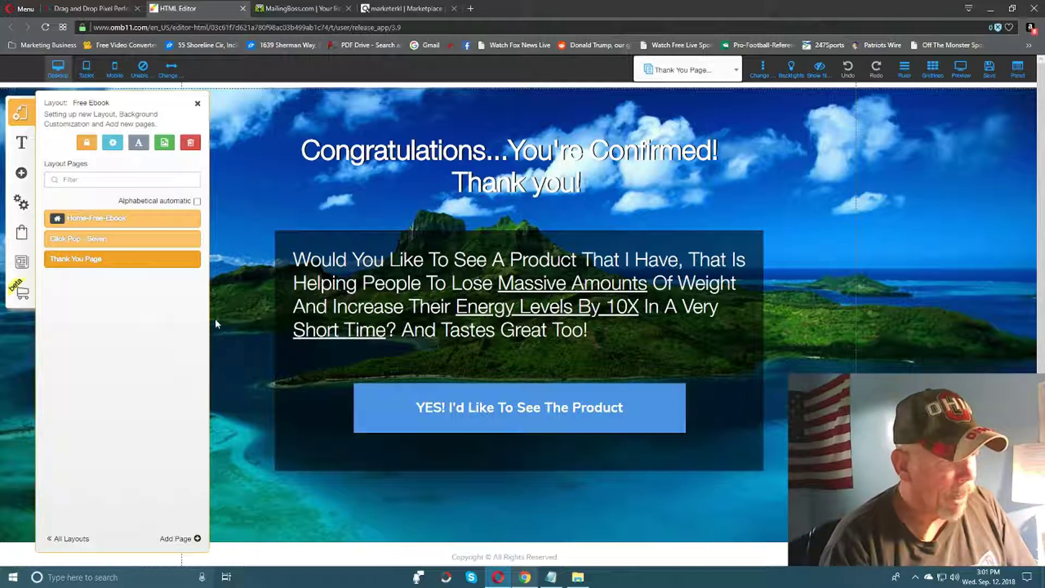
pyautogui.click(197, 103)
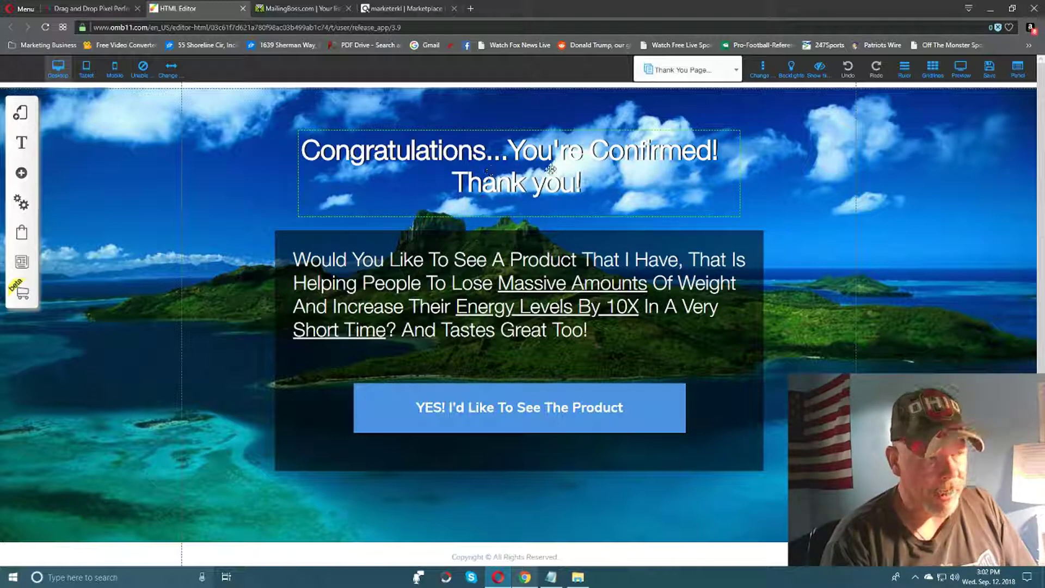
# Move the "Congratulations...You're Confirmed! Thank you!" headline slightly up and center the element on the page.
pyautogui.click(503, 158)
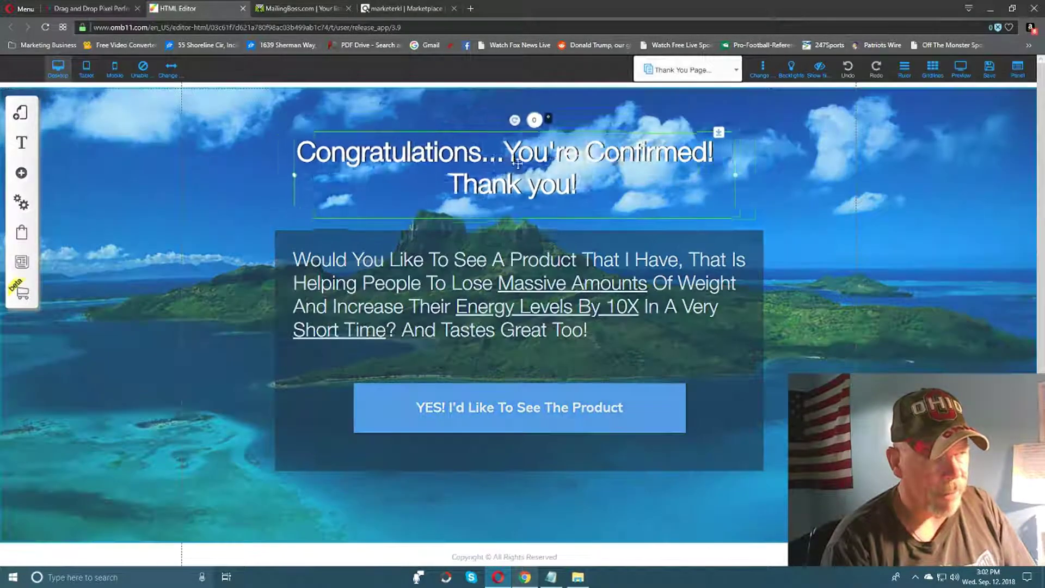
pyautogui.moveTo(503, 159); pyautogui.dragTo(503, 156)
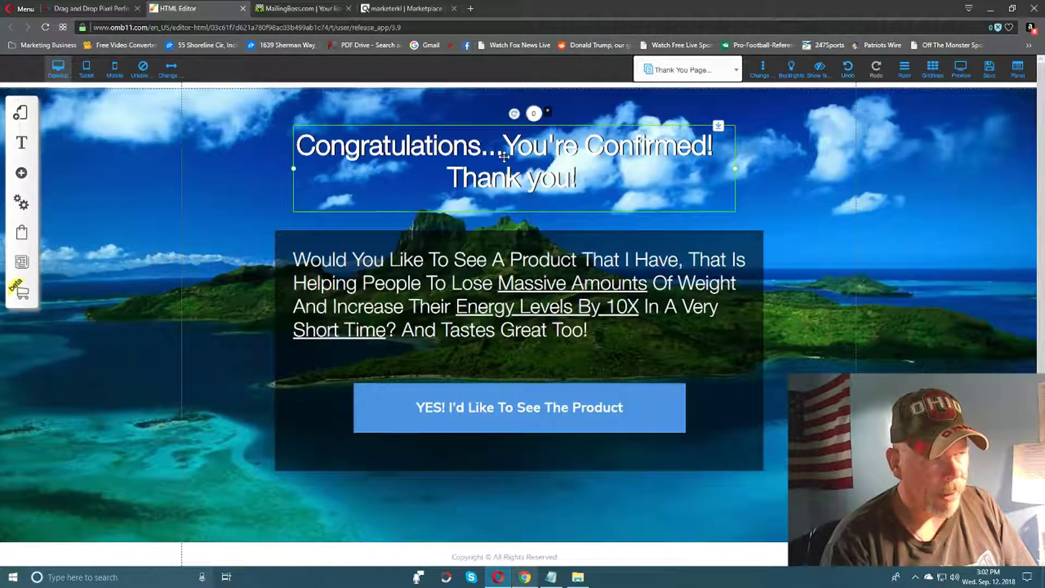
pyautogui.rightClick(504, 156)
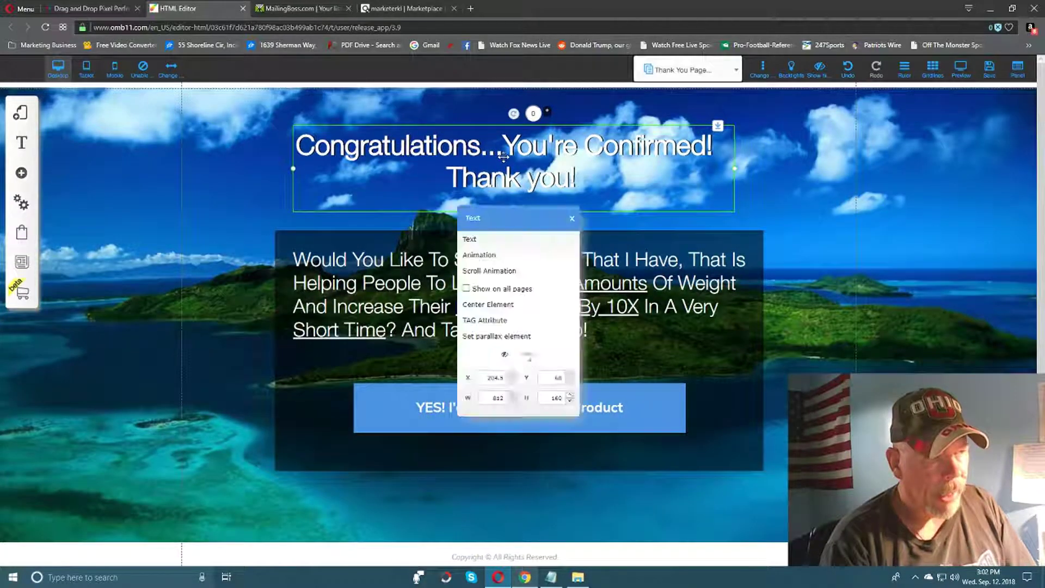
pyautogui.click(494, 305)
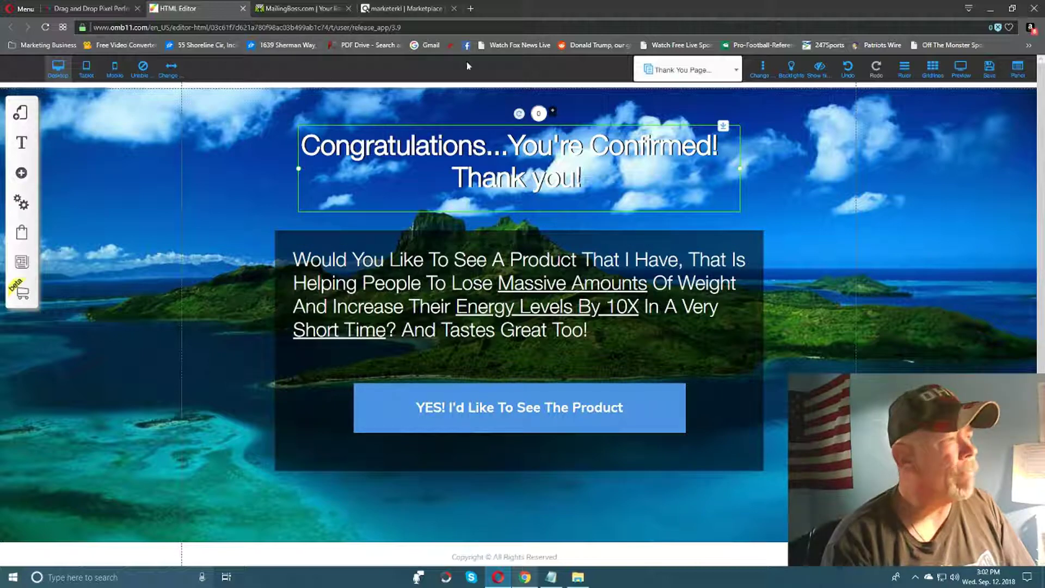
# Open clickbank.com in a new browser tab.
pyautogui.click(471, 9)
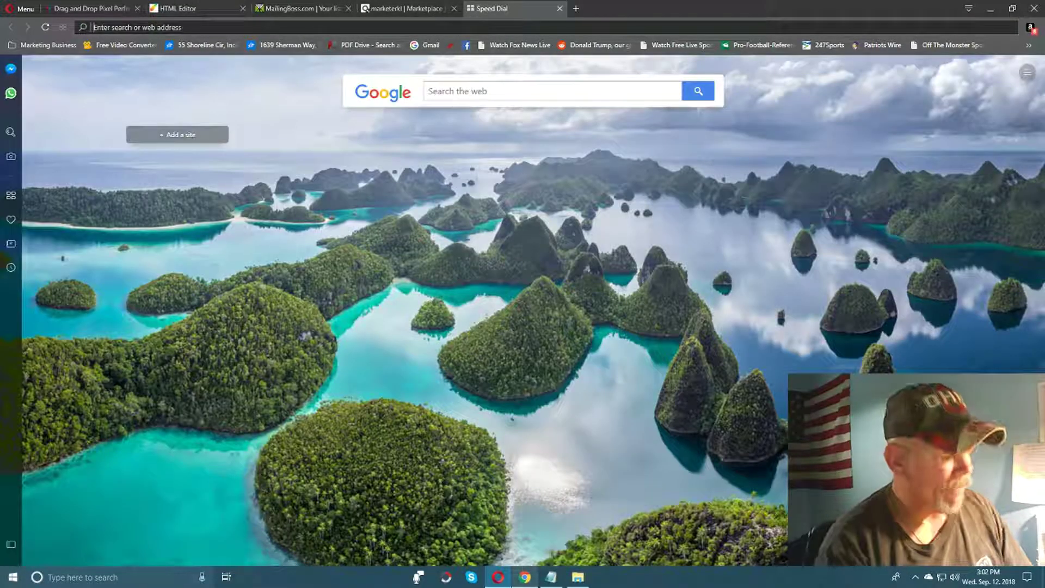
pyautogui.write('clickbank.com')
pyautogui.press('Return')
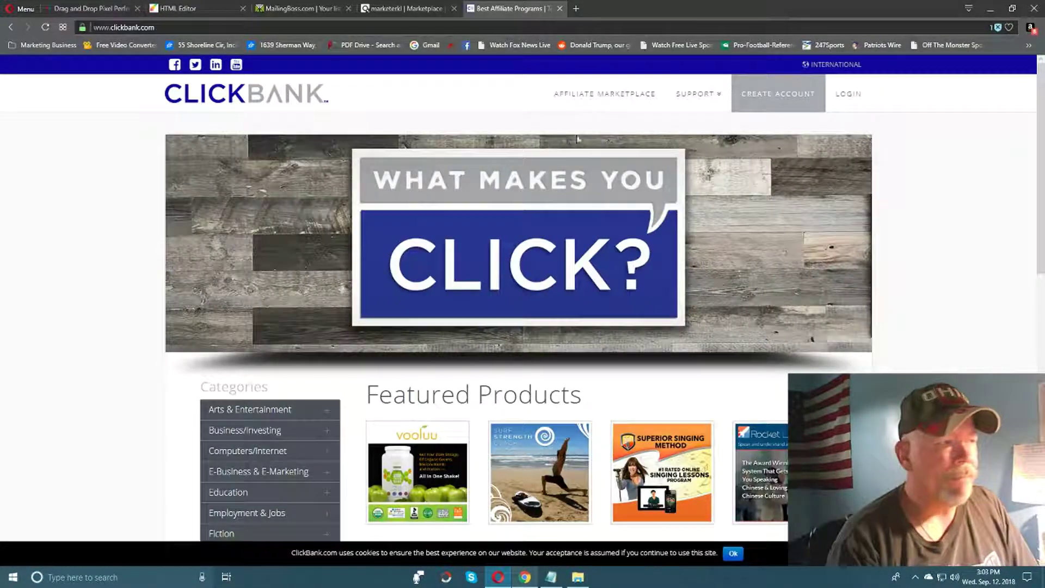
# Log in to ClickBank with the saved account credentials and complete the bridge image verification.
pyautogui.click(847, 104)
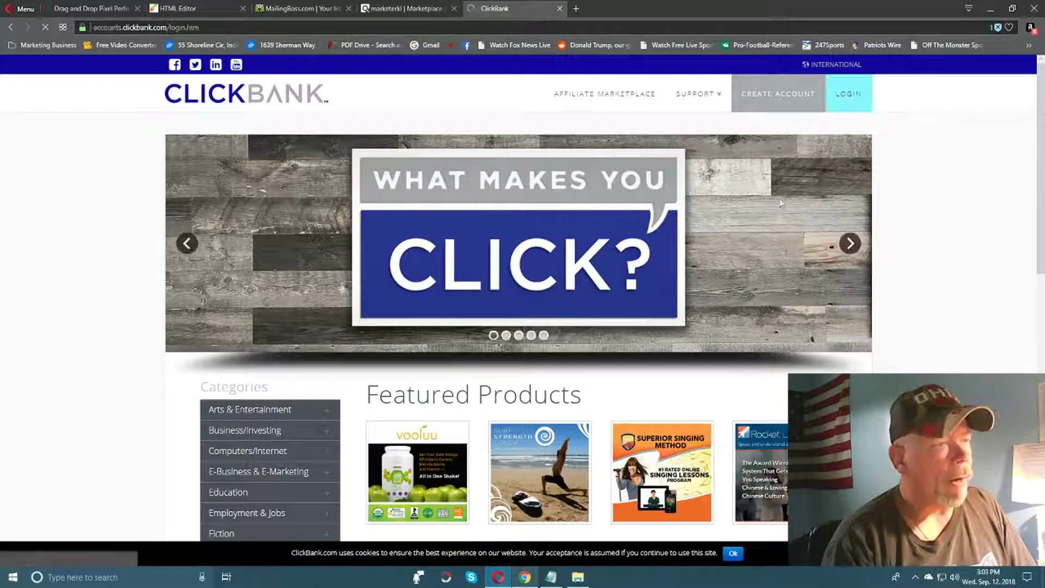
pyautogui.click(285, 240)
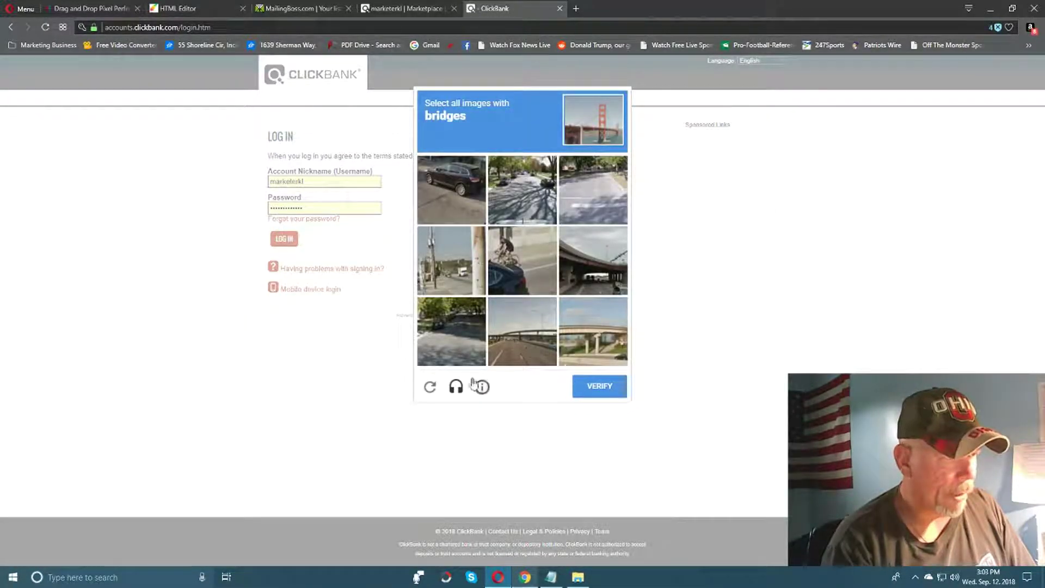
pyautogui.click(536, 348)
pyautogui.click(585, 326)
pyautogui.click(601, 281)
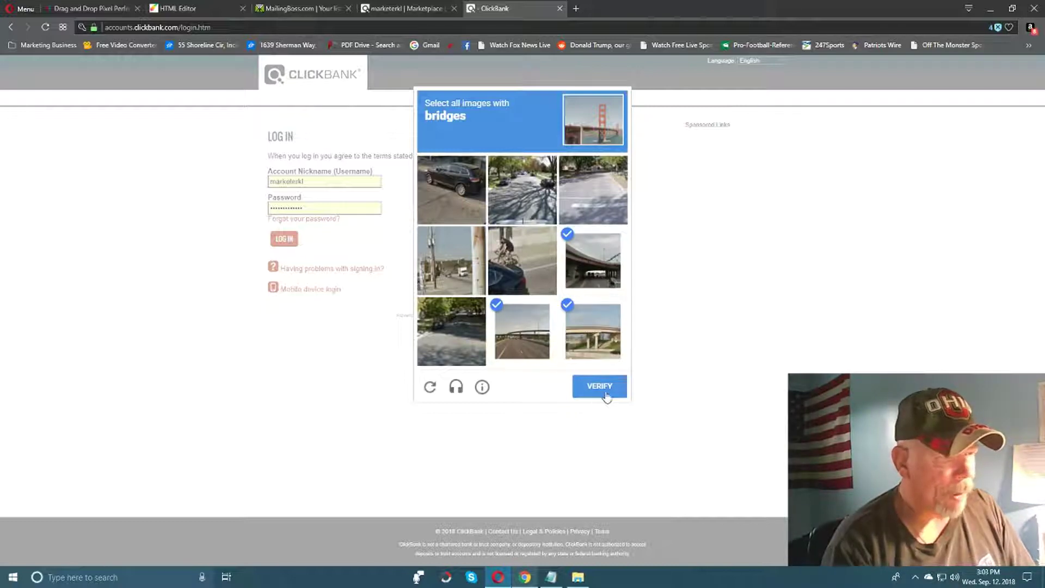
pyautogui.click(606, 395)
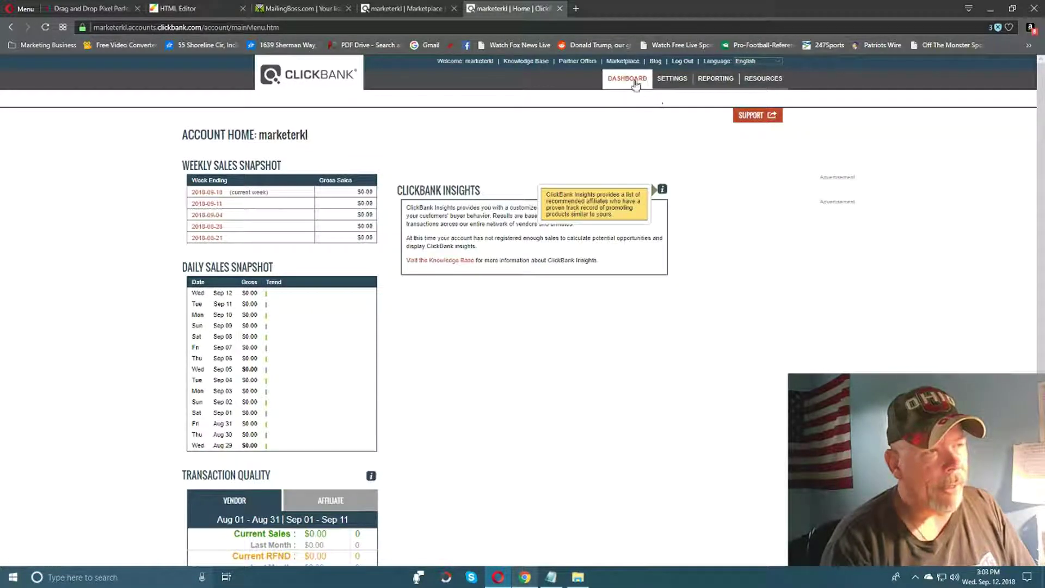
# Open the ClickBank Marketplace and show the products in the Health & Fitness category.
pyautogui.click(623, 61)
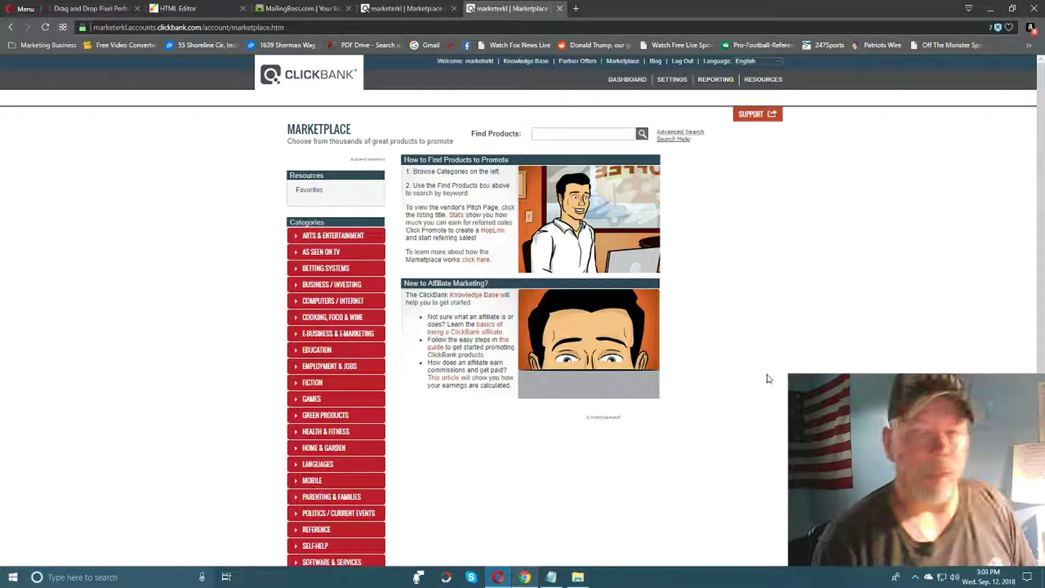
pyautogui.scroll(-1, 773, 389)
pyautogui.scroll(-2, 775, 393)
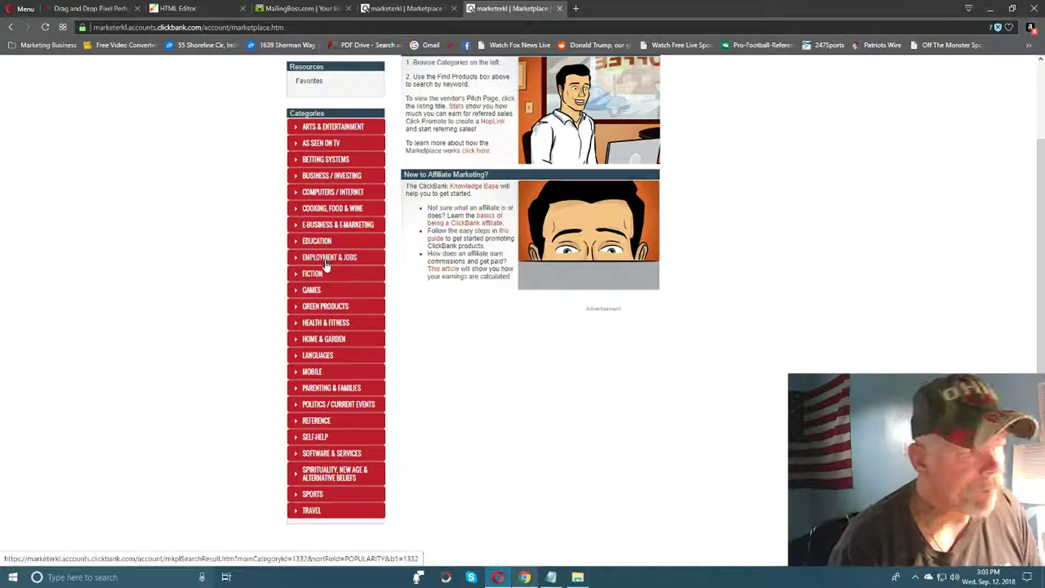
pyautogui.click(320, 324)
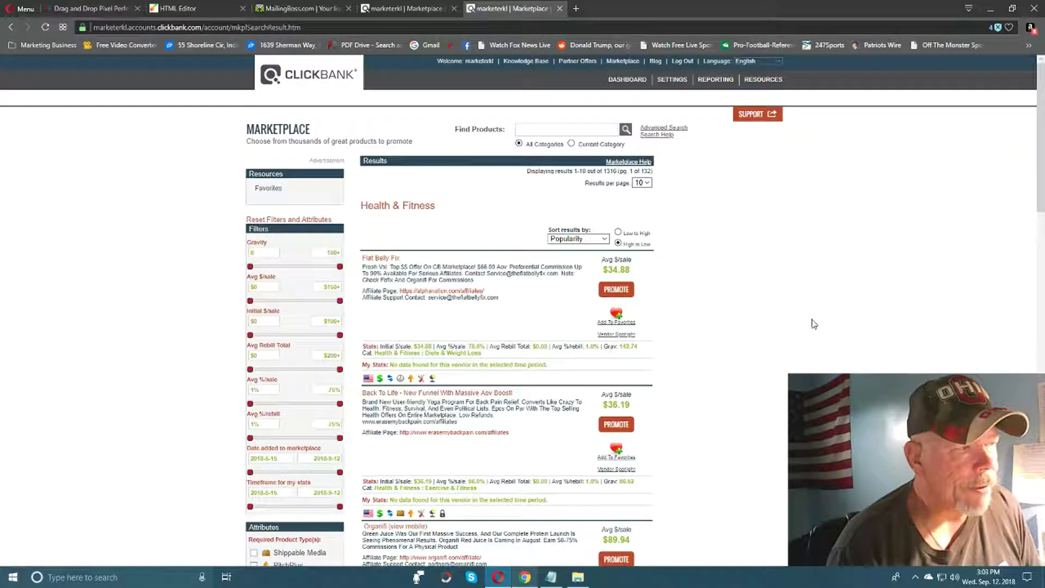
# Look through the Health & Fitness offers and examine the average earnings per sale of Flat Belly Detox.
pyautogui.scroll(-3, 814, 324)
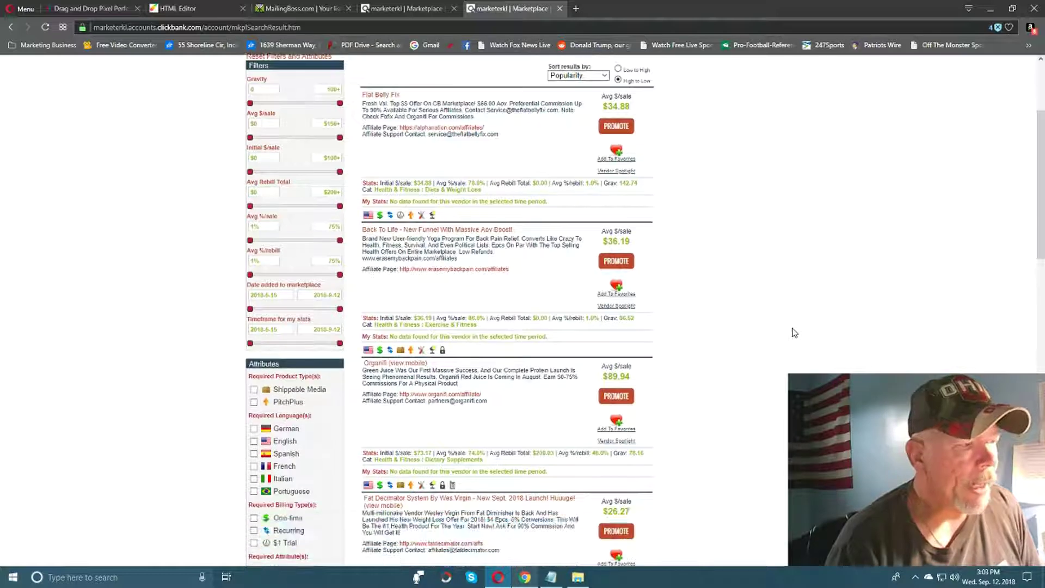
pyautogui.scroll(2, 793, 333)
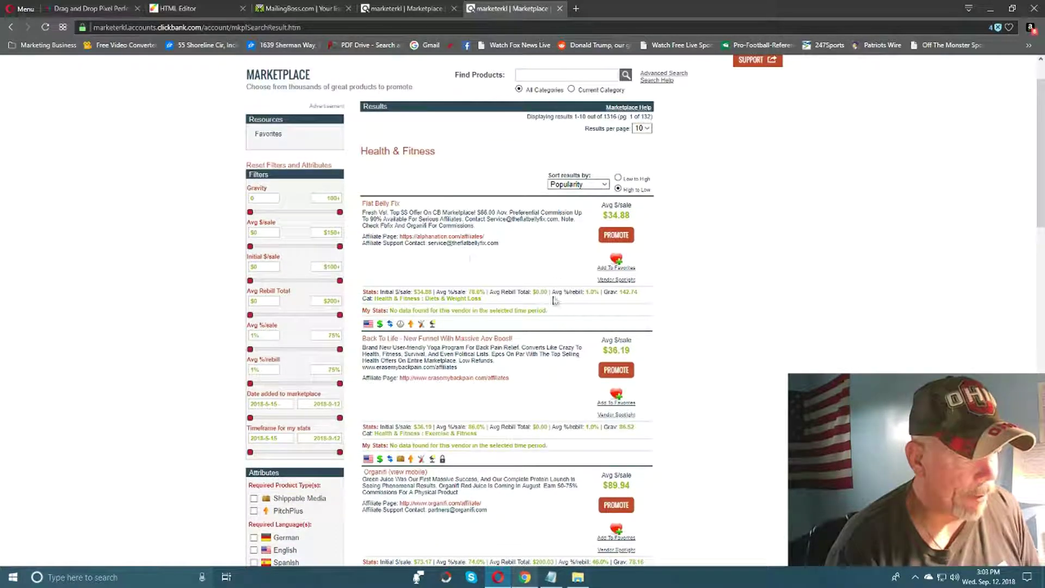
pyautogui.scroll(-6, 718, 332)
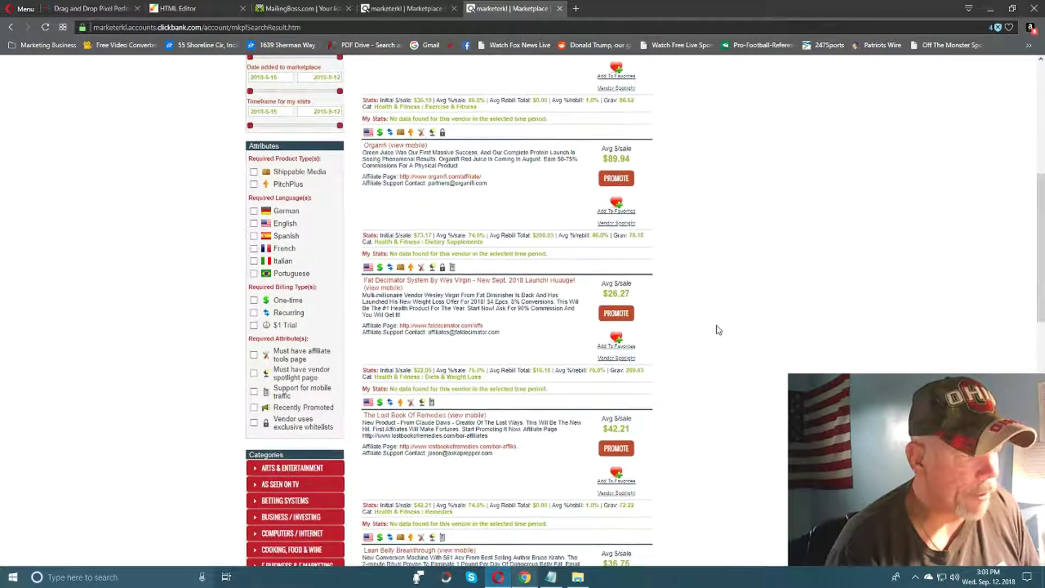
pyautogui.scroll(-4, 718, 330)
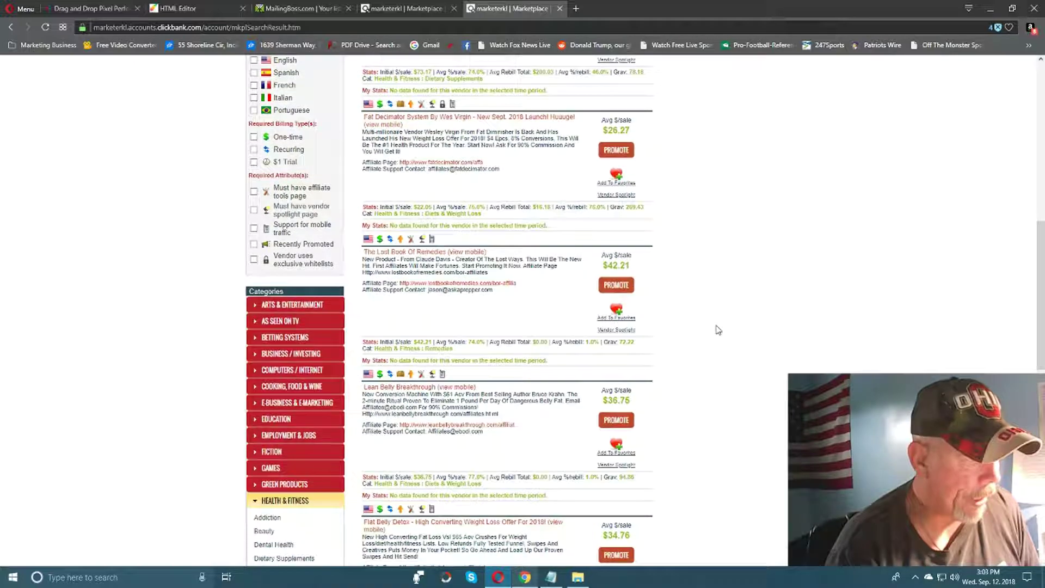
pyautogui.scroll(-4, 718, 330)
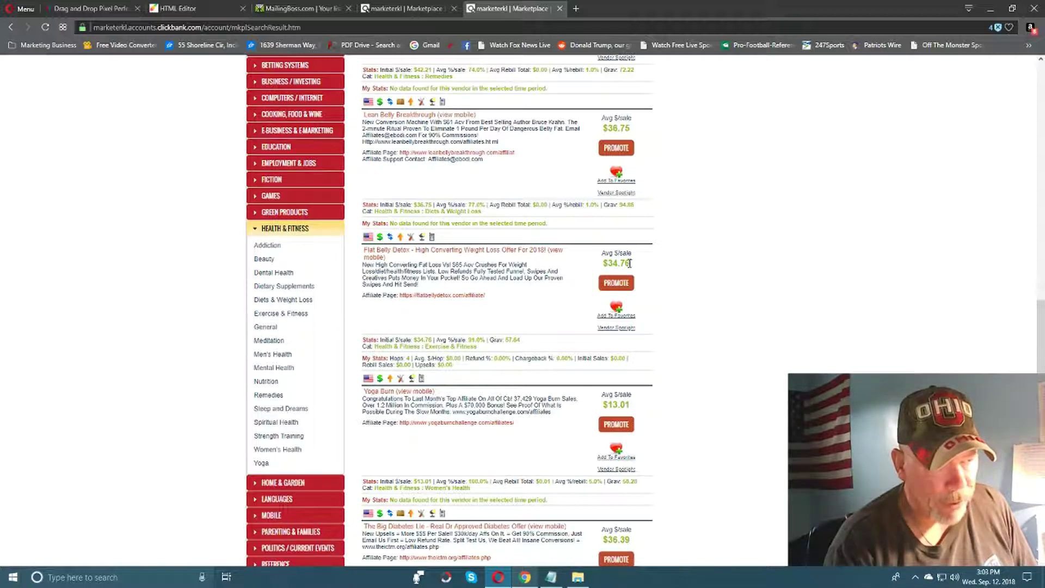
pyautogui.moveTo(630, 263); pyautogui.dragTo(602, 264)
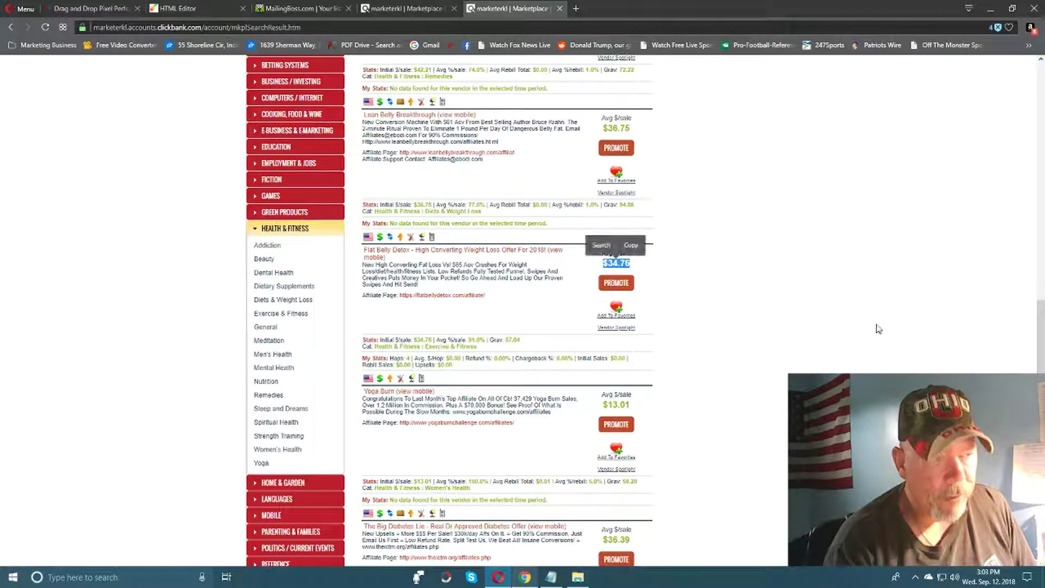
pyautogui.click(823, 318)
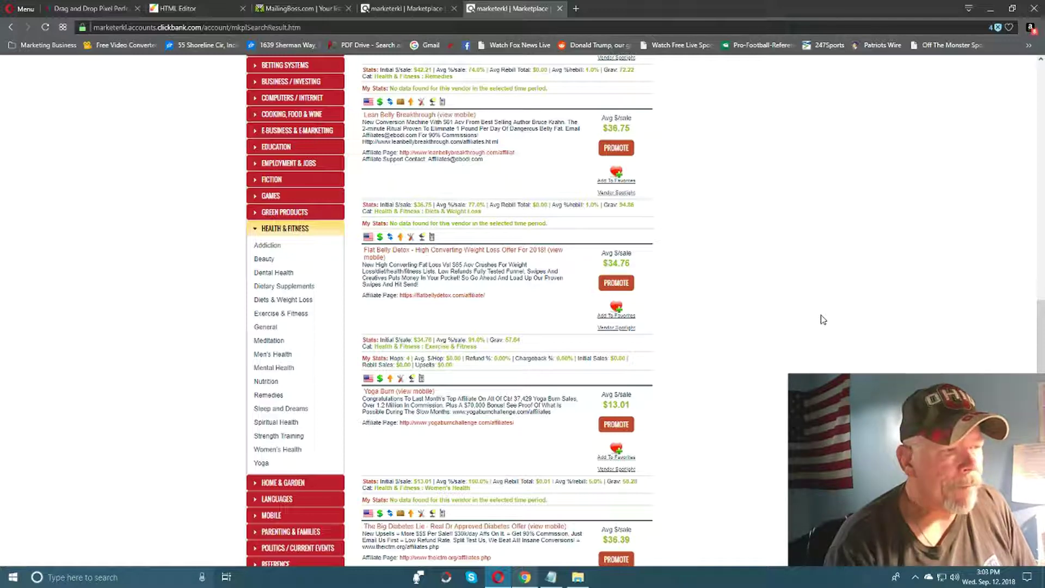
# Generate a HopLink for the Flat Belly Detox offer without a tracking ID, select its web address, and close the pop-up window.
pyautogui.click(619, 283)
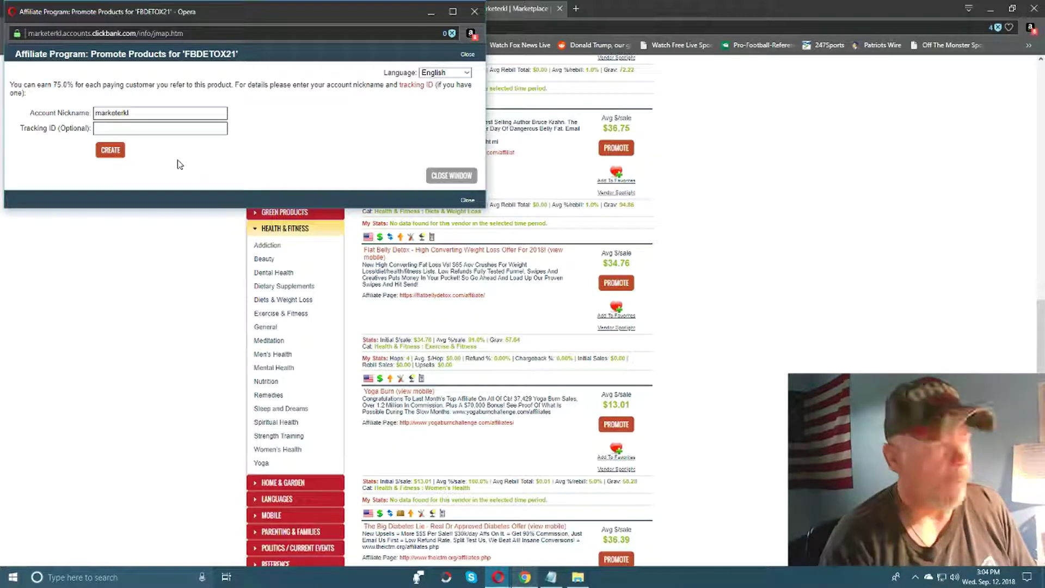
pyautogui.click(111, 153)
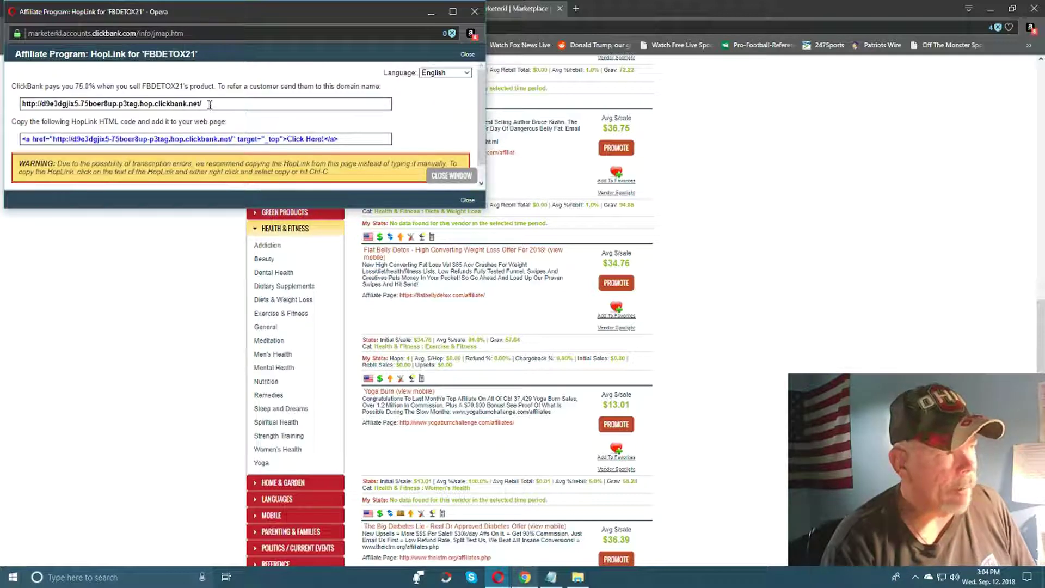
pyautogui.moveTo(209, 105); pyautogui.dragTo(13, 102)
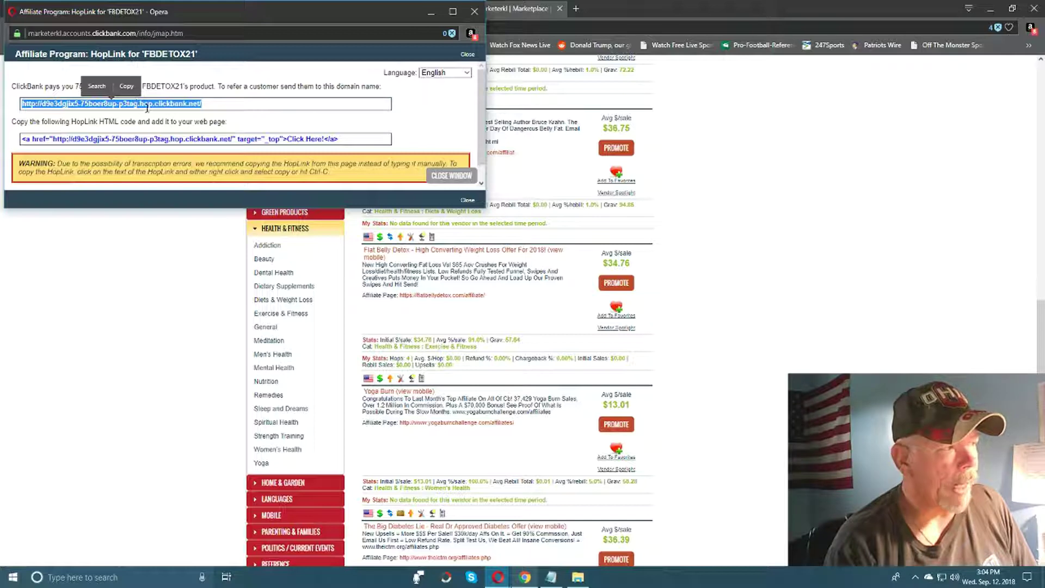
pyautogui.click(472, 12)
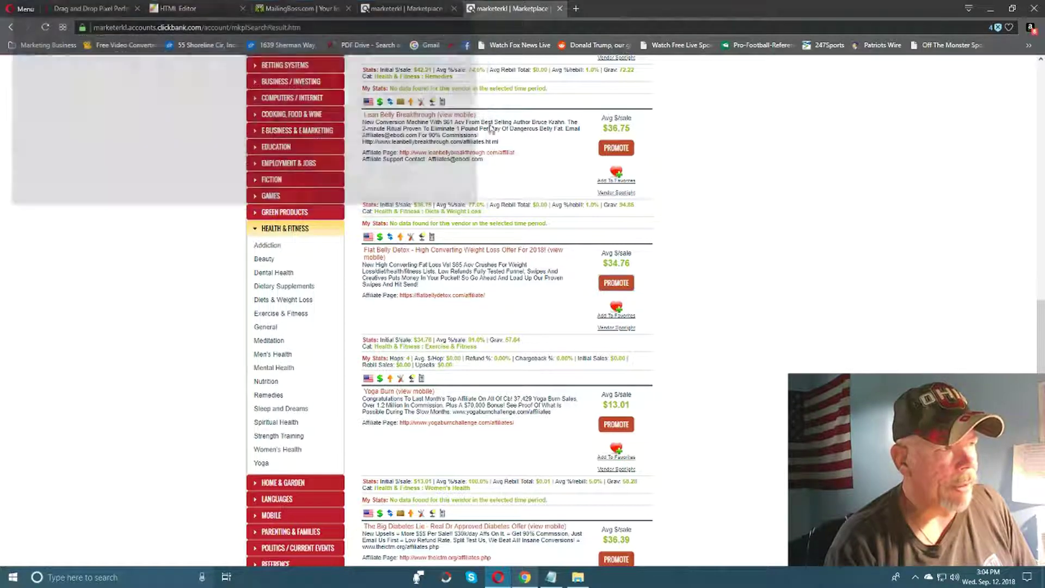
# Return to the page editor and look through the available button designs without adding one.
pyautogui.scroll(3, 792, 273)
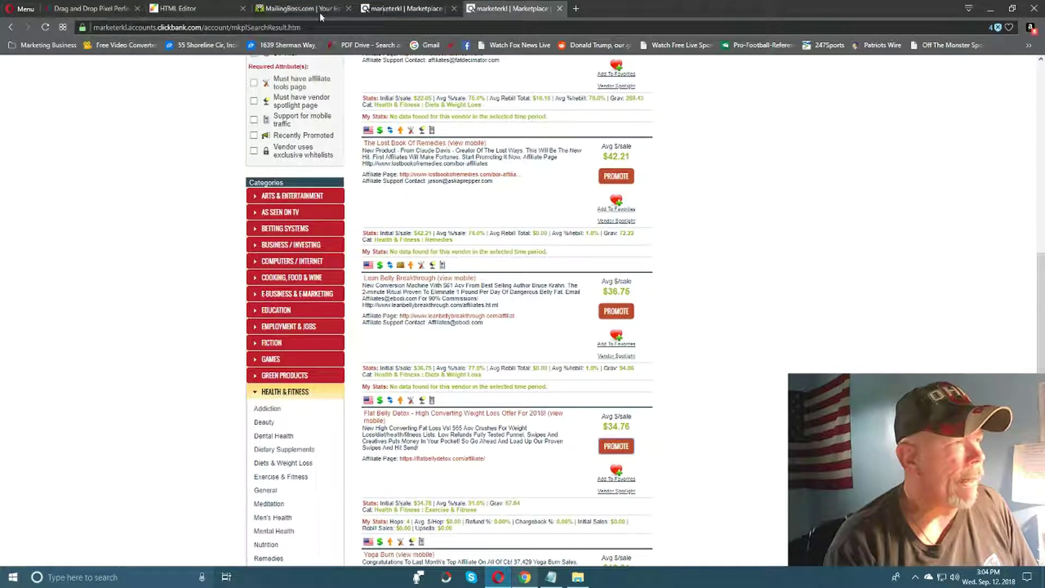
pyautogui.click(199, 10)
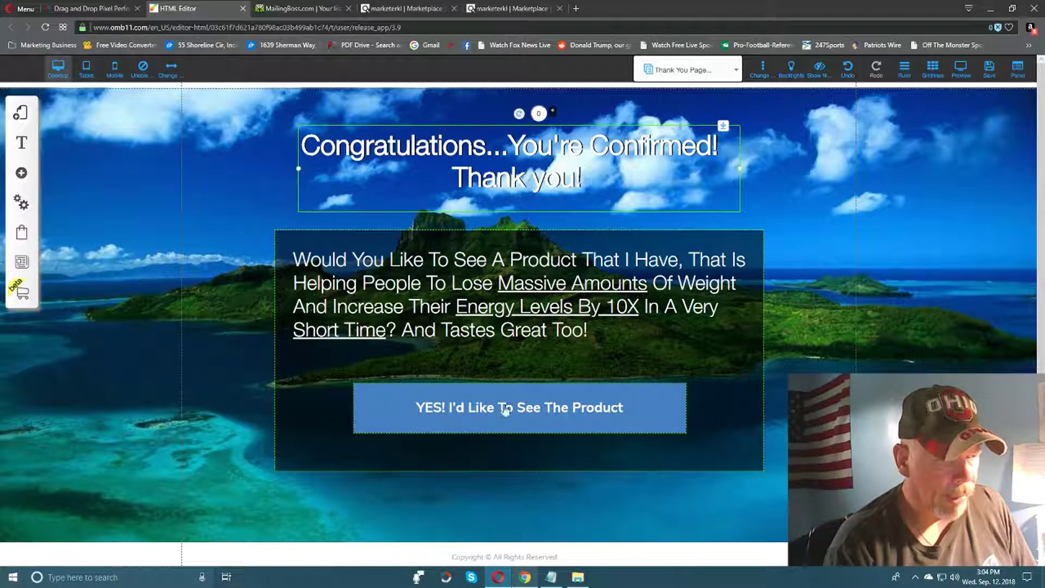
pyautogui.click(21, 172)
pyautogui.click(89, 260)
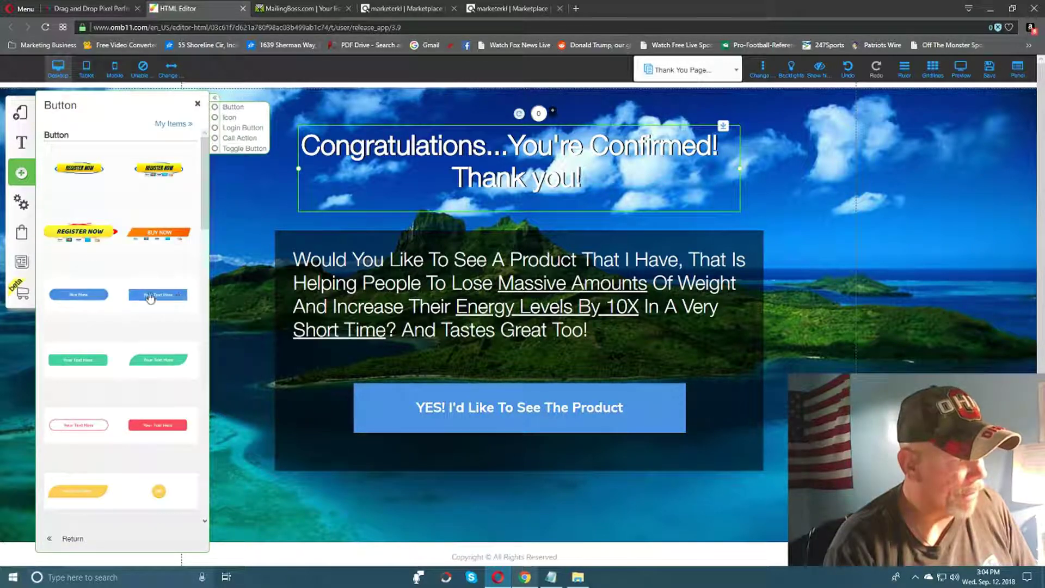
pyautogui.scroll(-1, 151, 268)
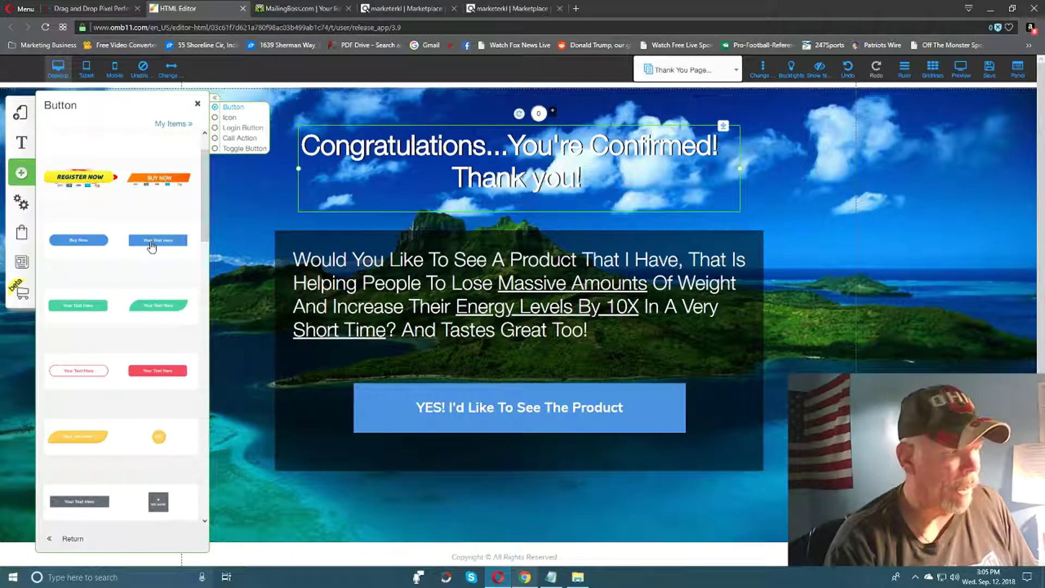
pyautogui.click(197, 105)
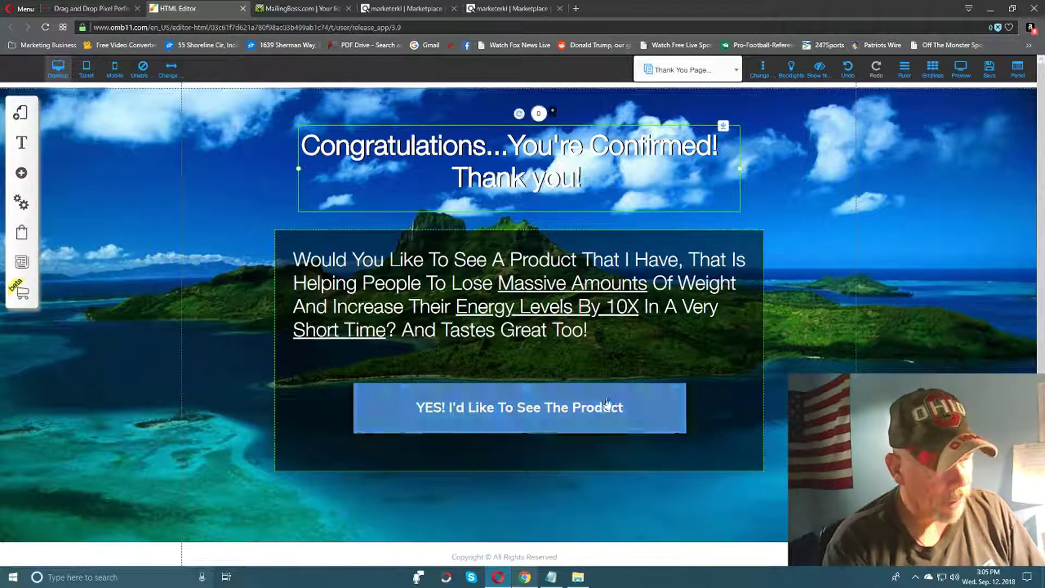
# Review the text settings of the "YES! I'd Like To See The Product" button and confirm them.
pyautogui.click(646, 407)
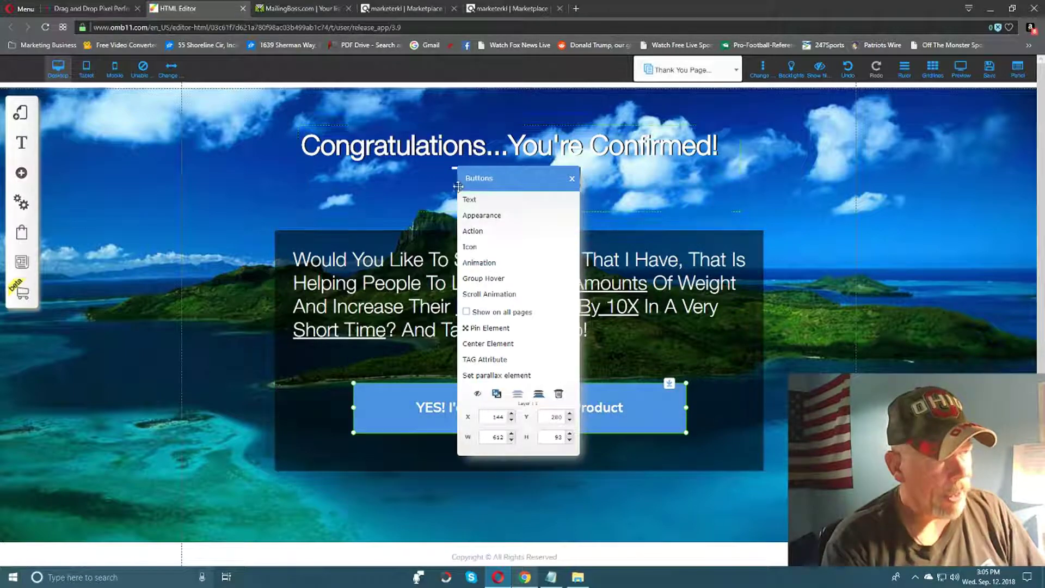
pyautogui.click(469, 200)
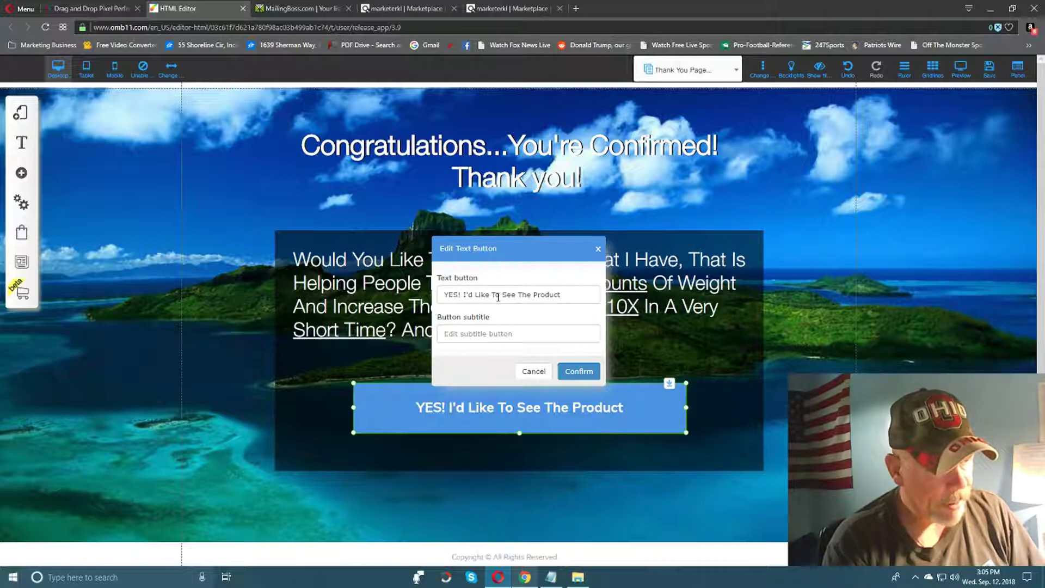
pyautogui.click(579, 370)
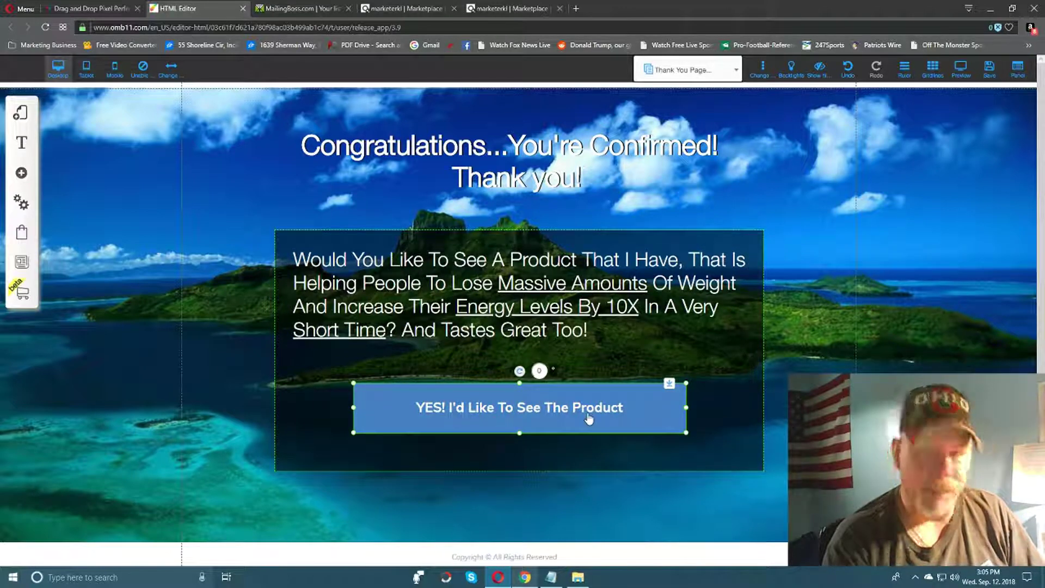
# Review the web link action of the "YES! I'd Like To See The Product" button, confirm it, and deselect the button.
pyautogui.doubleClick(646, 408)
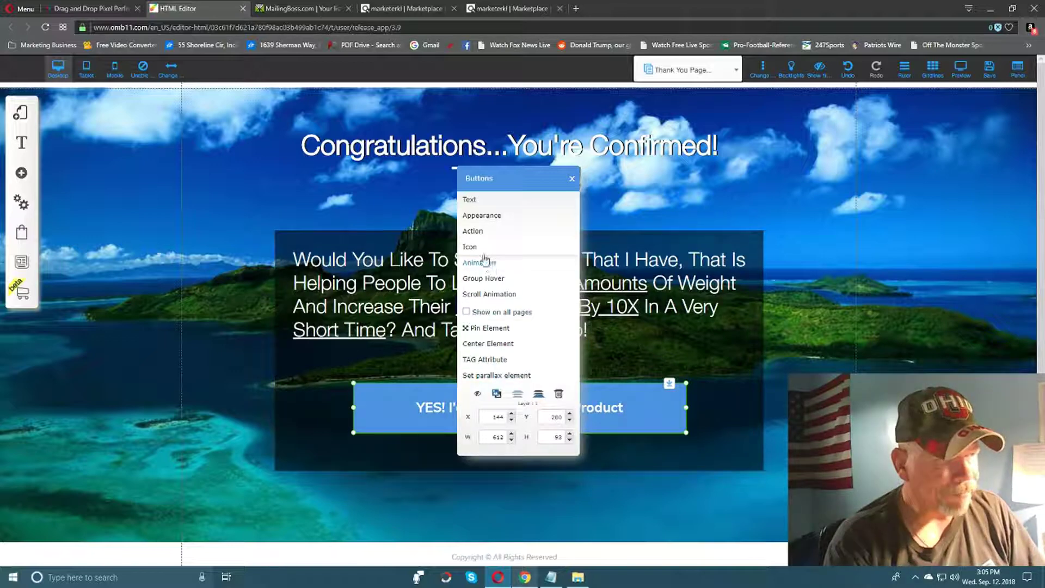
pyautogui.click(472, 231)
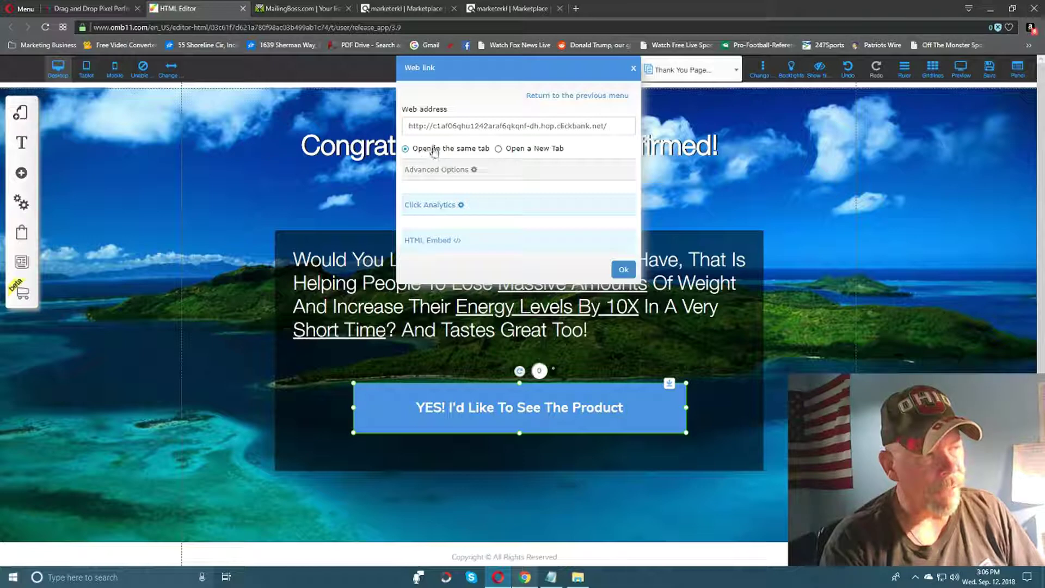
pyautogui.click(622, 268)
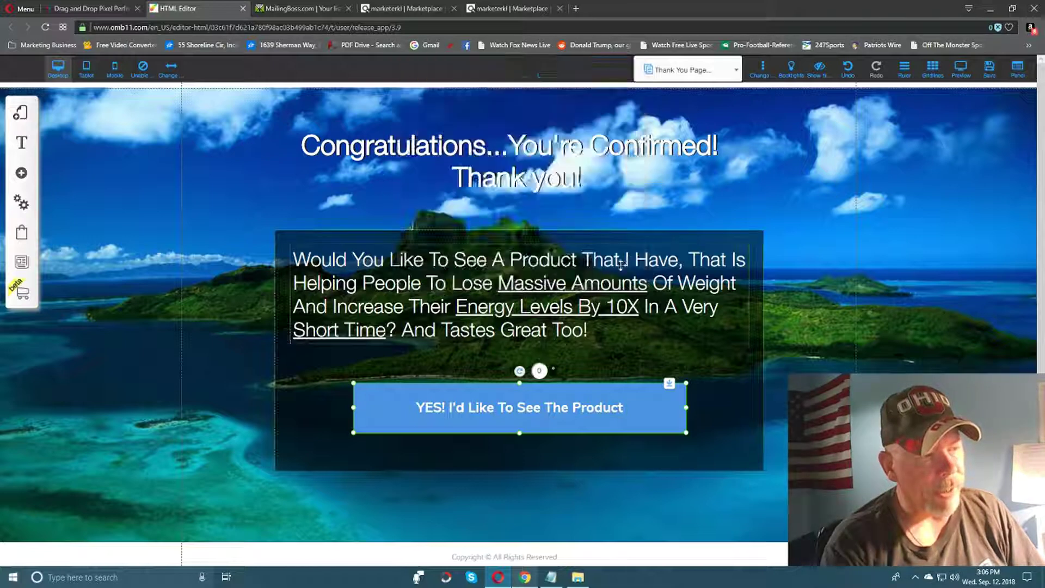
pyautogui.click(836, 353)
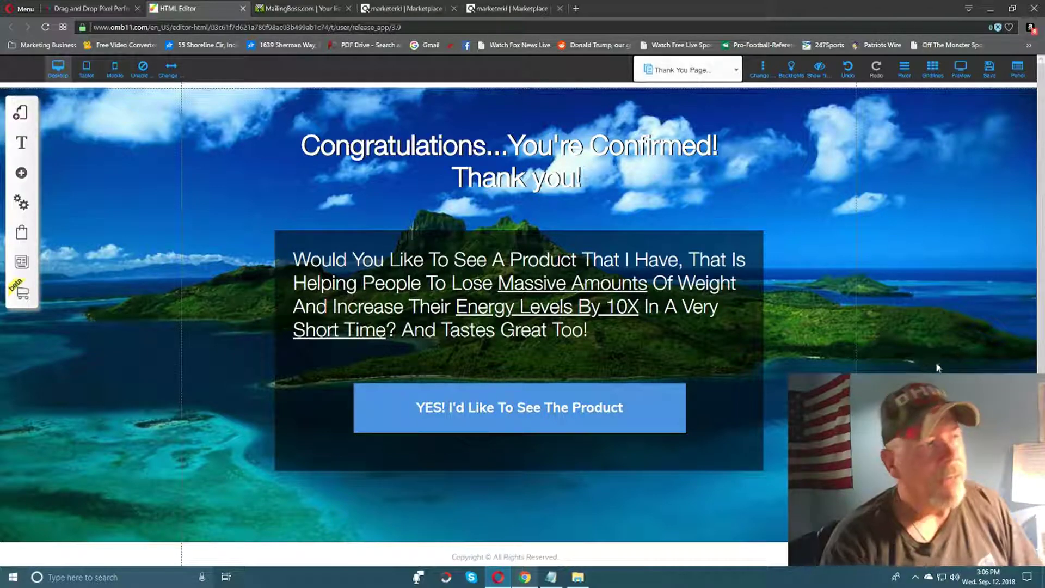
# Examine the appearance options and box styles of the dark box behind the product text, leaving its style as it is.
pyautogui.click(729, 446)
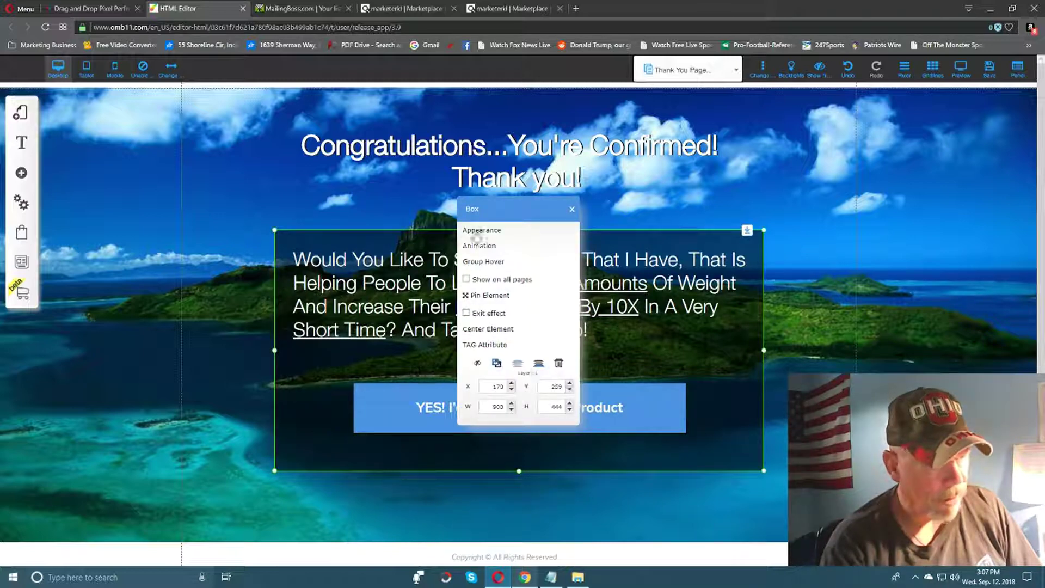
pyautogui.click(475, 231)
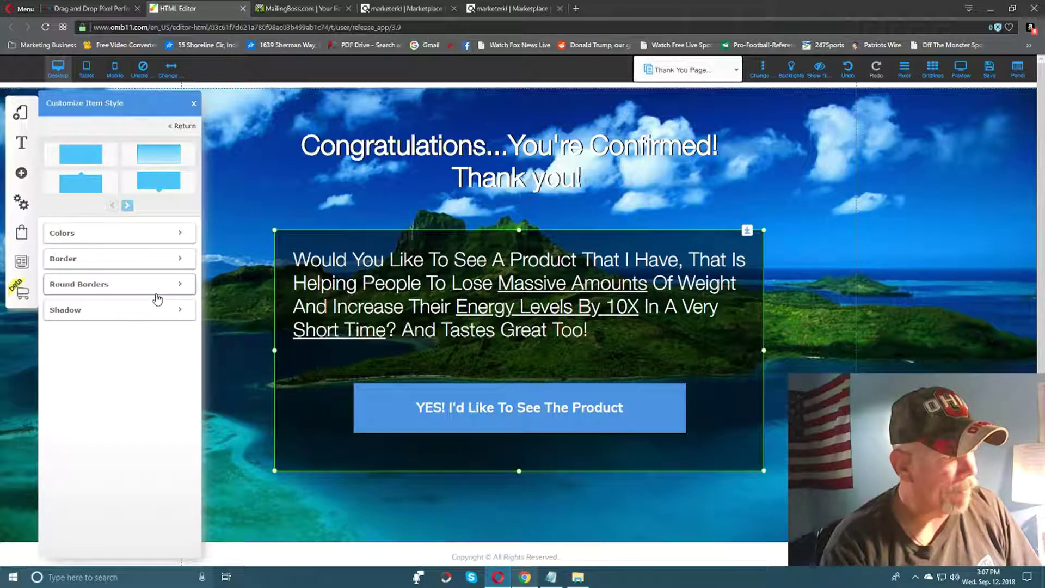
pyautogui.click(178, 131)
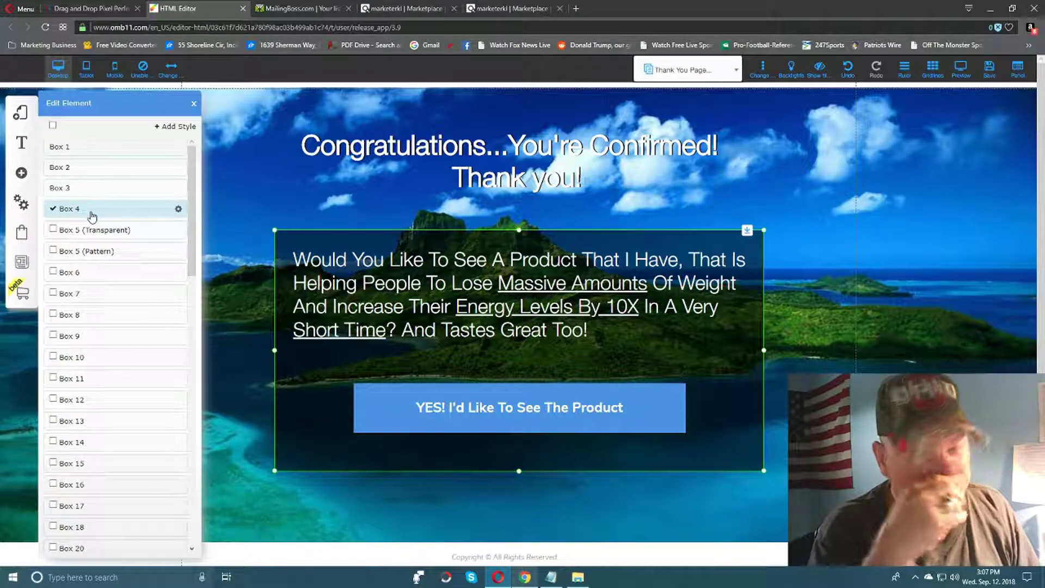
pyautogui.click(194, 105)
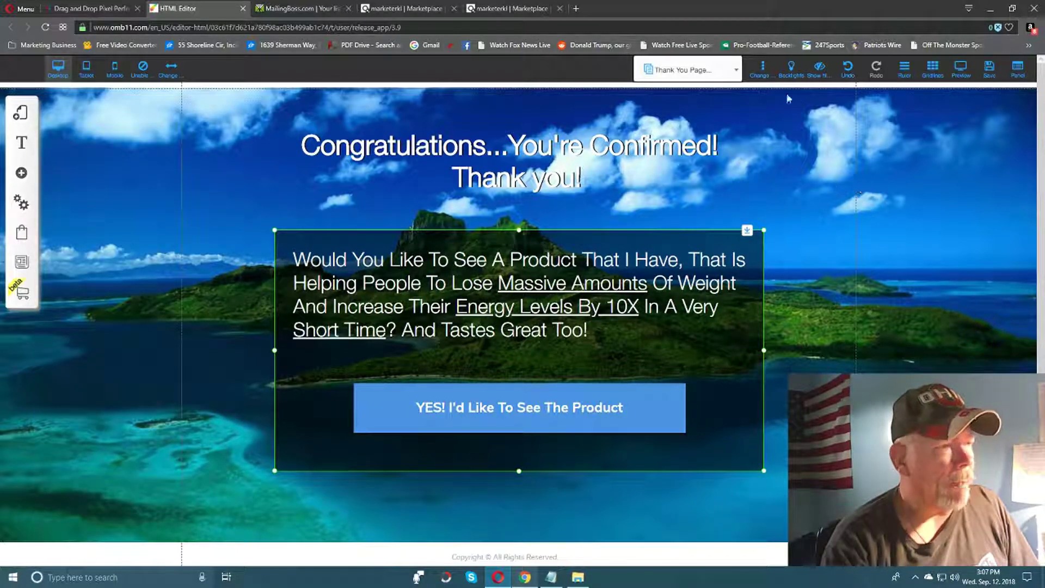
# View the Home-Free-Ebook page of the funnel and switch to the Click Pop page with the sign-up form.
pyautogui.click(737, 71)
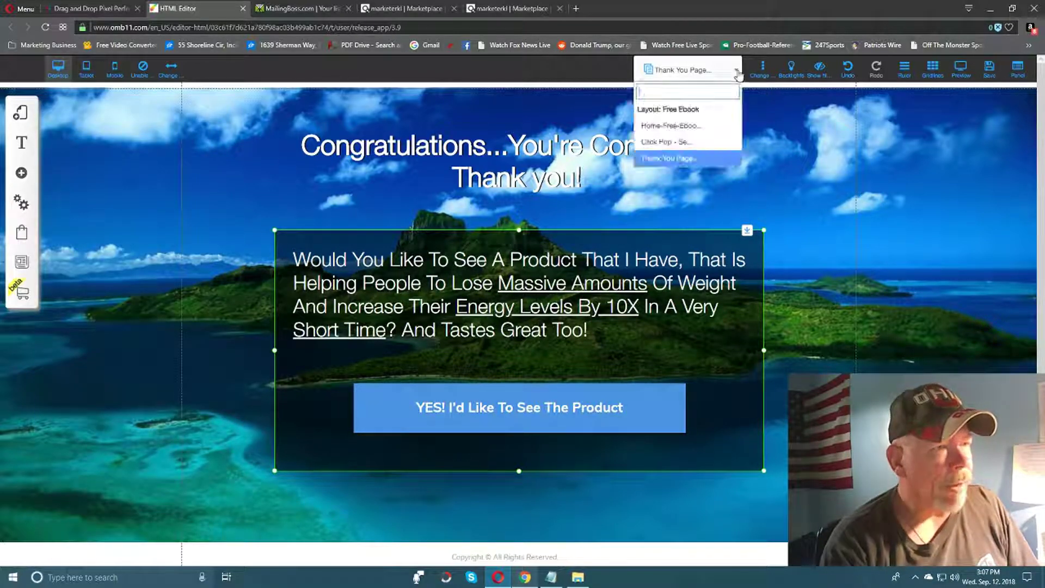
pyautogui.click(681, 126)
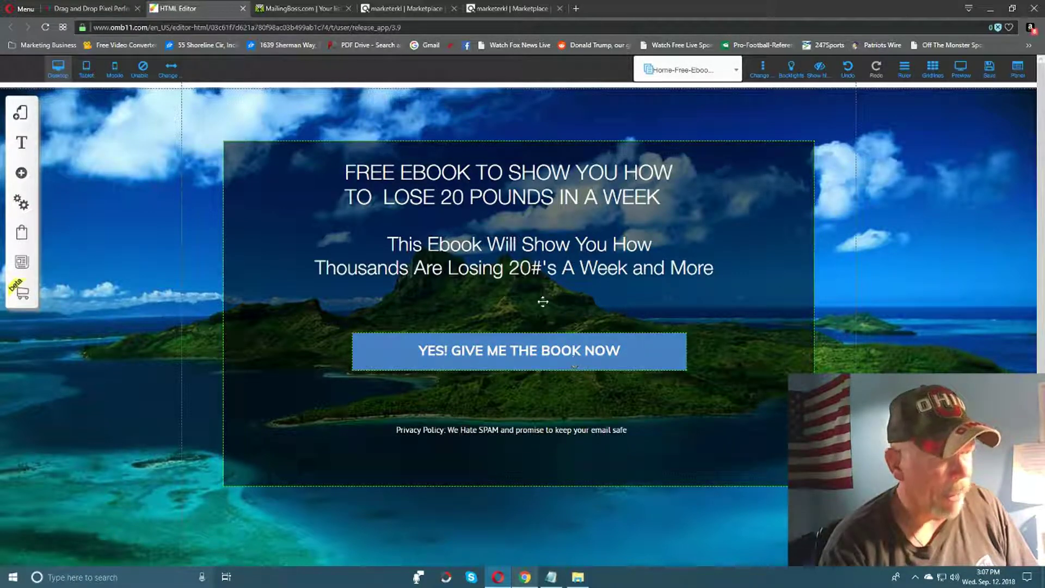
pyautogui.click(735, 70)
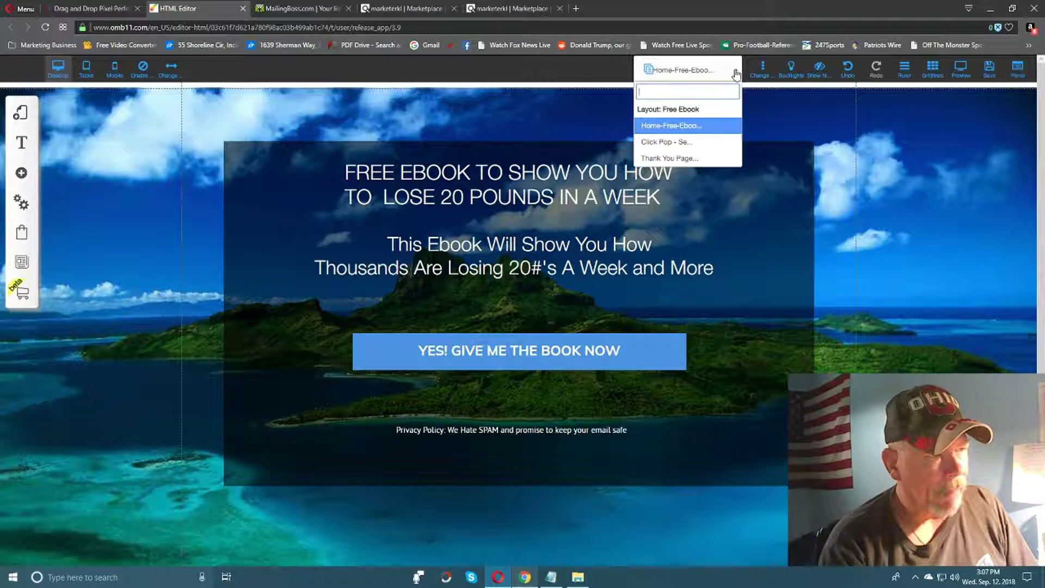
pyautogui.click(669, 145)
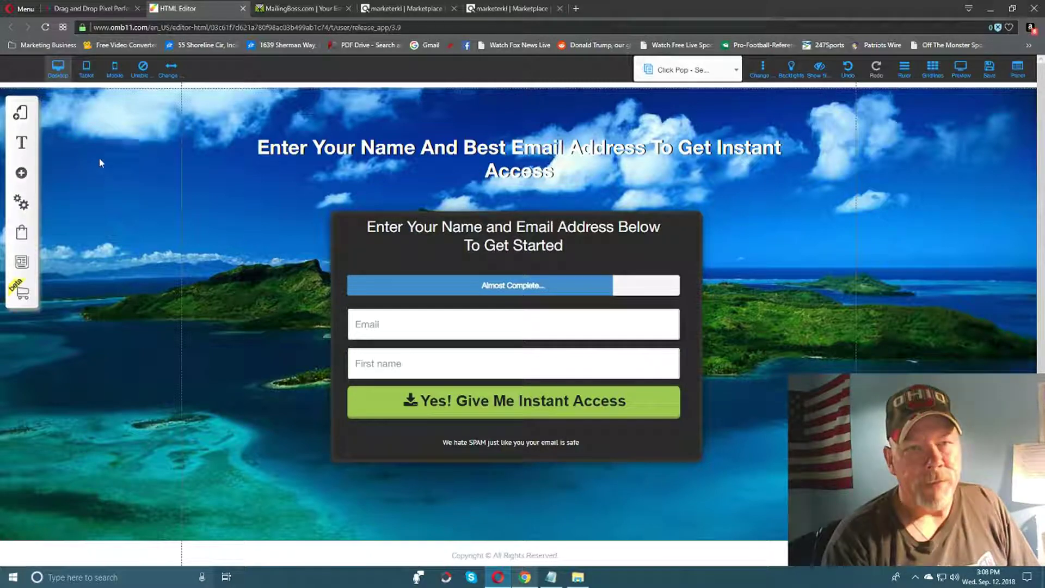
pyautogui.click(82, 28)
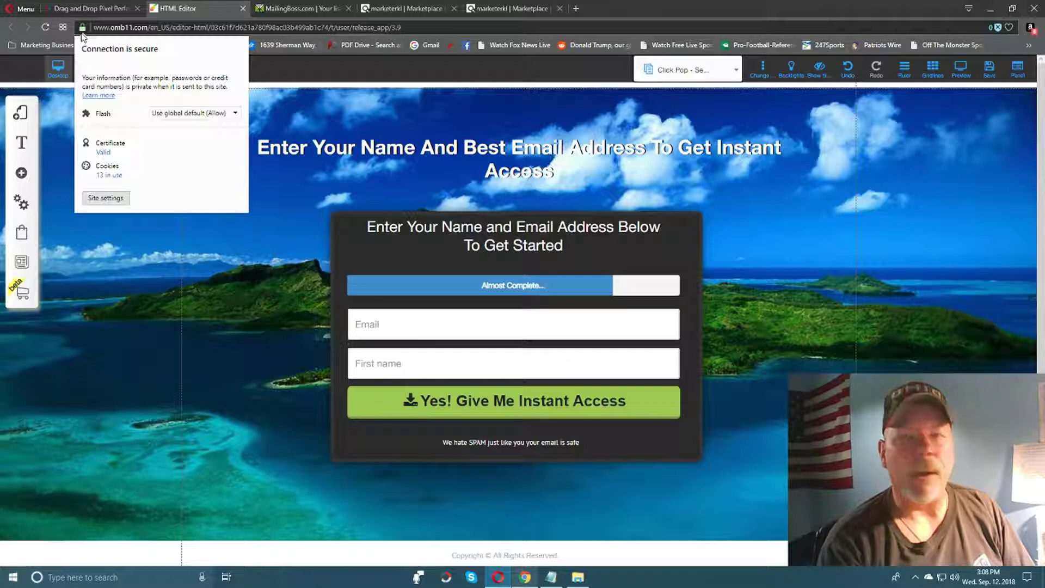
pyautogui.click(274, 70)
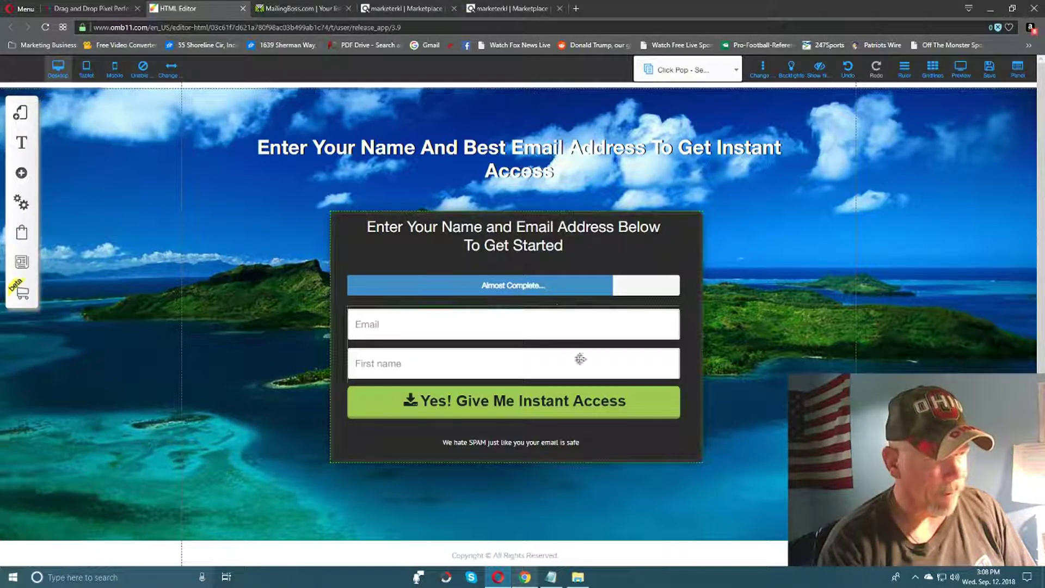
# Center the email sign-up form and the "Enter Your Name and Email Address Below To Get Started" text within the dark box.
pyautogui.click(640, 404)
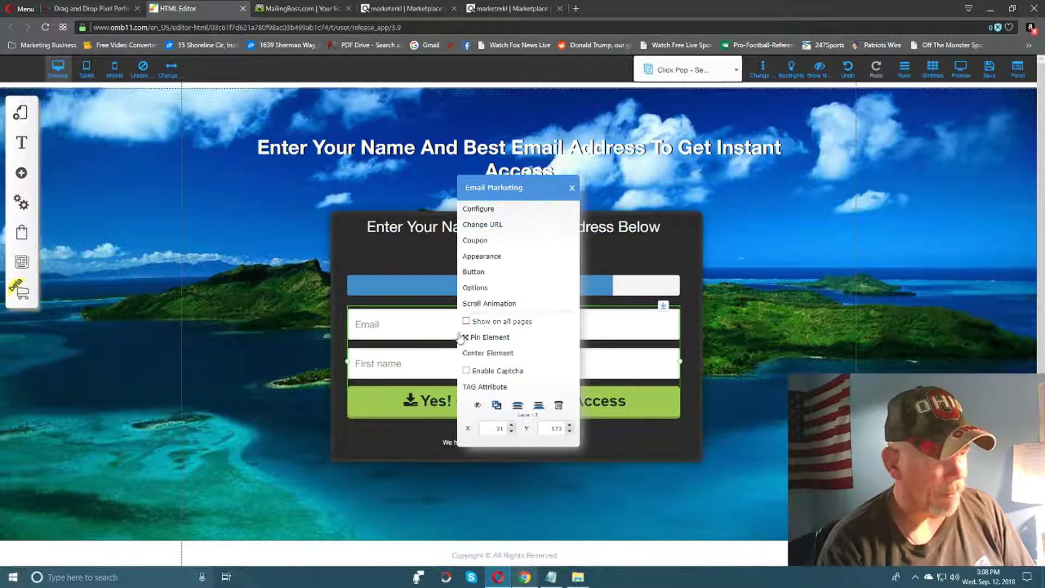
pyautogui.click(489, 354)
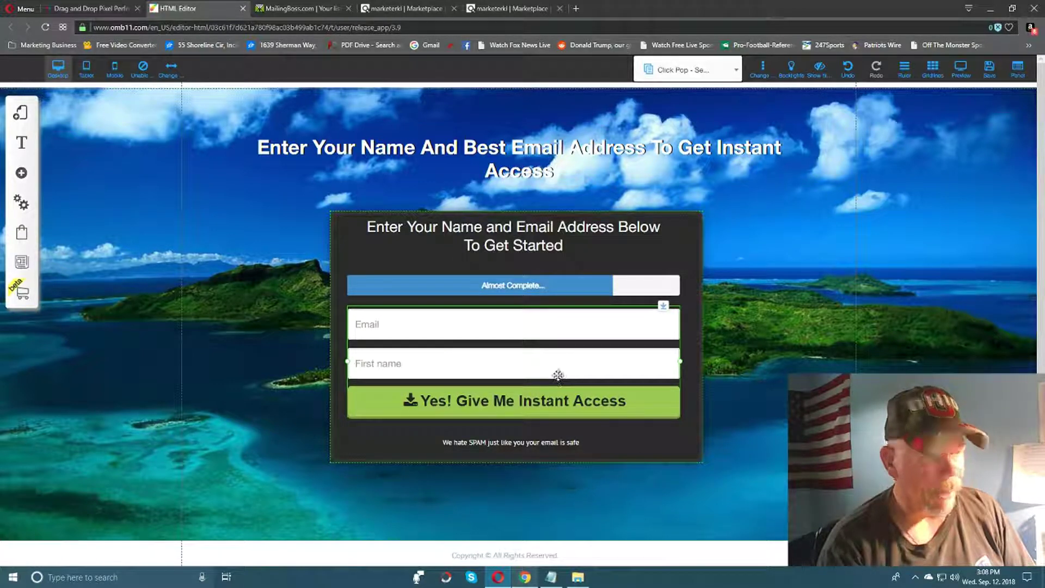
pyautogui.click(507, 234)
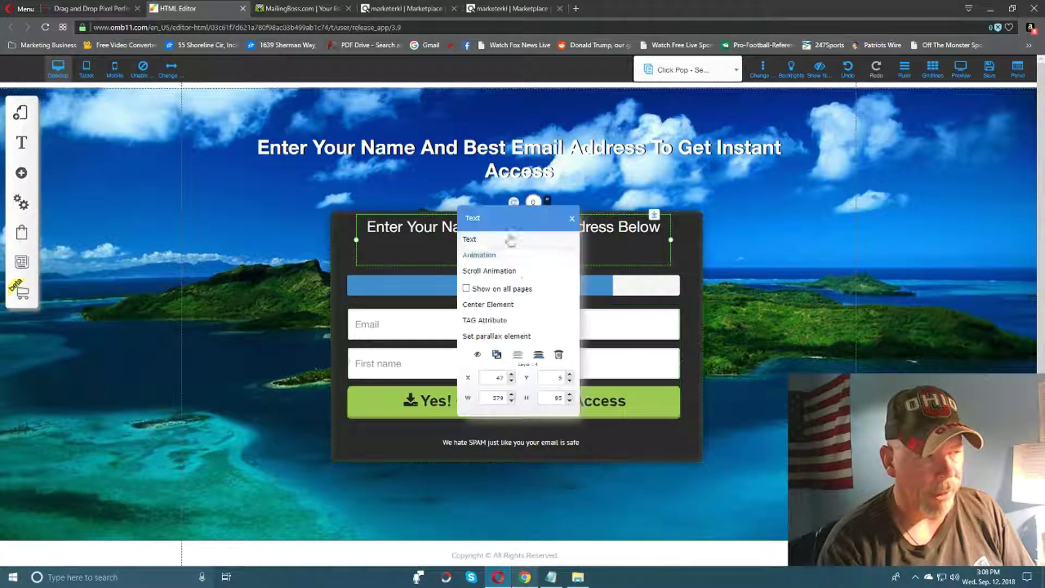
pyautogui.click(506, 306)
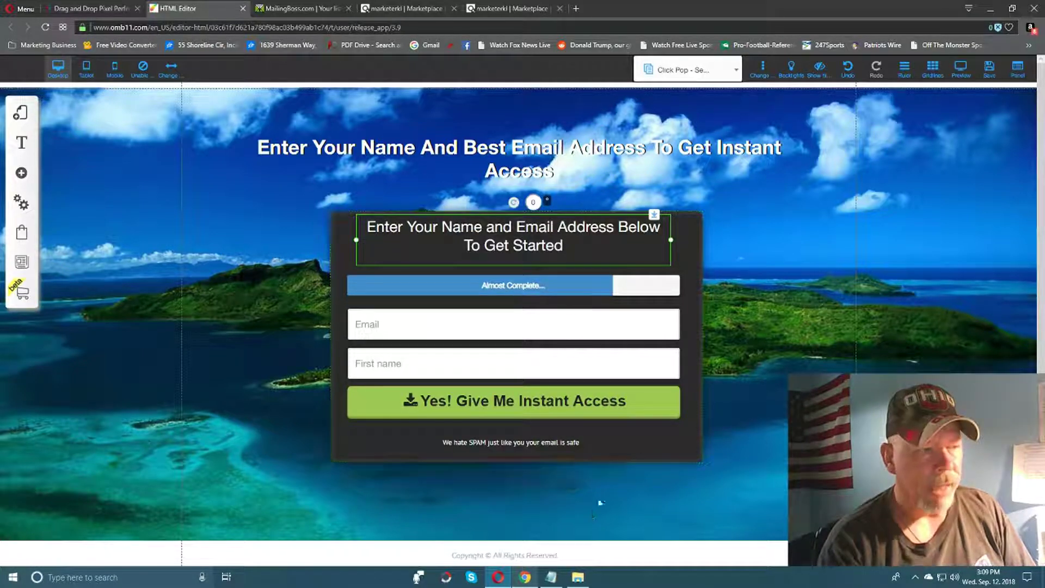
# Review the sign-up form's redirect URLs and save them with Subscription Confirmed leading to the Thank You Page.
pyautogui.click(641, 407)
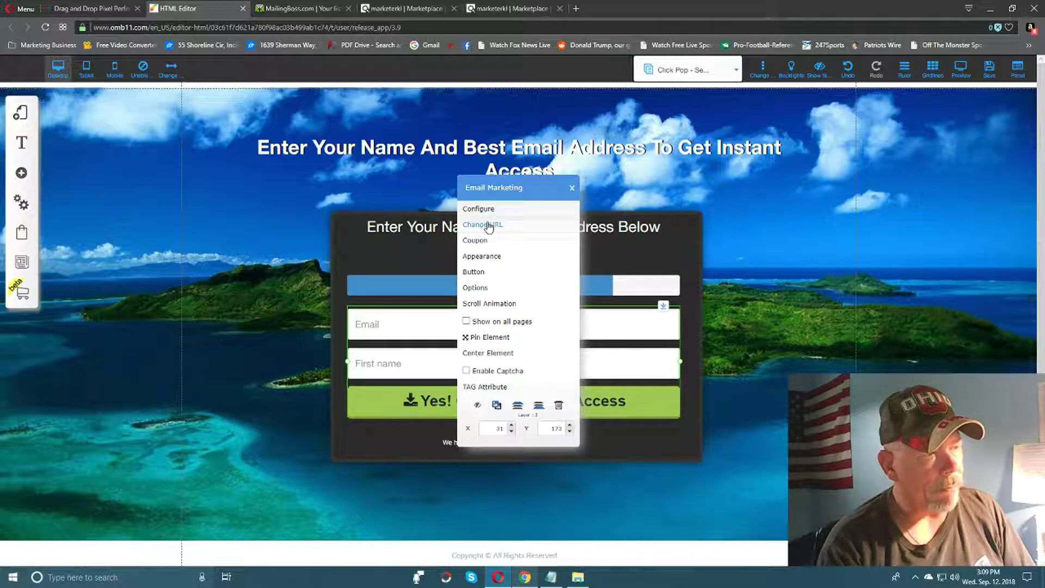
pyautogui.click(488, 226)
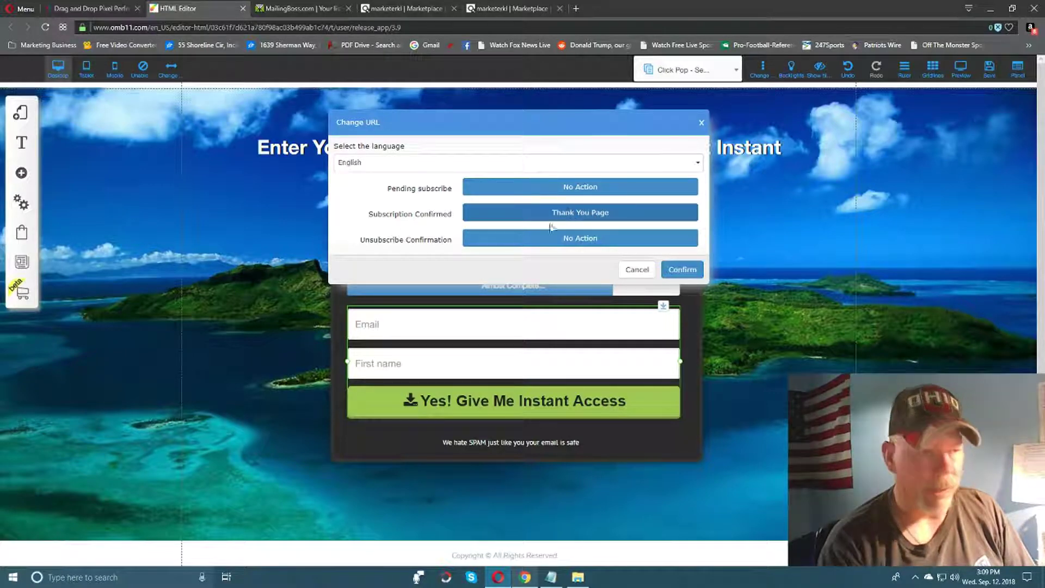
pyautogui.click(682, 268)
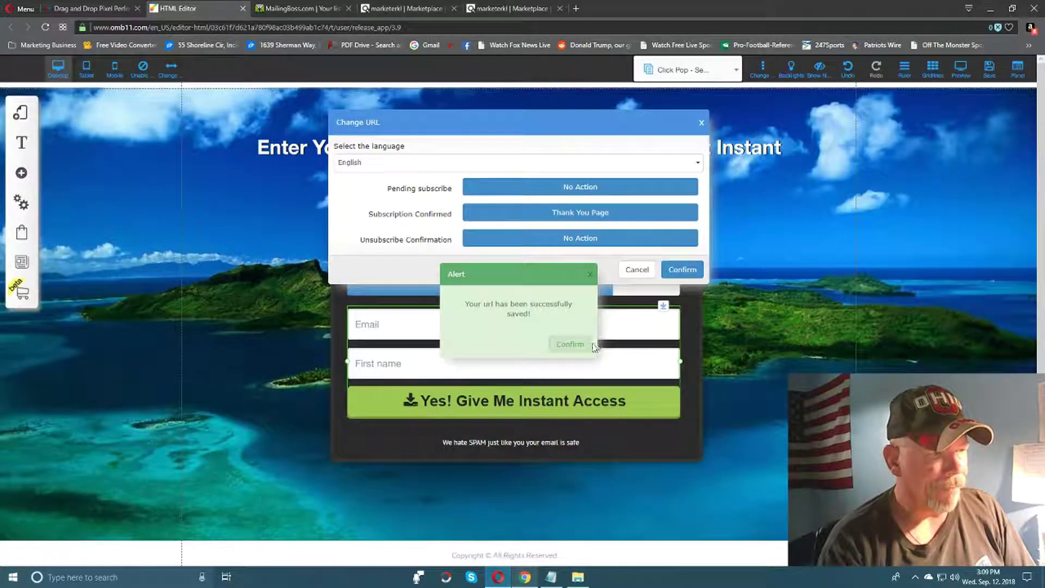
pyautogui.click(576, 345)
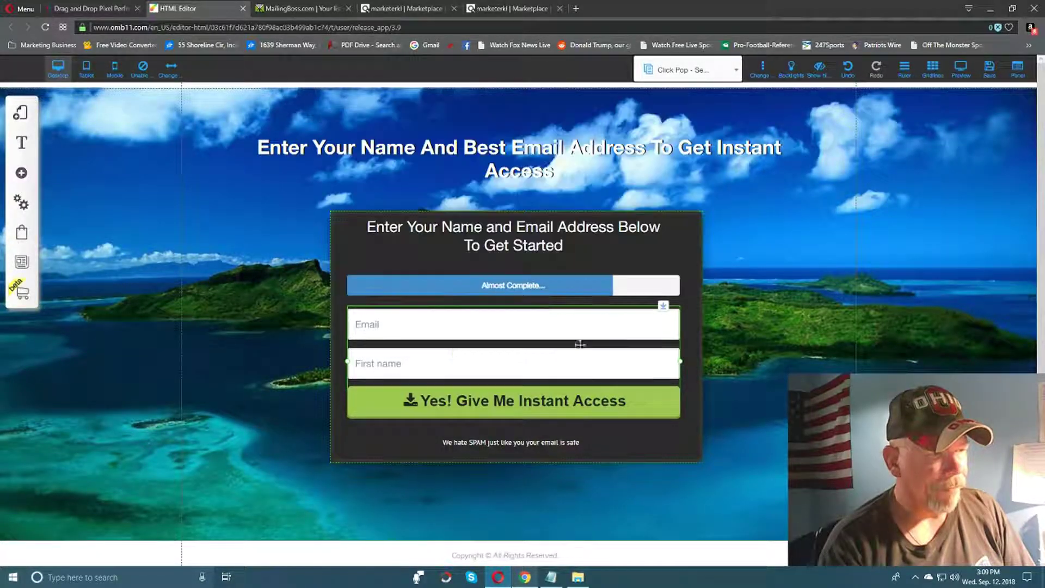
# Confirm the sign-up form options with field content shown and the redirection opening in the same tab.
pyautogui.click(536, 404)
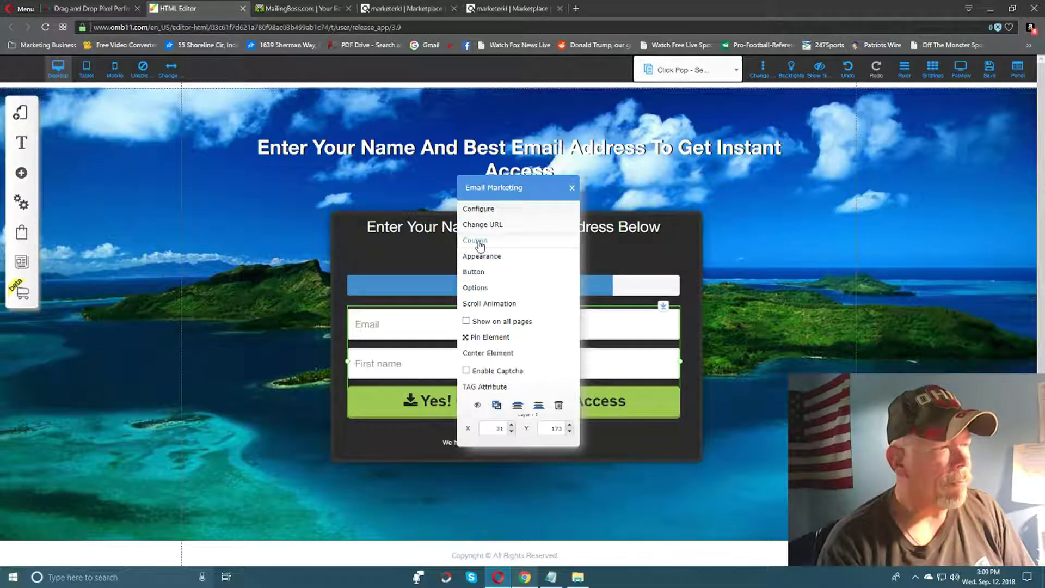
pyautogui.click(482, 288)
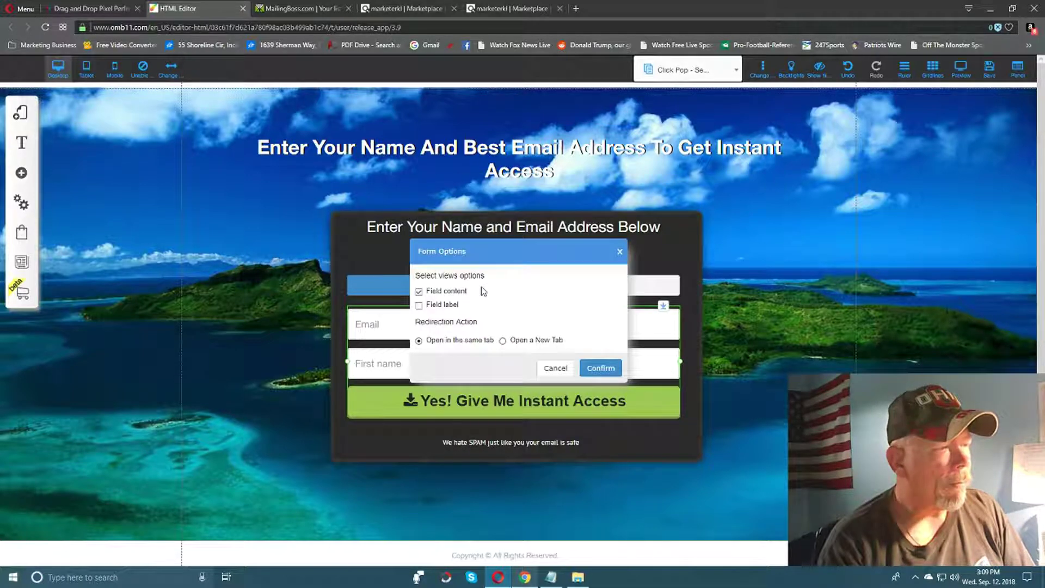
pyautogui.click(601, 368)
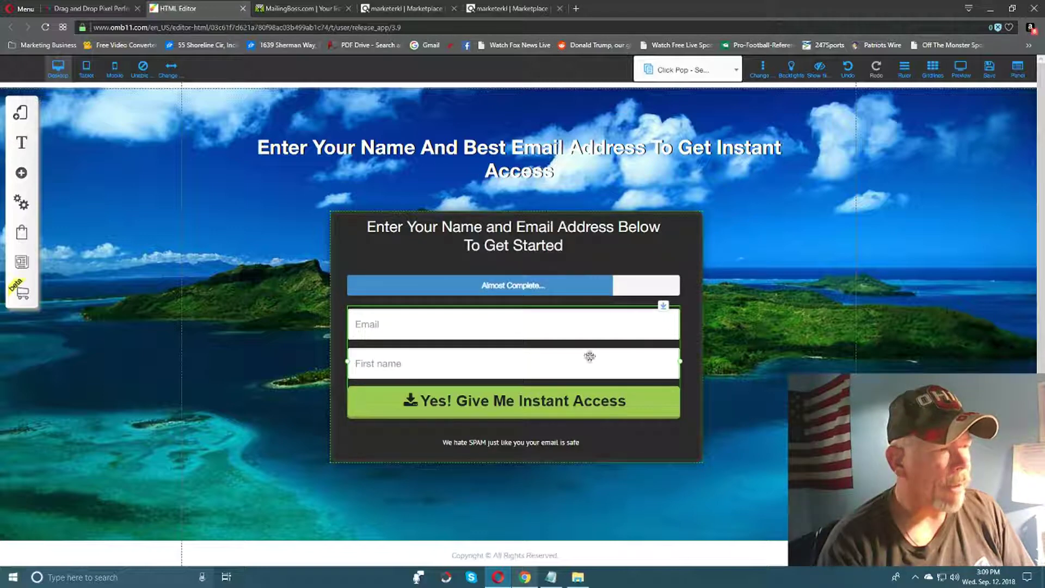
# Configure the sign-up form to use Subscriber List D, checking the subscriber lists in MailingBoss before selecting it.
pyautogui.click(507, 398)
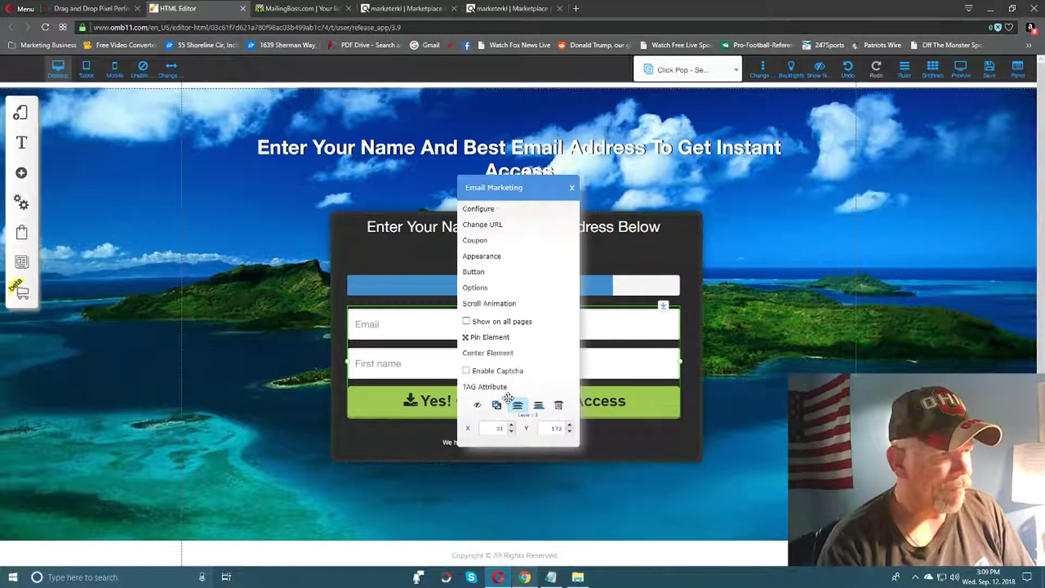
pyautogui.click(479, 210)
pyautogui.click(373, 236)
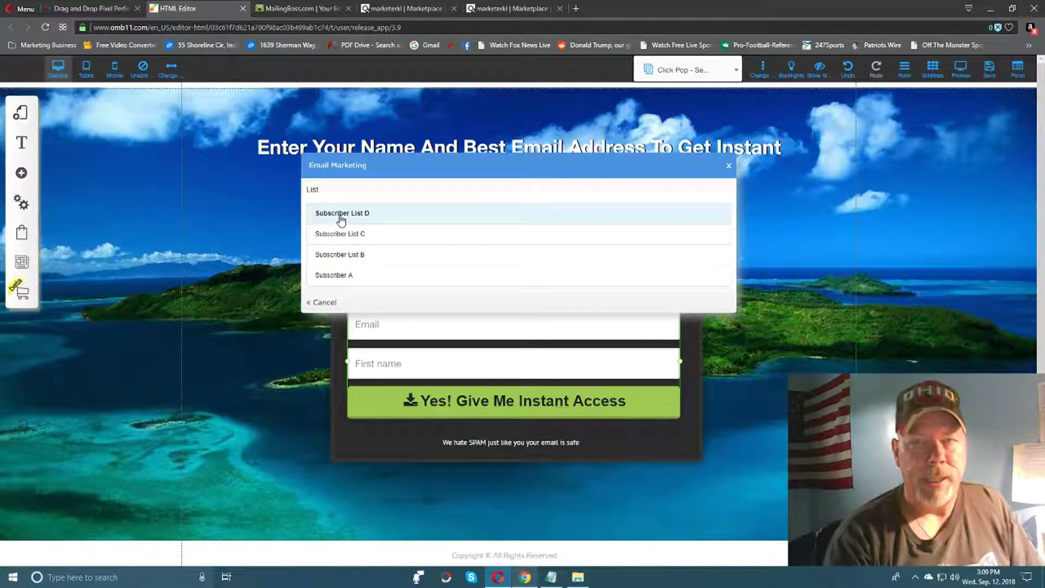
pyautogui.click(327, 11)
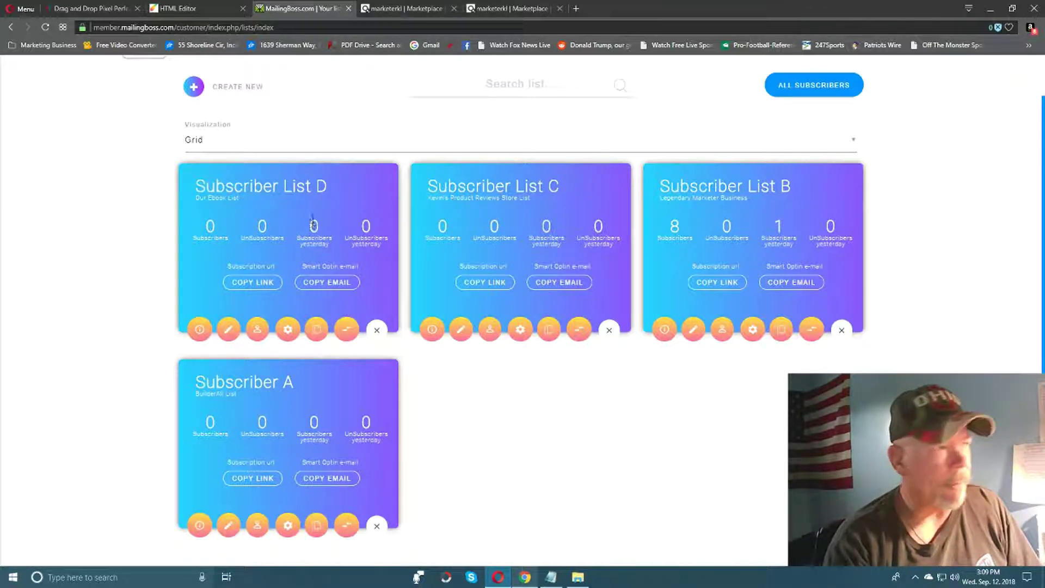
pyautogui.click(388, 15)
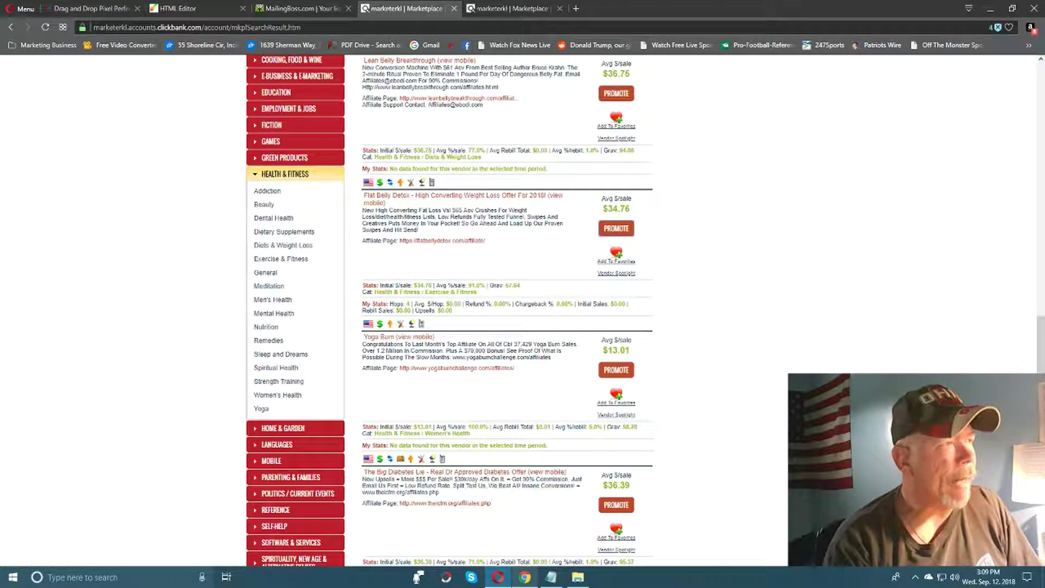
pyautogui.click(221, 7)
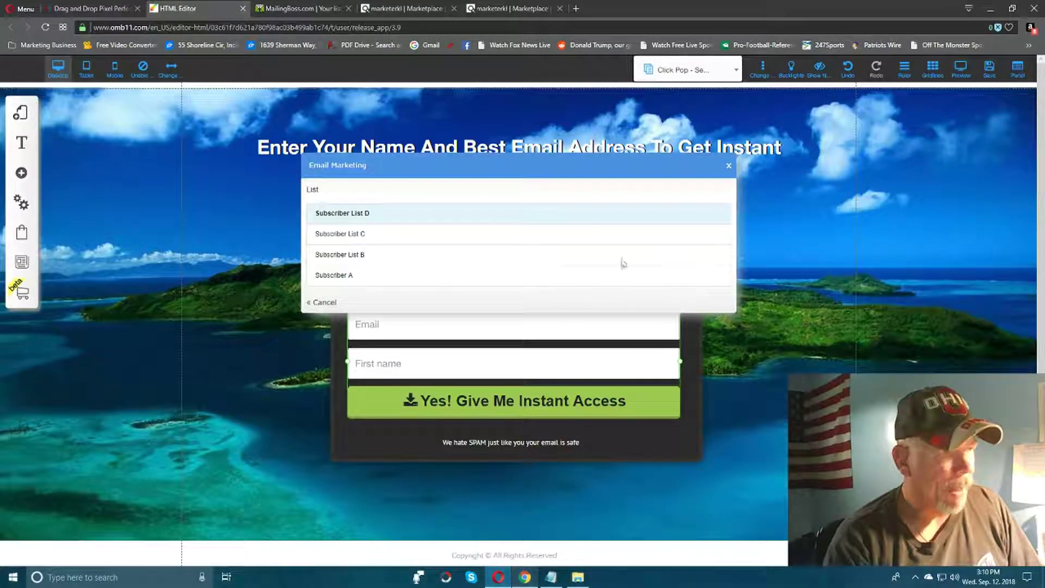
pyautogui.click(337, 212)
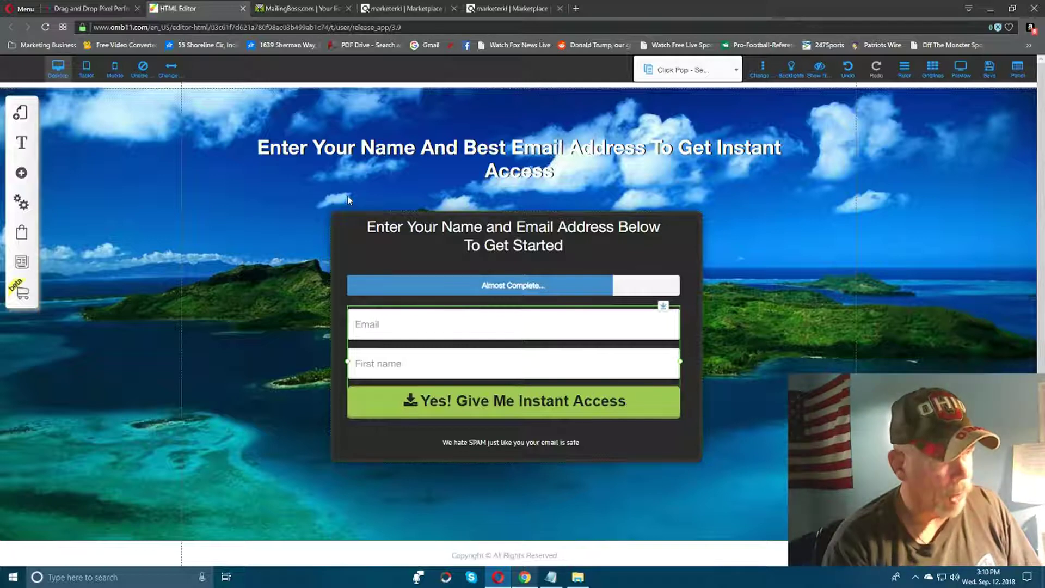
# Look at Subscriber List D in MailingBoss again, return to the page editor, and deselect the form.
pyautogui.click(291, 9)
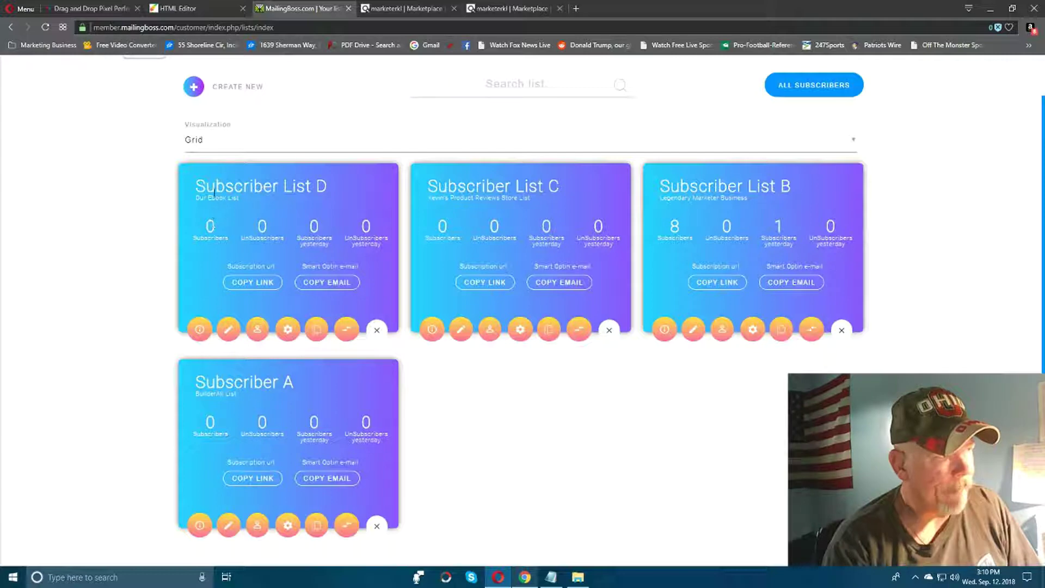
pyautogui.click(177, 8)
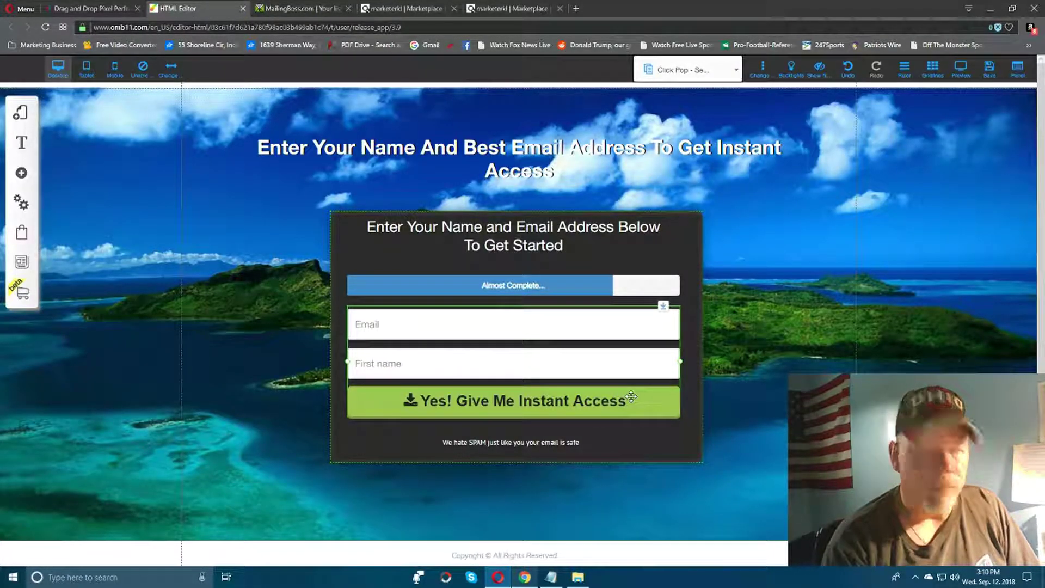
pyautogui.click(788, 364)
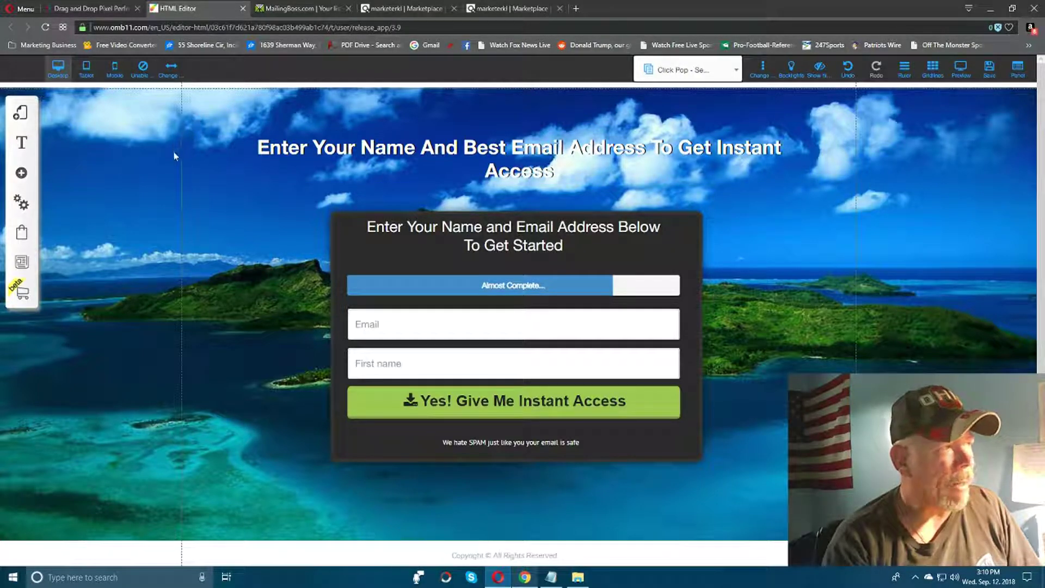
# In the mobile layout of the Home-Free-Ebook page, delete the stray empty text element beside the phone frame.
pyautogui.click(736, 71)
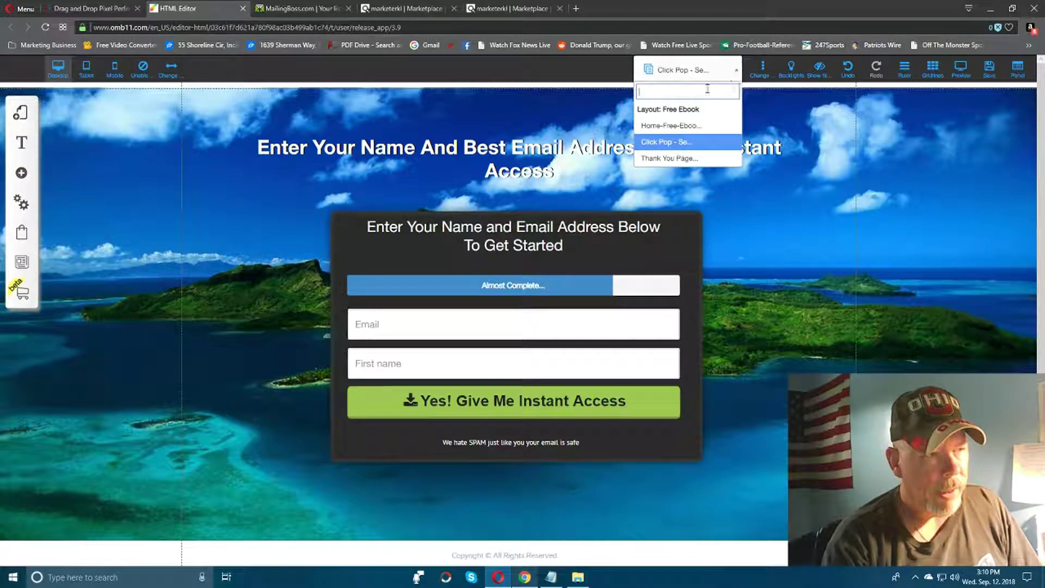
pyautogui.click(669, 127)
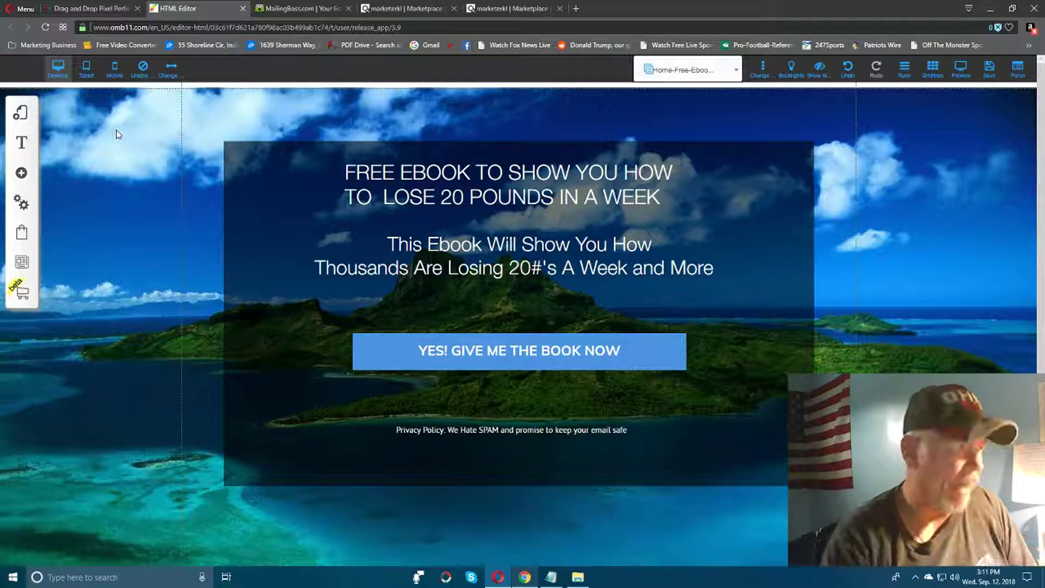
pyautogui.click(114, 68)
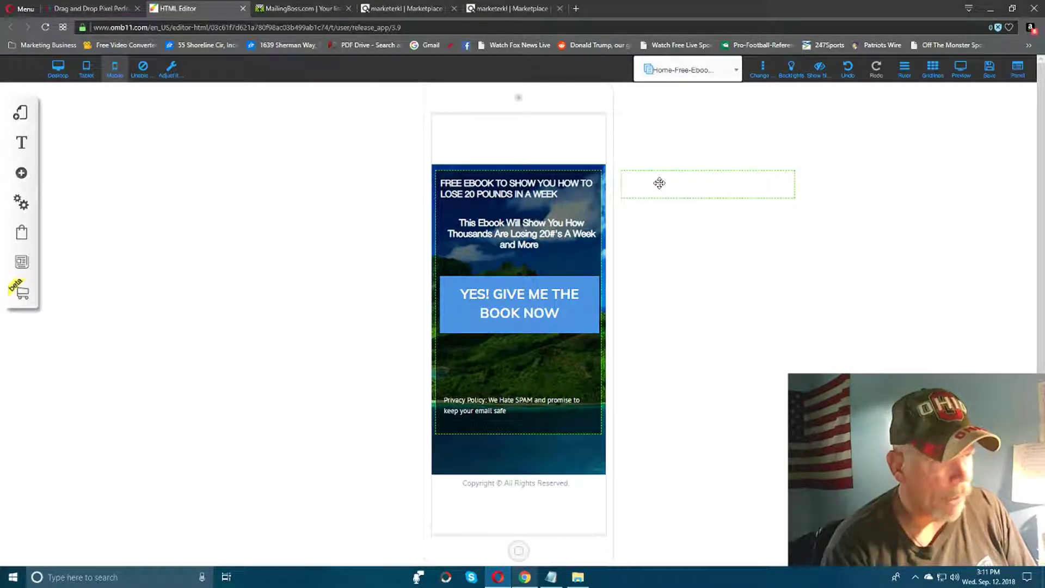
pyautogui.moveTo(659, 183); pyautogui.dragTo(753, 313)
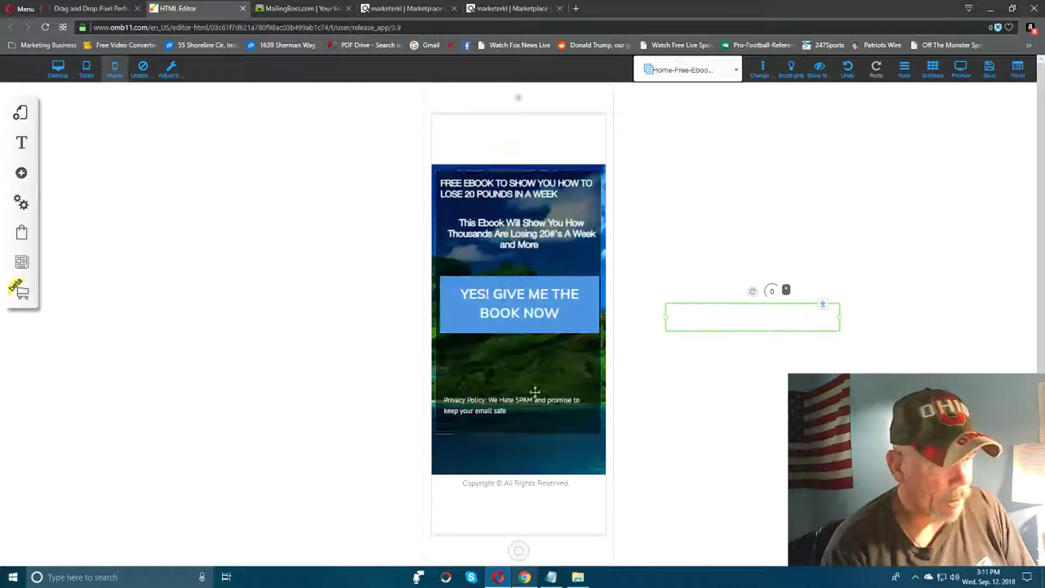
pyautogui.click(765, 315)
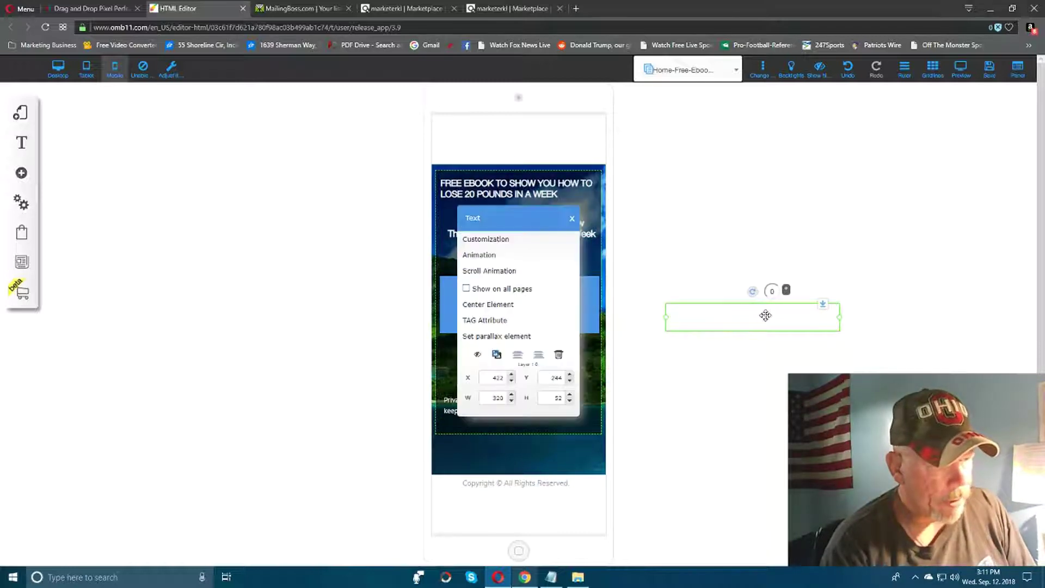
pyautogui.click(558, 355)
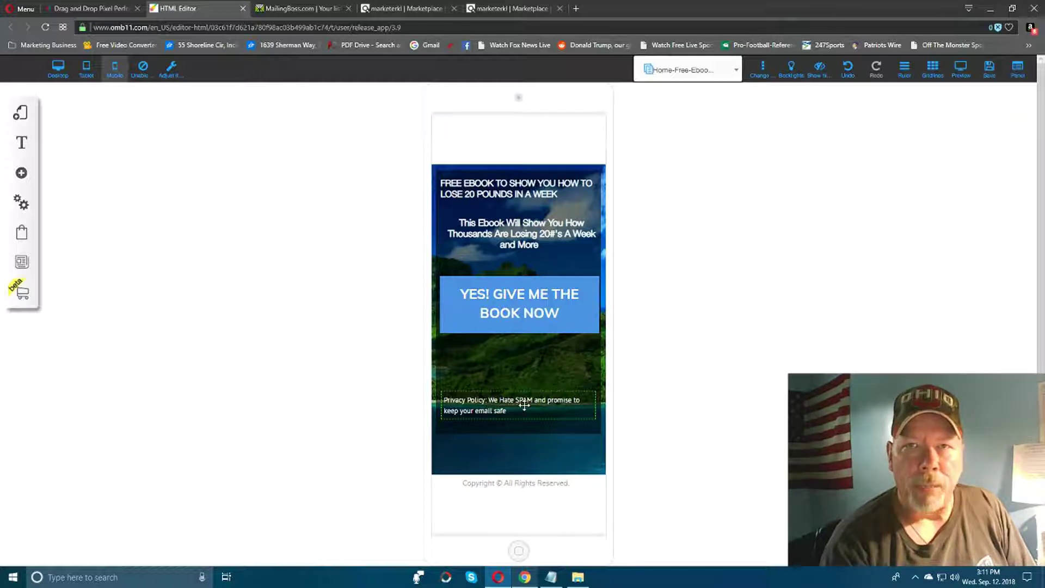
# Compare the desktop and mobile layouts of the Home-Free-Ebook page, checking the mobile page down to its footer.
pyautogui.click(57, 70)
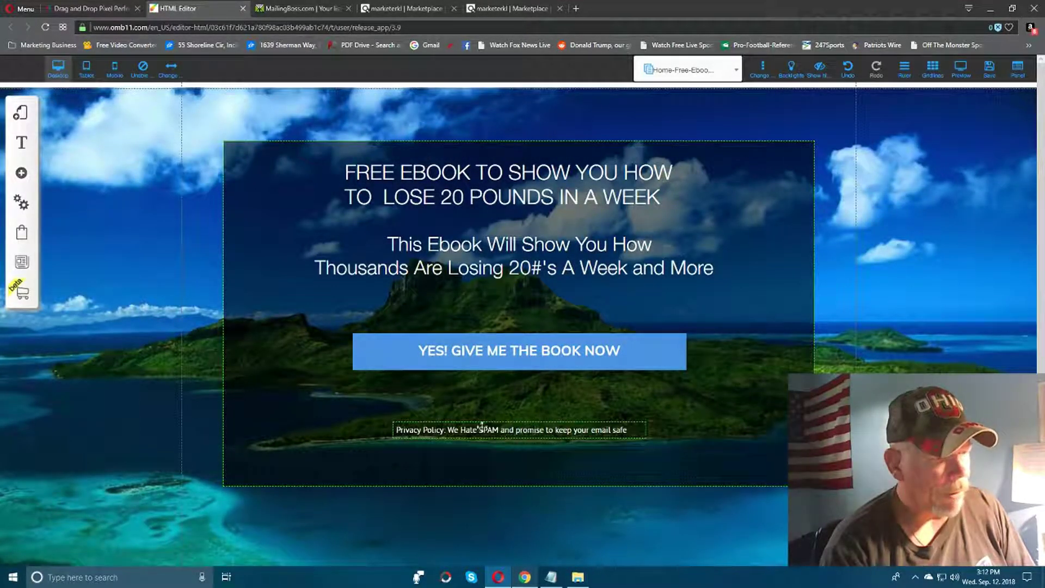
pyautogui.click(114, 70)
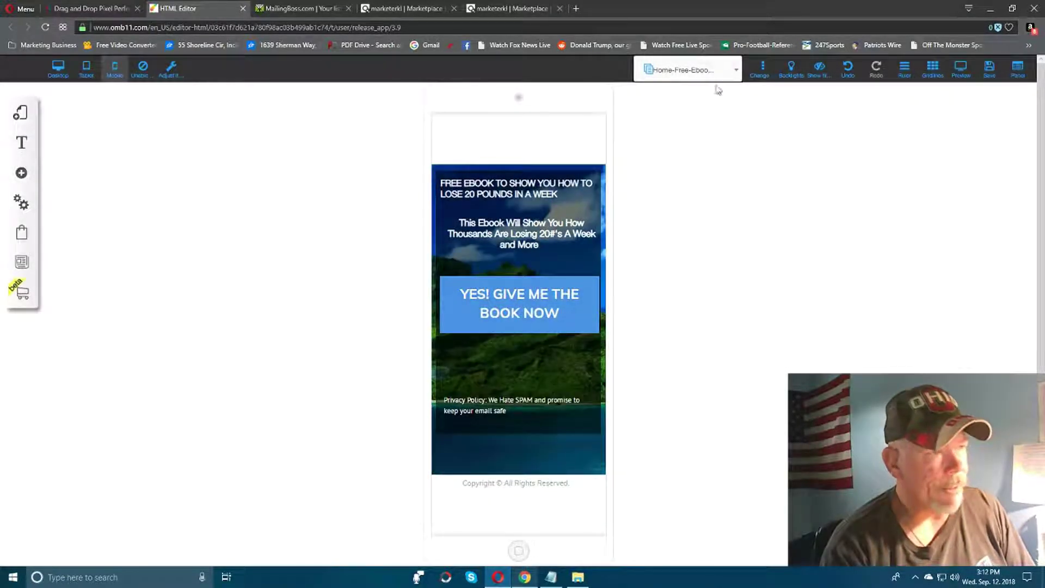
pyautogui.click(733, 71)
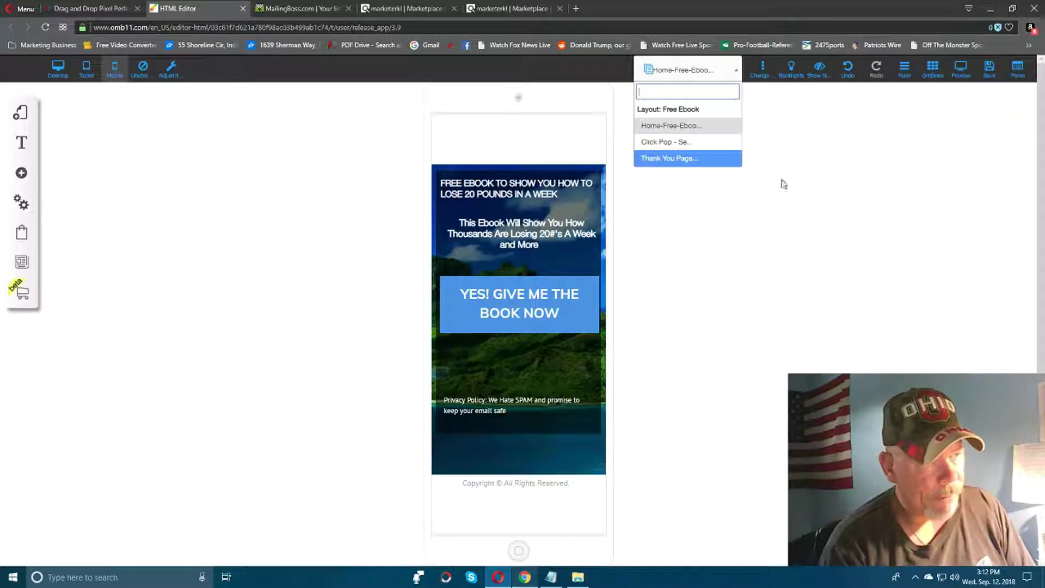
pyautogui.click(733, 73)
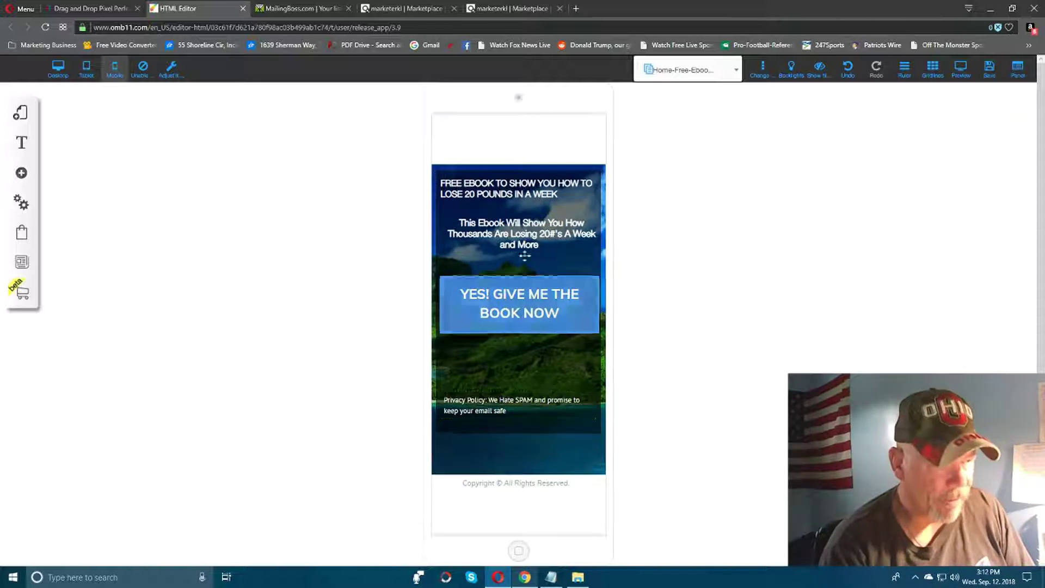
pyautogui.scroll(-2, 530, 259)
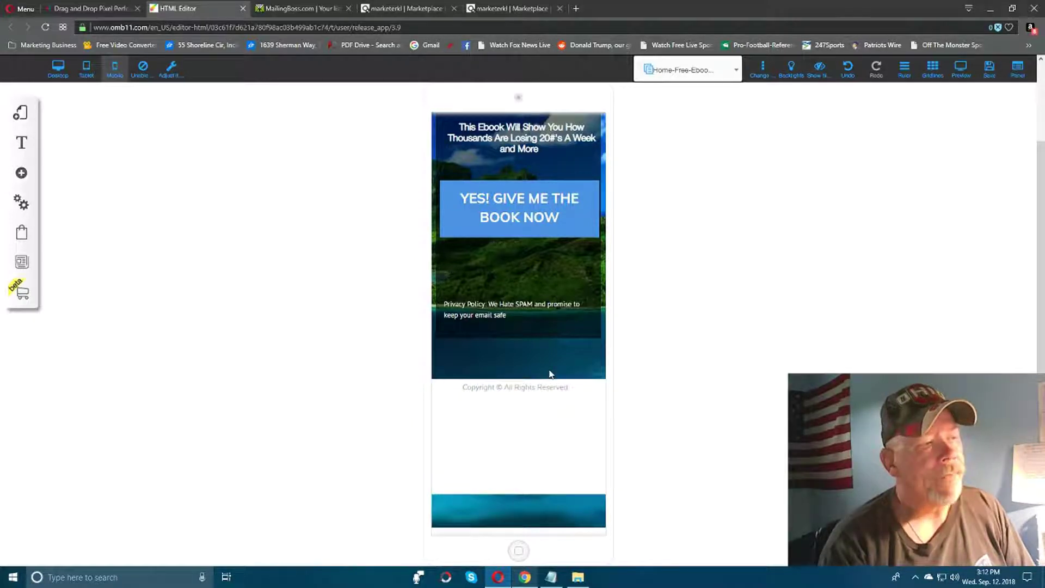
pyautogui.scroll(2, 547, 371)
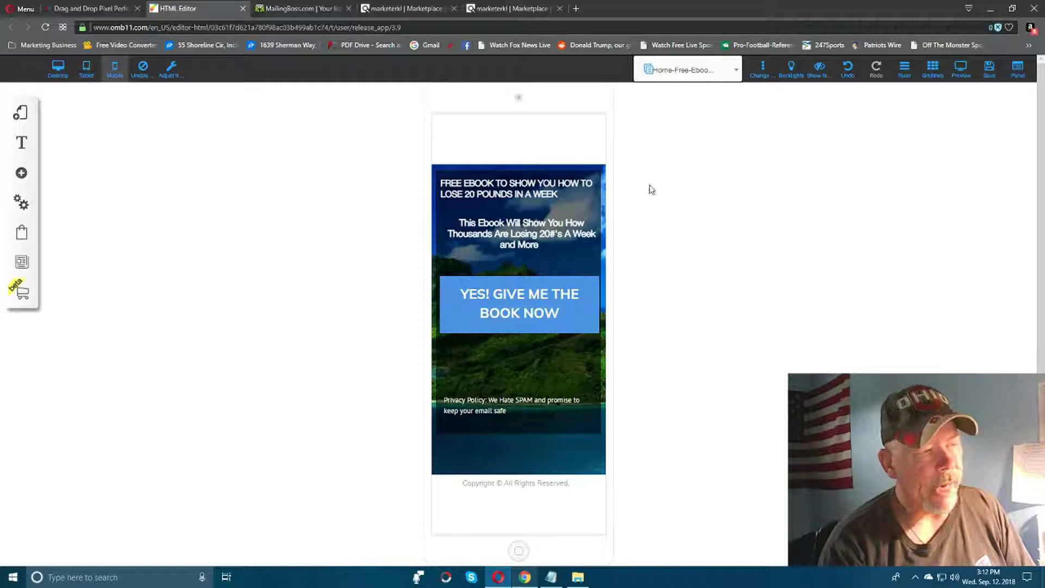
# Center the FREE EBOOK headline and the "This Ebook Will Show You How" subheading in the mobile layout.
pyautogui.rightClick(510, 194)
pyautogui.click(490, 303)
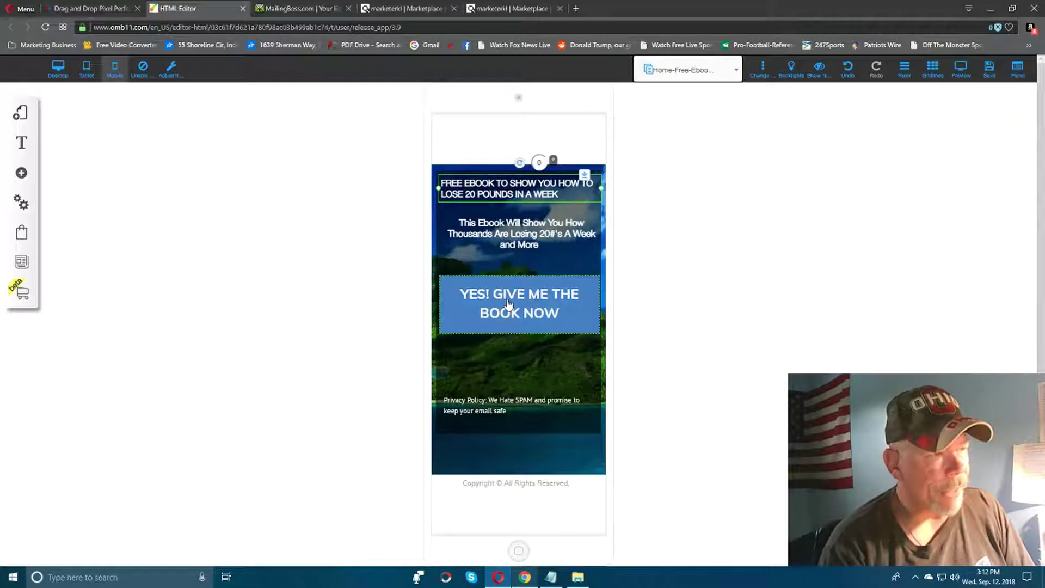
pyautogui.rightClick(516, 226)
pyautogui.click(510, 306)
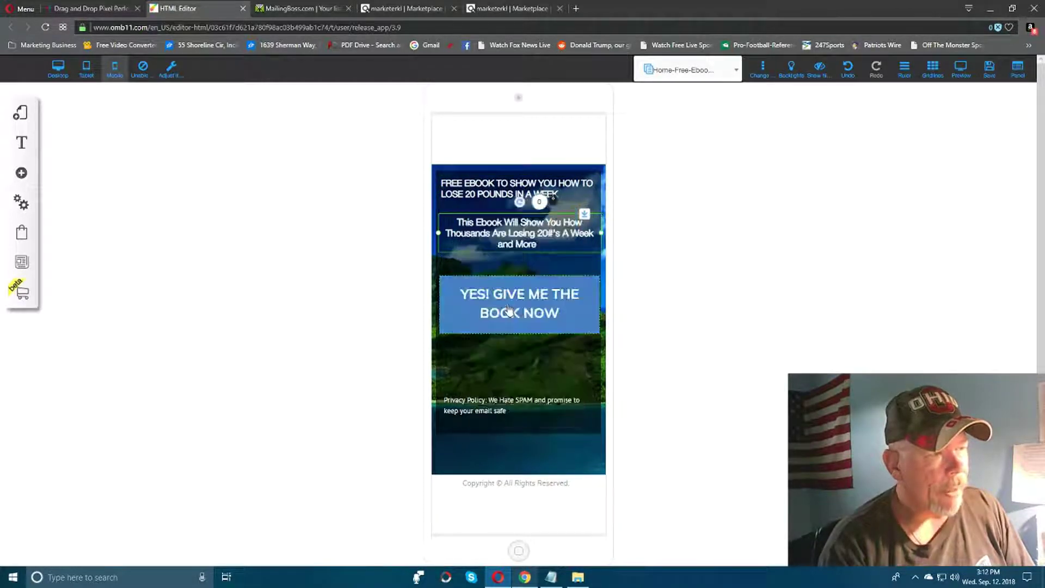
# Center the YES! GIVE ME THE BOOK NOW button and the privacy policy text in the mobile layout, and save all modified pages.
pyautogui.click(517, 297)
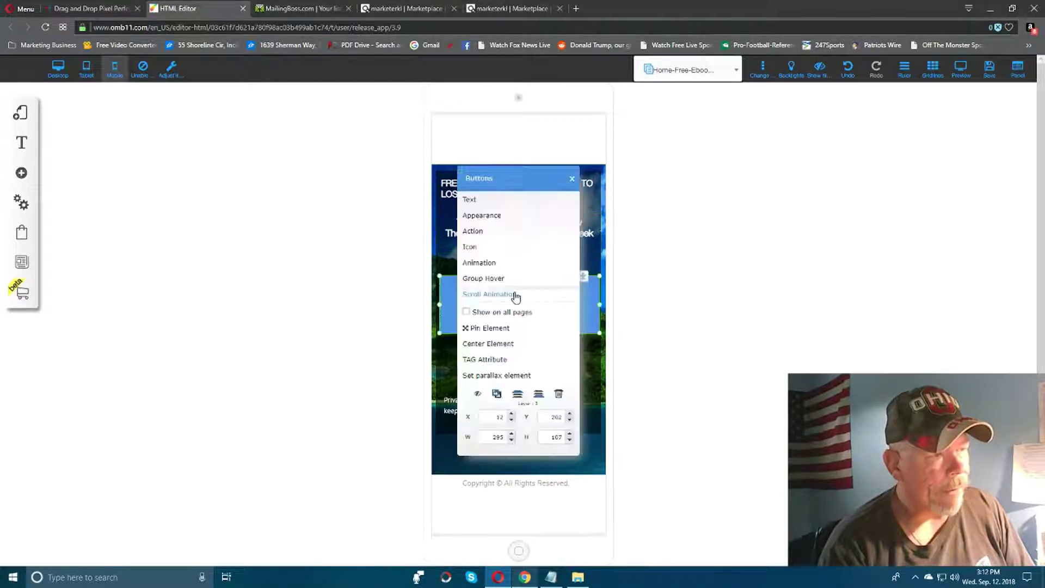
pyautogui.click(497, 344)
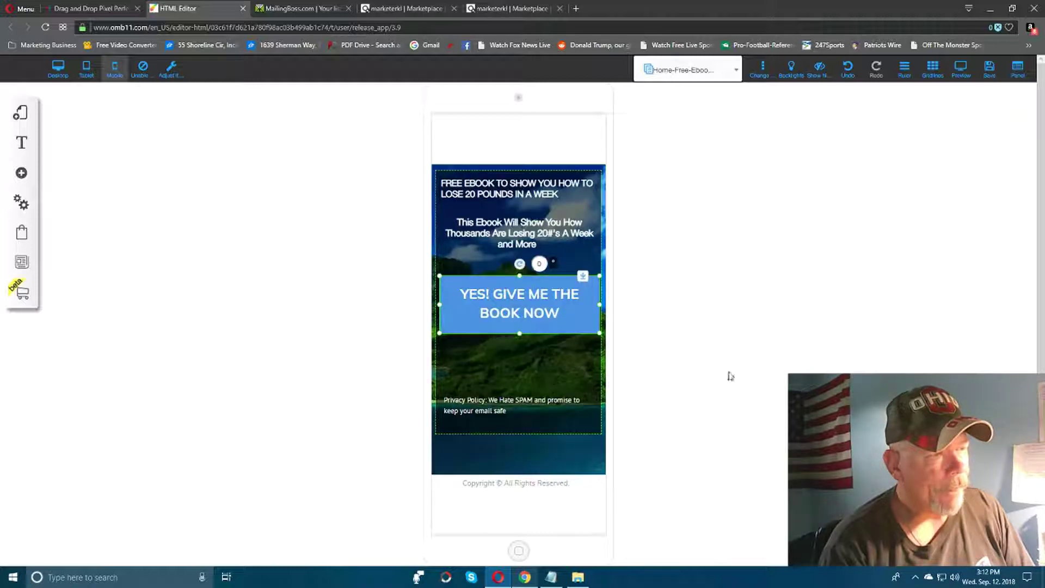
pyautogui.click(503, 405)
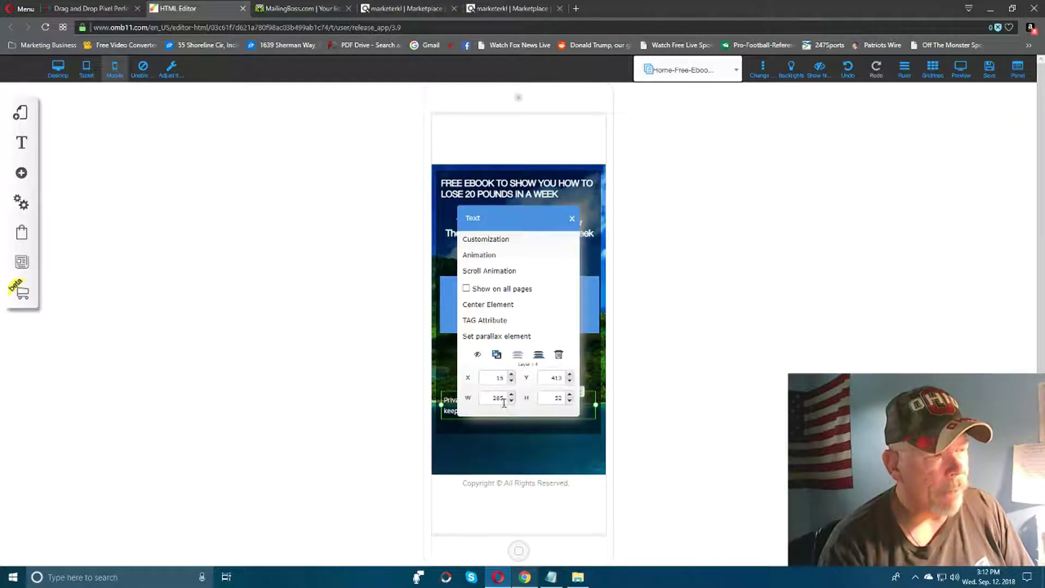
pyautogui.click(489, 304)
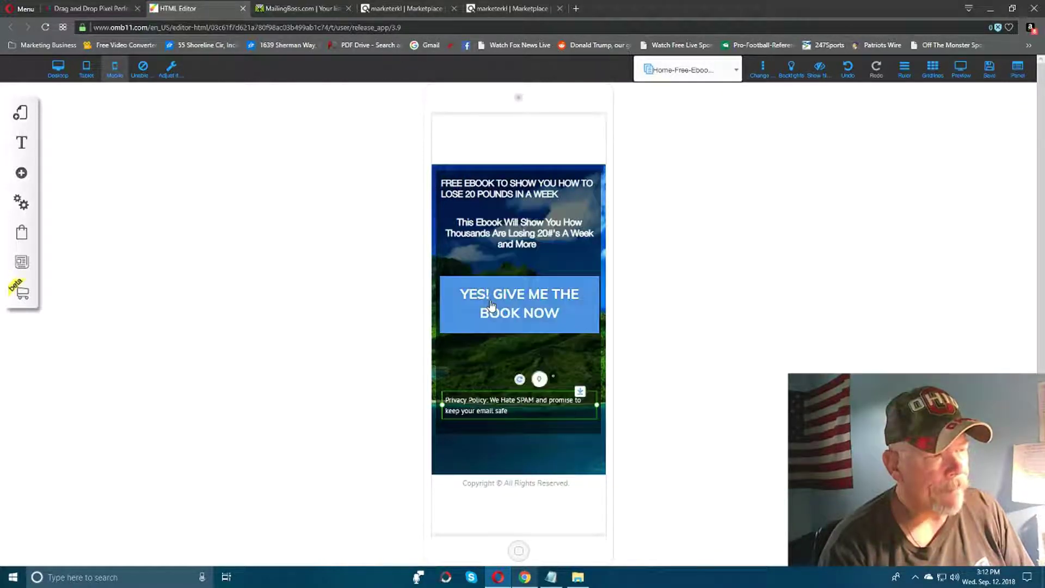
pyautogui.click(775, 398)
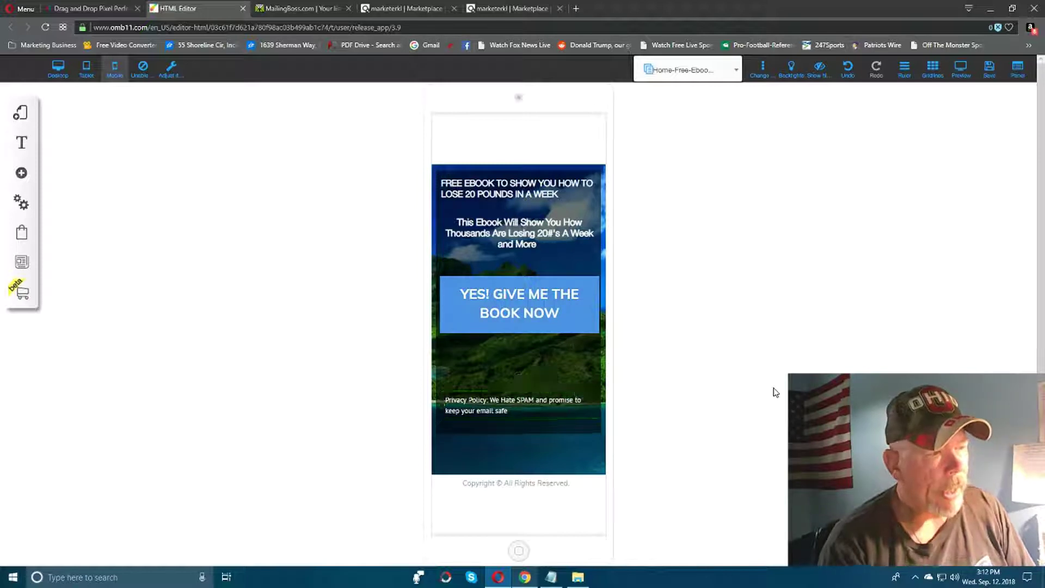
pyautogui.click(990, 69)
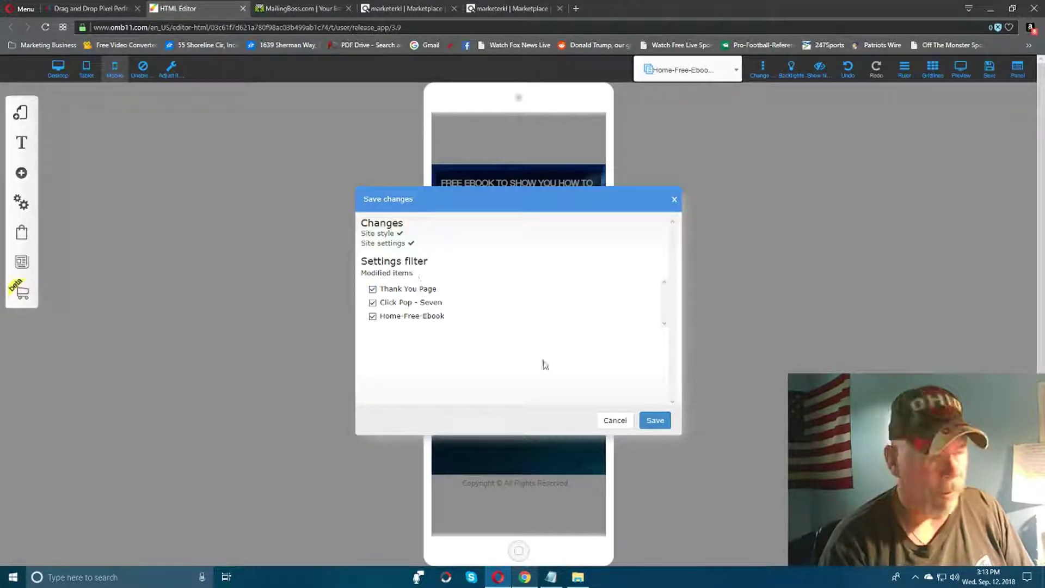
pyautogui.click(656, 419)
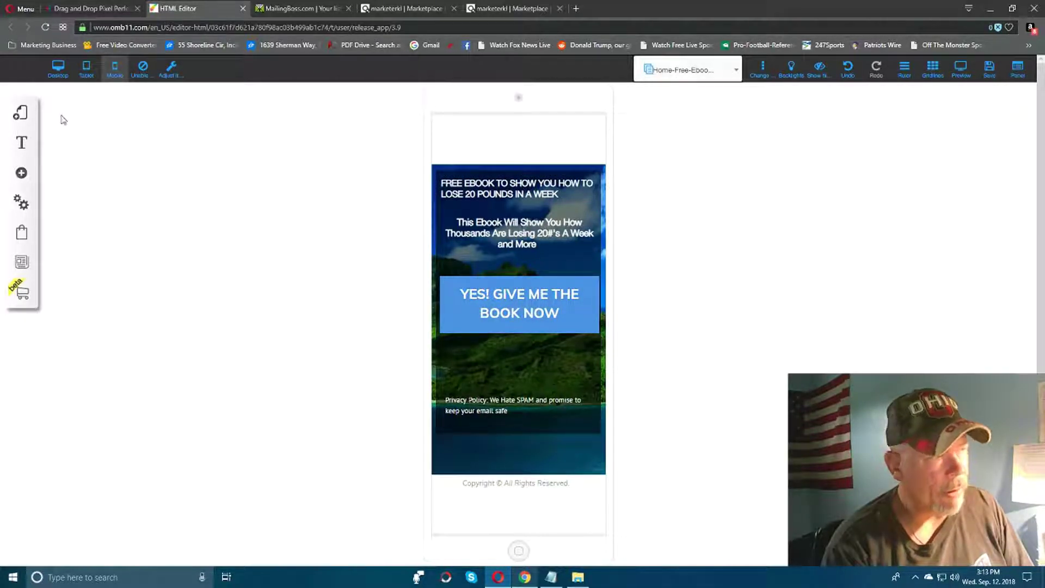
# In the tablet layout of the Home-Free-Ebook page, delete the stray empty text element beside the tablet frame.
pyautogui.click(86, 72)
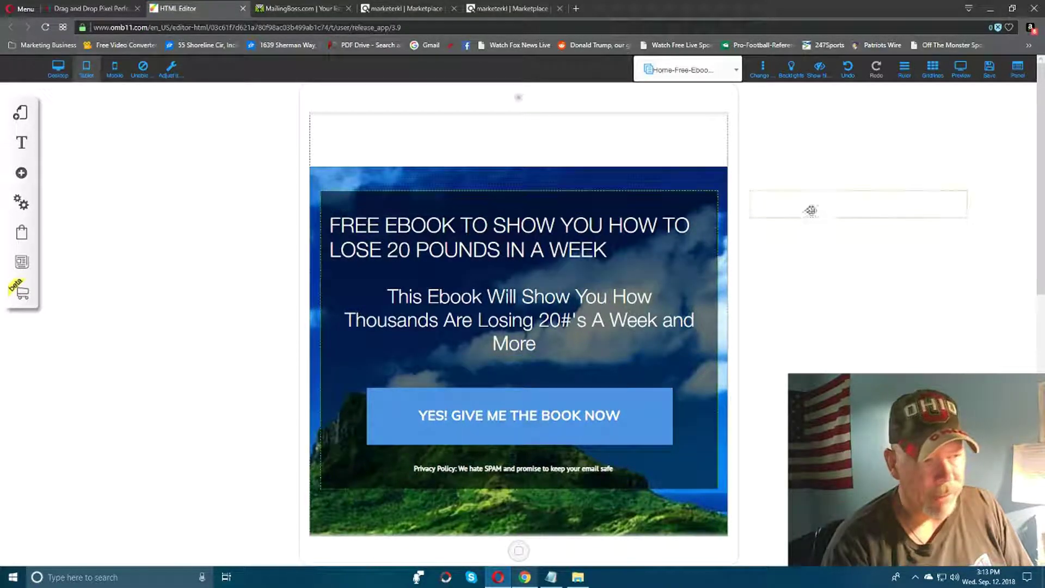
pyautogui.moveTo(819, 210)
pyautogui.moveTo(819, 210); pyautogui.dragTo(819, 243)
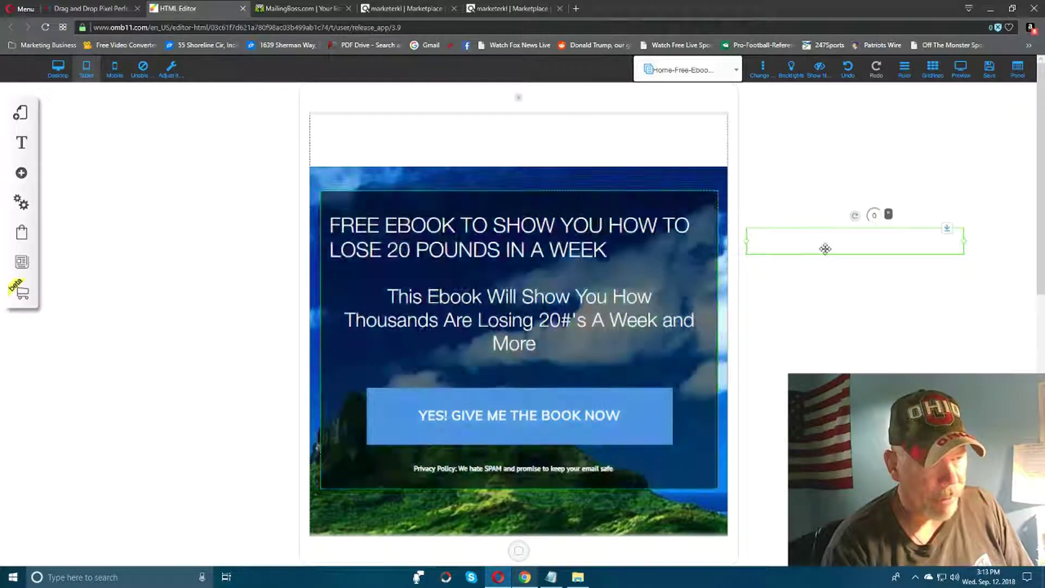
pyautogui.click(844, 238)
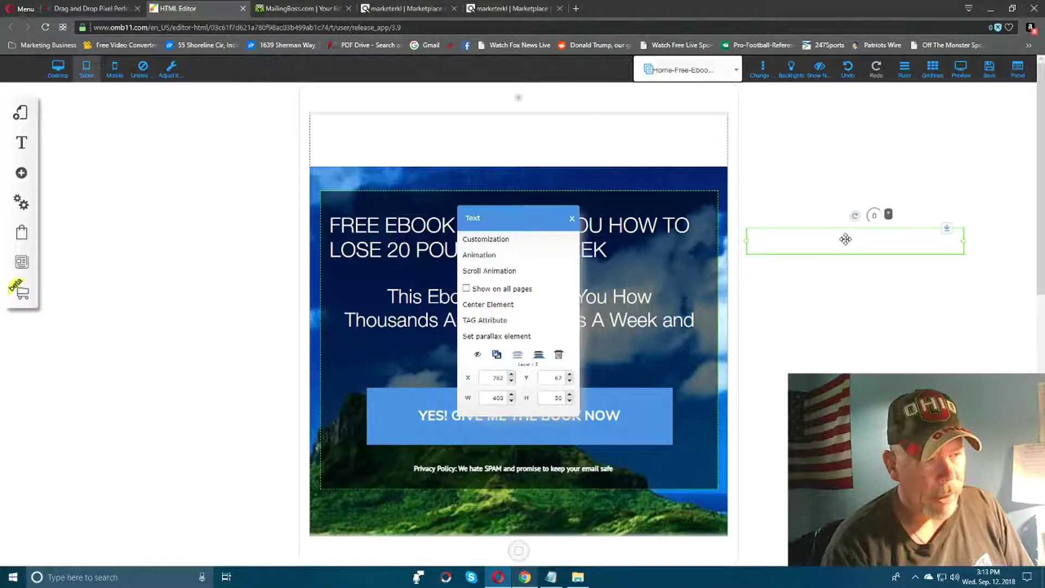
pyautogui.click(558, 356)
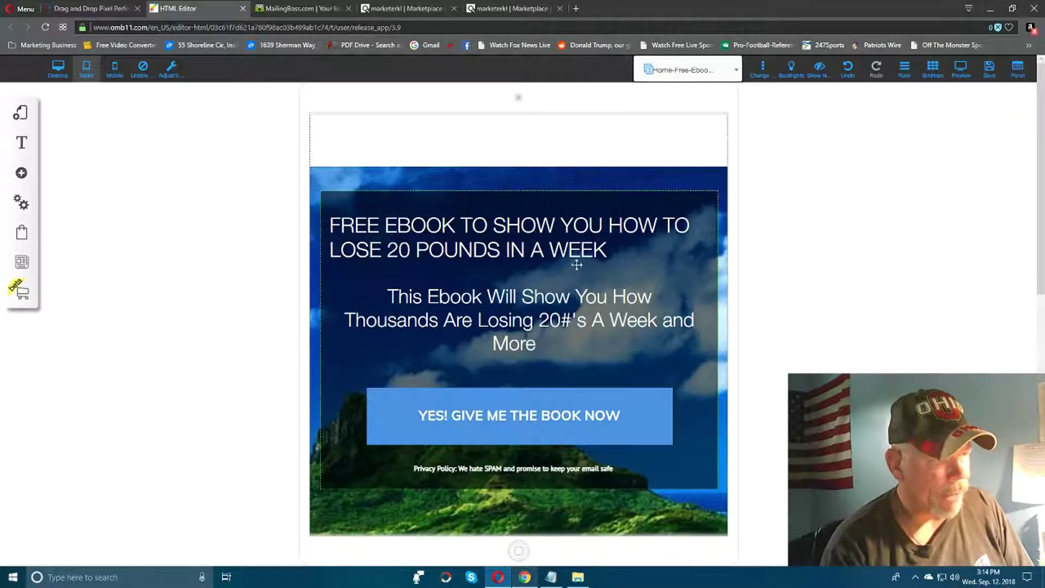
# Center the FREE EBOOK headline and the "This Ebook Will Show You How" subheading in the tablet layout.
pyautogui.click(501, 240)
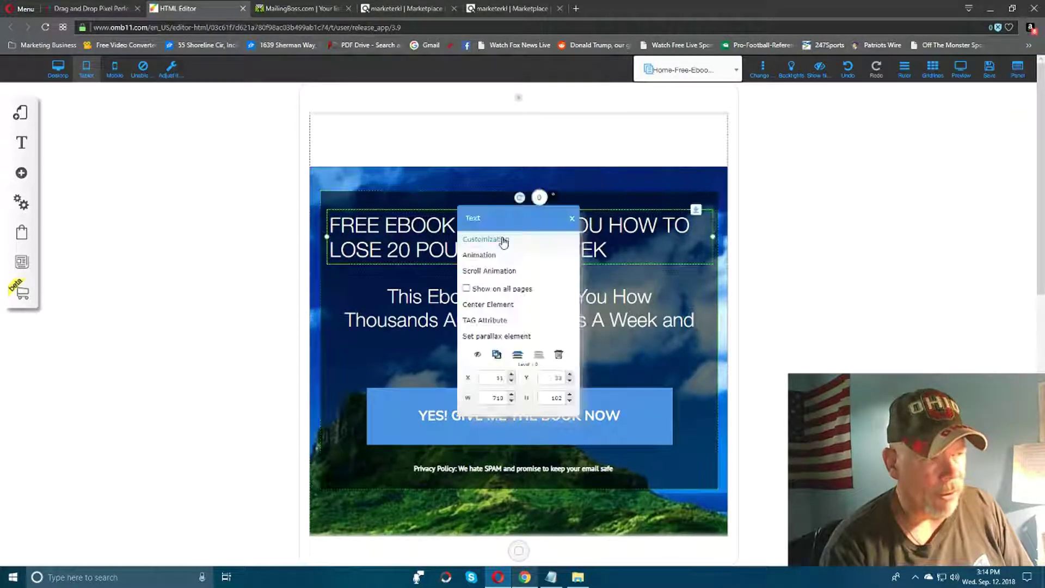
pyautogui.click(495, 305)
pyautogui.click(495, 305)
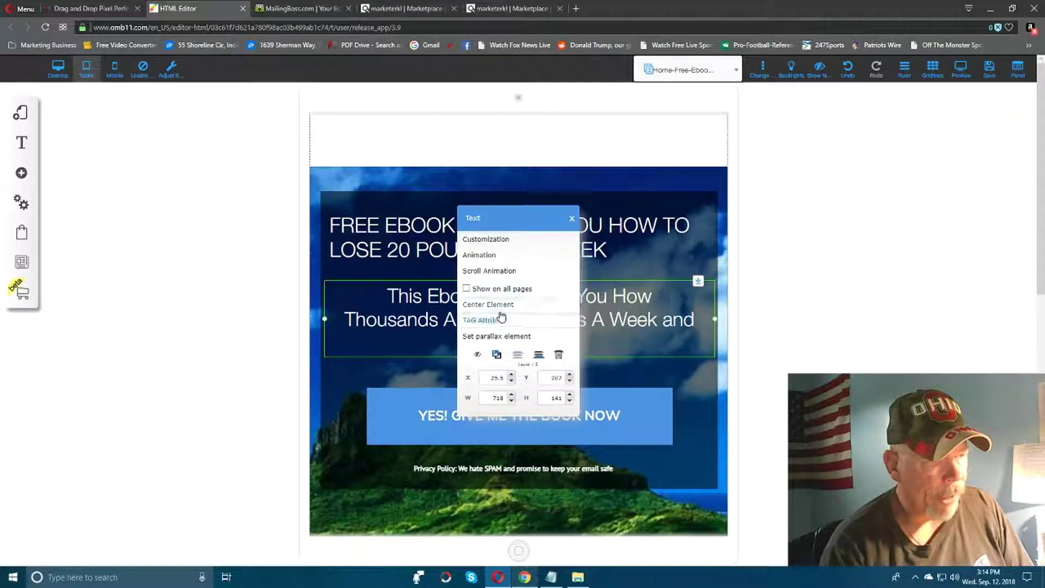
pyautogui.click(497, 316)
# Center the YES! GIVE ME THE BOOK NOW button and the privacy policy text in the tablet layout, and save the Home-Free-Ebook page.
pyautogui.click(511, 405)
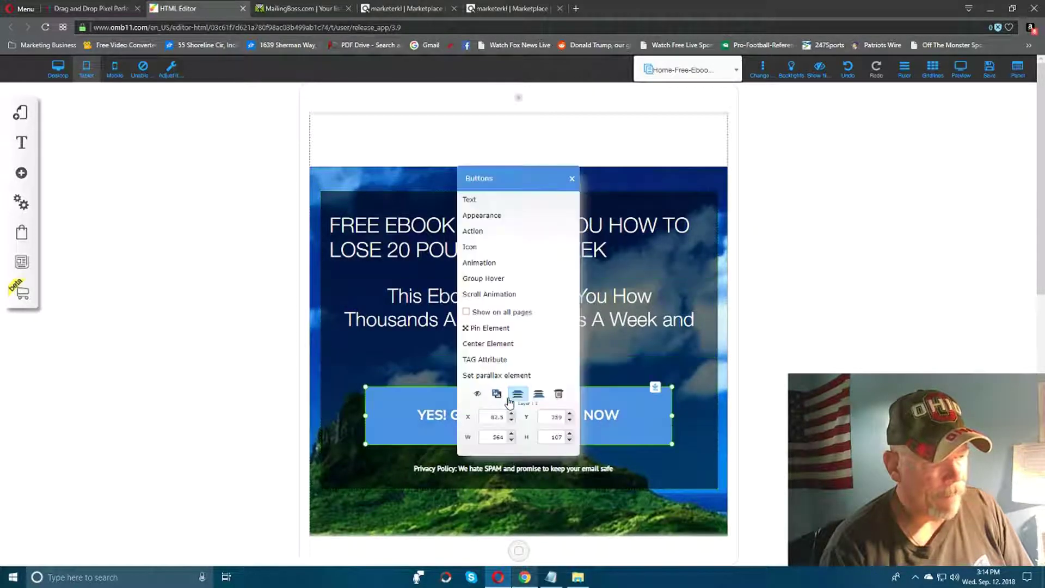
pyautogui.click(500, 347)
pyautogui.click(510, 469)
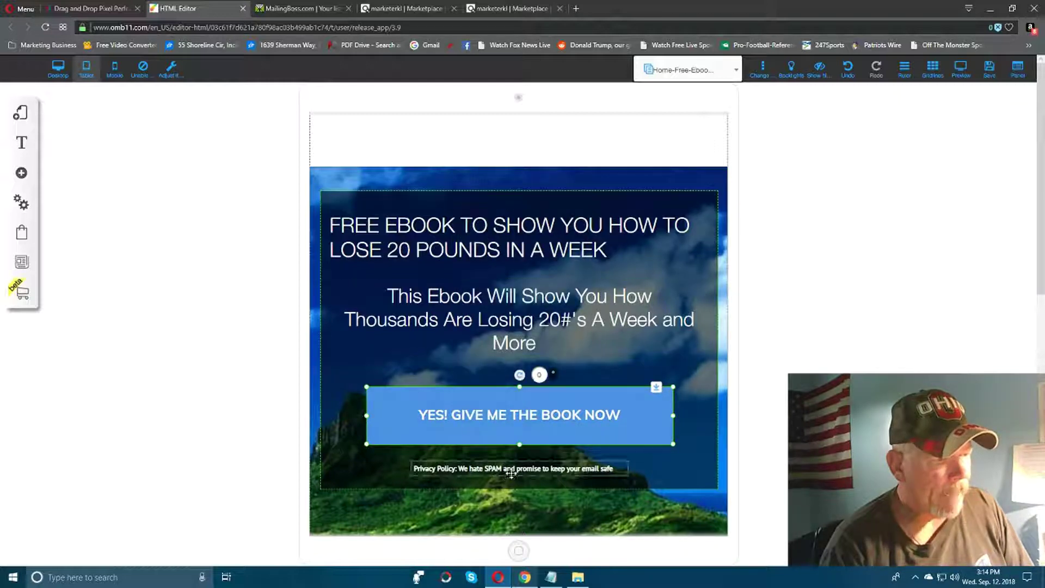
pyautogui.click(493, 305)
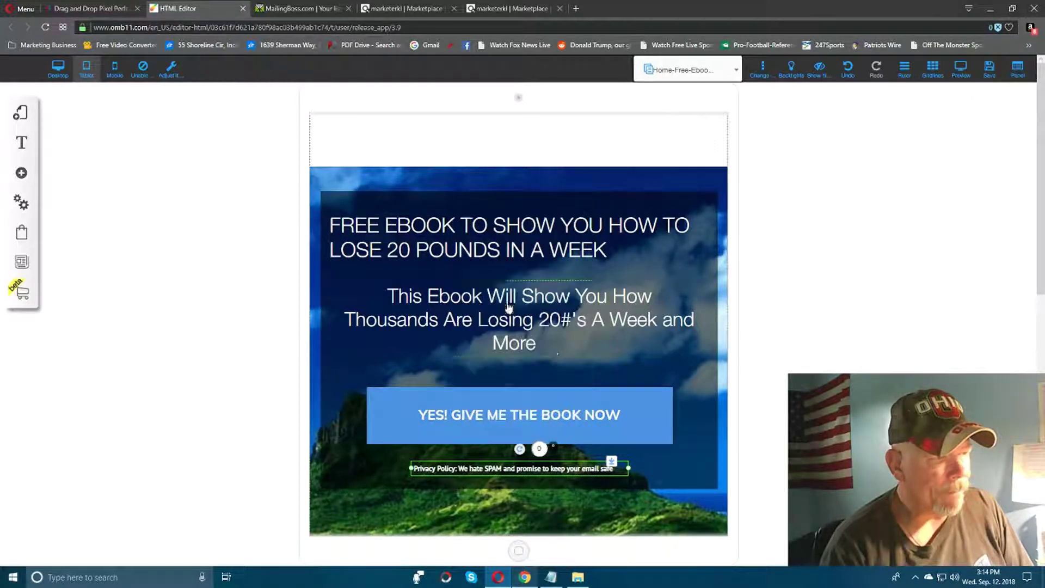
pyautogui.click(825, 299)
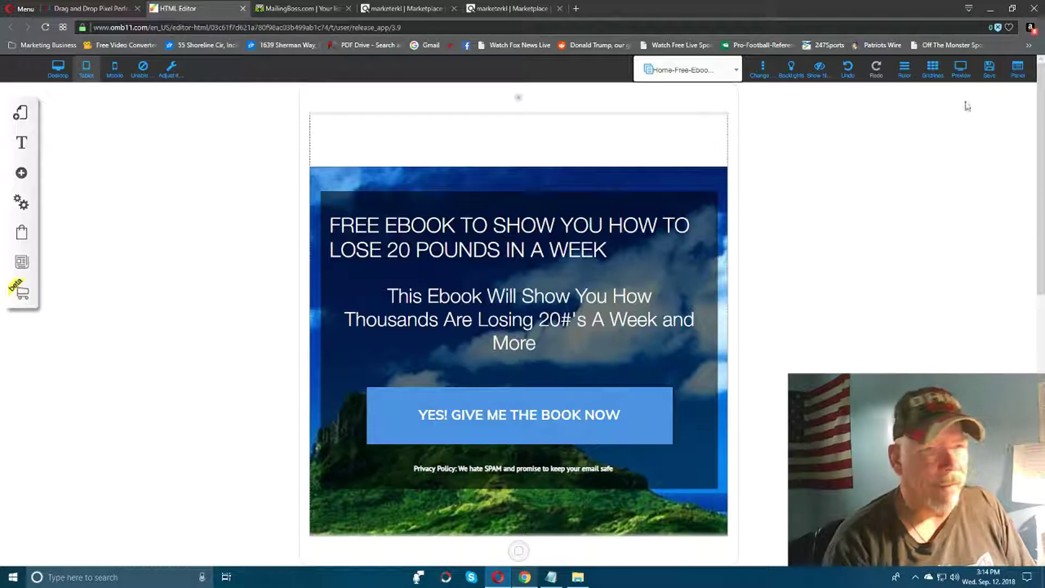
pyautogui.click(990, 68)
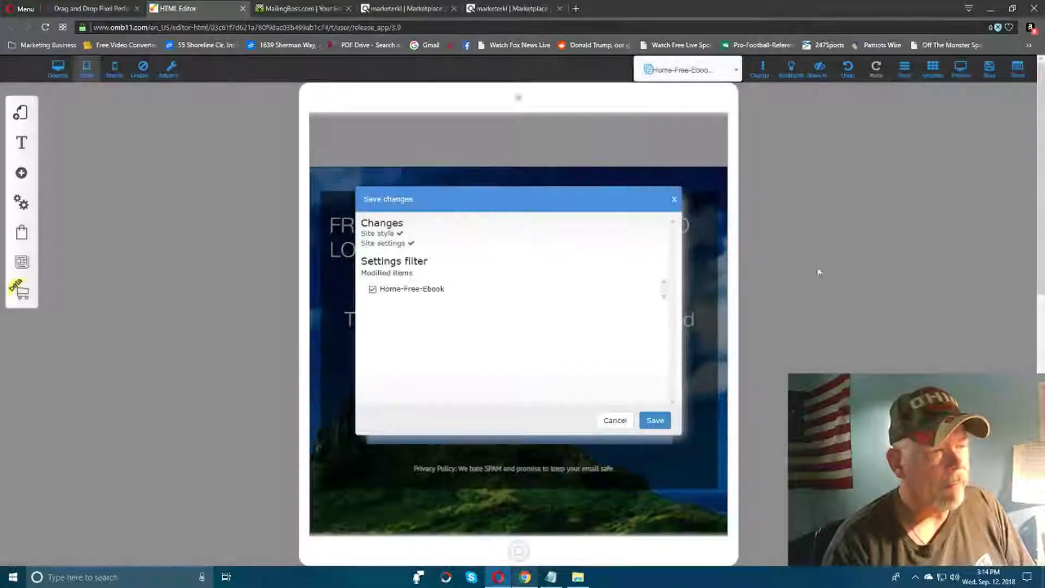
pyautogui.click(656, 421)
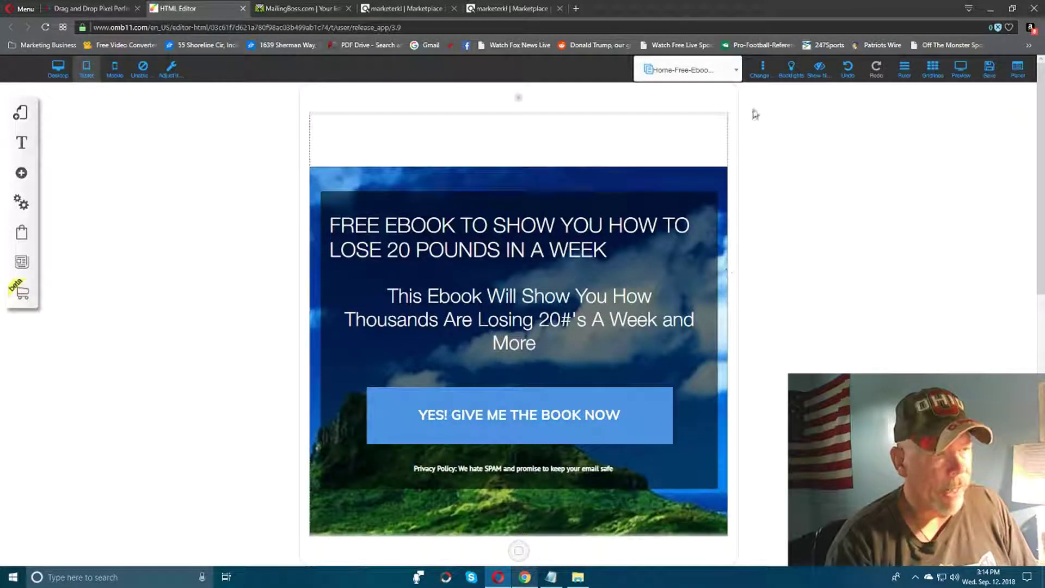
# Check the tablet layouts of the Thank You Page and the Click Pop - Seven page, and return to the Thank You Page.
pyautogui.click(735, 73)
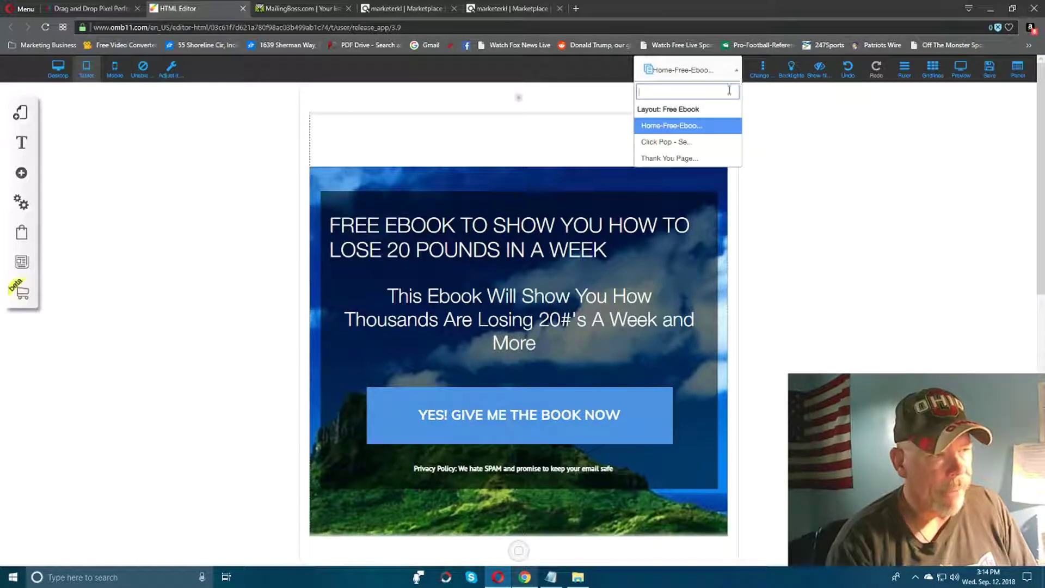
pyautogui.click(666, 156)
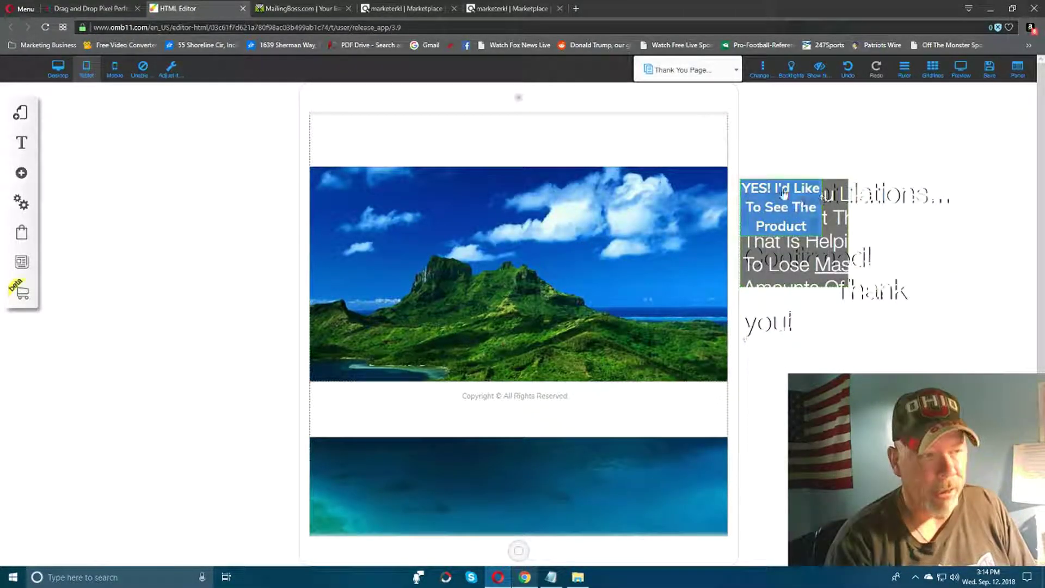
pyautogui.click(735, 71)
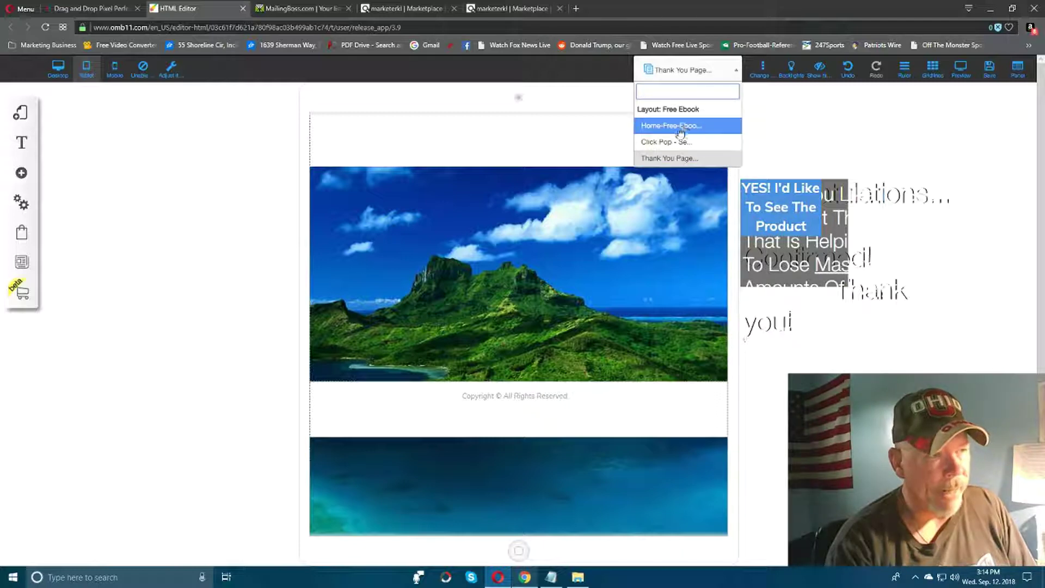
pyautogui.click(665, 143)
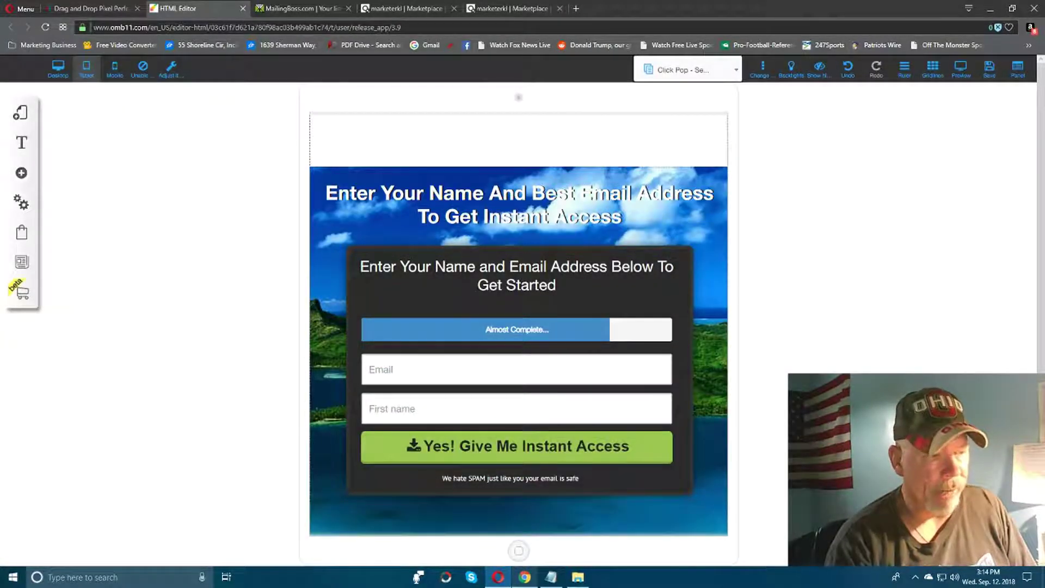
pyautogui.scroll(-2, 709, 394)
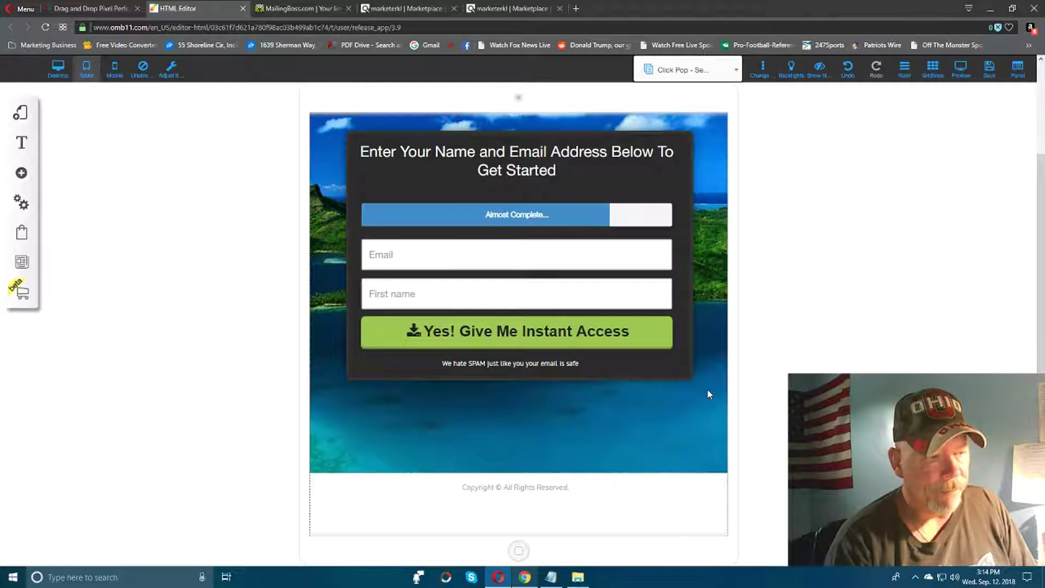
pyautogui.scroll(2, 708, 391)
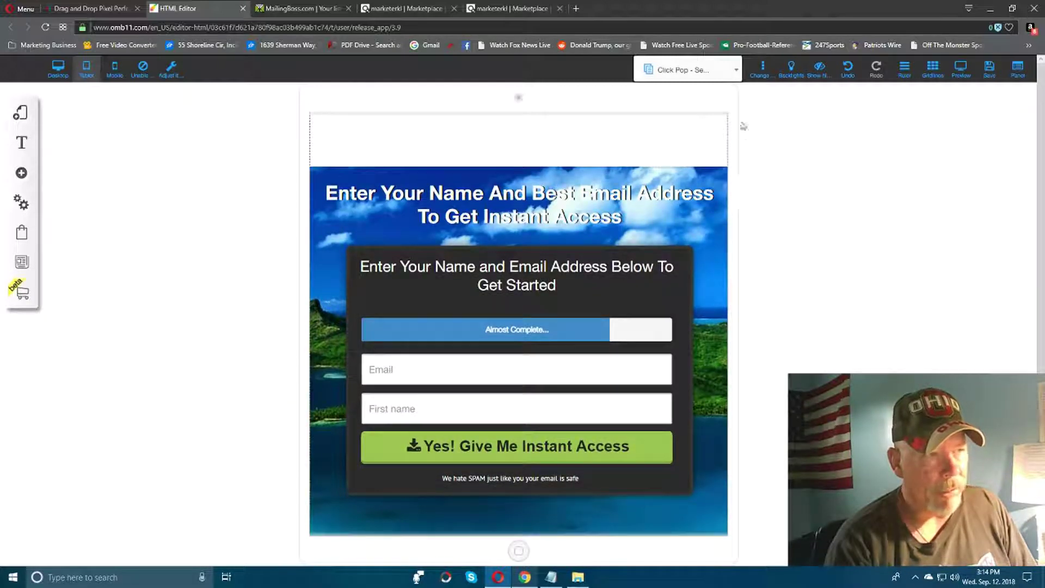
pyautogui.click(735, 73)
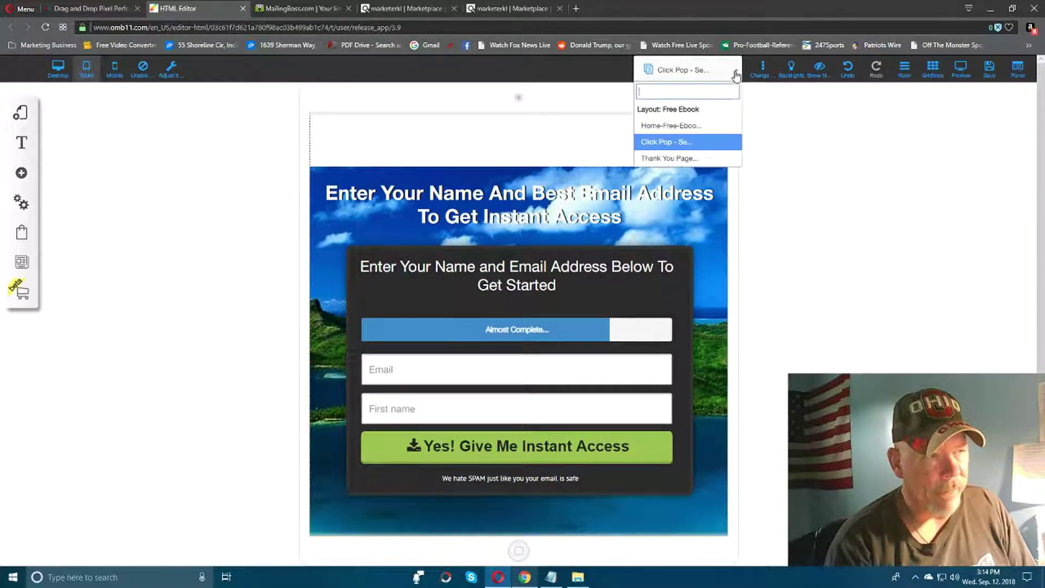
pyautogui.click(680, 156)
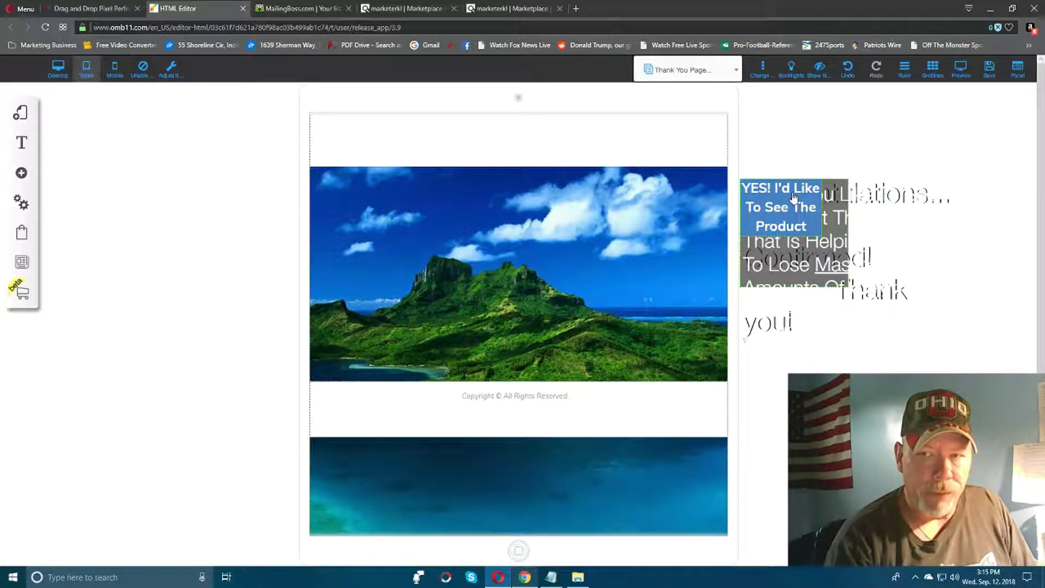
# Move the YES! I'd Like To See The Product button and the product paragraph onto the tablet's island image, and extend that image section downward.
pyautogui.moveTo(793, 203); pyautogui.dragTo(531, 340)
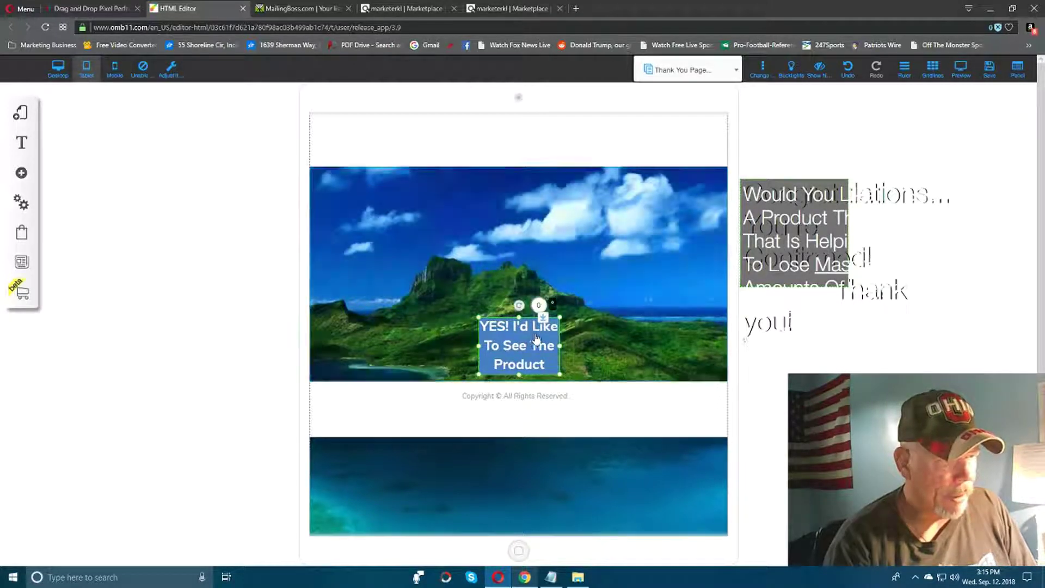
pyautogui.moveTo(822, 227); pyautogui.dragTo(486, 226)
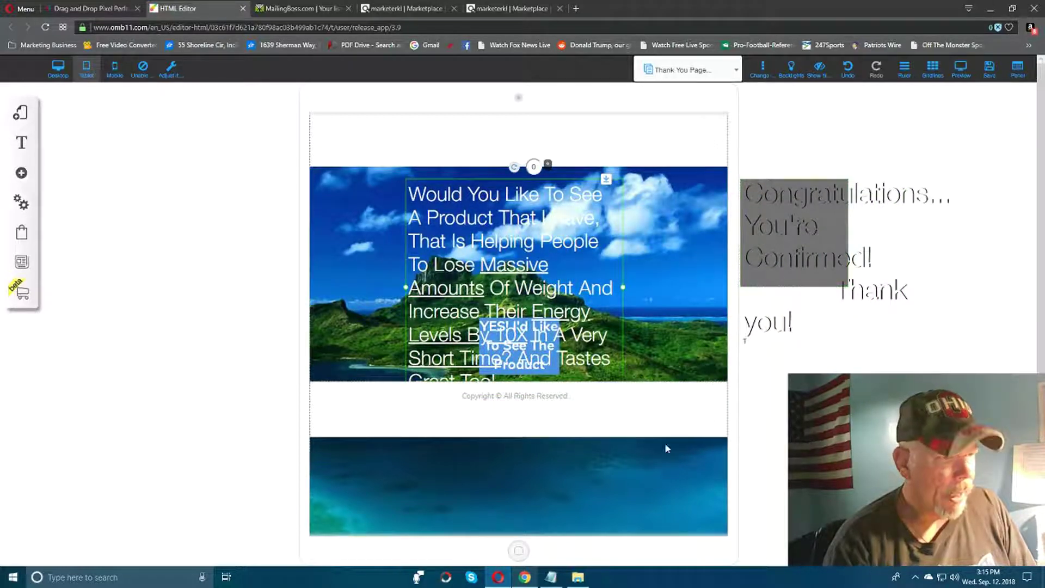
pyautogui.moveTo(610, 404); pyautogui.dragTo(624, 545)
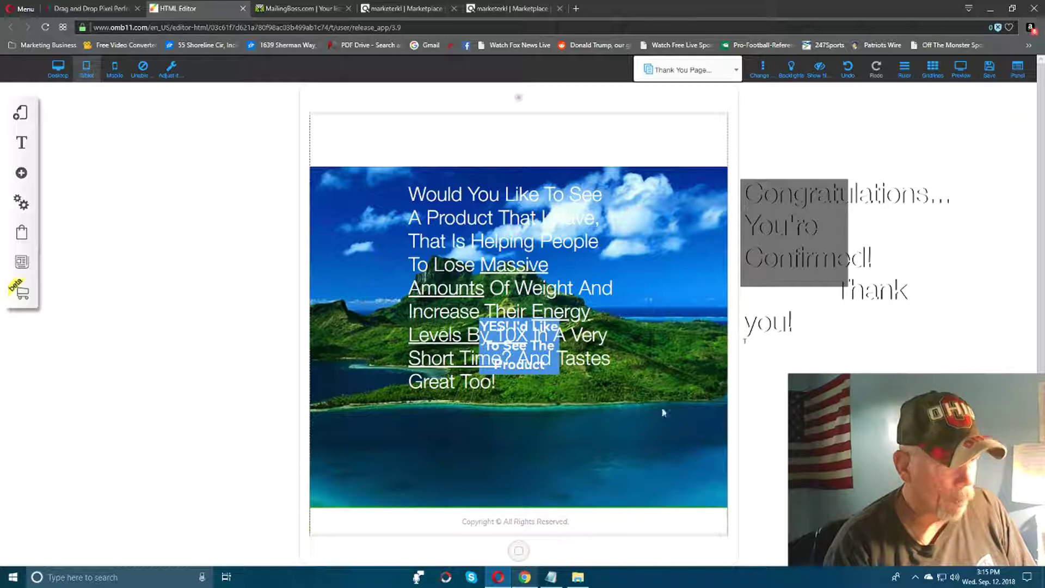
# Arrange the product paragraph on the upper part of the island image with the YES! I'd Like To See The Product button below it.
pyautogui.moveTo(527, 264); pyautogui.dragTo(527, 253)
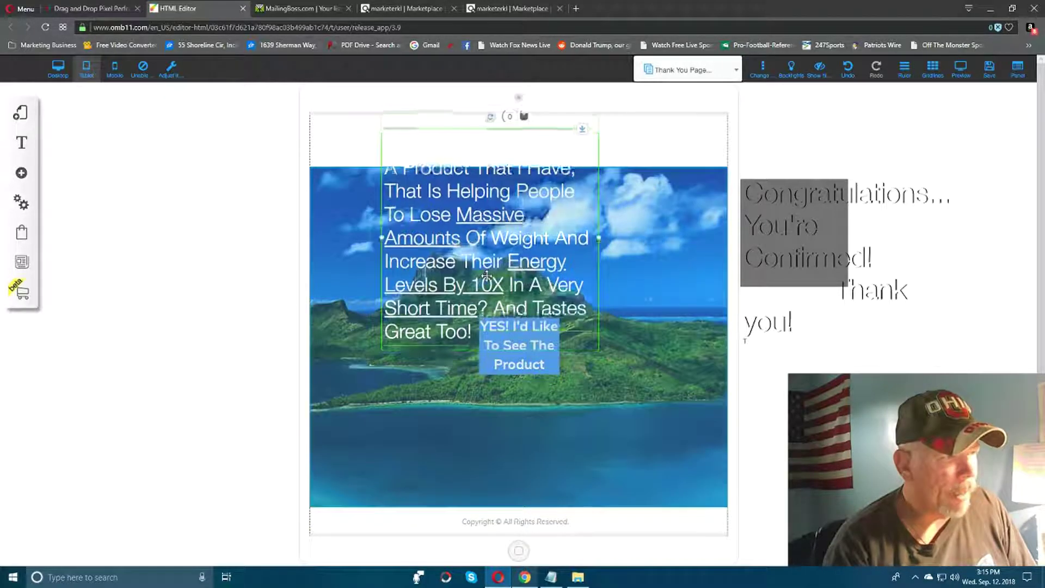
pyautogui.moveTo(506, 359); pyautogui.dragTo(509, 473)
pyautogui.moveTo(506, 292); pyautogui.dragTo(527, 340)
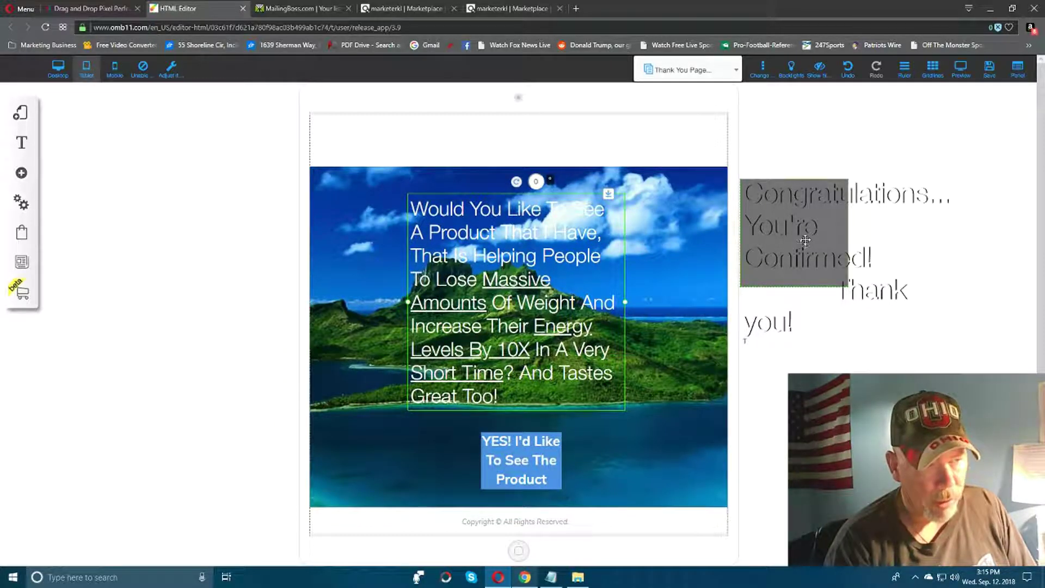
# Set the product paragraph's text color to white and its font size to 20 px.
pyautogui.click(509, 275)
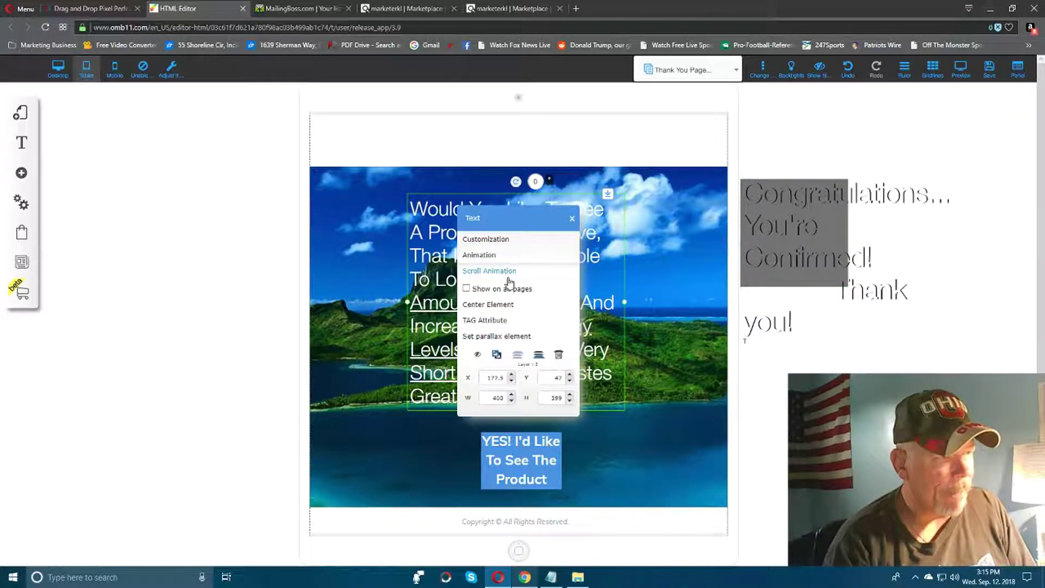
pyautogui.click(490, 241)
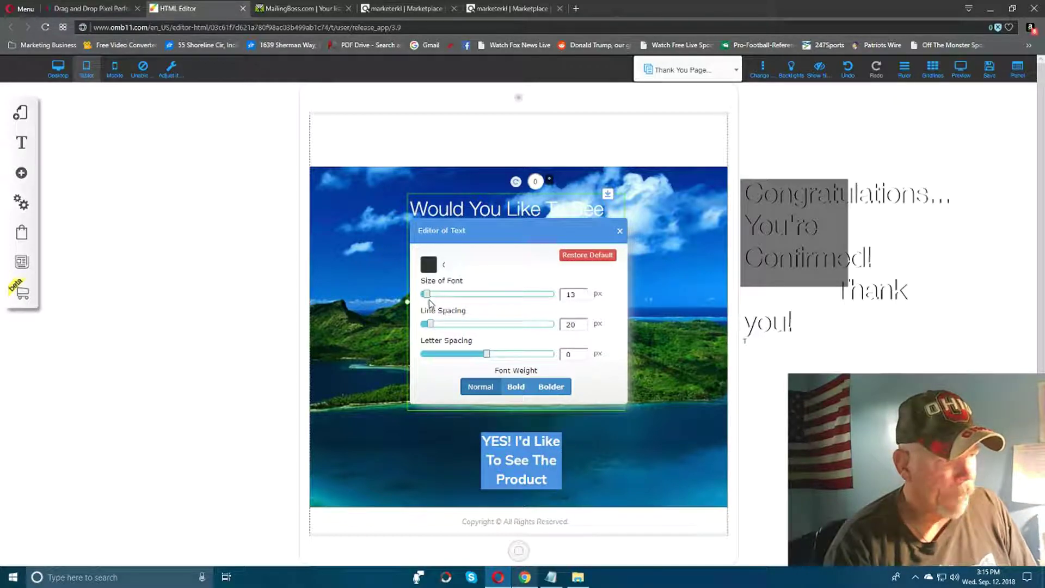
pyautogui.click(429, 266)
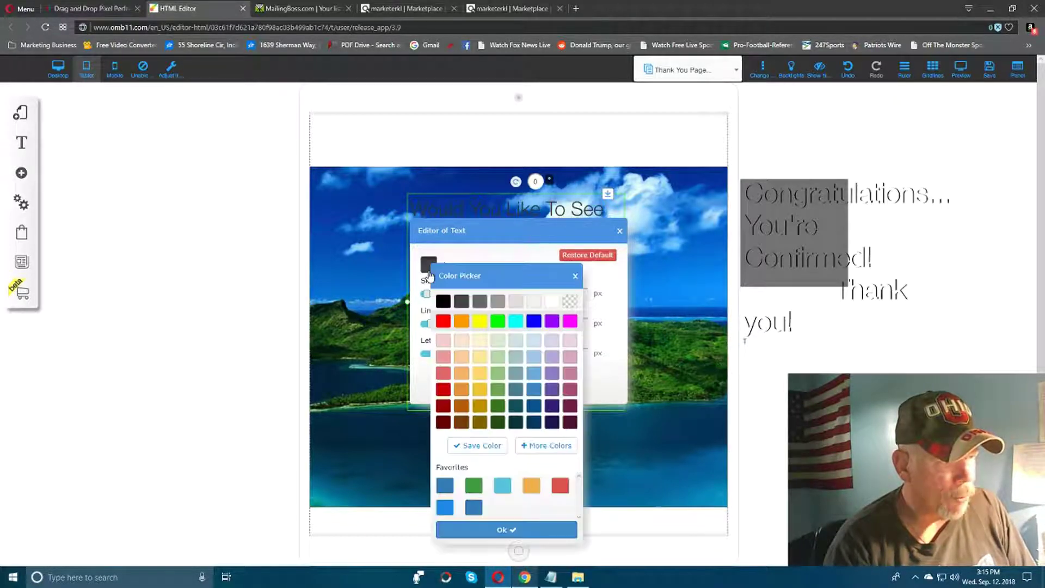
pyautogui.click(551, 301)
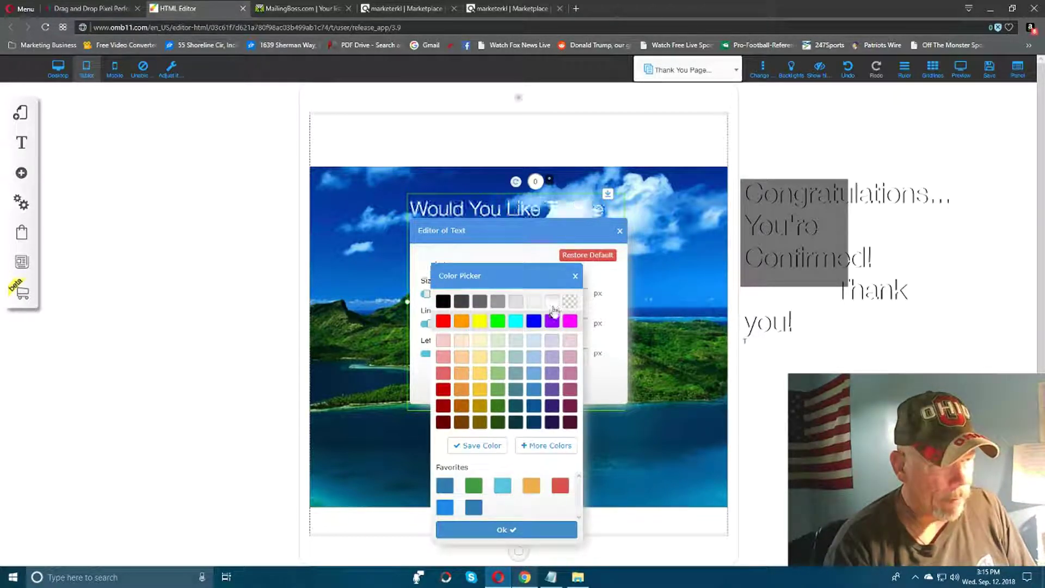
pyautogui.click(521, 530)
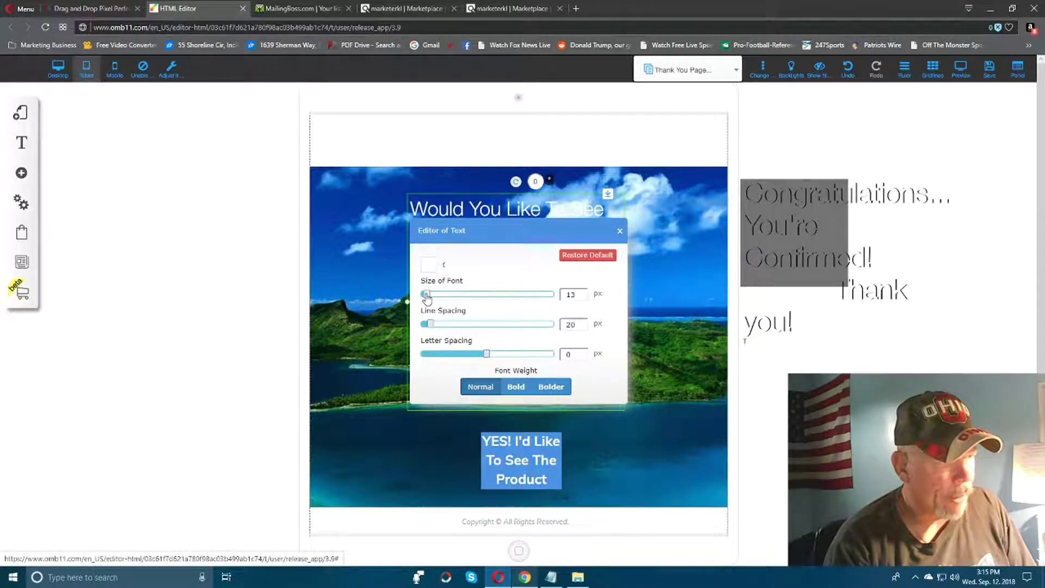
pyautogui.moveTo(427, 298); pyautogui.dragTo(431, 300)
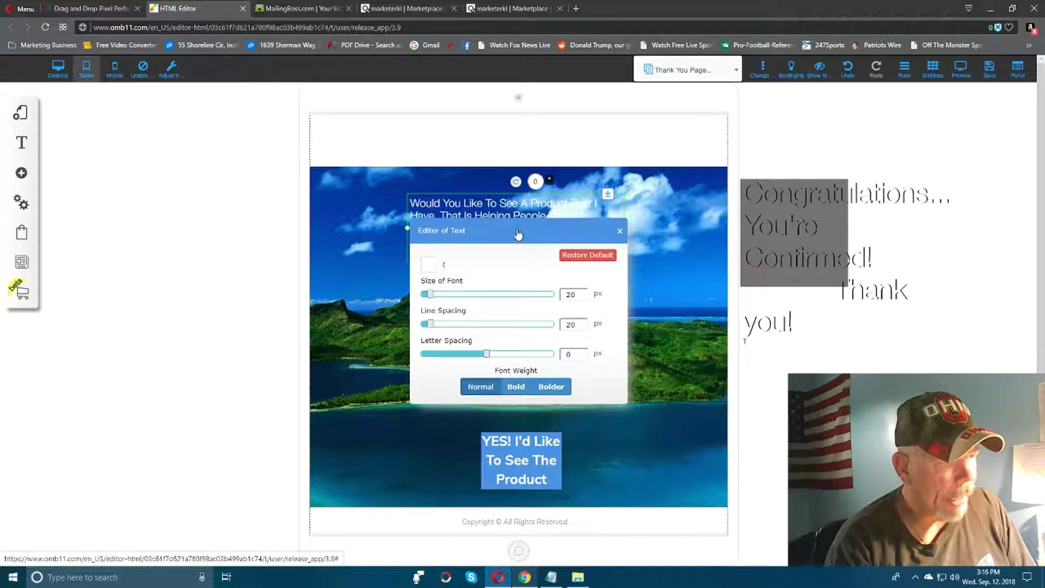
pyautogui.moveTo(517, 233); pyautogui.dragTo(517, 381)
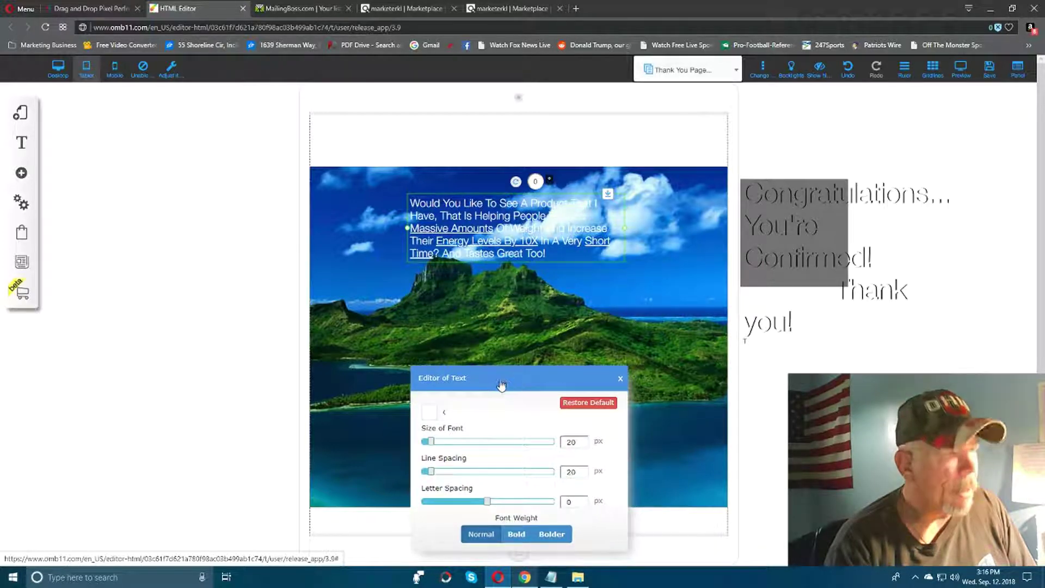
# Move the product paragraph lower on the island image and widen its text box on both sides.
pyautogui.moveTo(509, 230); pyautogui.dragTo(500, 290)
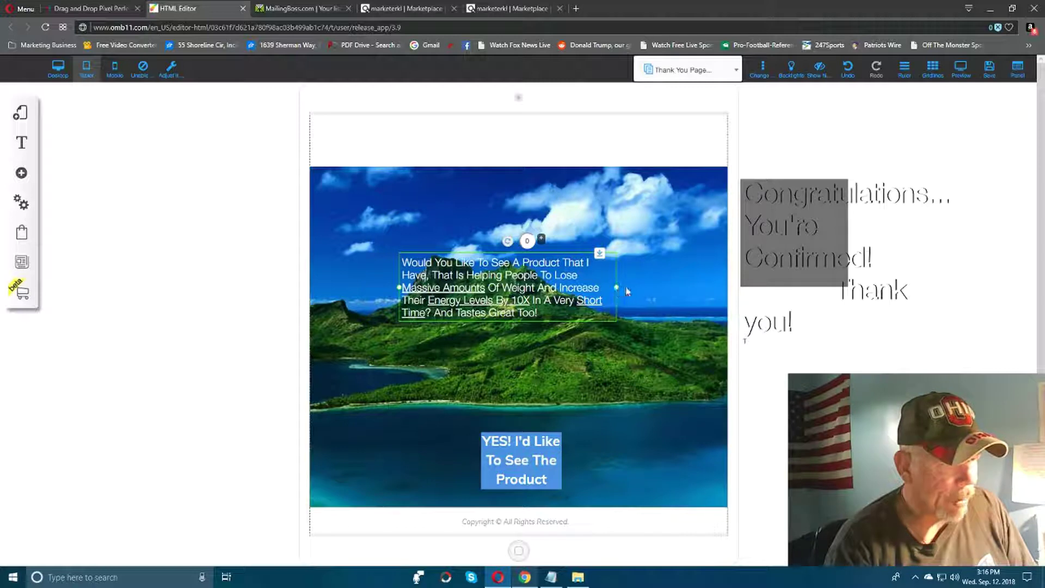
pyautogui.moveTo(626, 289); pyautogui.dragTo(670, 283)
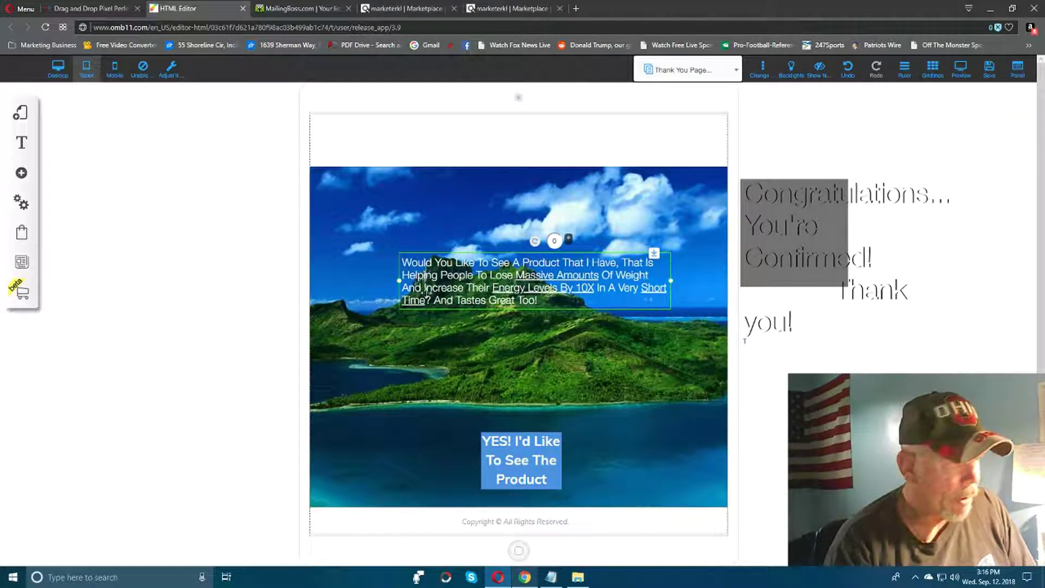
pyautogui.moveTo(400, 282); pyautogui.dragTo(377, 288)
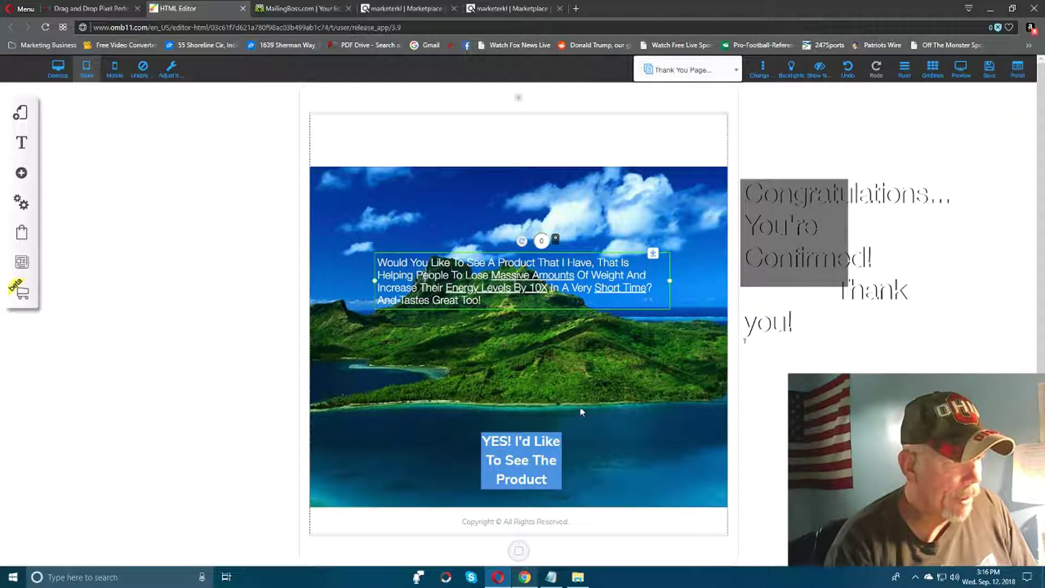
# Set the product paragraph's font size to 24 px.
pyautogui.rightClick(494, 287)
pyautogui.click(475, 237)
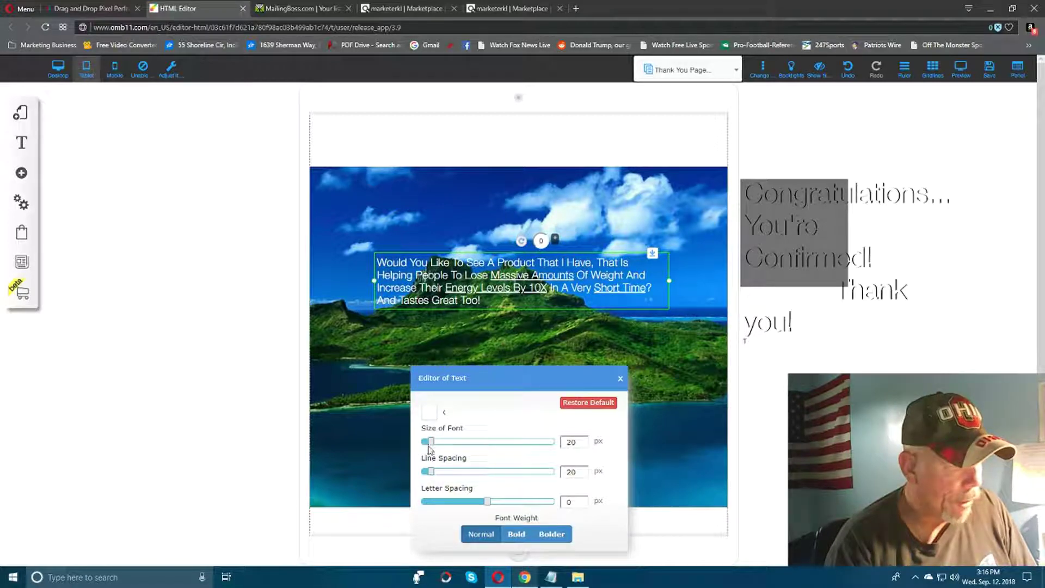
pyautogui.moveTo(431, 445); pyautogui.dragTo(435, 450)
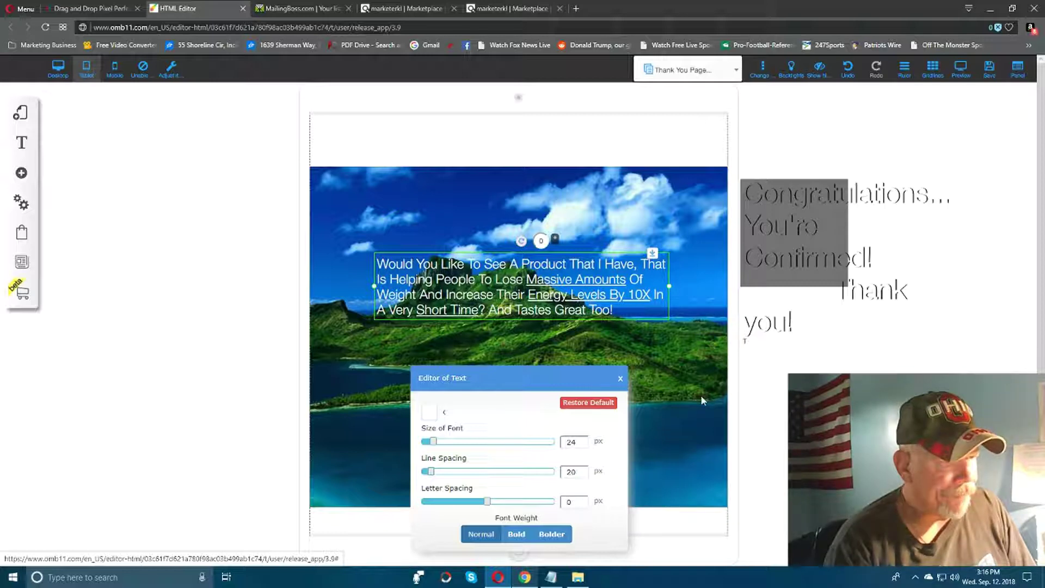
pyautogui.click(654, 393)
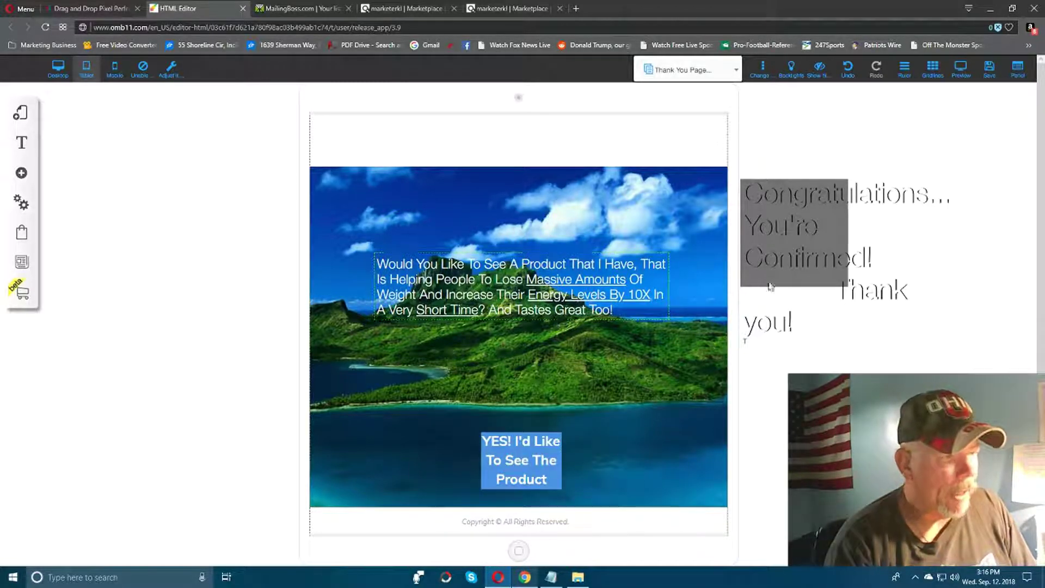
# Move the dark translucent box from beside the tablet frame behind the product paragraph and widen it past both sides of the text.
pyautogui.click(783, 239)
pyautogui.moveTo(783, 238); pyautogui.dragTo(688, 292)
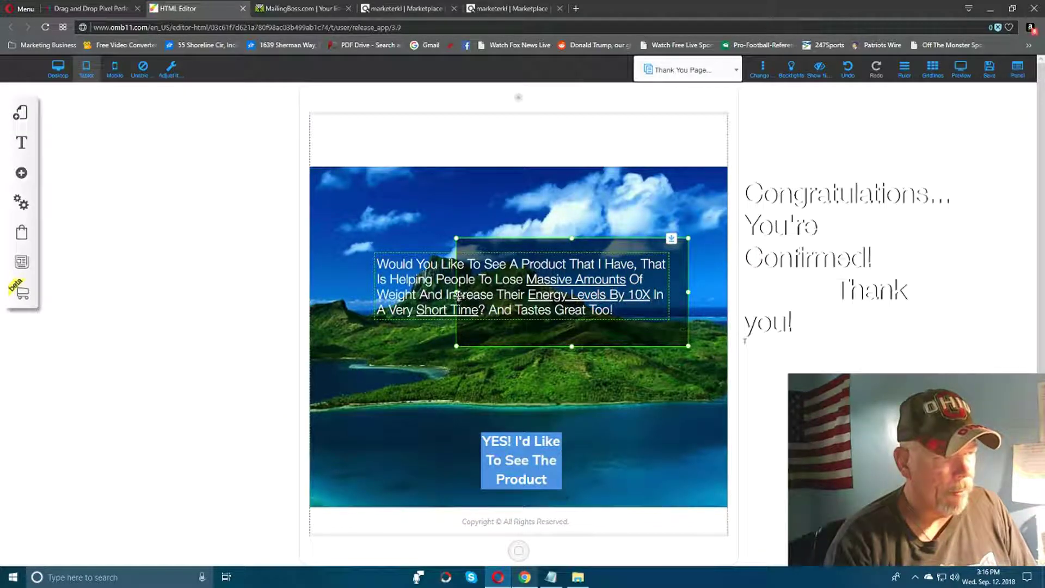
pyautogui.moveTo(457, 294); pyautogui.dragTo(354, 282)
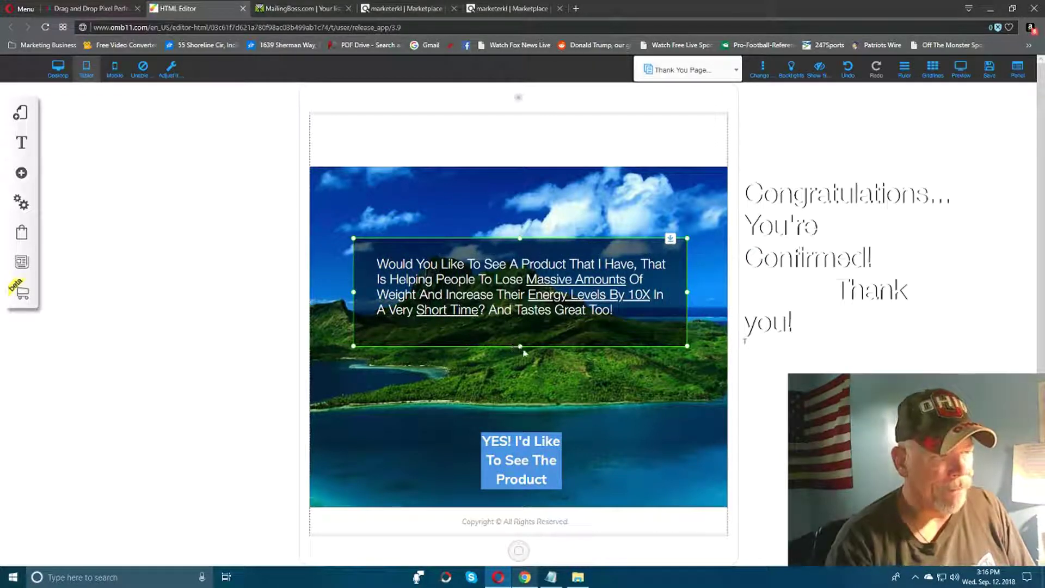
# Extend the dark box downward, place the YES! I'd Like To See The Product button inside it, and shift both slightly lower.
pyautogui.moveTo(519, 347); pyautogui.dragTo(510, 373)
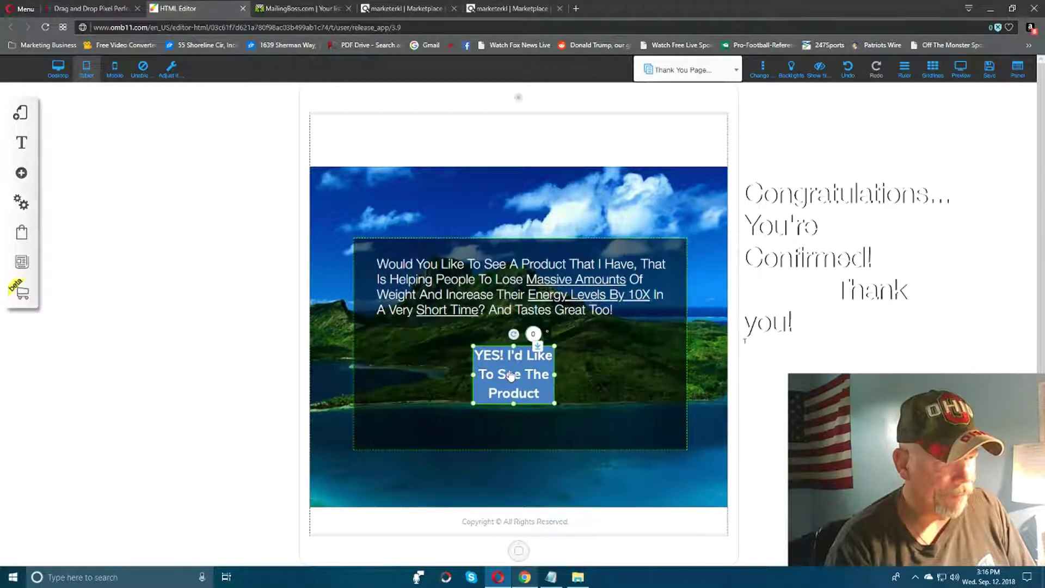
pyautogui.click(522, 300)
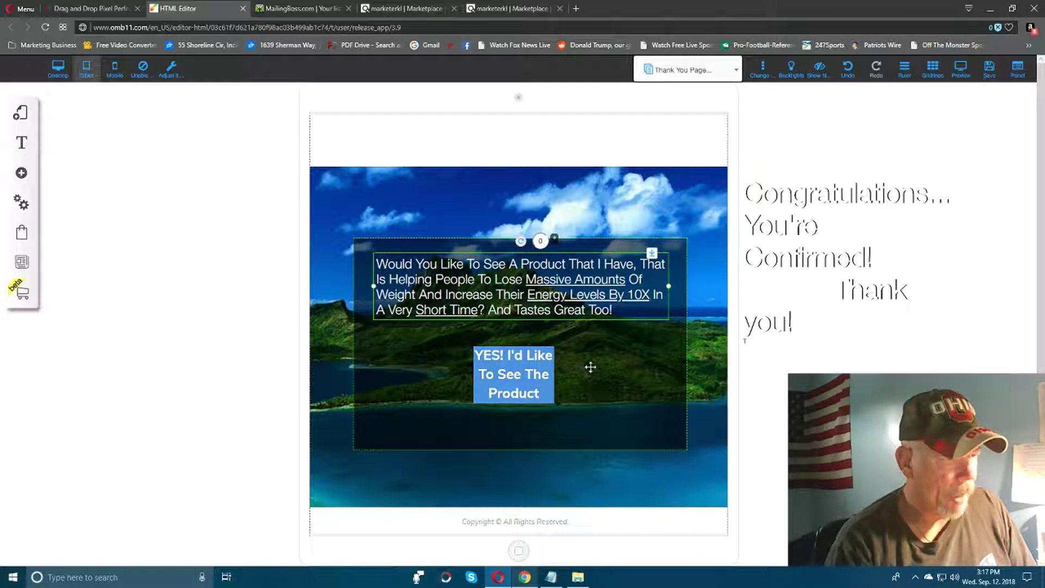
pyautogui.moveTo(590, 366); pyautogui.dragTo(590, 391)
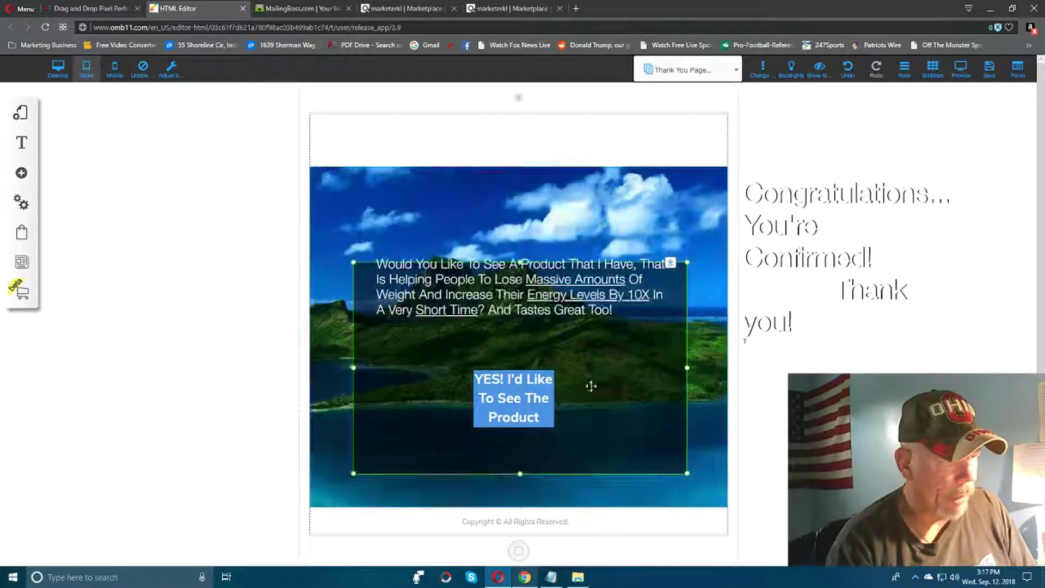
# Move the "Congratulations...You're Confirmed! Thank you!" headline into the tablet frame above the product paragraph and widen its text box.
pyautogui.click(793, 233)
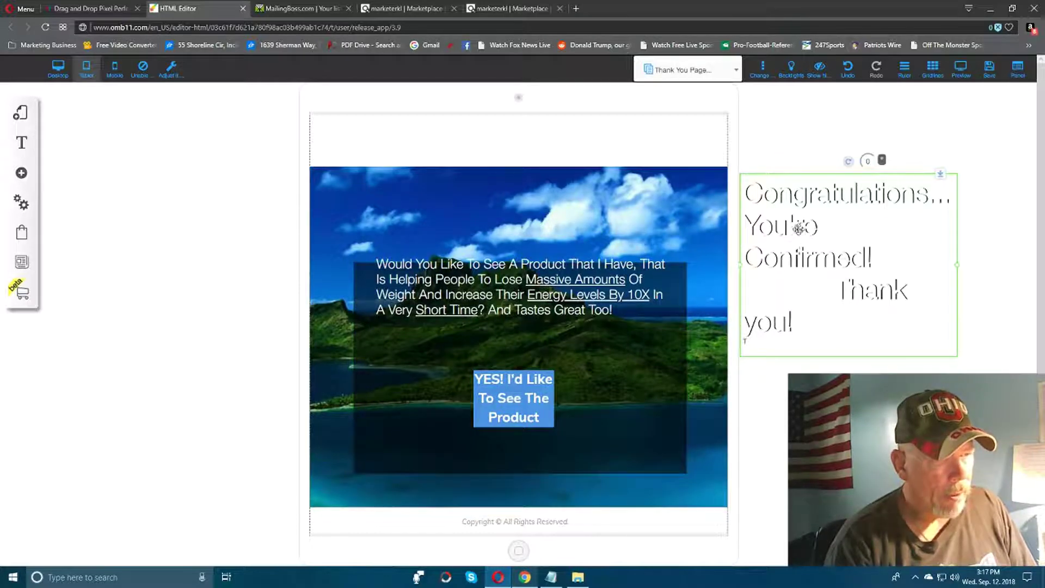
pyautogui.moveTo(795, 231); pyautogui.dragTo(452, 224)
pyautogui.moveTo(583, 255); pyautogui.dragTo(684, 240)
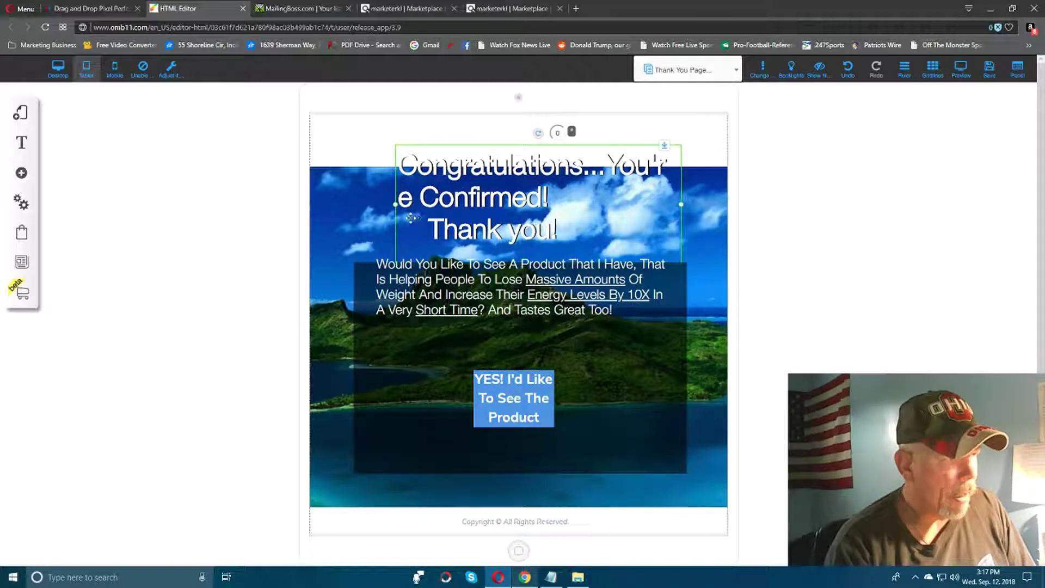
pyautogui.moveTo(395, 206); pyautogui.dragTo(346, 208)
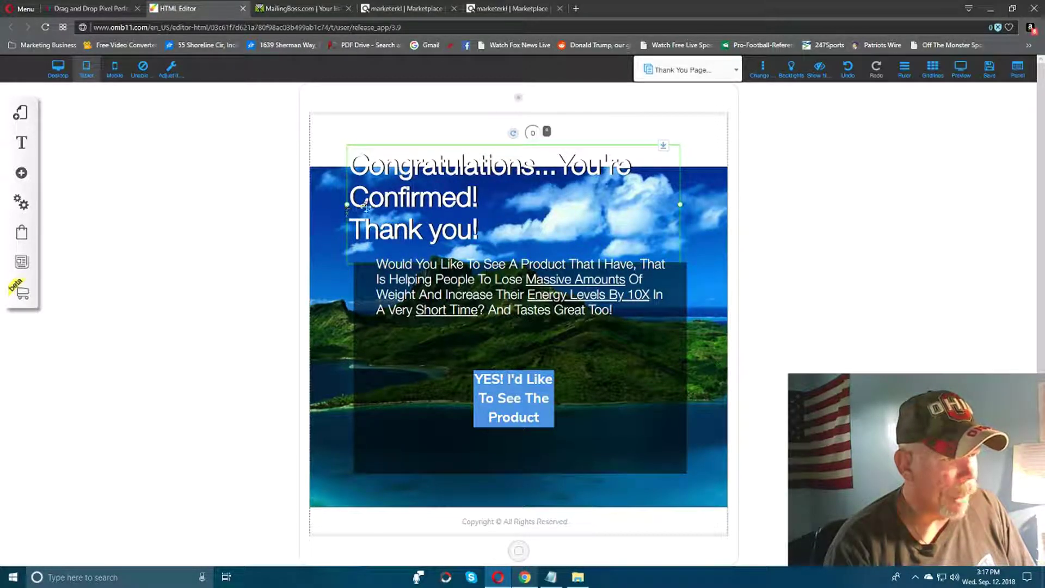
pyautogui.moveTo(494, 216); pyautogui.dragTo(504, 222)
# Reduce the Congratulations headline's font size to 29 px and position it within the top of the island image.
pyautogui.click(495, 203)
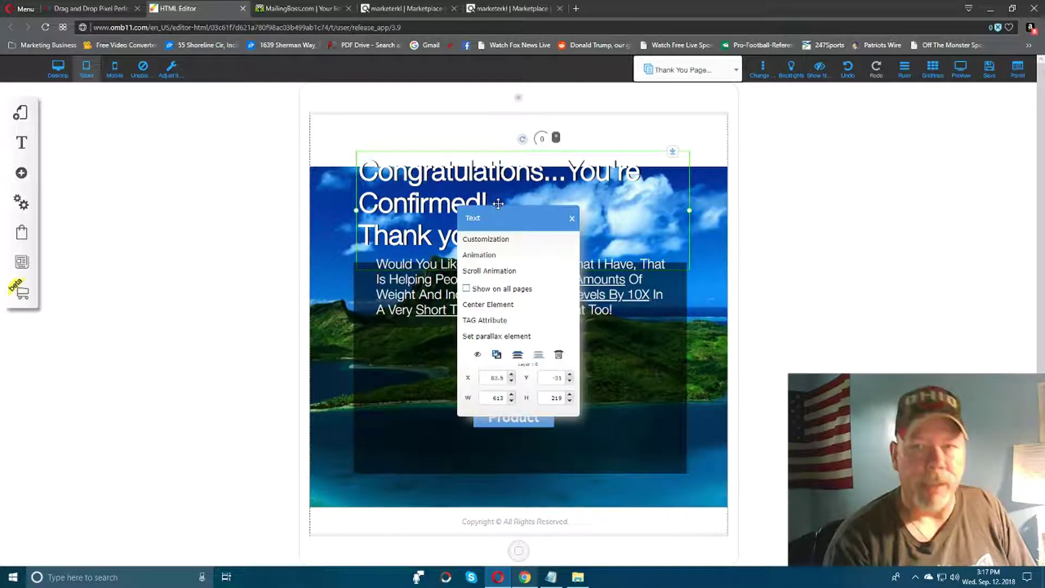
pyautogui.click(489, 239)
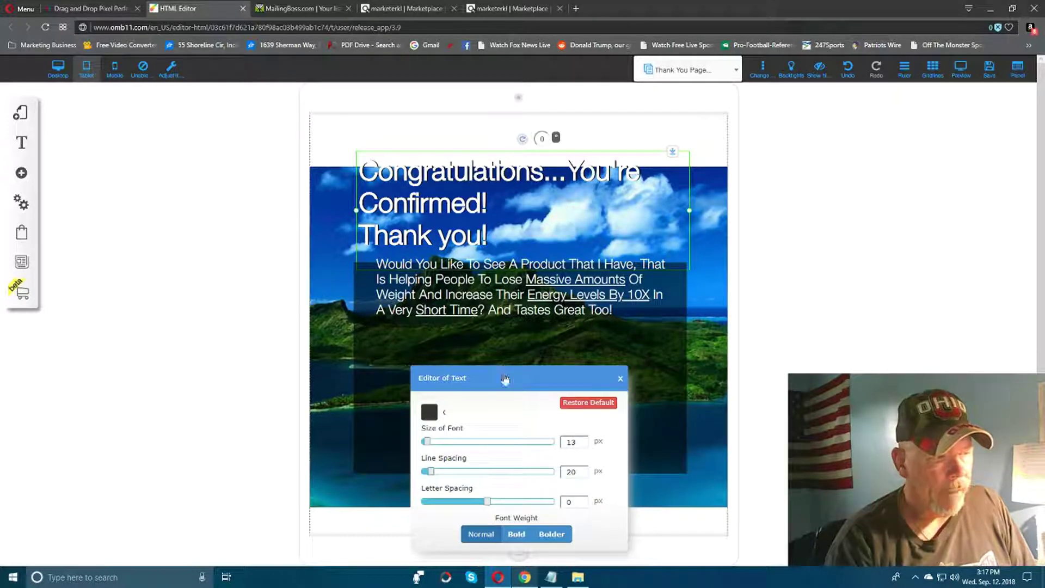
pyautogui.moveTo(506, 381); pyautogui.dragTo(509, 325)
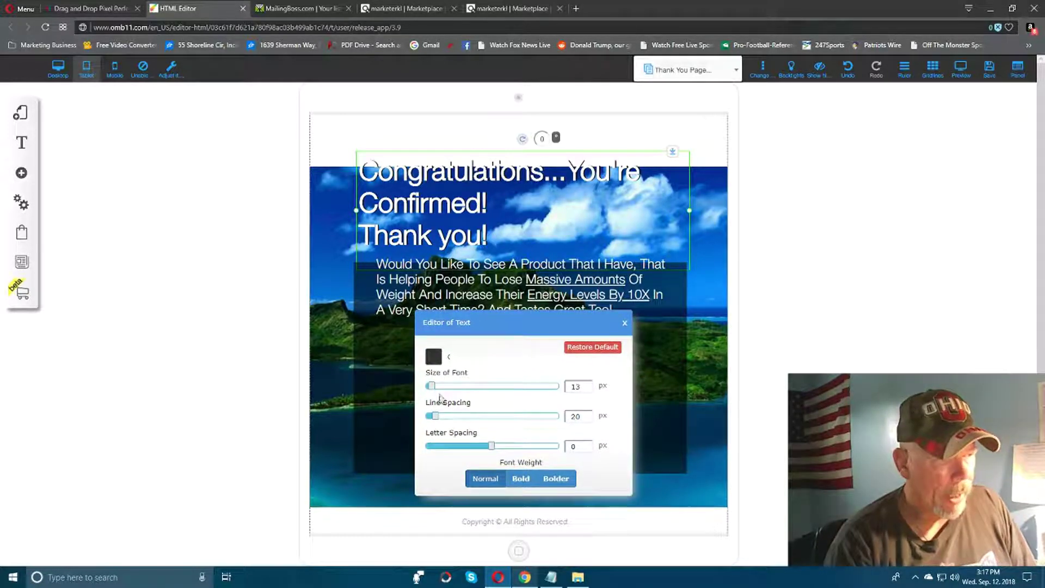
pyautogui.moveTo(433, 390); pyautogui.dragTo(445, 393)
pyautogui.moveTo(490, 199); pyautogui.dragTo(476, 217)
pyautogui.click(476, 216)
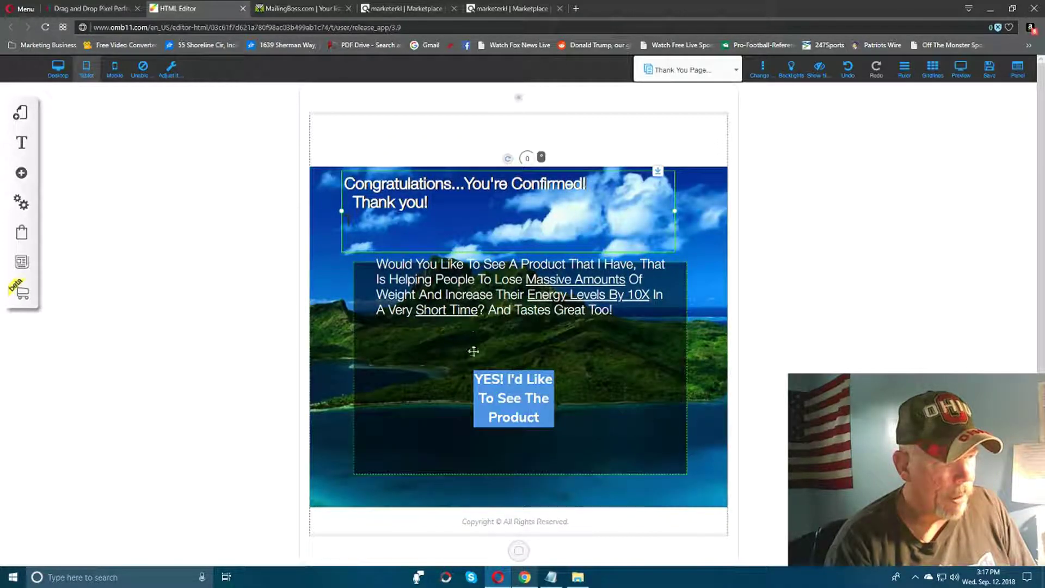
# Set the Congratulations headline's text color to white and its font size to 38 px.
pyautogui.rightClick(471, 225)
pyautogui.click(477, 238)
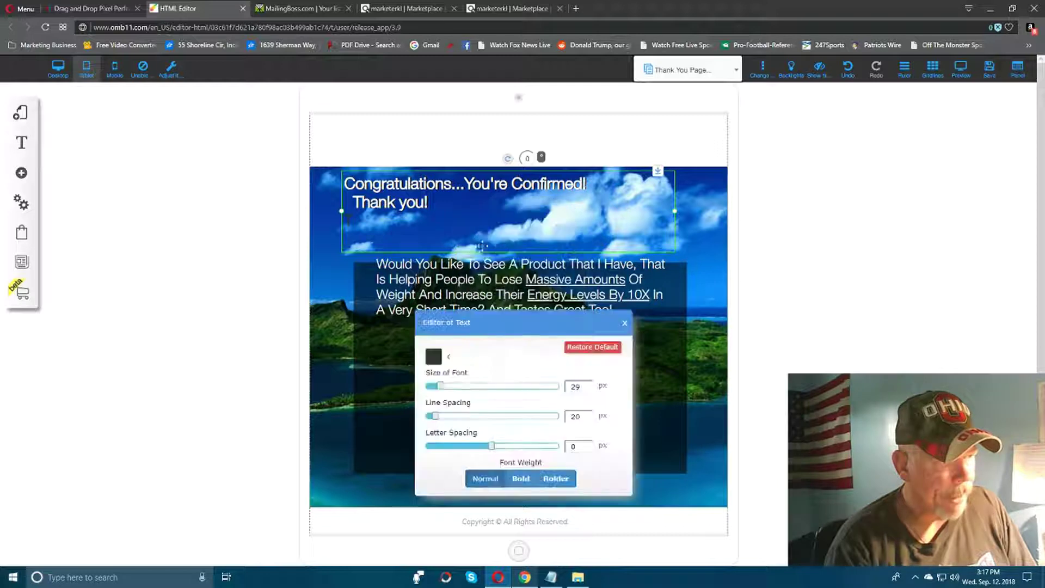
pyautogui.click(433, 356)
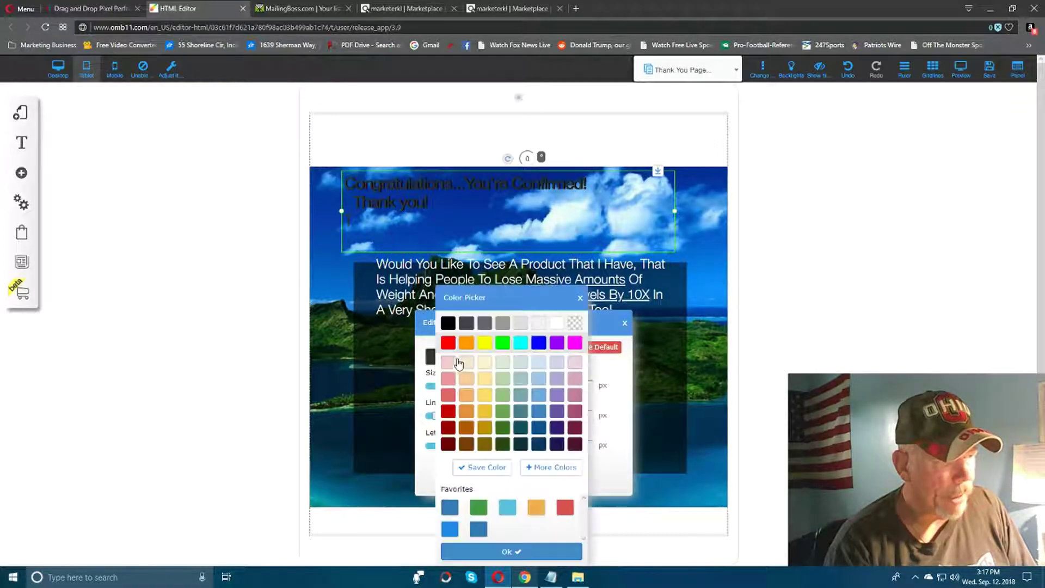
pyautogui.click(556, 324)
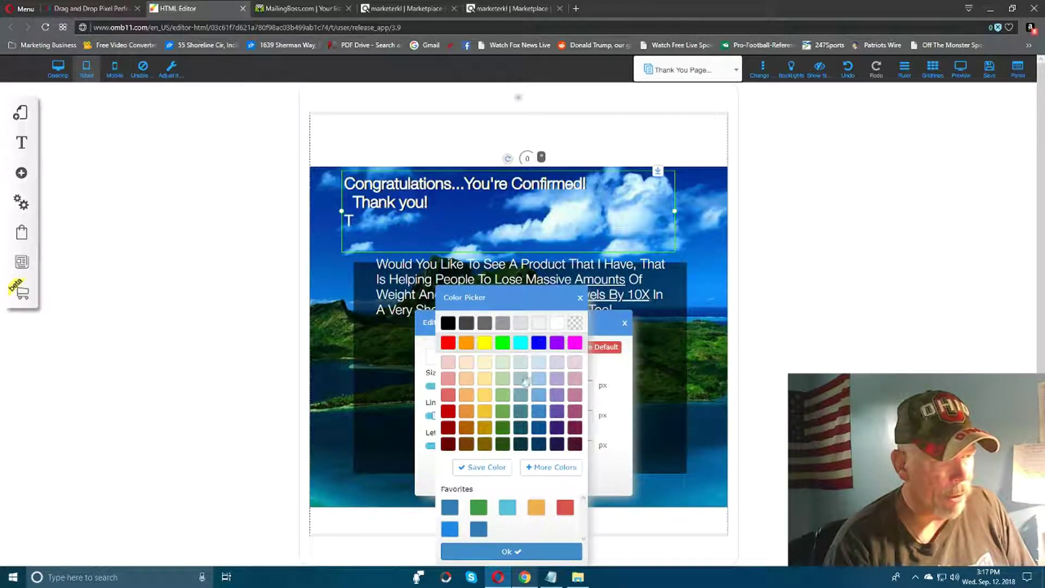
pyautogui.click(535, 549)
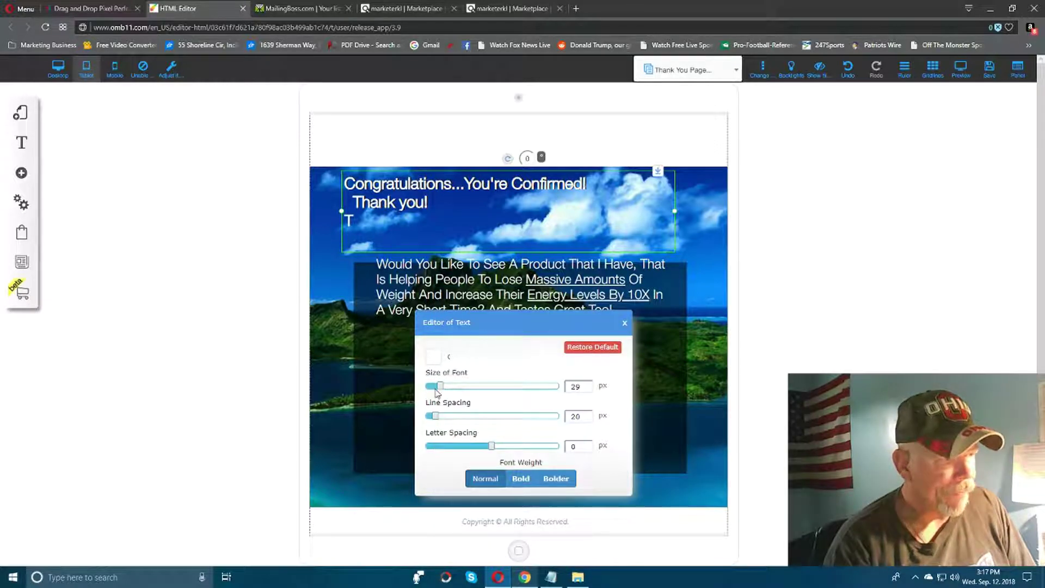
pyautogui.moveTo(440, 387); pyautogui.dragTo(446, 390)
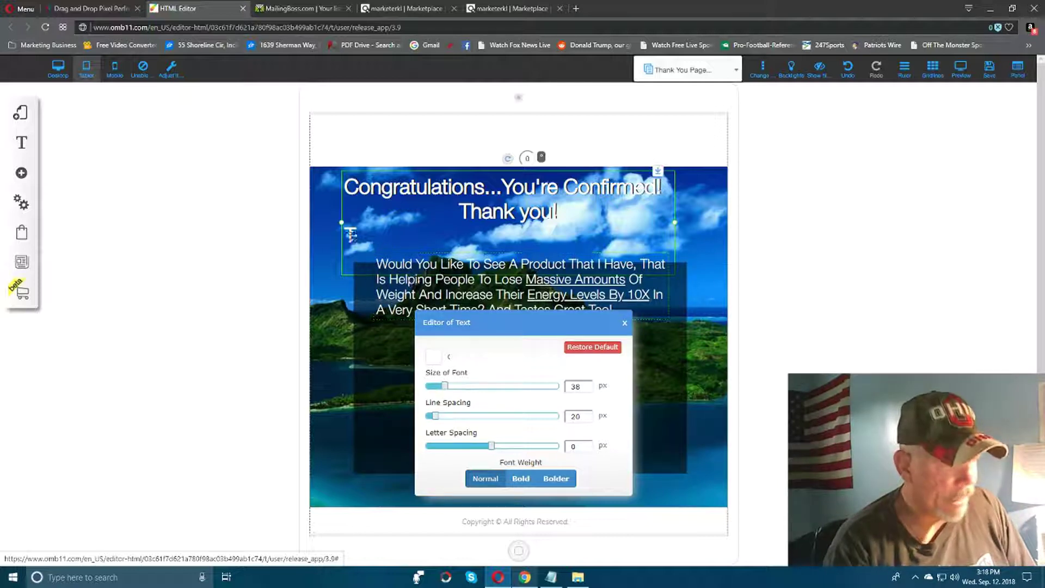
# Close the text settings and delete the stray "T" beneath the Congratulations headline.
pyautogui.click(624, 325)
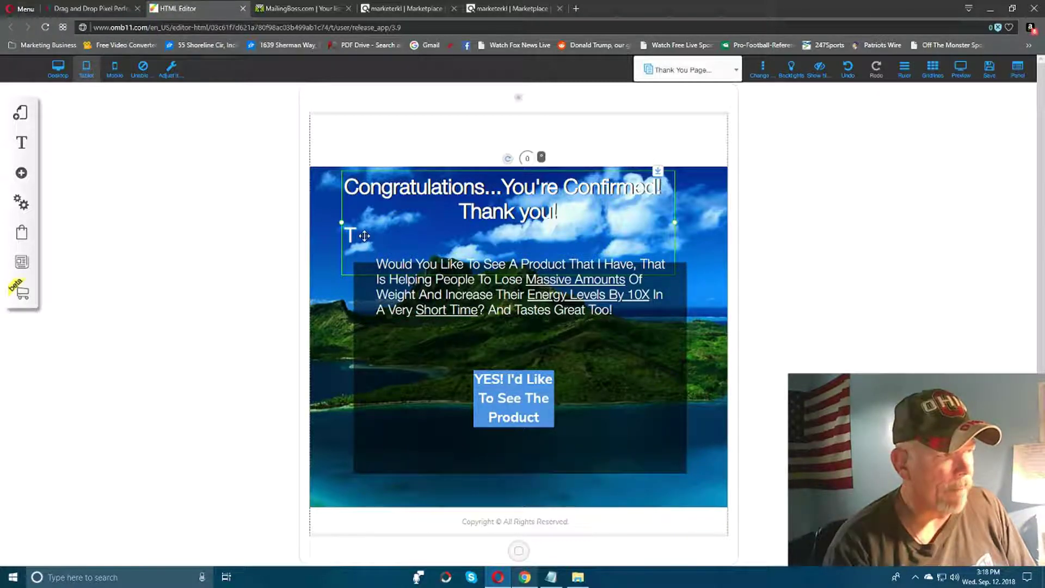
pyautogui.click(364, 236)
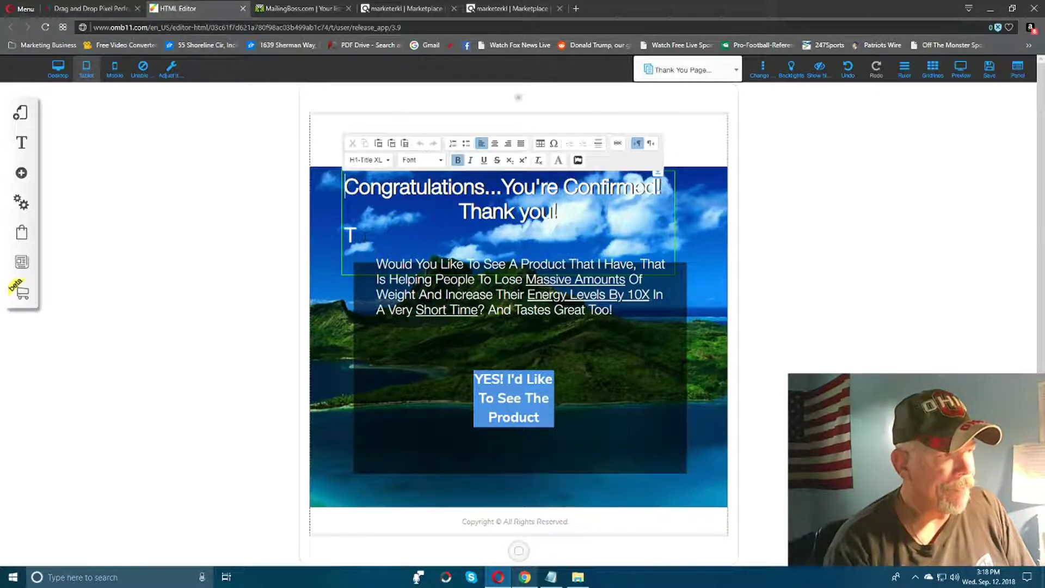
pyautogui.click(436, 234)
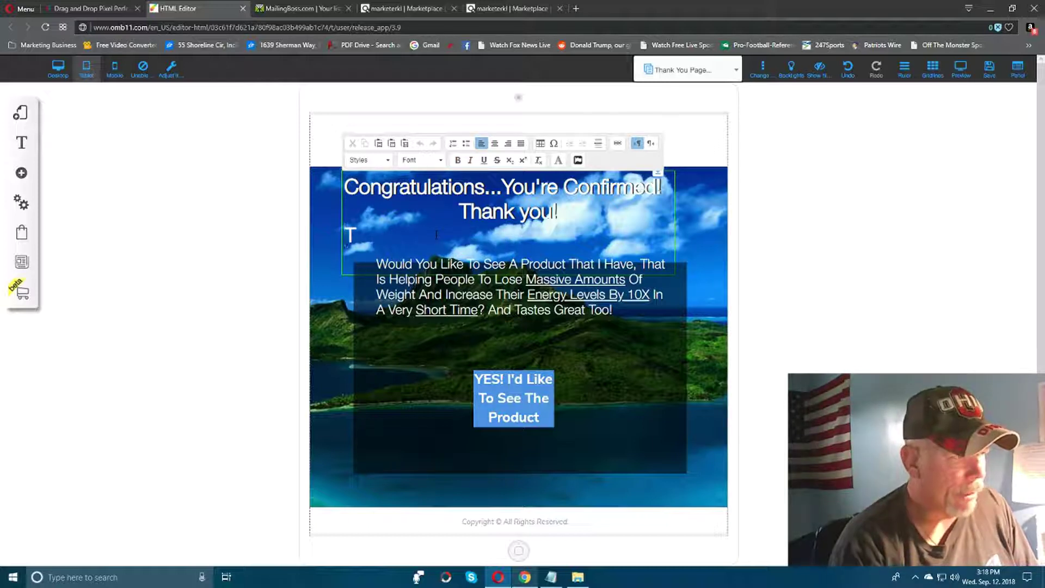
pyautogui.press('BackSpace')
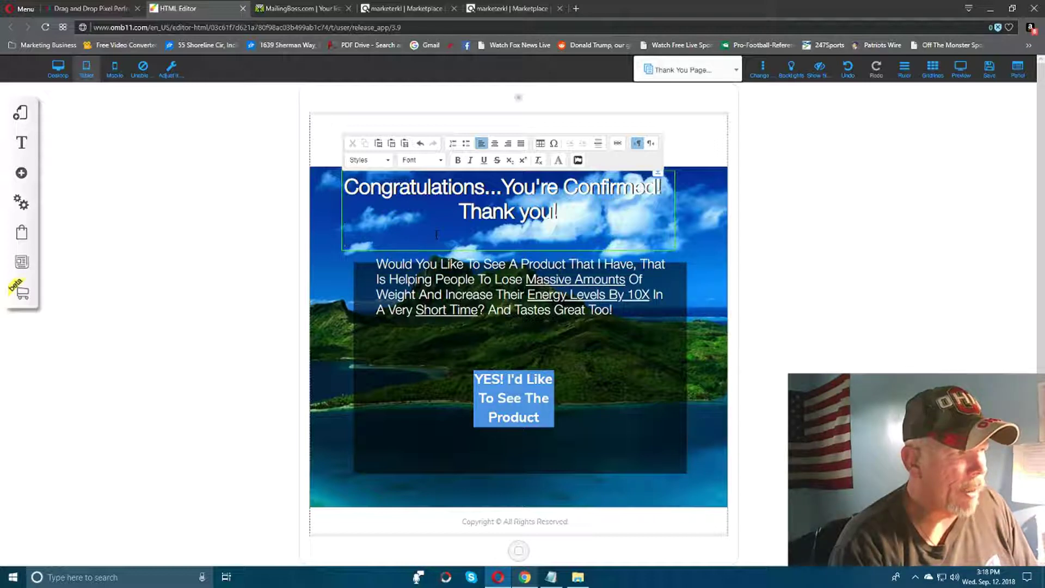
pyautogui.click(694, 233)
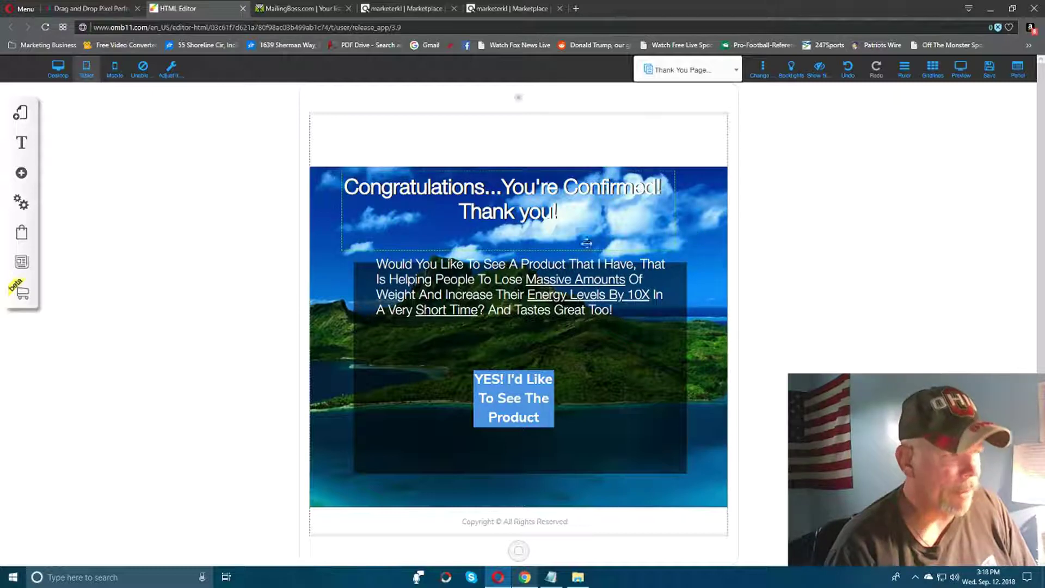
# Nudge the Congratulations headline slightly and move the product paragraph down fully inside the dark box.
pyautogui.moveTo(514, 202); pyautogui.dragTo(517, 202)
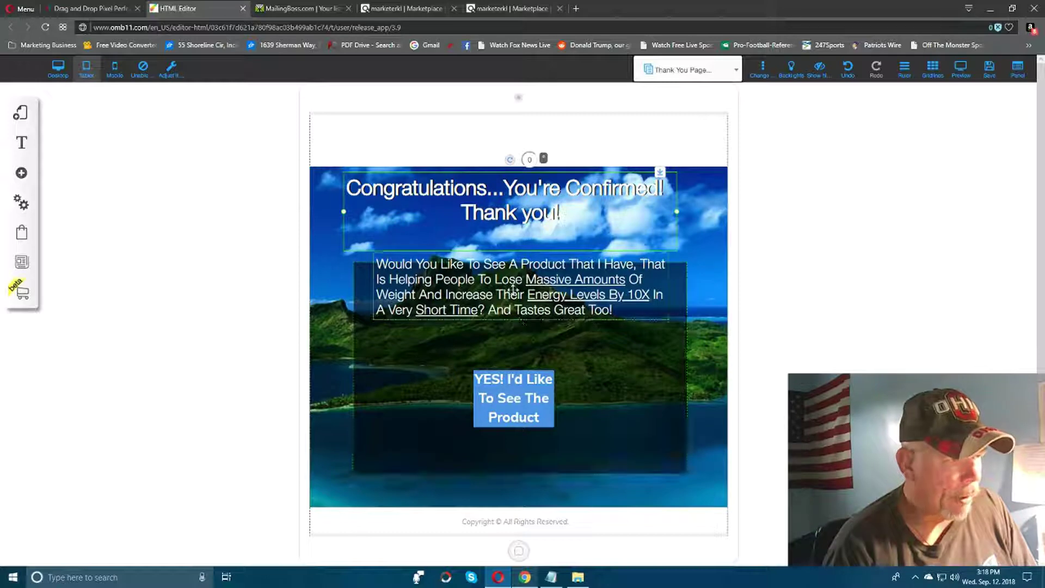
pyautogui.moveTo(513, 290); pyautogui.dragTo(512, 314)
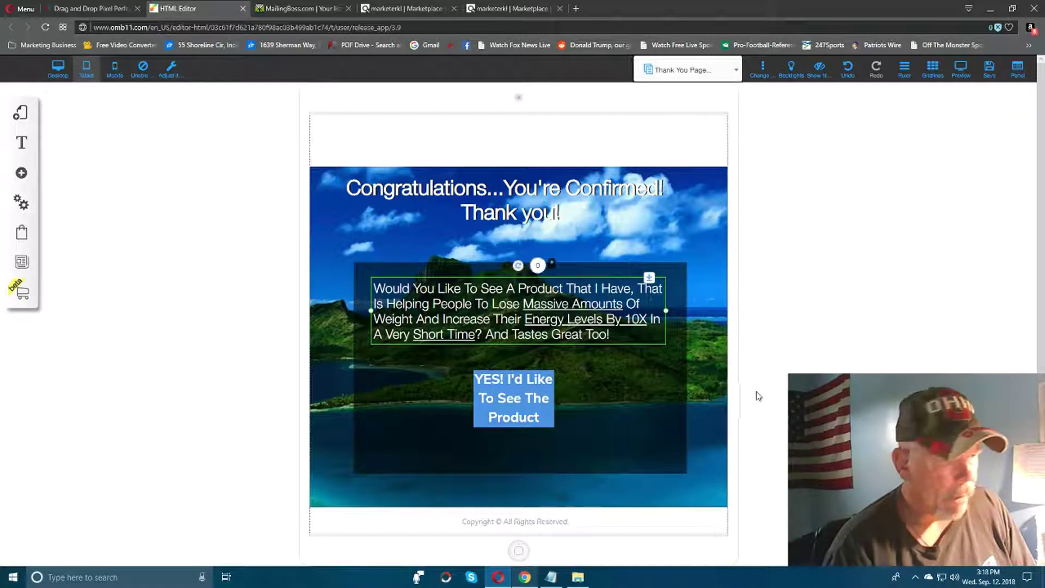
pyautogui.scroll(-2, 771, 394)
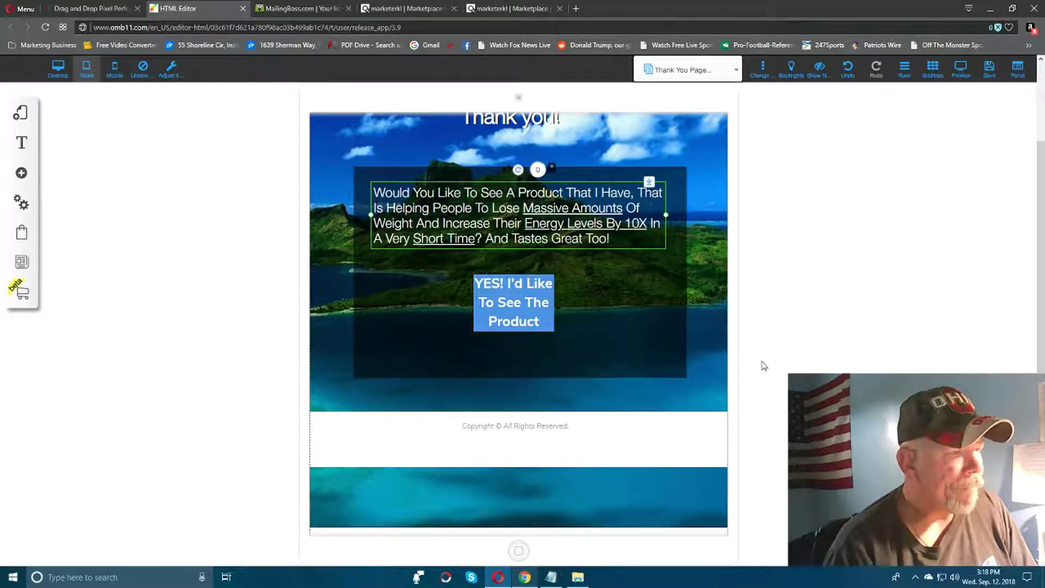
pyautogui.scroll(2, 764, 366)
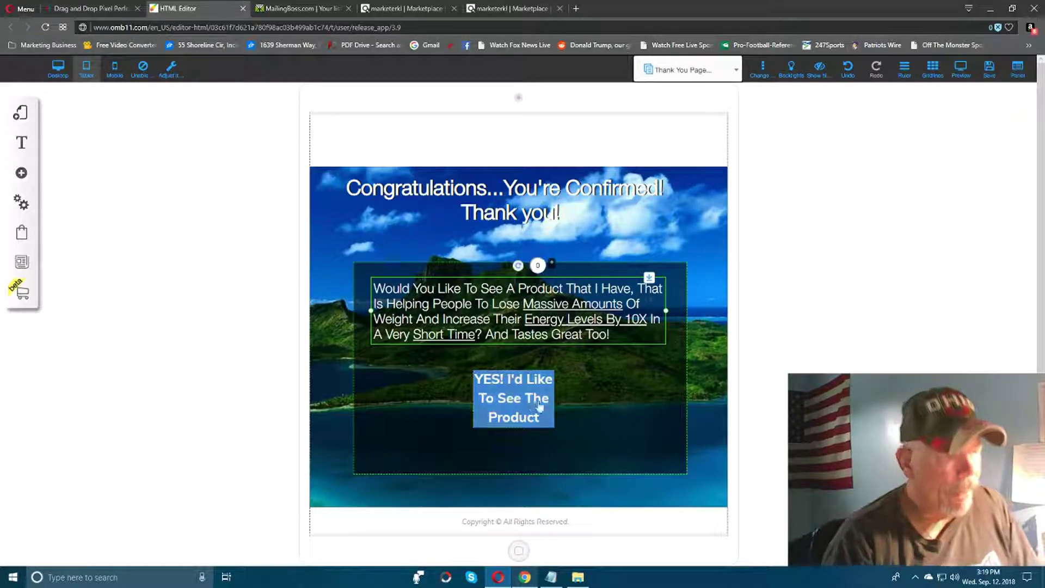
# Widen the YES! I'd Like To See The Product button, increase its height, and position it beneath the paragraph.
pyautogui.click(520, 415)
pyautogui.moveTo(519, 415); pyautogui.dragTo(627, 416)
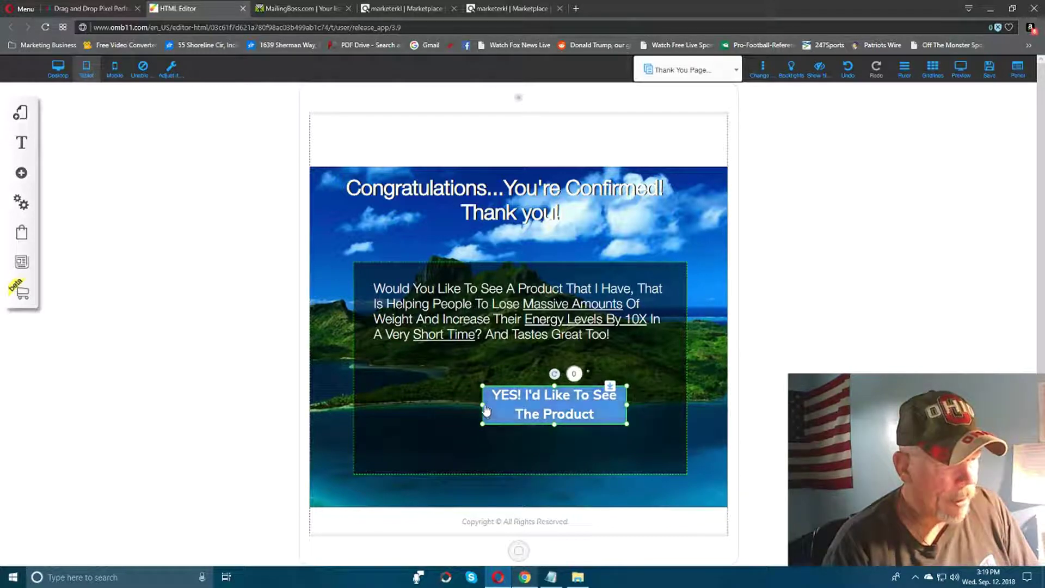
pyautogui.moveTo(484, 409); pyautogui.dragTo(416, 410)
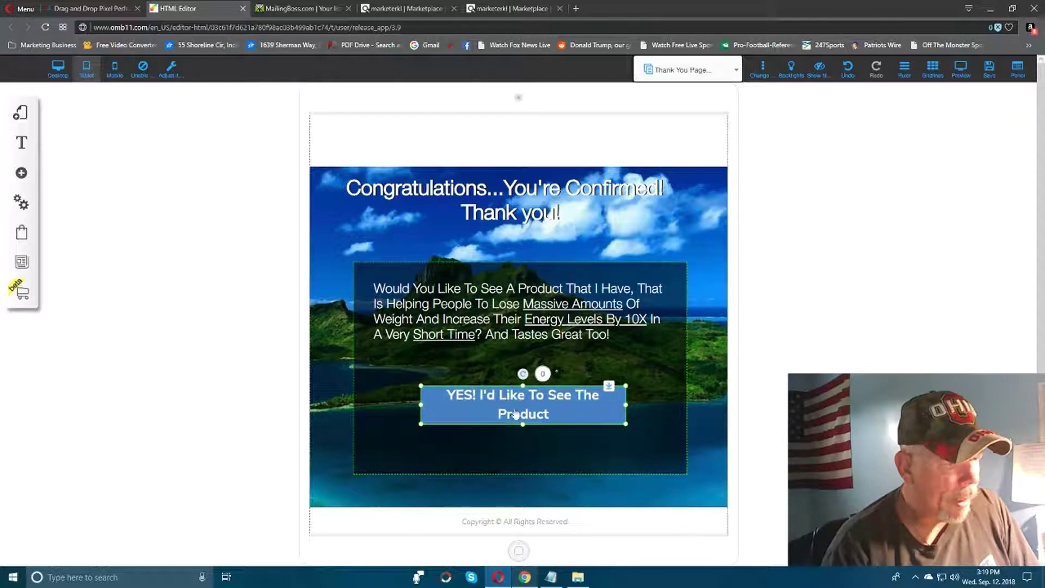
pyautogui.moveTo(517, 419); pyautogui.dragTo(515, 447)
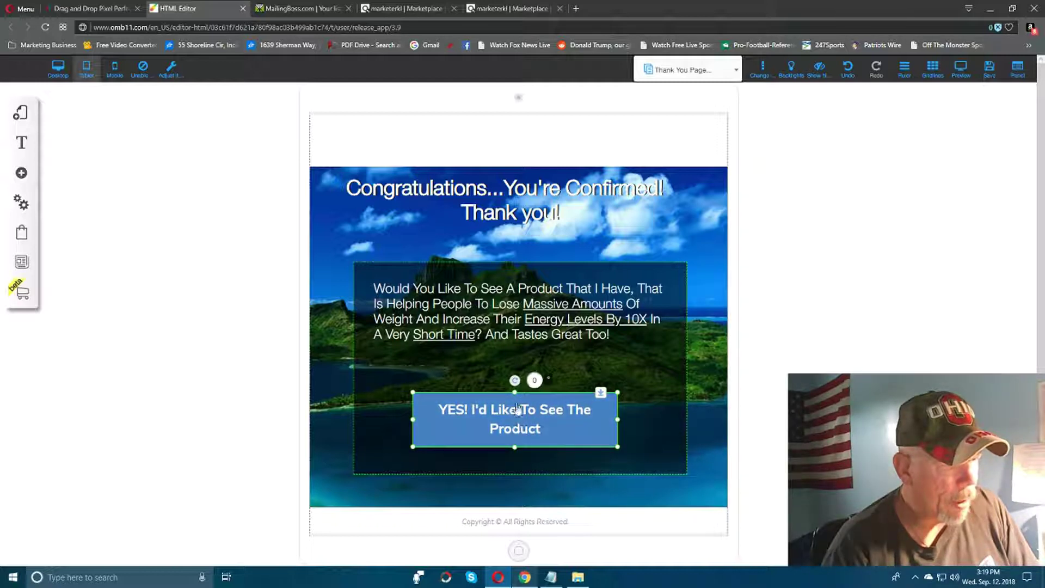
pyautogui.moveTo(515, 393); pyautogui.dragTo(514, 386)
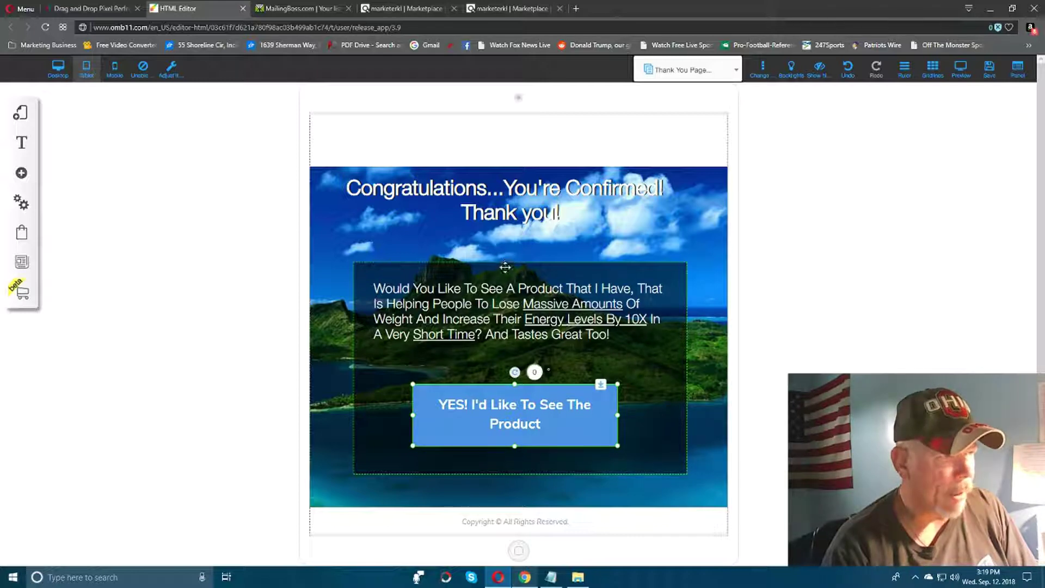
# Move the Congratulations headline slightly lower on the island image and center it horizontally with Center Element.
pyautogui.click(502, 216)
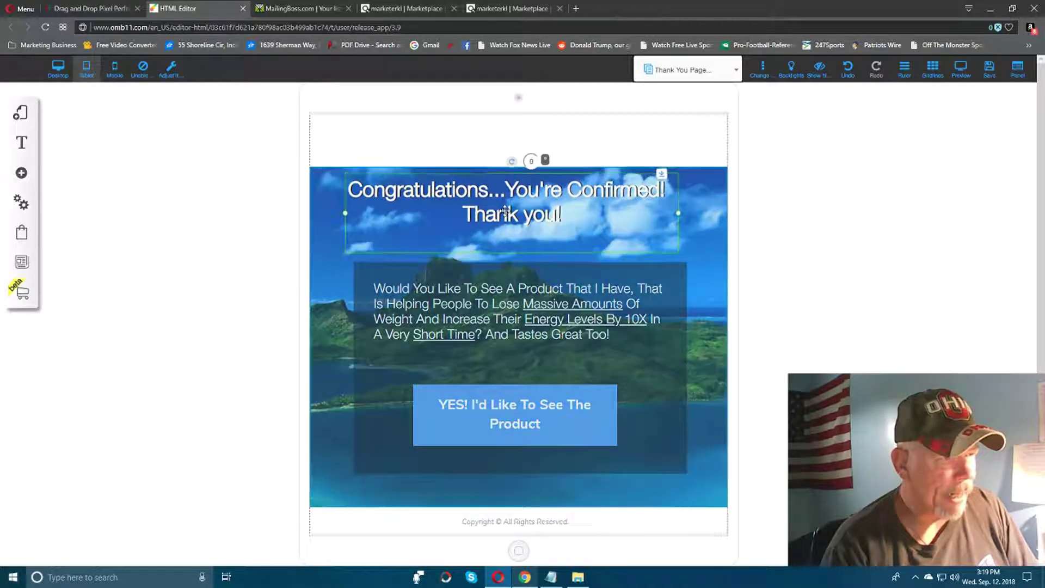
pyautogui.moveTo(505, 212); pyautogui.dragTo(506, 215)
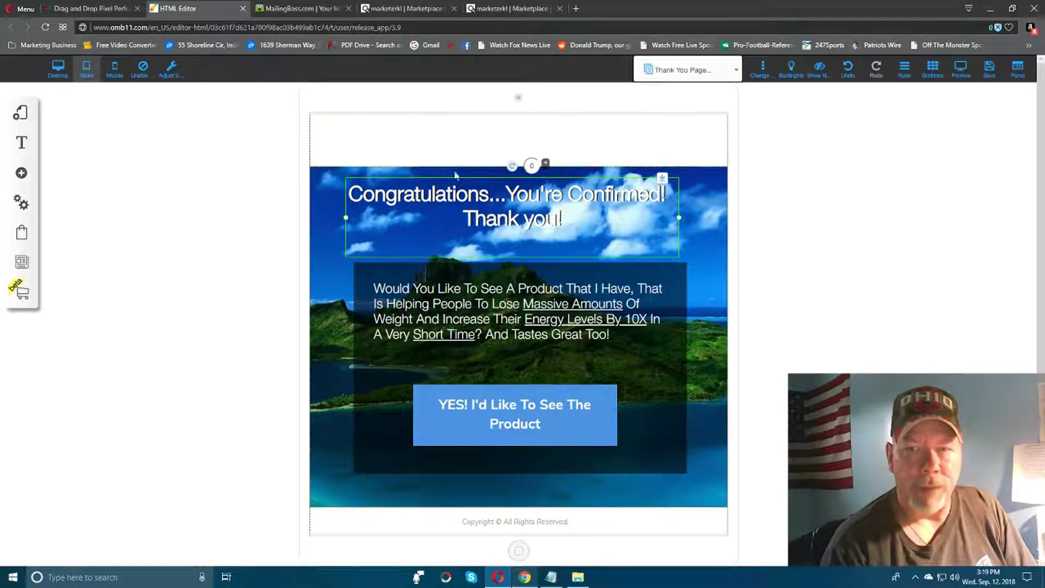
pyautogui.rightClick(490, 212)
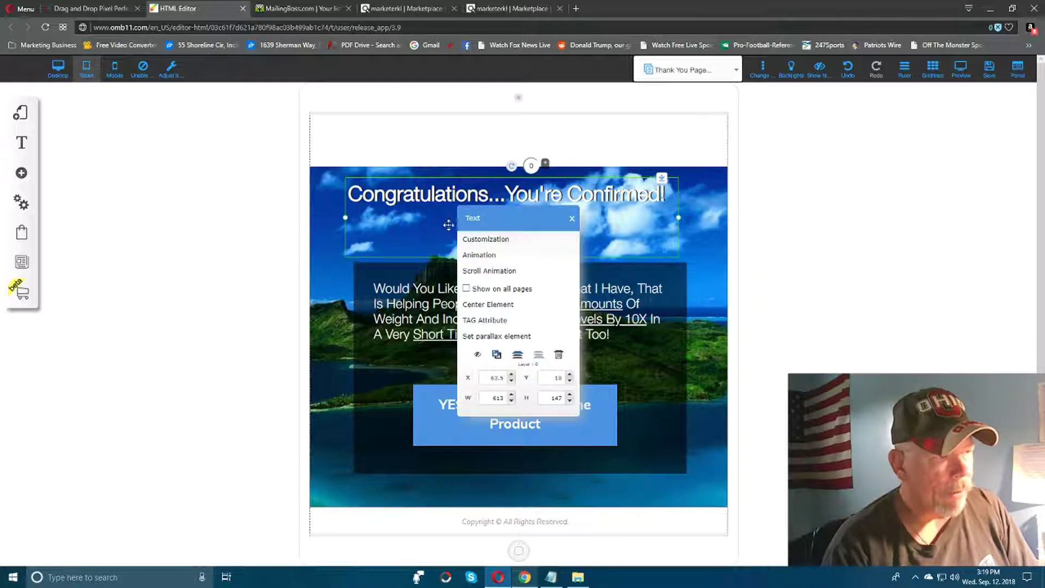
pyautogui.click(512, 306)
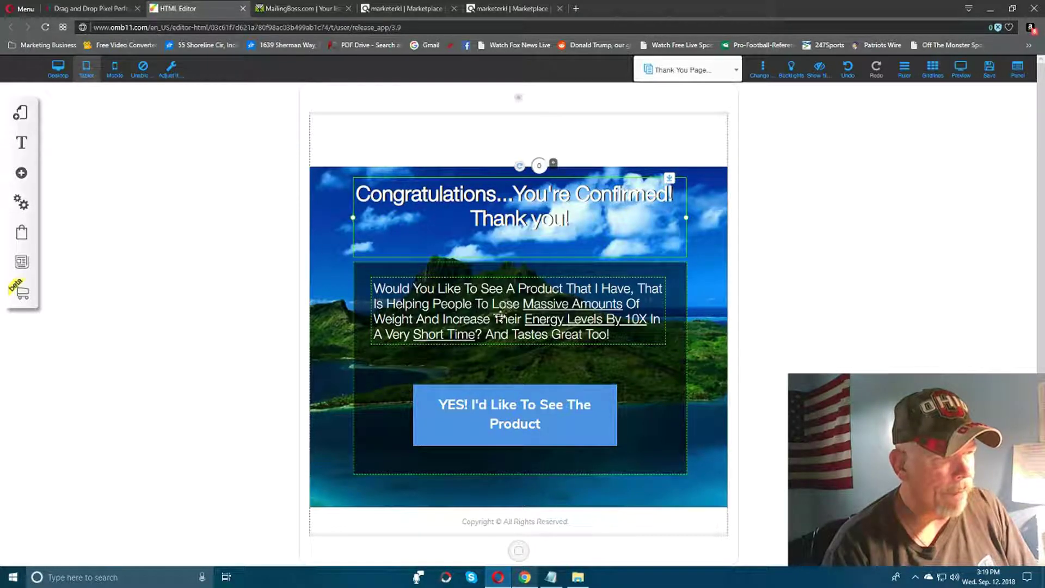
# Center the product paragraph and the YES! button horizontally inside the dark box using Center Element.
pyautogui.rightClick(516, 308)
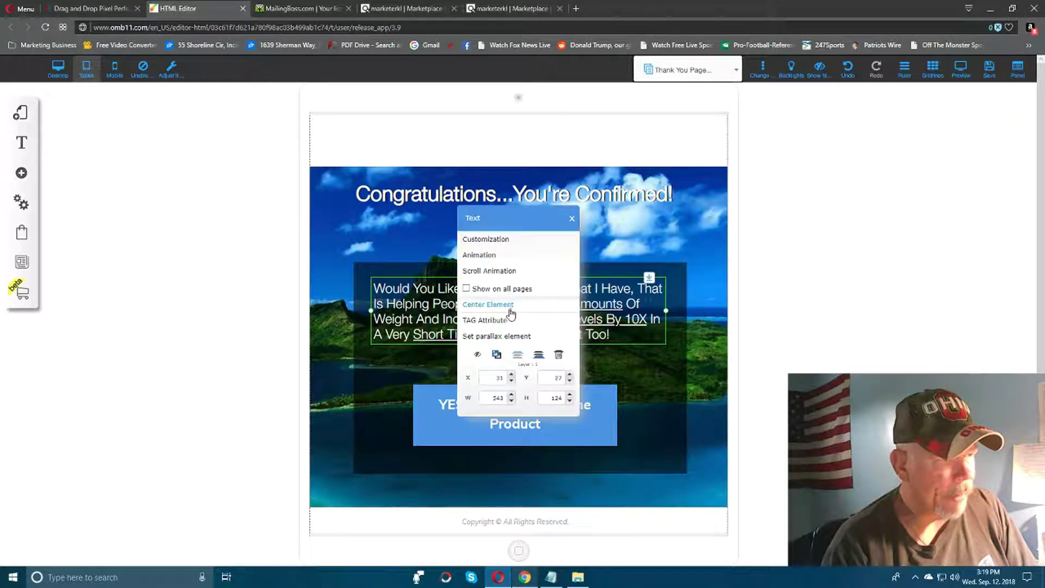
pyautogui.click(506, 303)
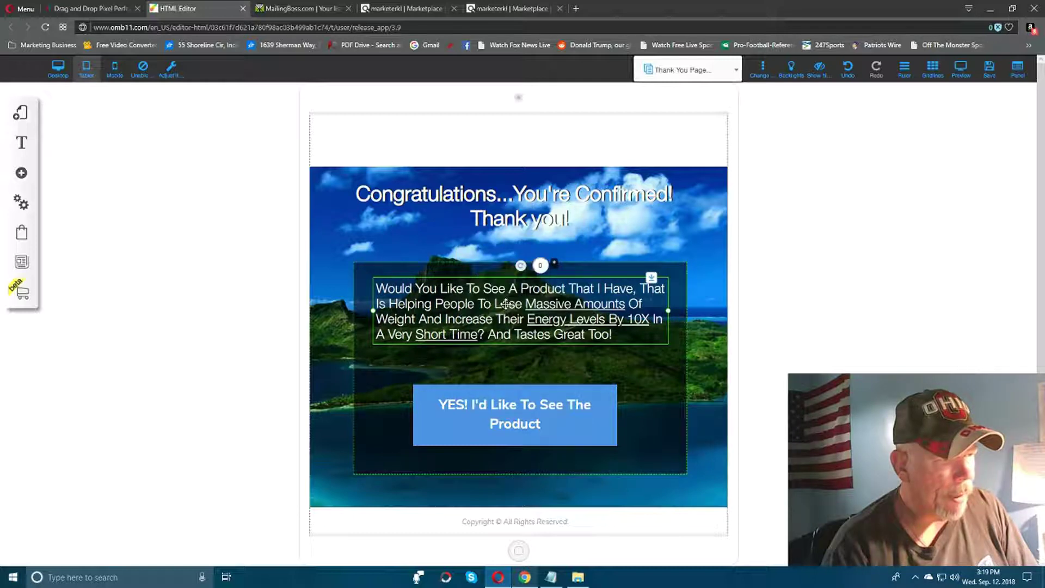
pyautogui.rightClick(569, 426)
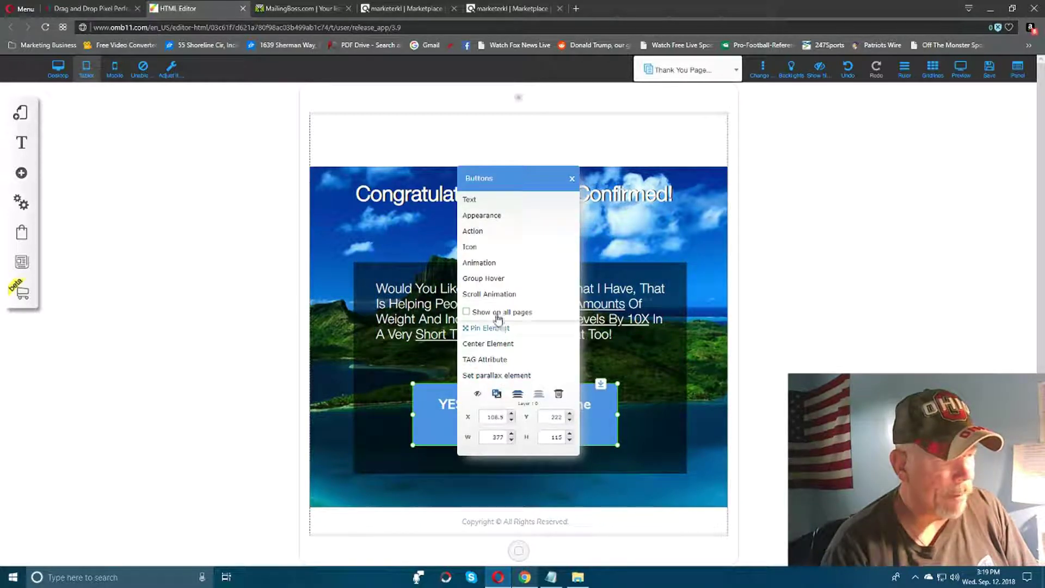
pyautogui.click(504, 345)
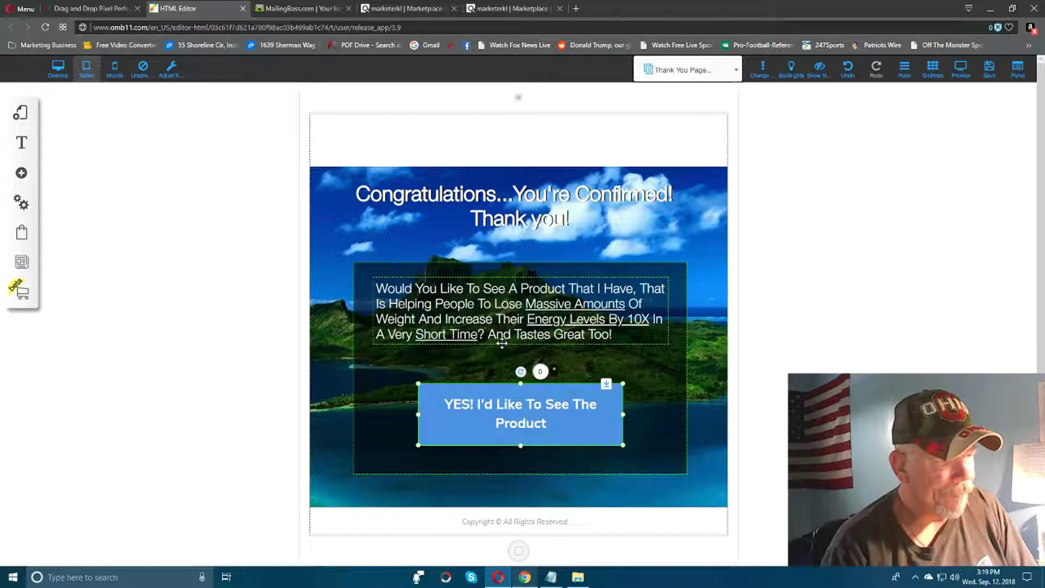
# Center the dark box horizontally on the page and extend its upper edge slightly upward.
pyautogui.click(663, 433)
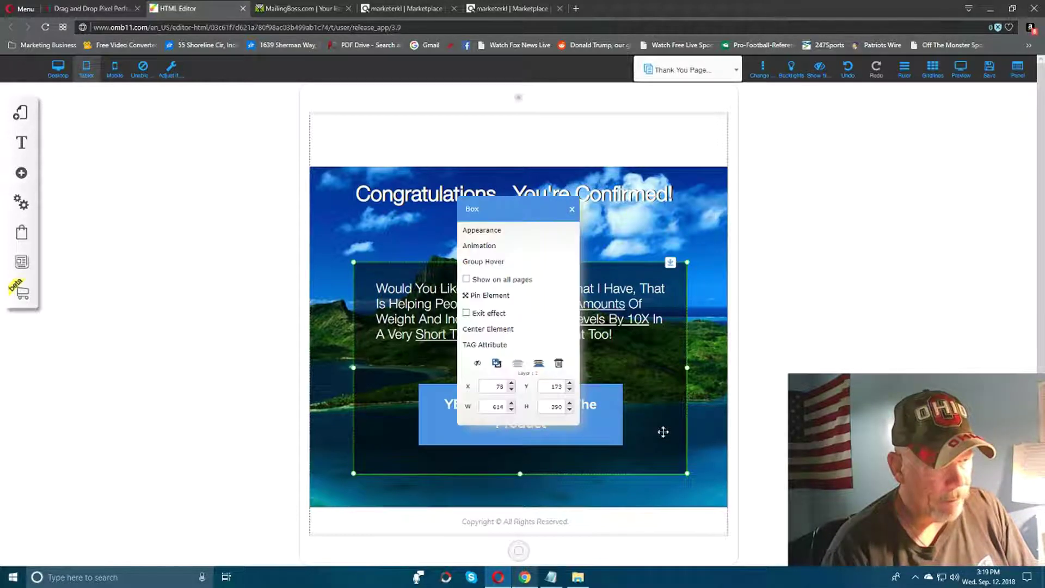
pyautogui.click(500, 329)
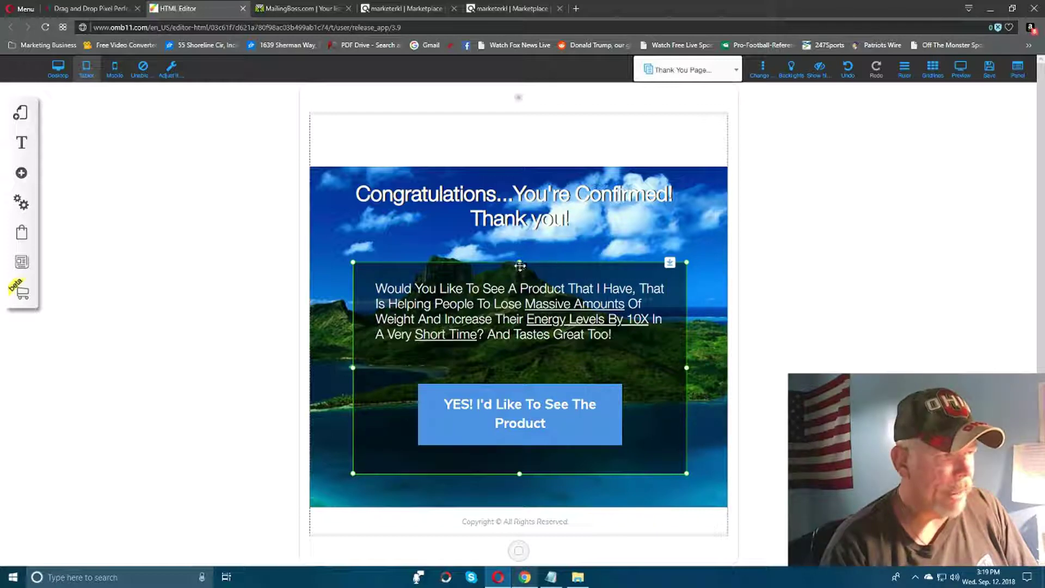
pyautogui.moveTo(519, 262); pyautogui.dragTo(519, 258)
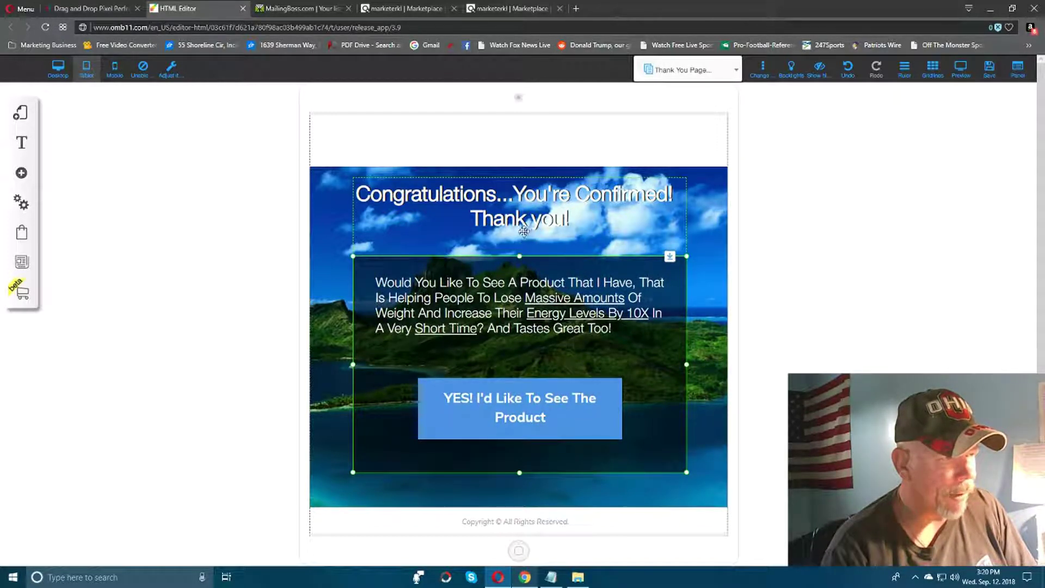
# Move the dark box and its contents lower on the island image, and re-center the Congratulations headline horizontally.
pyautogui.click(522, 232)
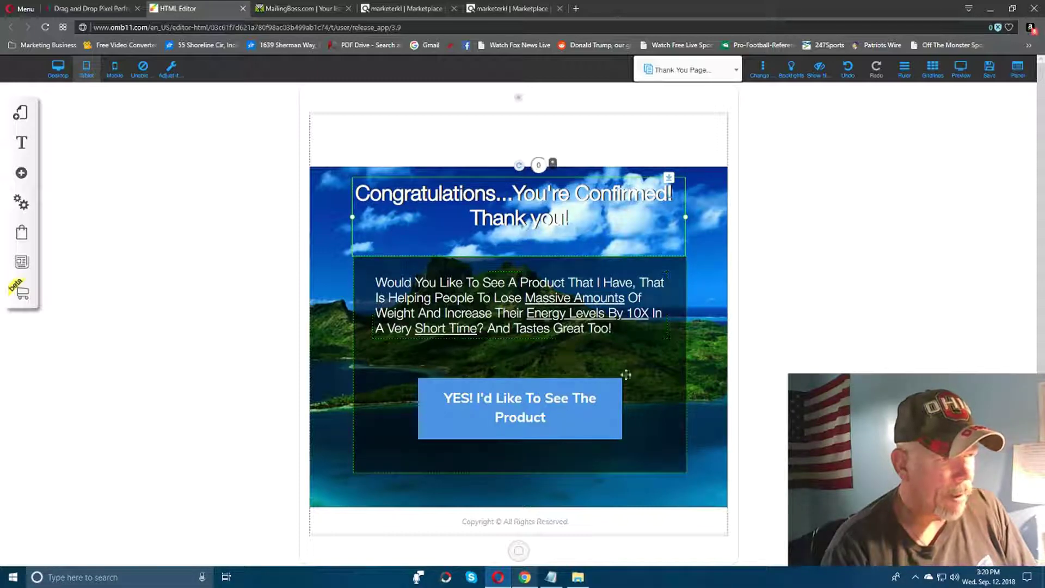
pyautogui.moveTo(643, 377); pyautogui.dragTo(642, 393)
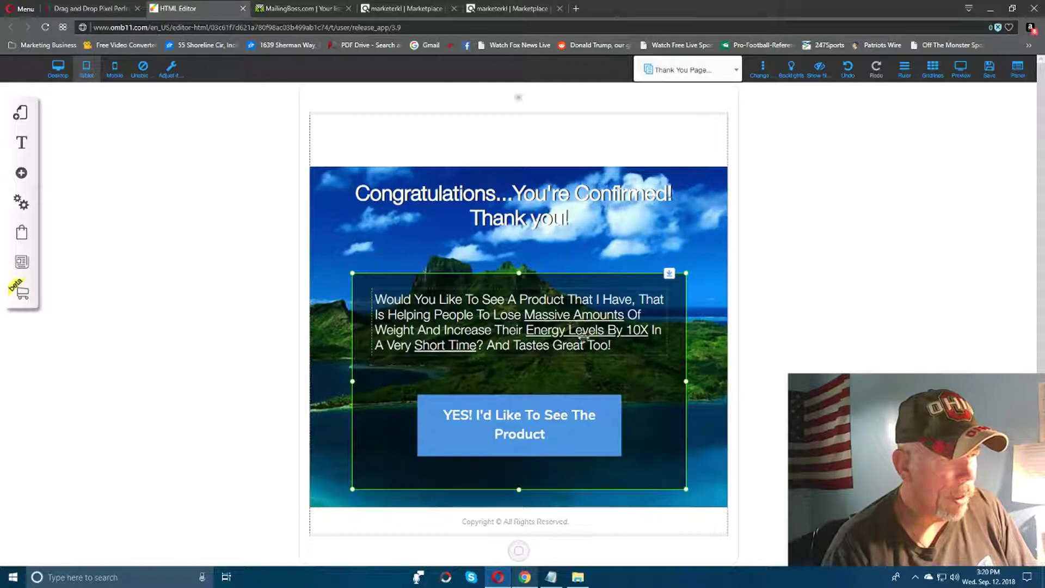
pyautogui.click(529, 215)
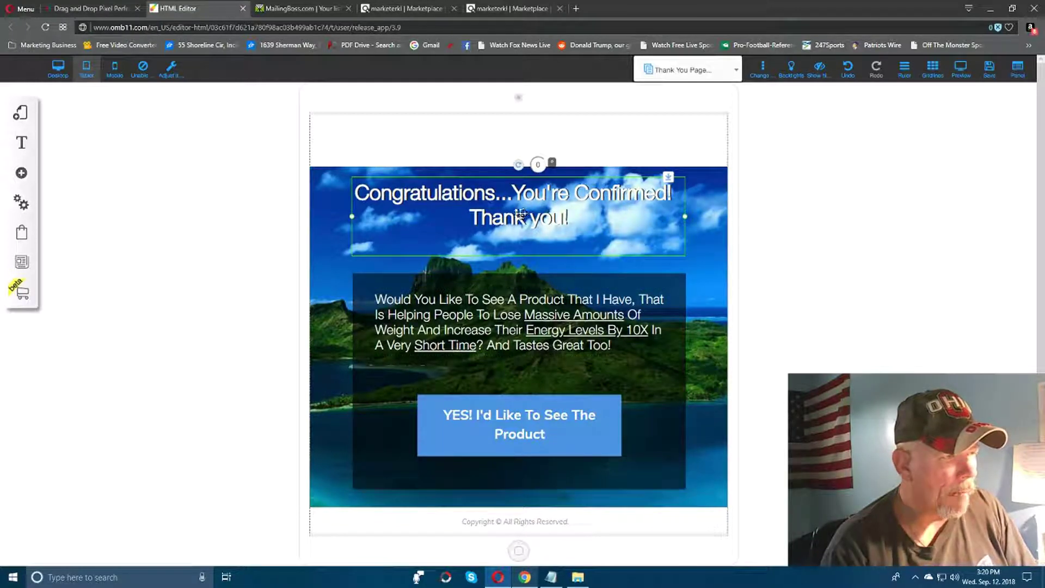
pyautogui.rightClick(529, 216)
pyautogui.click(504, 305)
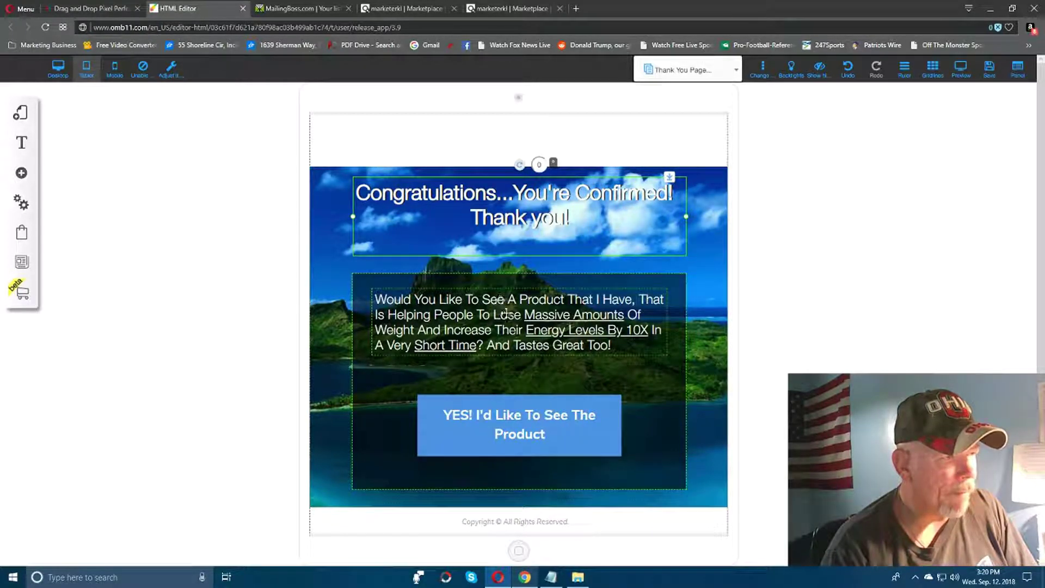
# Apply Center Element again to the product paragraph, the YES! button, and the dark box.
pyautogui.rightClick(507, 313)
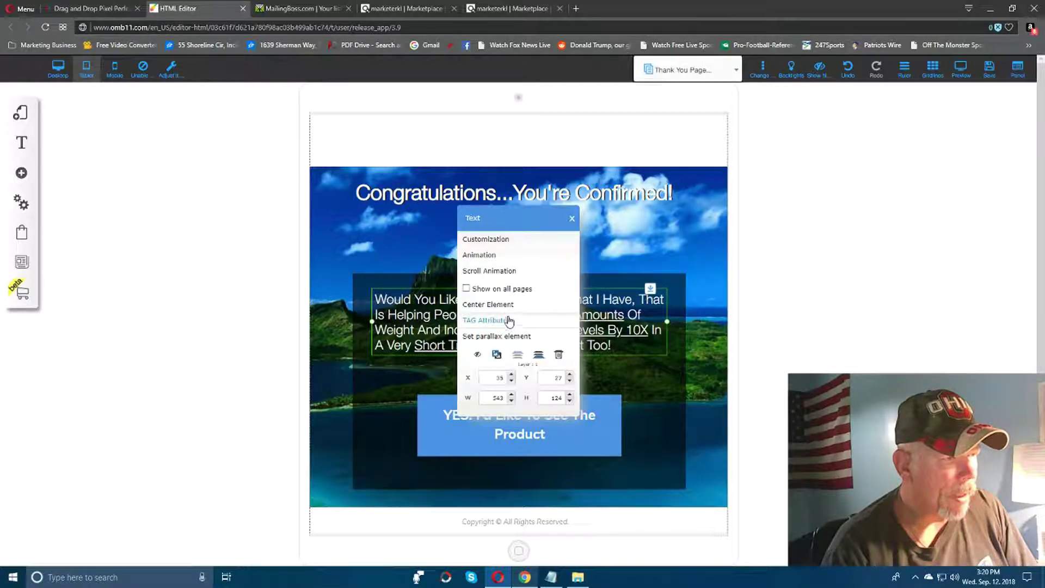
pyautogui.click(506, 306)
pyautogui.rightClick(542, 429)
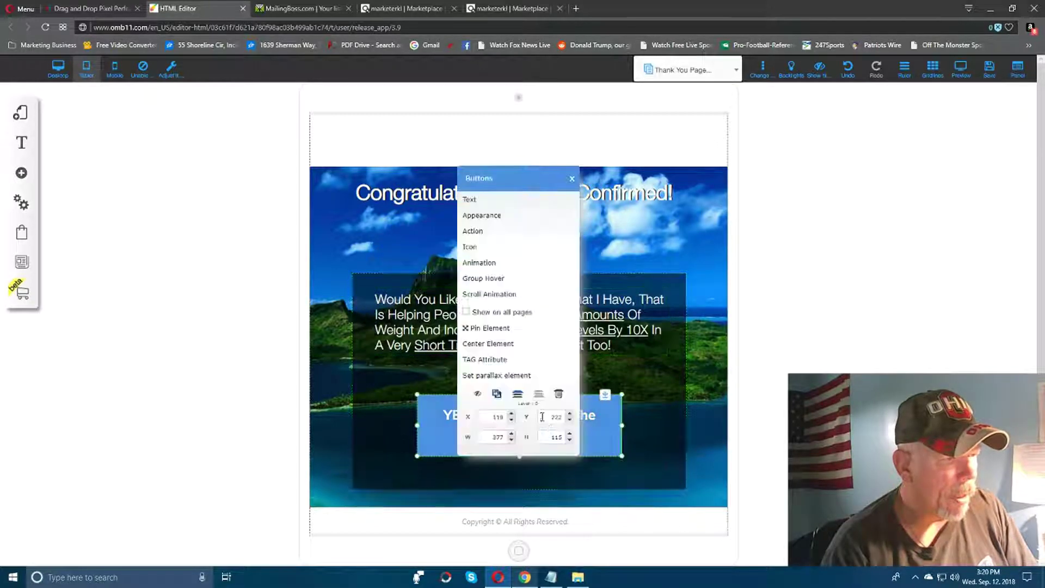
pyautogui.click(500, 344)
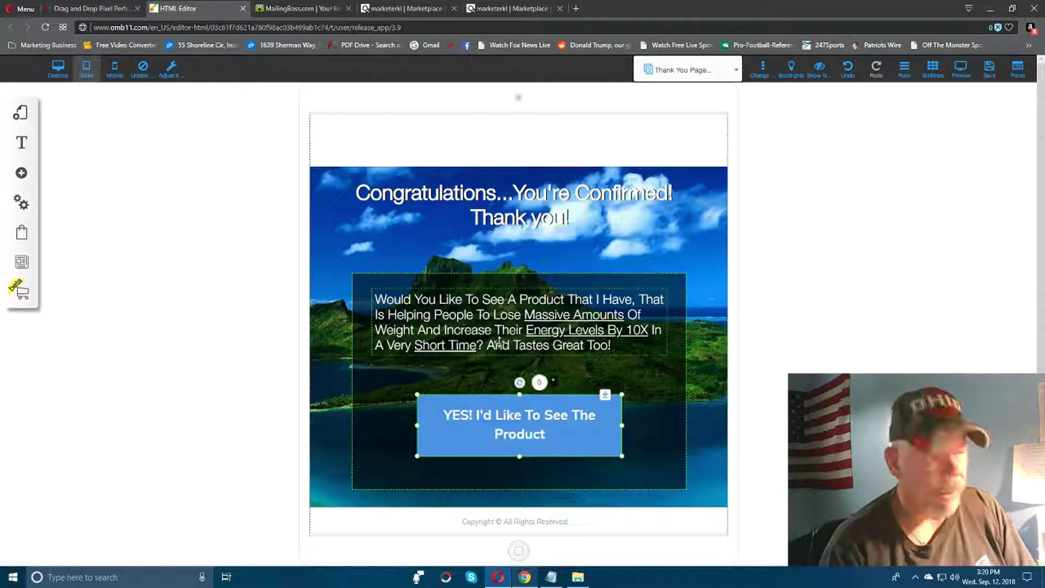
pyautogui.rightClick(651, 408)
pyautogui.click(490, 329)
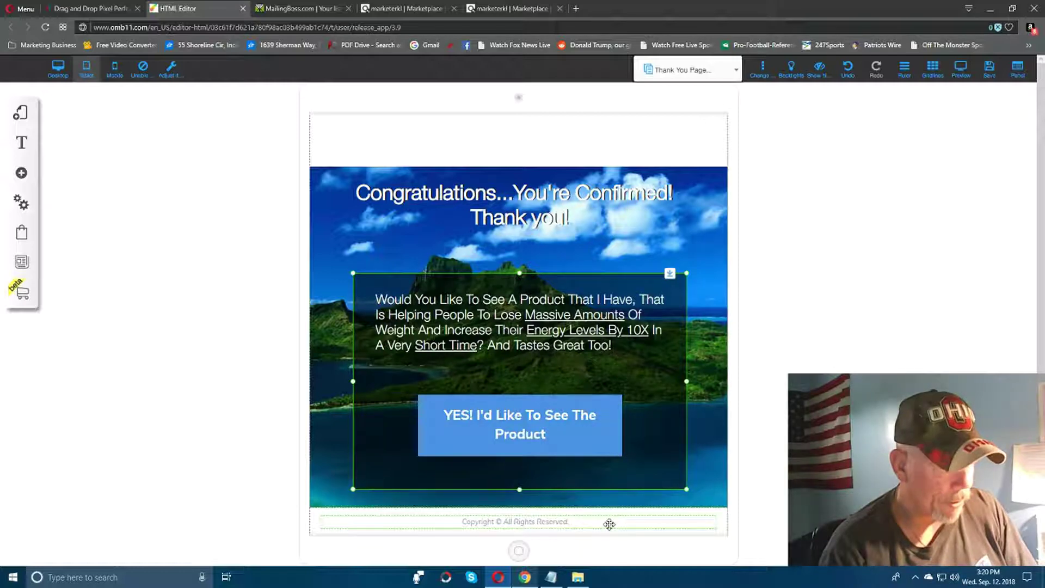
# Move the white copyright footer strip lower so more of the island background shows beneath the dark box.
pyautogui.scroll(-1, 707, 421)
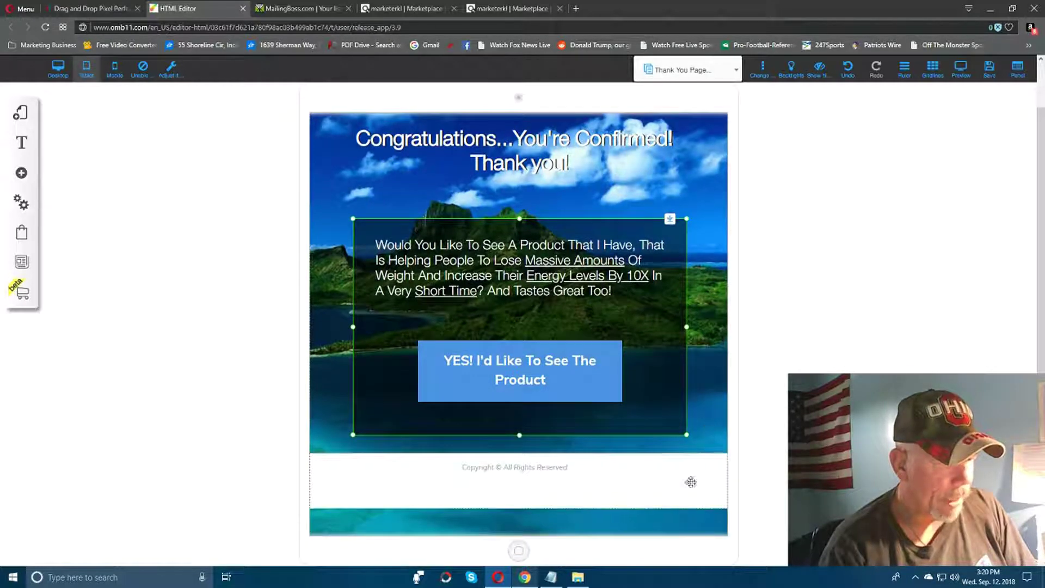
pyautogui.moveTo(658, 490); pyautogui.dragTo(658, 544)
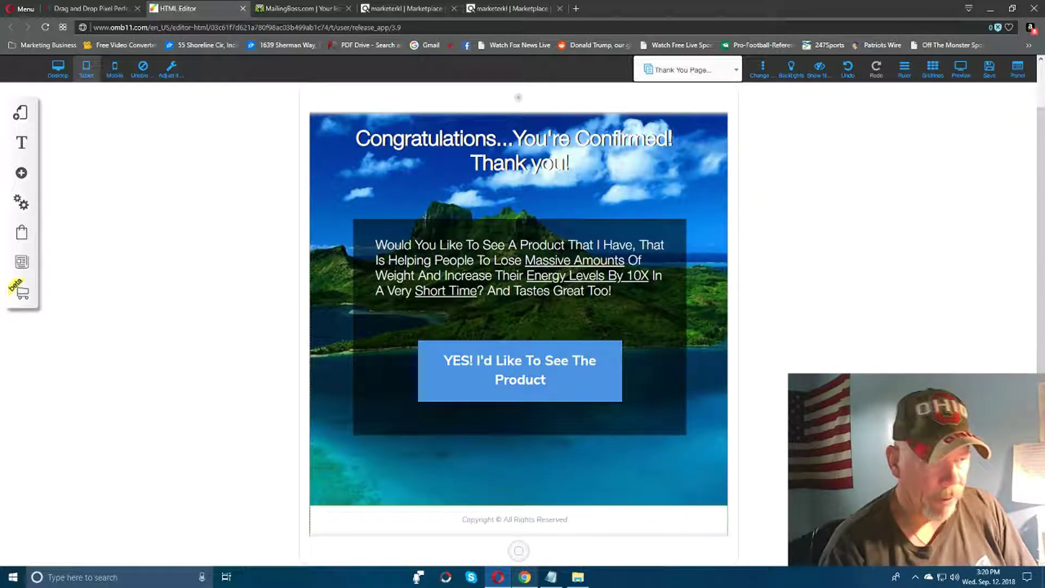
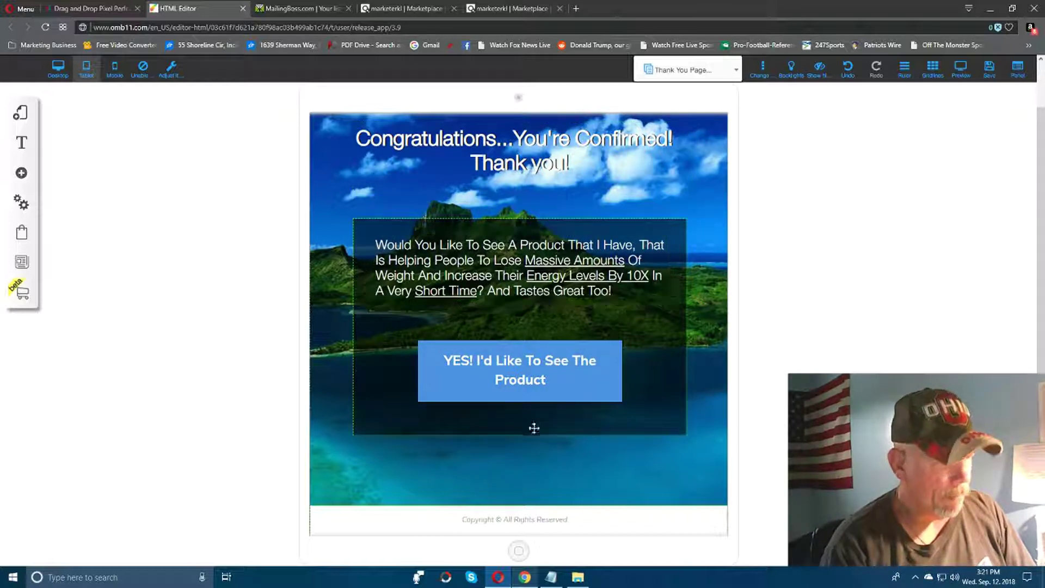
# Center the Congratulations headline in the tablet layout and save the Thank You Page changes.
pyautogui.click(523, 163)
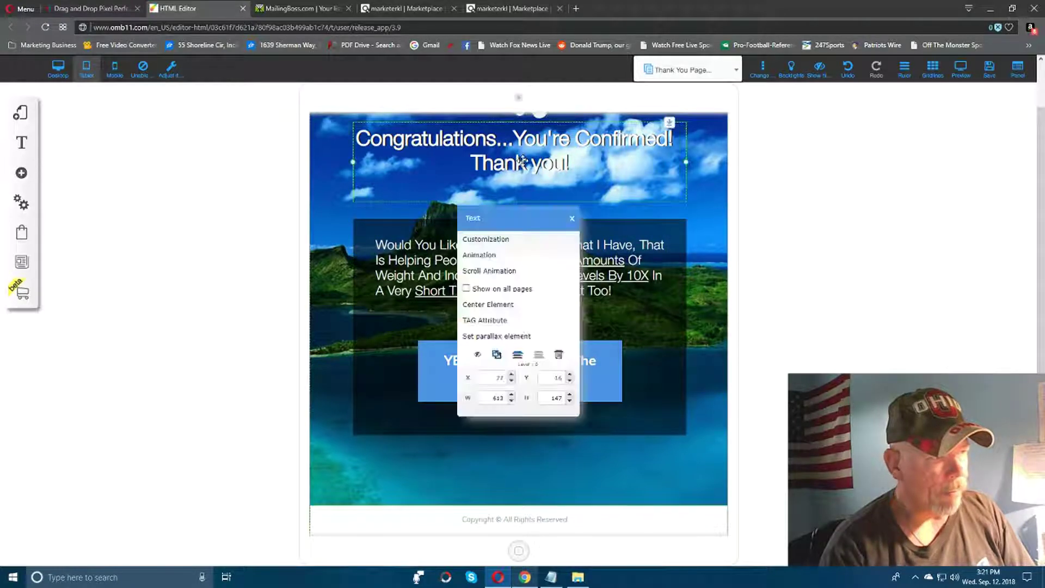
pyautogui.click(498, 306)
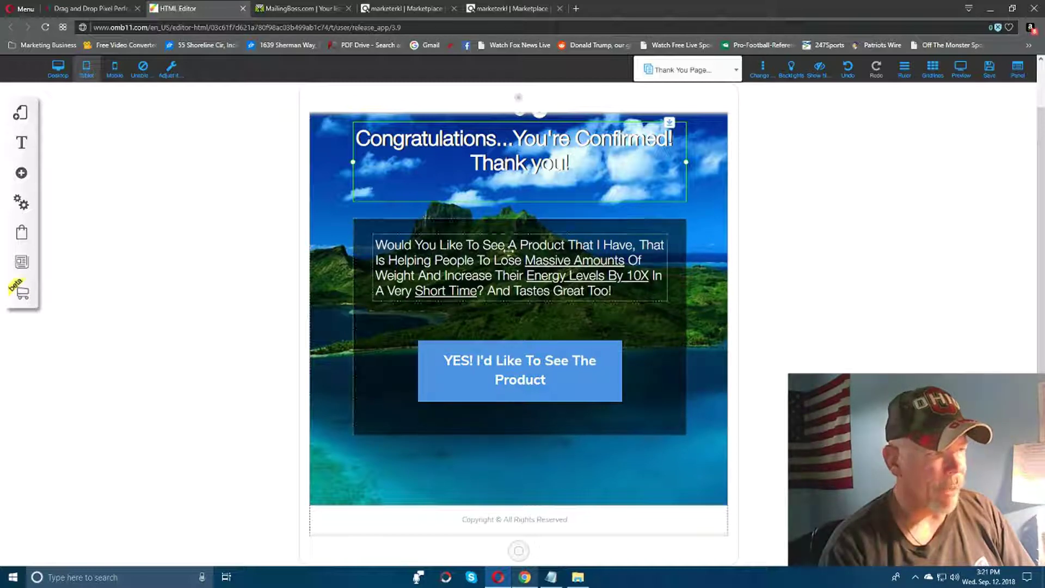
pyautogui.click(989, 70)
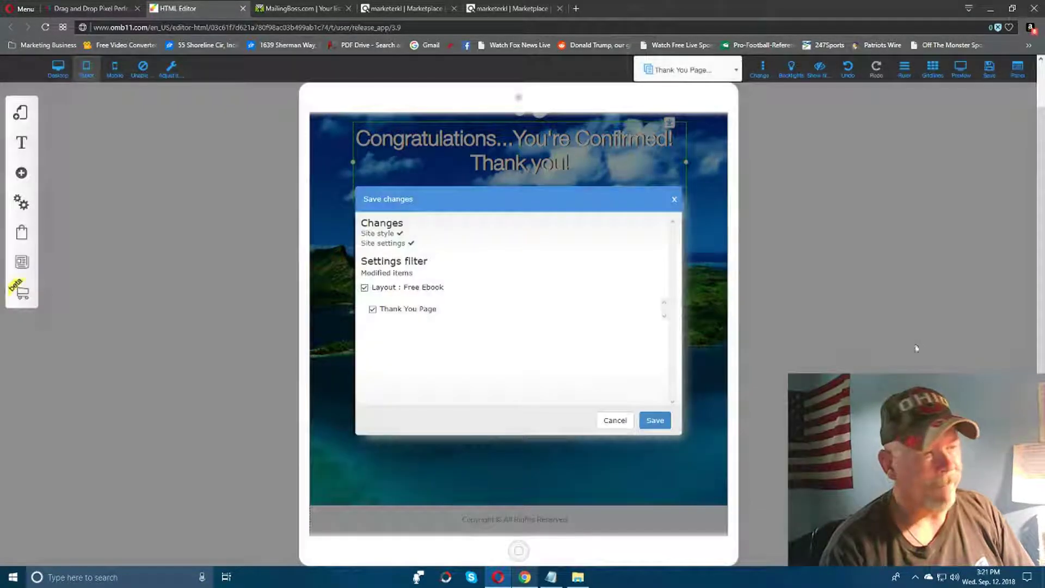
pyautogui.click(655, 420)
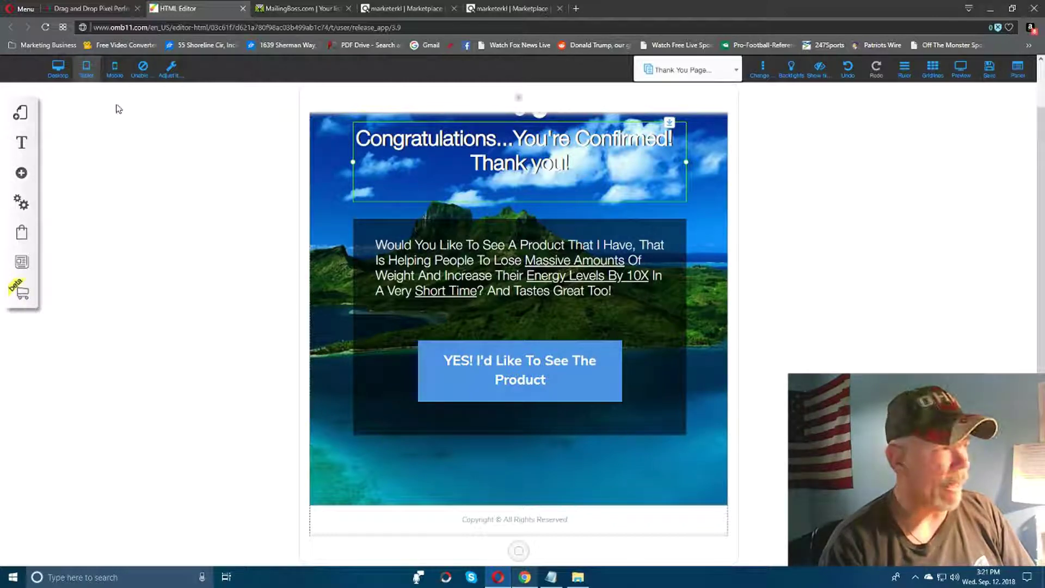
# In the mobile layout, move the copyright strip below the island image and bring the dark box and its paragraph onto the image.
pyautogui.click(115, 69)
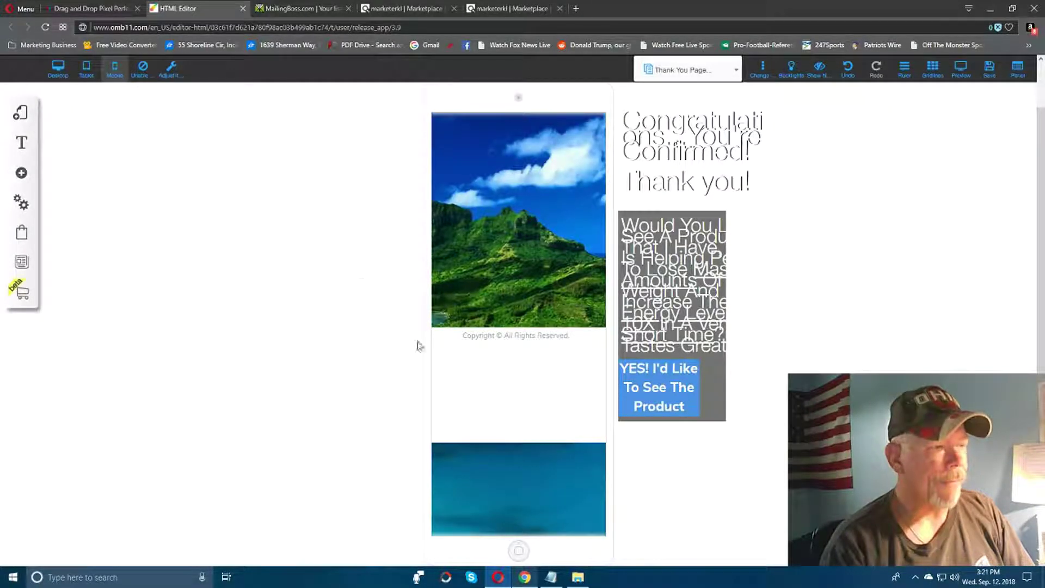
pyautogui.moveTo(544, 383); pyautogui.dragTo(553, 548)
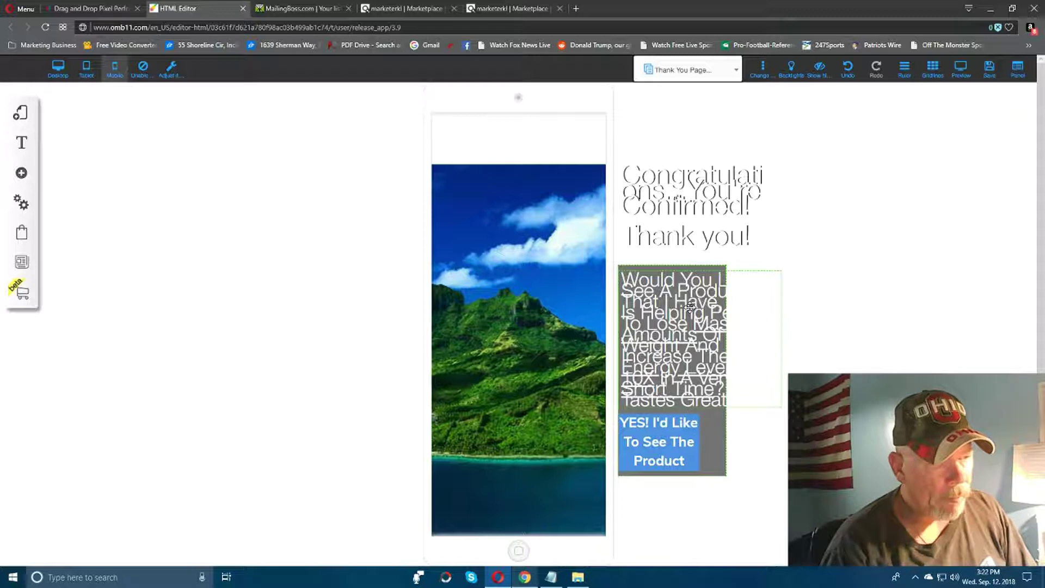
pyautogui.moveTo(696, 401); pyautogui.dragTo(567, 416)
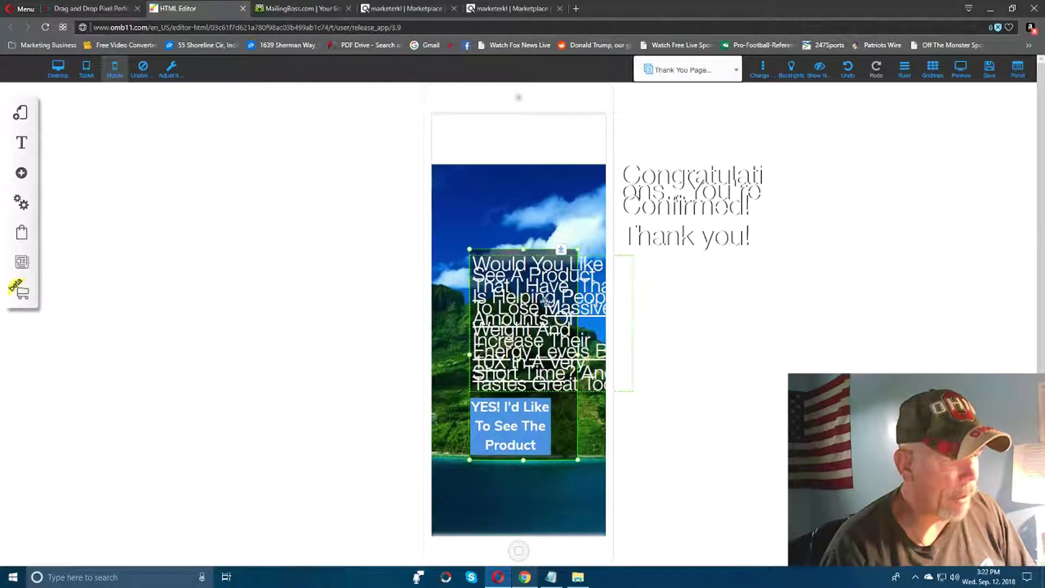
pyautogui.click(538, 292)
pyautogui.moveTo(538, 291); pyautogui.dragTo(518, 289)
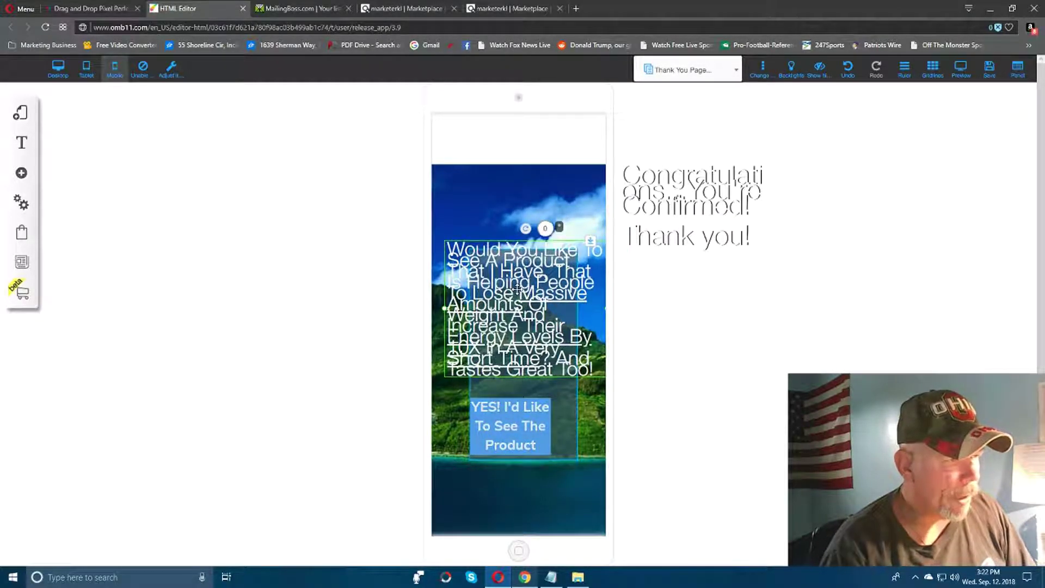
# Set the product paragraph's text color to white in the mobile layout.
pyautogui.rightClick(516, 285)
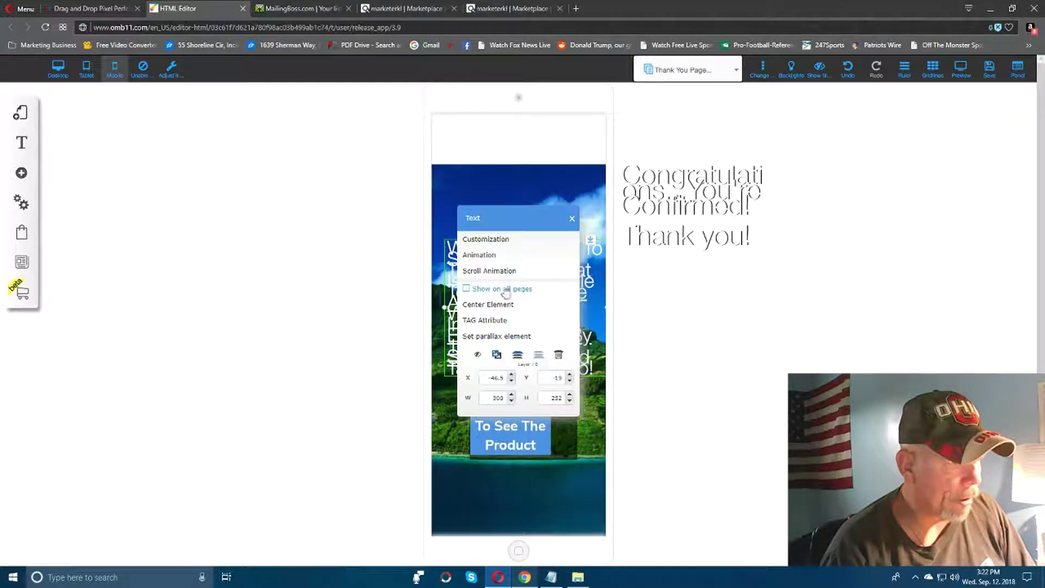
pyautogui.click(486, 242)
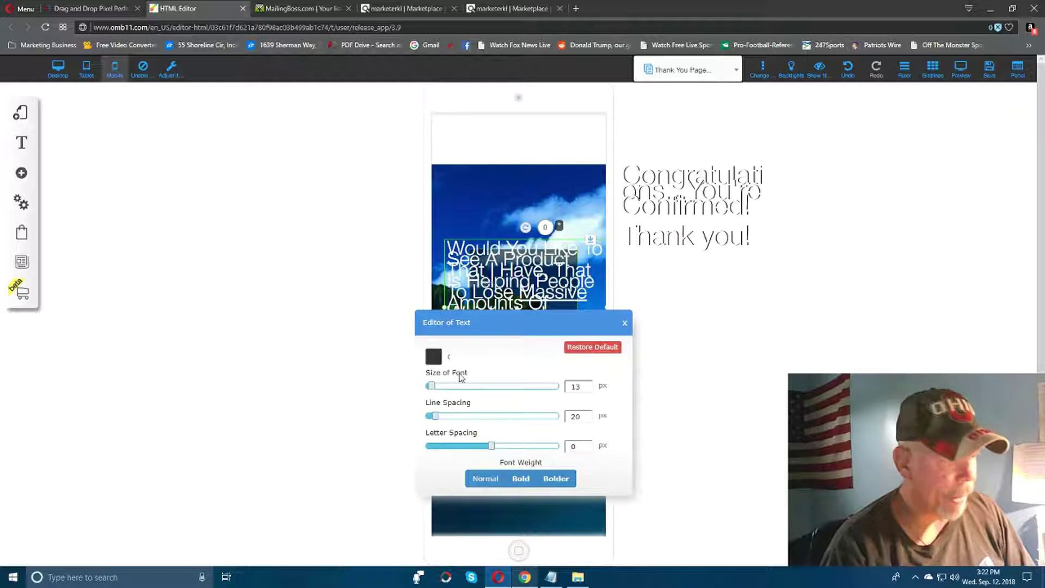
pyautogui.click(435, 357)
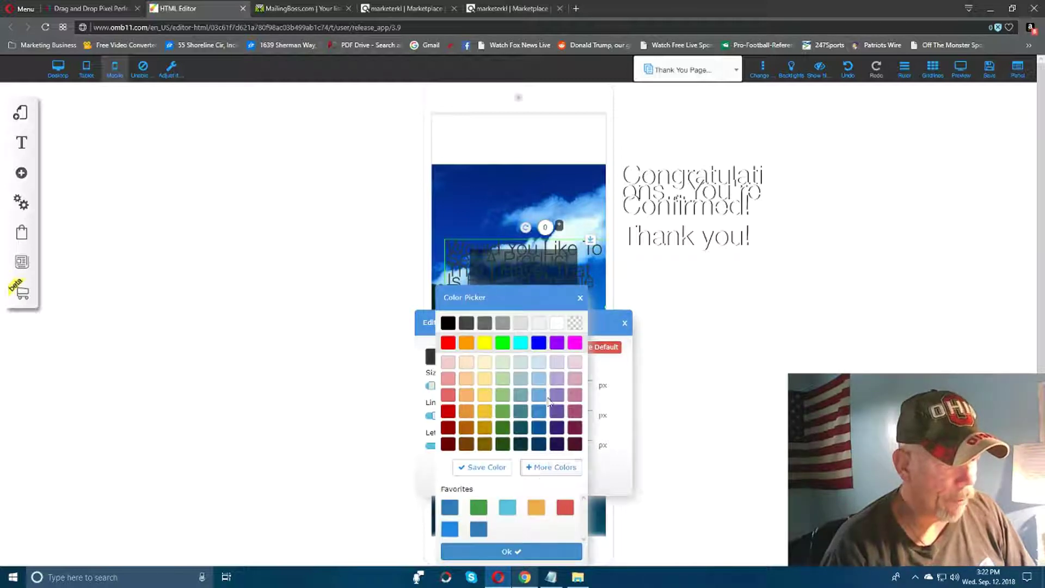
pyautogui.click(556, 324)
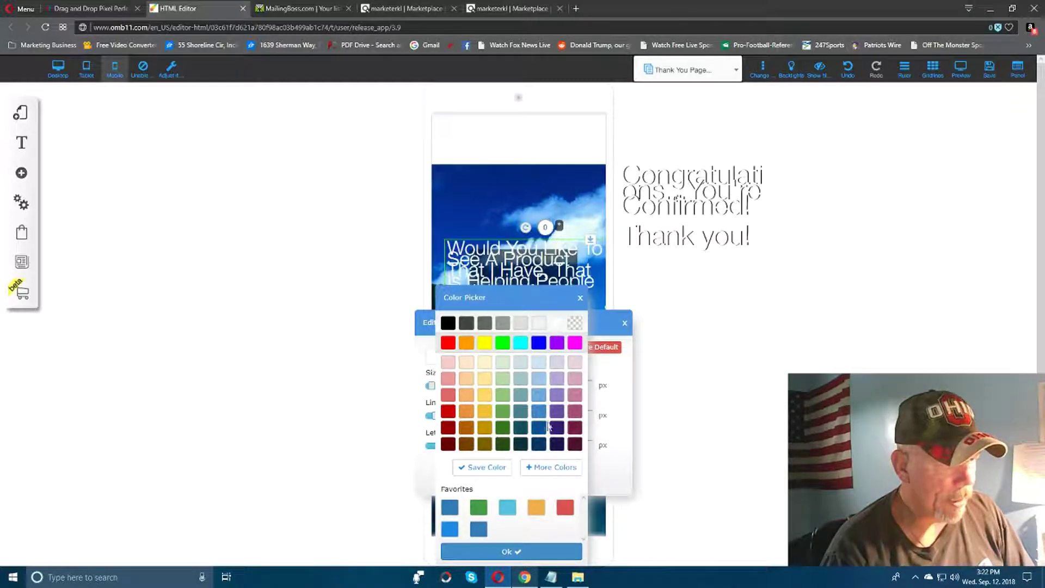
pyautogui.click(535, 549)
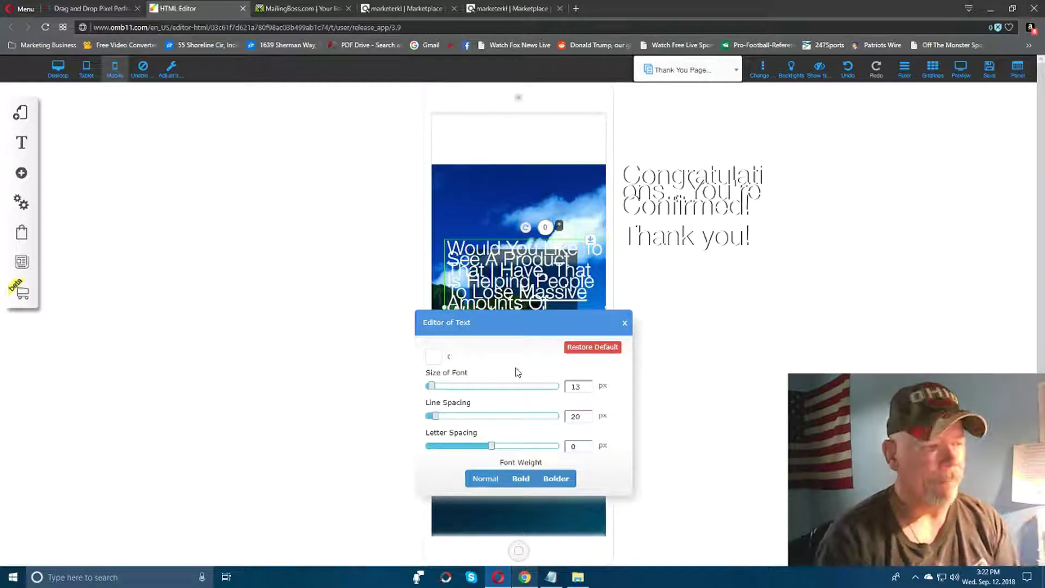
# Set the product paragraph's font size to 15 px.
pyautogui.click(432, 387)
pyautogui.moveTo(433, 388); pyautogui.dragTo(434, 391)
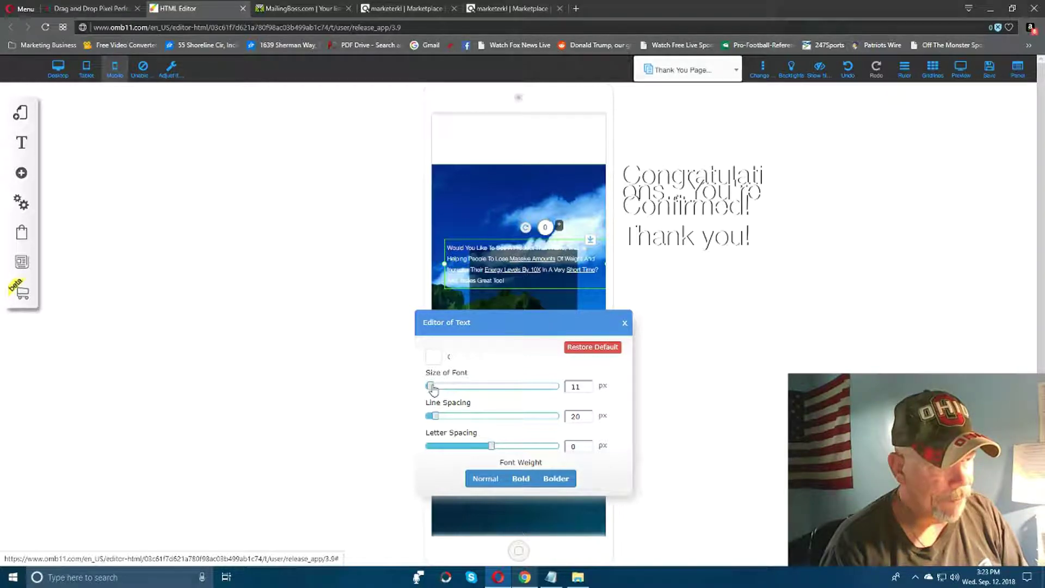
pyautogui.moveTo(433, 391); pyautogui.dragTo(436, 390)
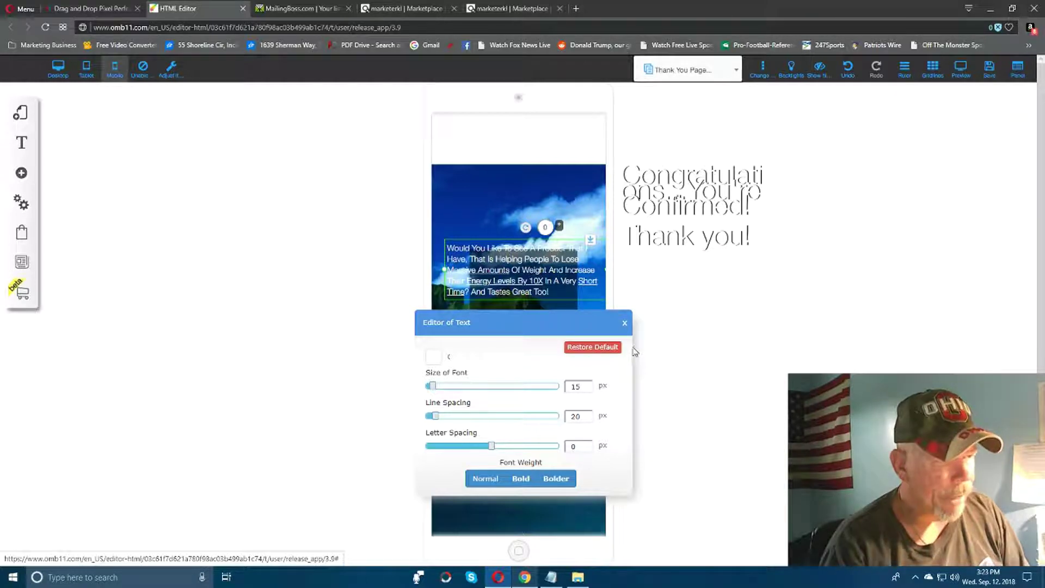
pyautogui.click(625, 327)
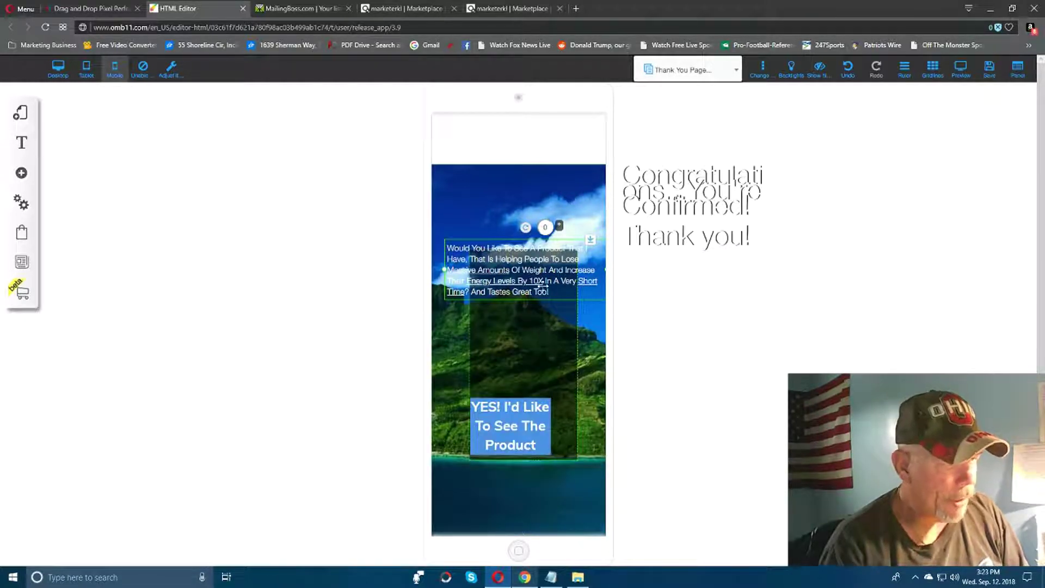
# Move the product paragraph slightly lower and narrow it from both sides to fit inside the dark box.
pyautogui.moveTo(543, 284); pyautogui.dragTo(537, 307)
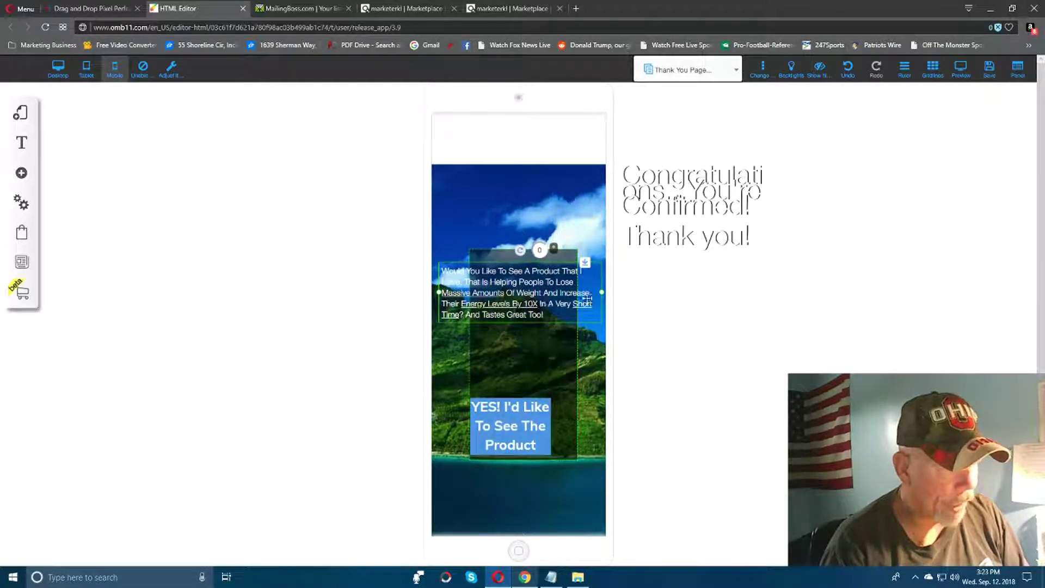
pyautogui.moveTo(598, 294); pyautogui.dragTo(574, 293)
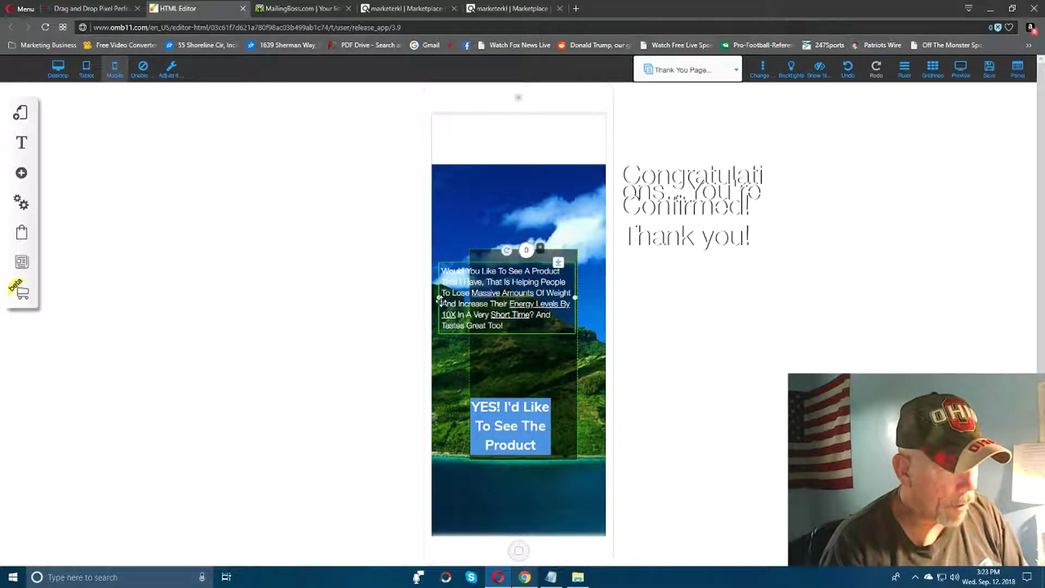
pyautogui.moveTo(440, 303); pyautogui.dragTo(473, 298)
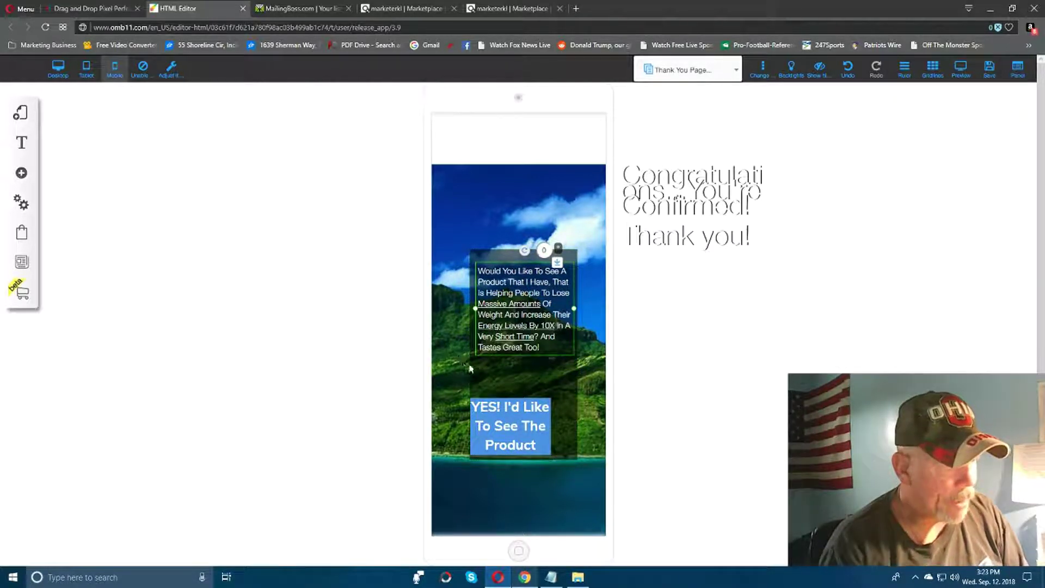
# Widen the dark box on both sides to nearly the phone's width and stretch the product paragraph to fill it.
pyautogui.click(470, 366)
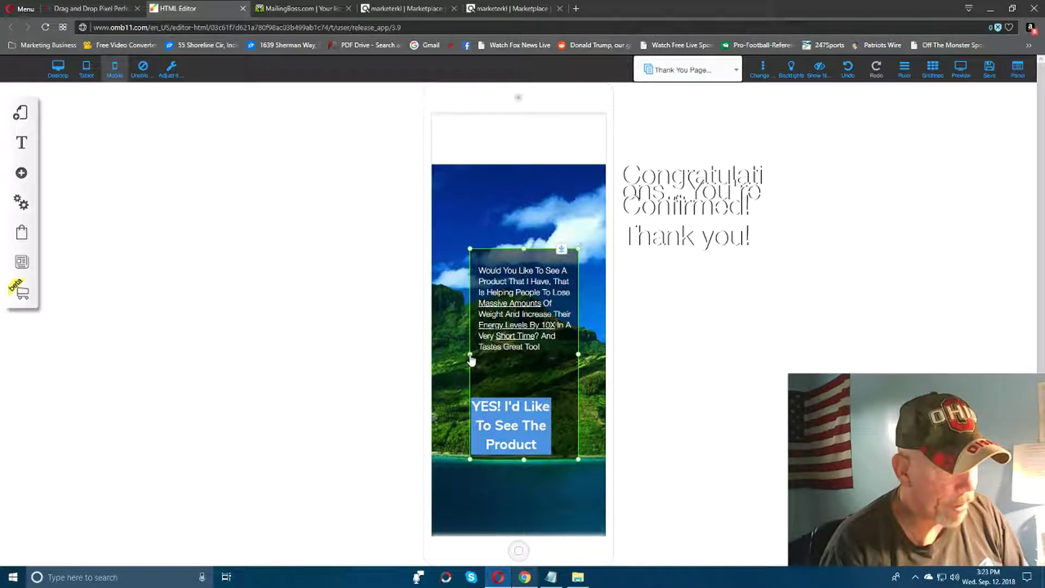
pyautogui.moveTo(469, 360); pyautogui.dragTo(447, 360)
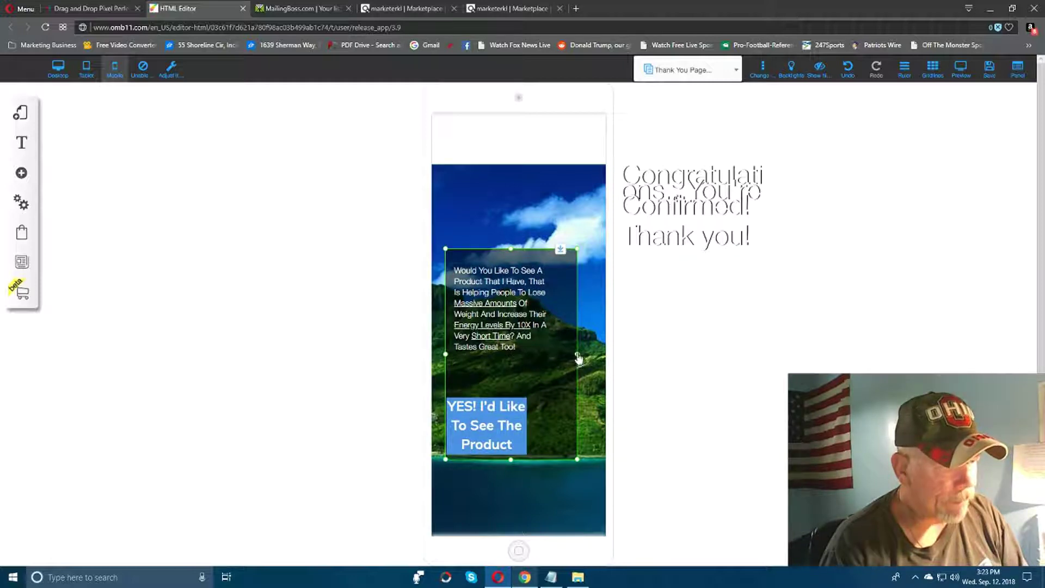
pyautogui.moveTo(580, 358); pyautogui.dragTo(593, 357)
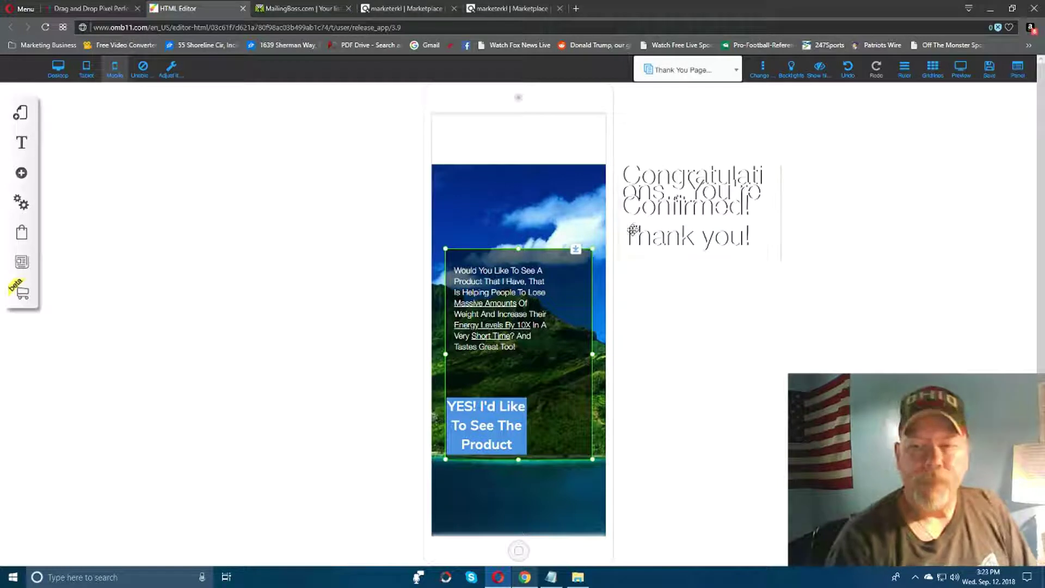
pyautogui.click(508, 305)
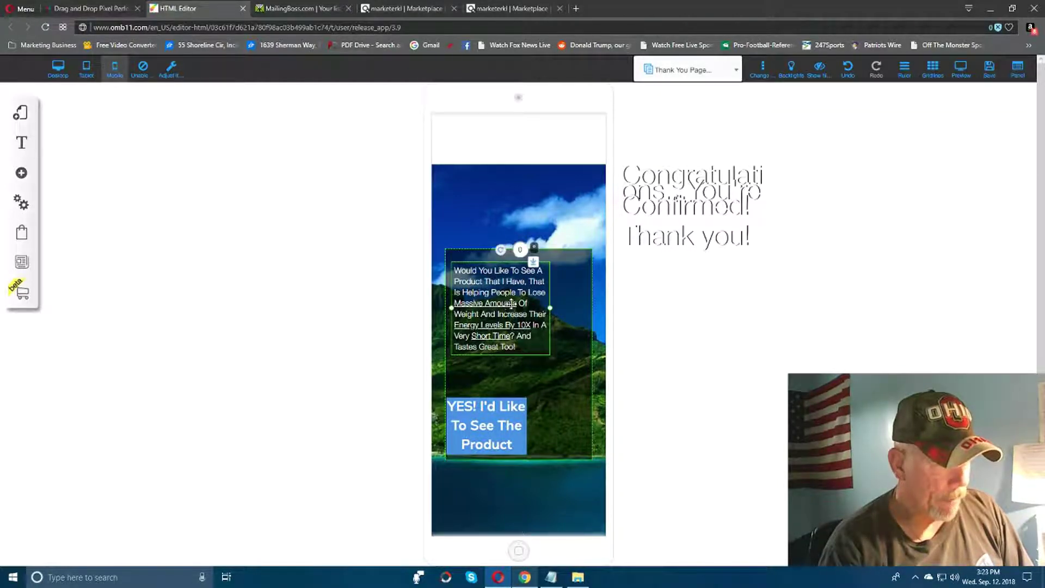
pyautogui.moveTo(551, 312); pyautogui.dragTo(585, 306)
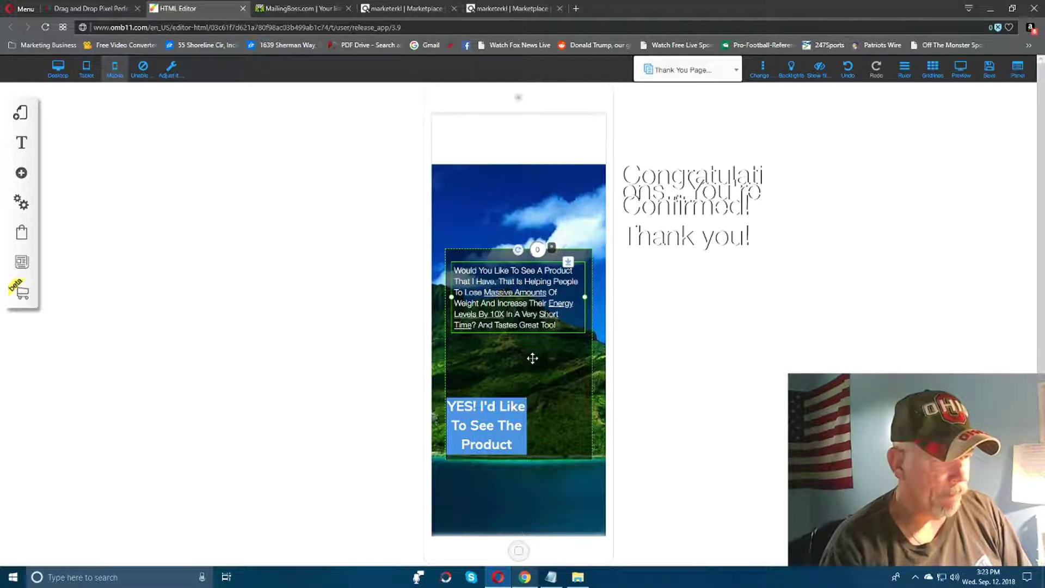
# Move the YES! button to the middle of the dark box and widen it so its label fits on two lines.
pyautogui.moveTo(493, 435); pyautogui.dragTo(526, 406)
pyautogui.click(560, 404)
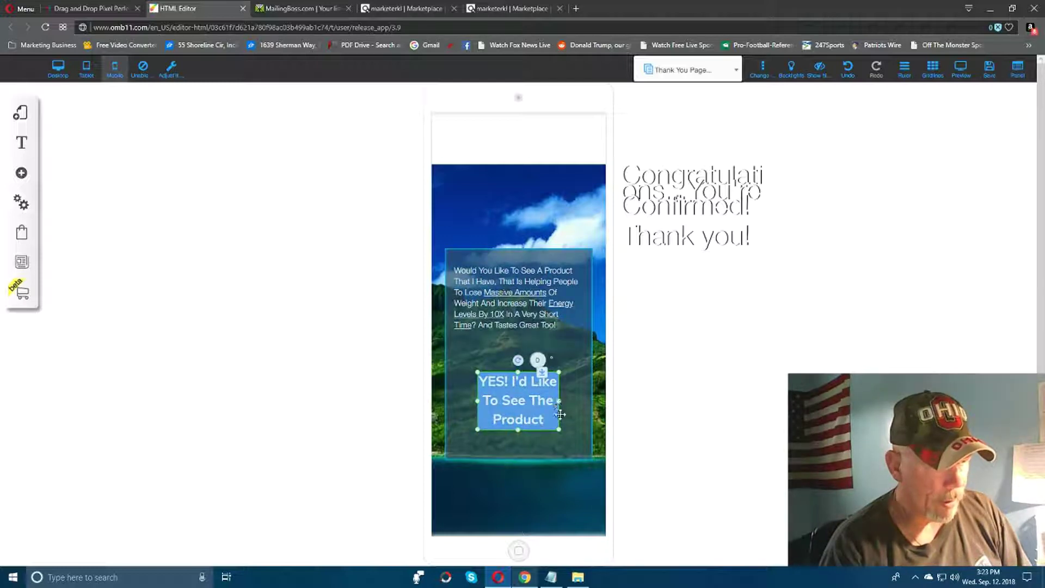
pyautogui.click(578, 412)
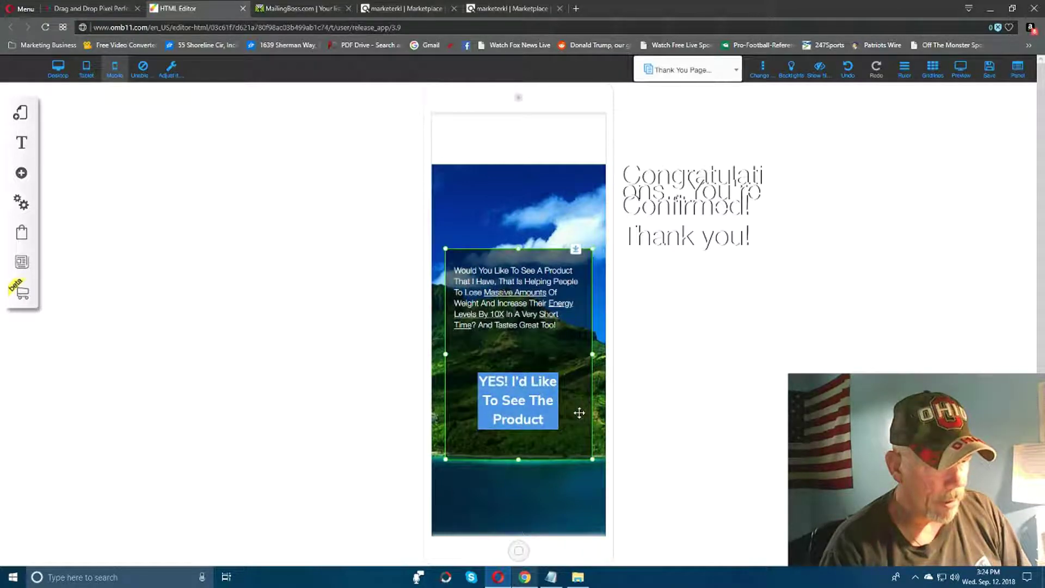
pyautogui.click(541, 417)
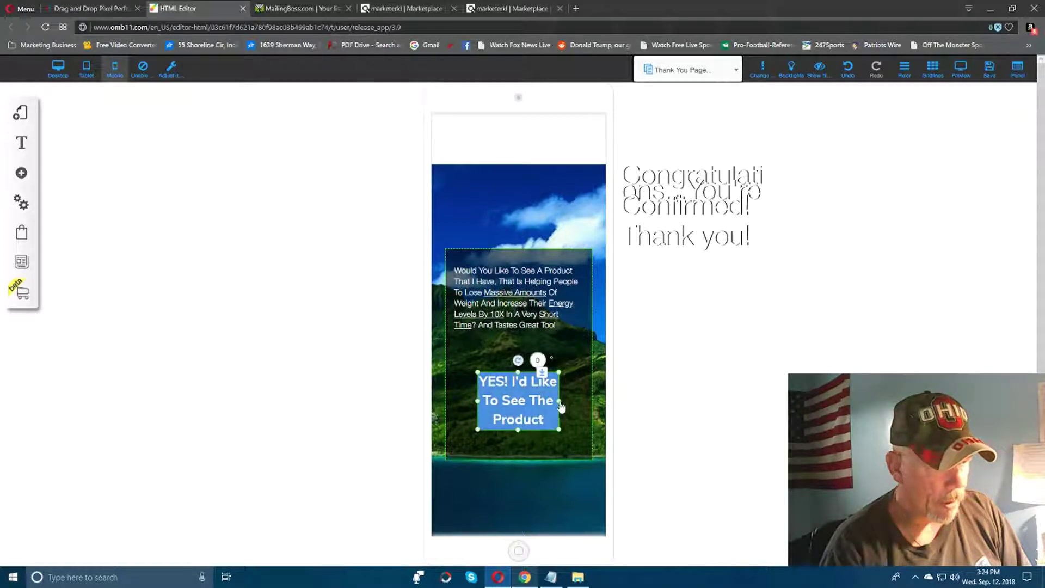
pyautogui.moveTo(562, 400); pyautogui.dragTo(582, 407)
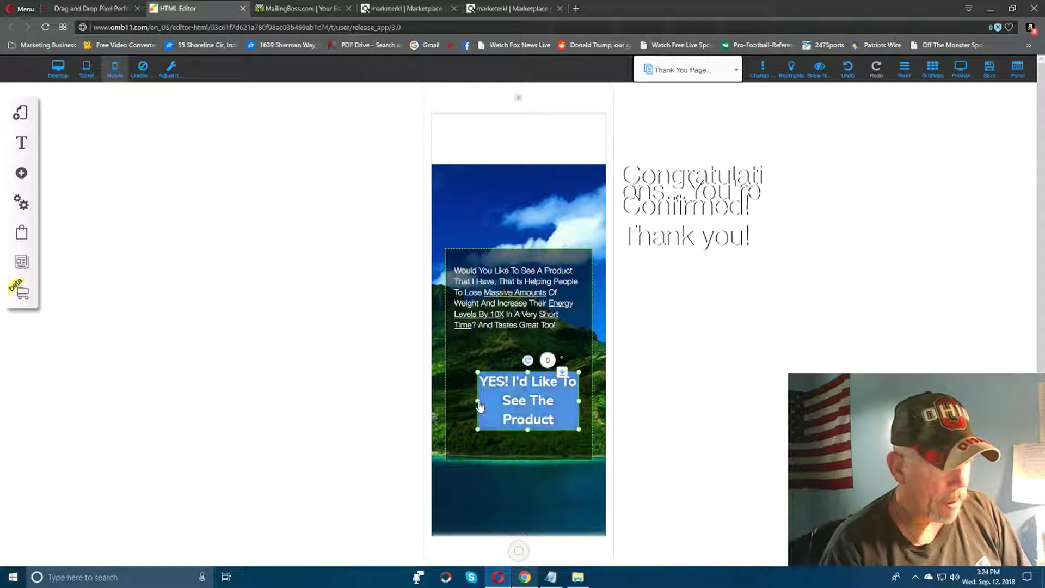
pyautogui.moveTo(479, 406); pyautogui.dragTo(464, 409)
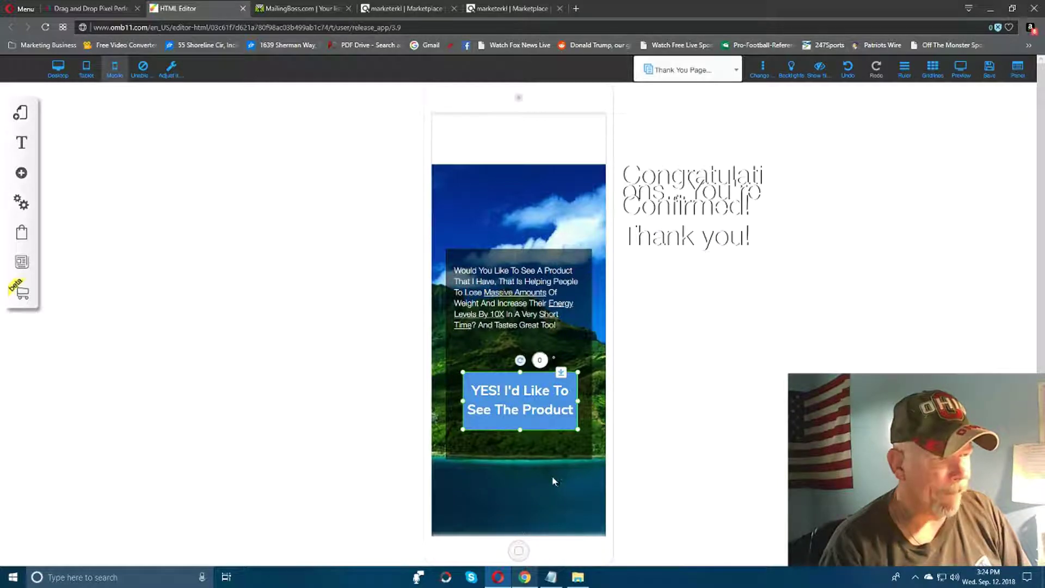
# Center the "YES! I'd Like To See The Product" button and the paragraph text inside the dark box.
pyautogui.rightClick(518, 409)
pyautogui.click(488, 343)
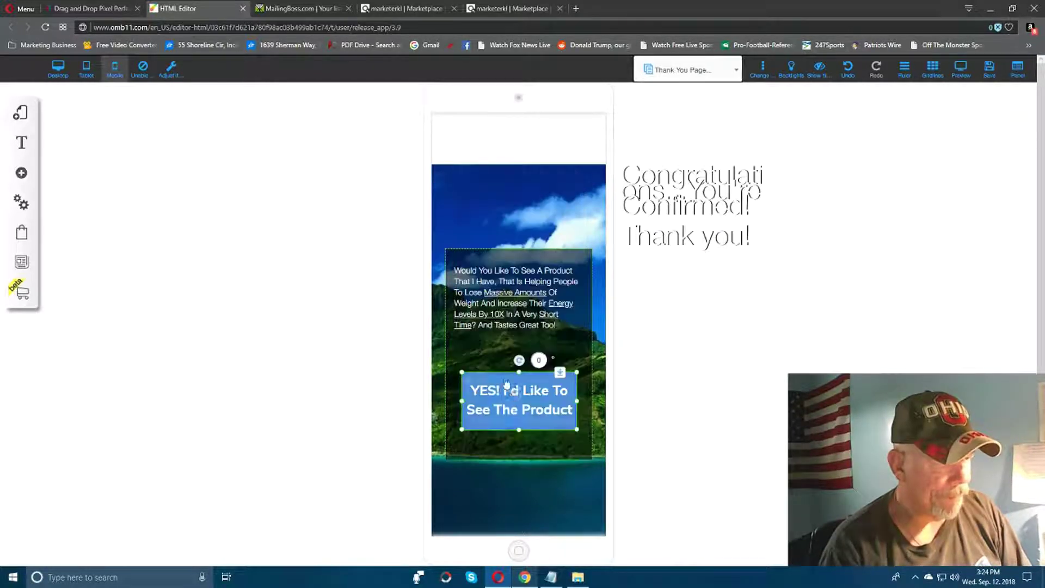
pyautogui.rightClick(514, 289)
pyautogui.click(501, 304)
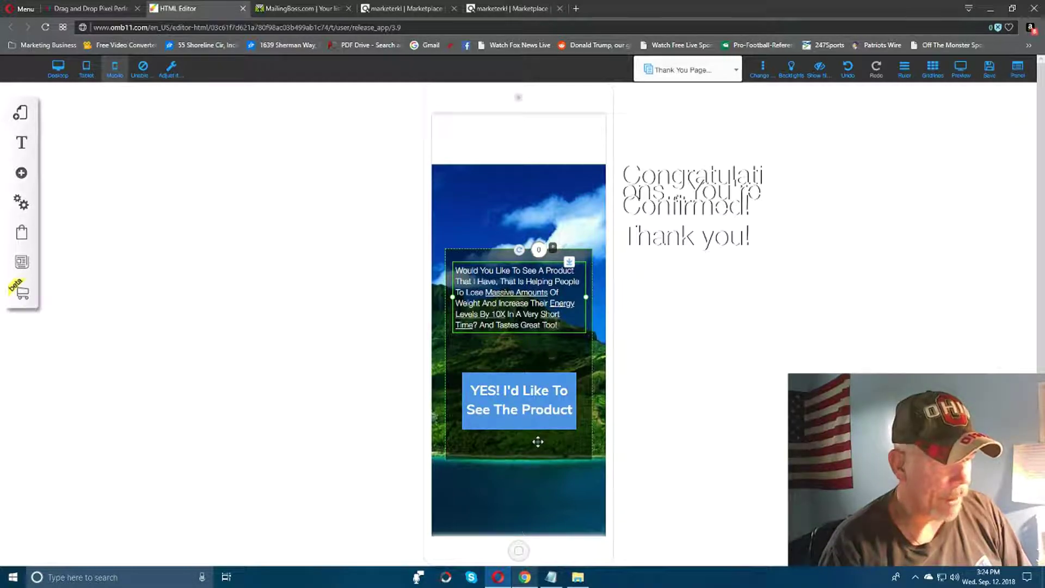
# Move the dark box with its text and button lower on the background image and center it horizontally.
pyautogui.moveTo(538, 441); pyautogui.dragTo(538, 487)
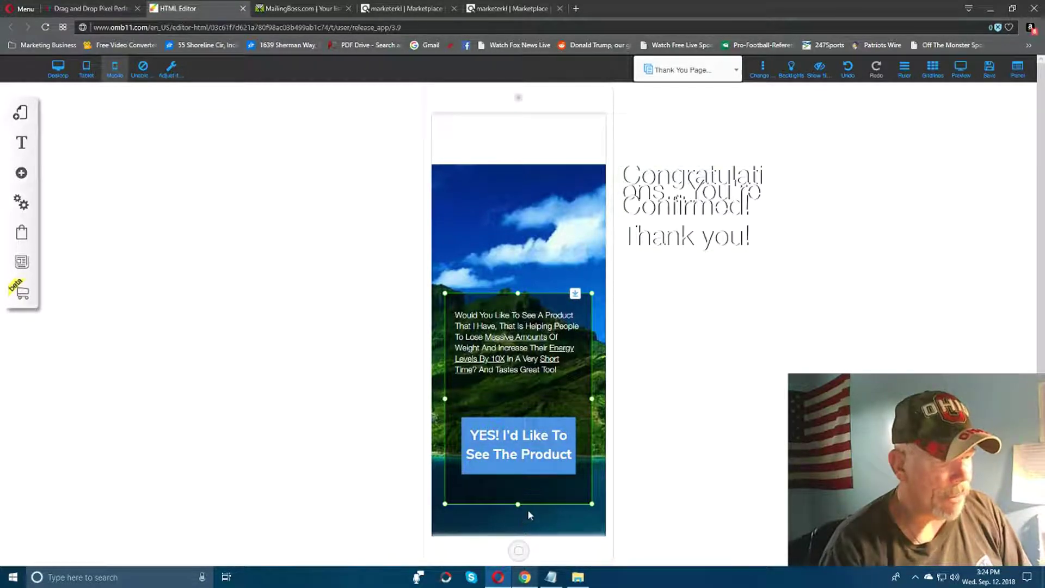
pyautogui.rightClick(539, 487)
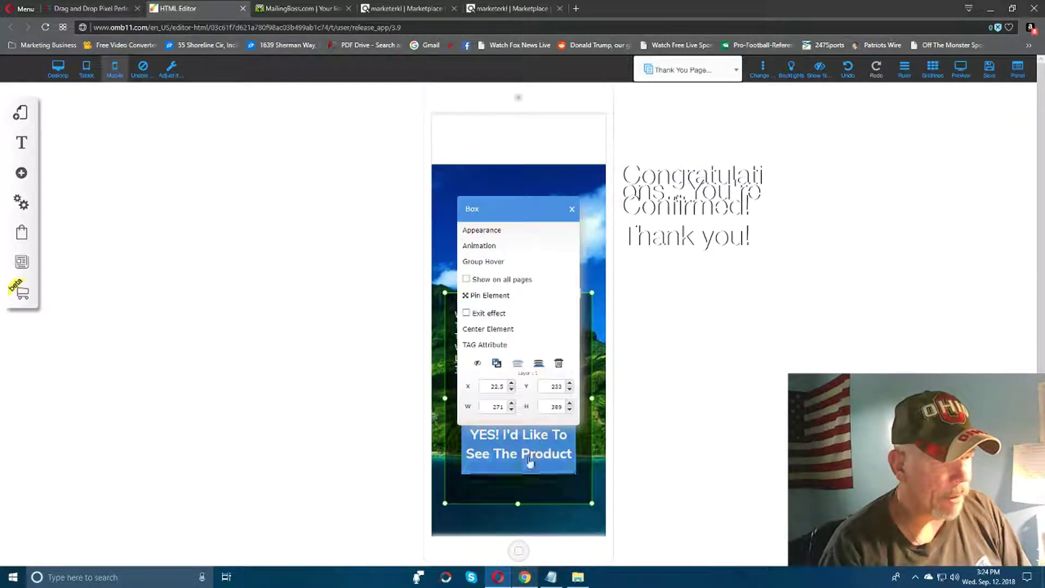
pyautogui.click(499, 328)
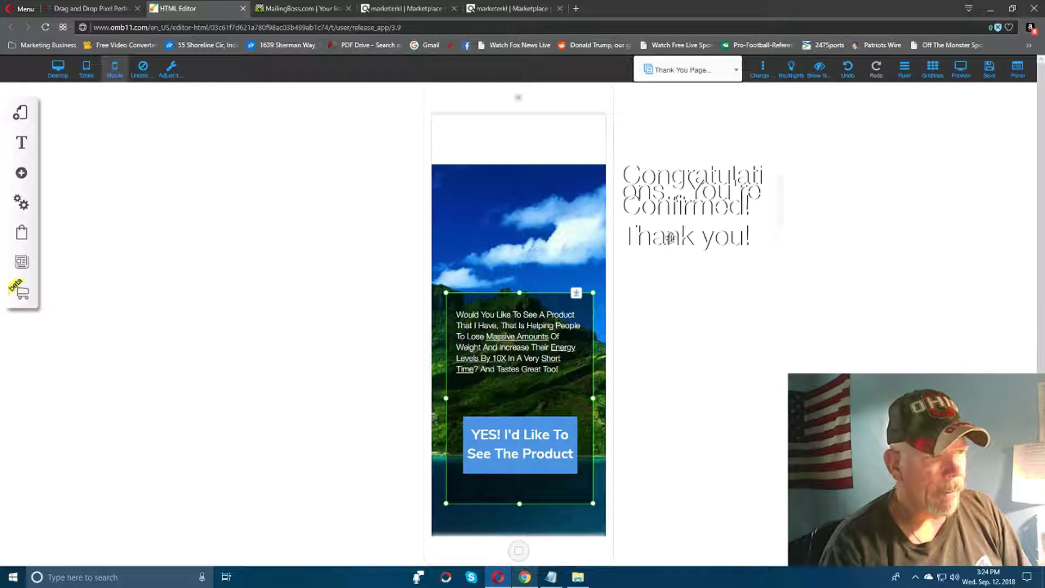
# Move the "Congratulations...You're Confirmed! Thank you!" heading onto the sky area of the mobile page and color it white.
pyautogui.moveTo(667, 197); pyautogui.dragTo(488, 208)
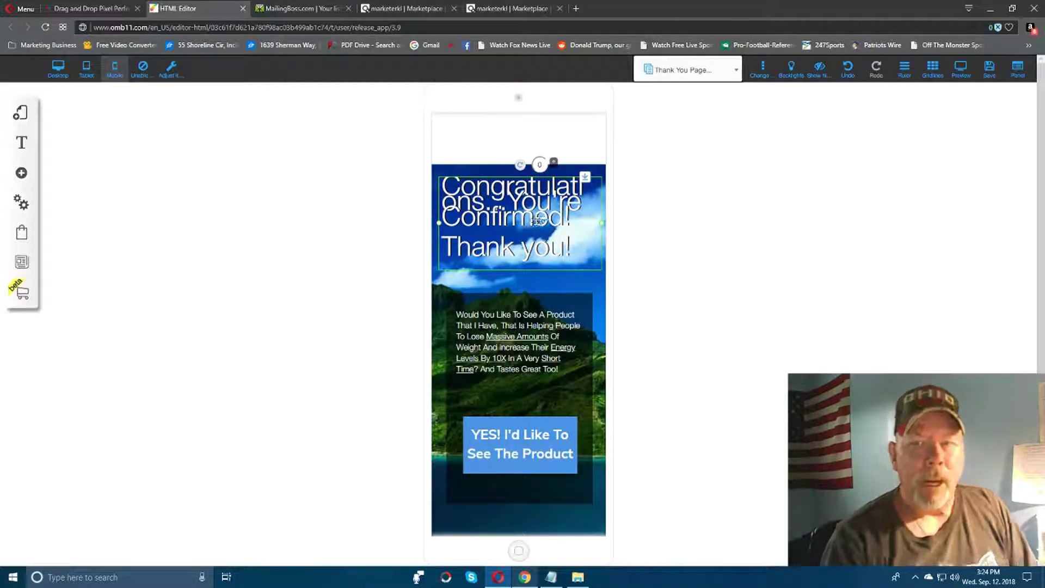
pyautogui.rightClick(528, 220)
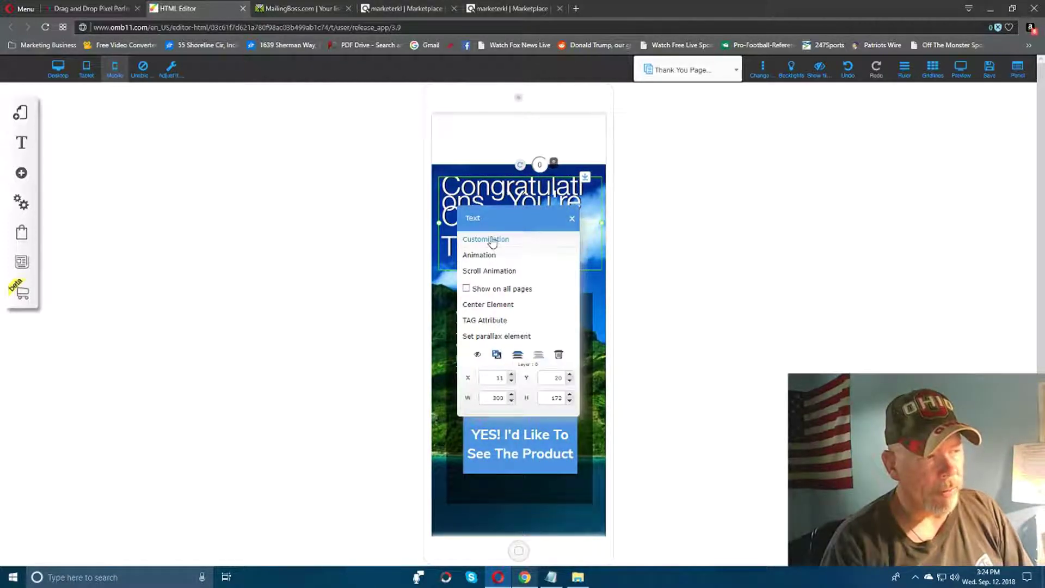
pyautogui.click(498, 239)
pyautogui.click(434, 358)
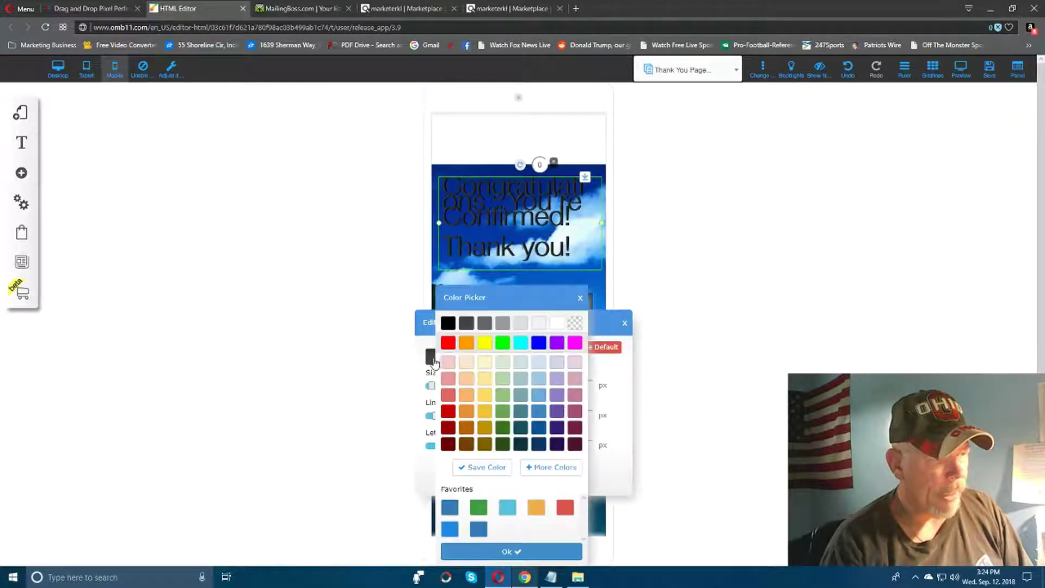
pyautogui.click(557, 326)
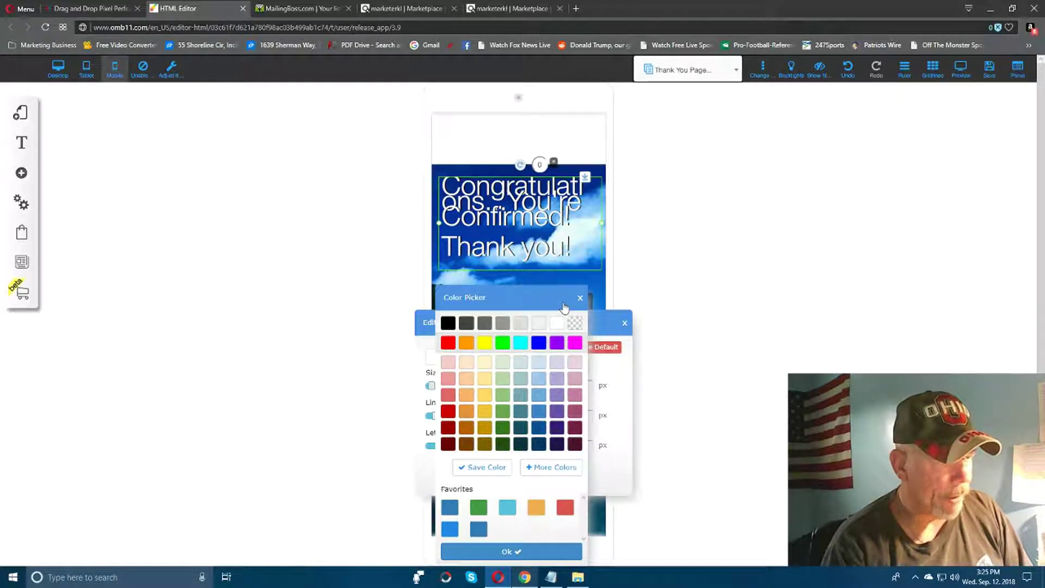
pyautogui.click(534, 551)
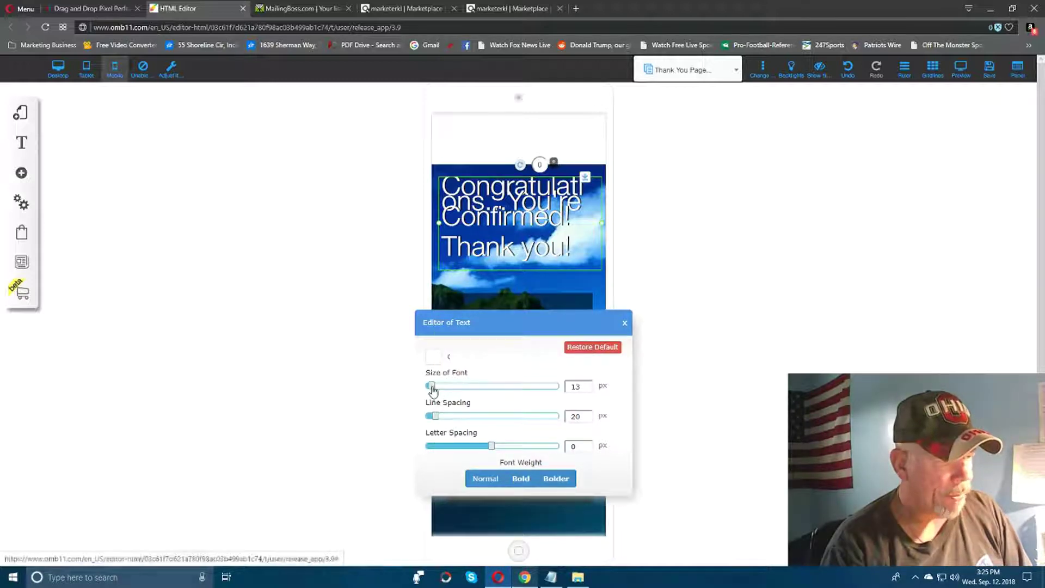
# Set the heading's font size to 18 px and move it slightly lower in the sky area.
pyautogui.moveTo(434, 388)
pyautogui.mouseDown()
pyautogui.moveTo(446, 389)
pyautogui.moveTo(437, 390)
pyautogui.mouseUp()
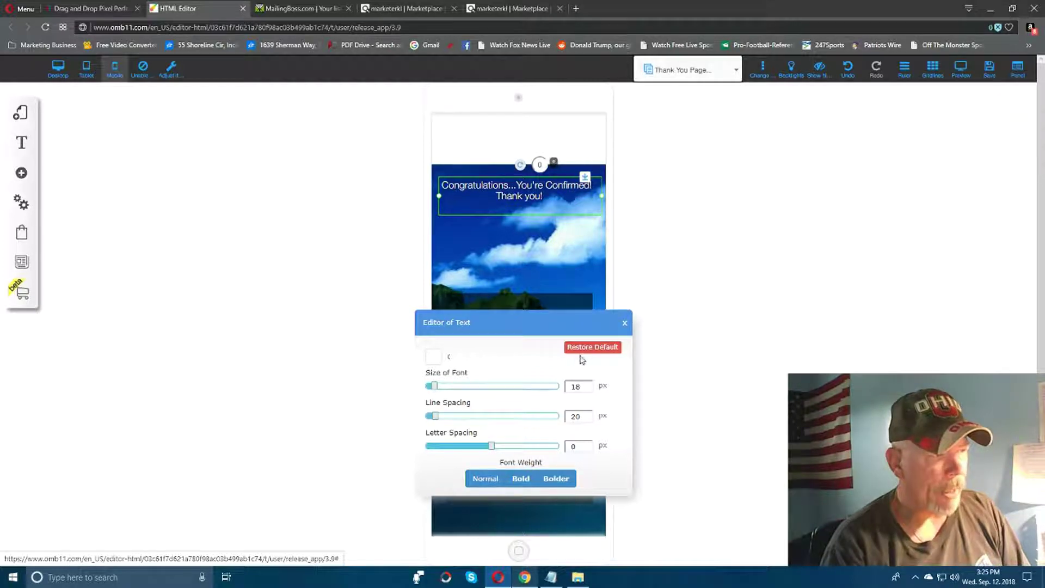
pyautogui.click(624, 325)
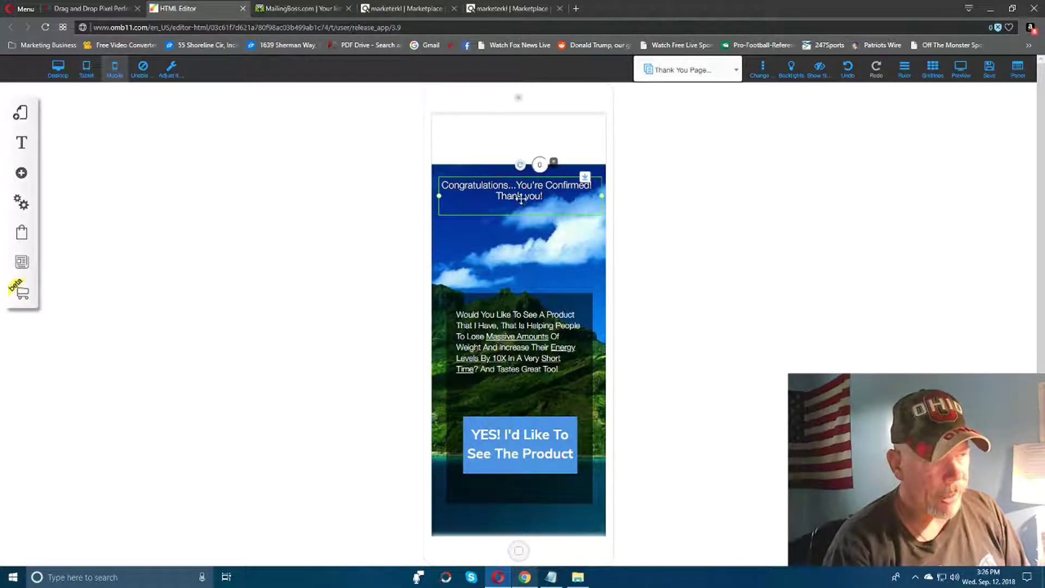
pyautogui.moveTo(519, 206); pyautogui.dragTo(520, 231)
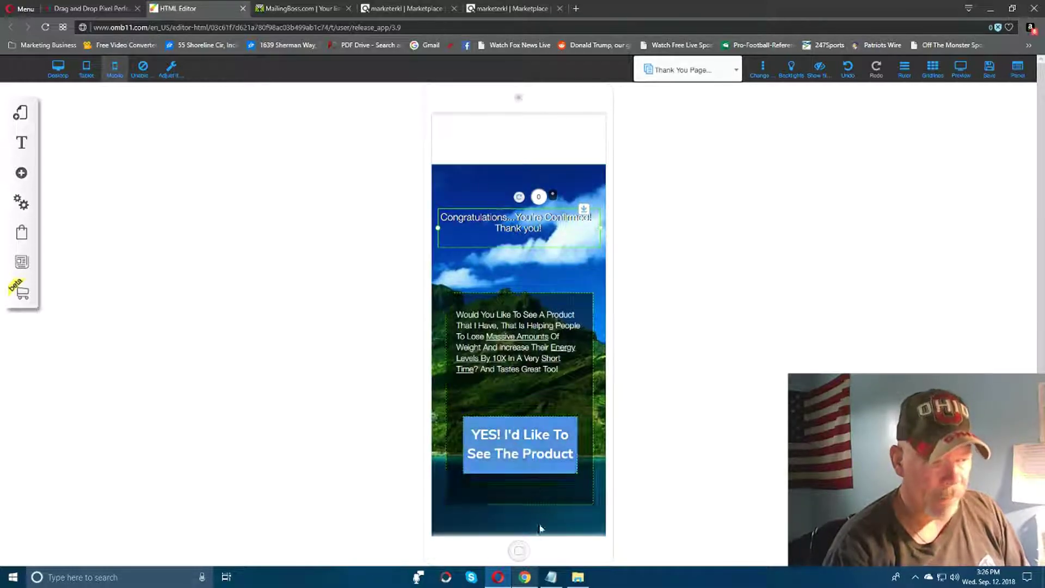
# Center the confirmation heading, the paragraph, the dark box and the blue button on the mobile layout.
pyautogui.scroll(-2, 544, 512)
pyautogui.scroll(-1, 544, 512)
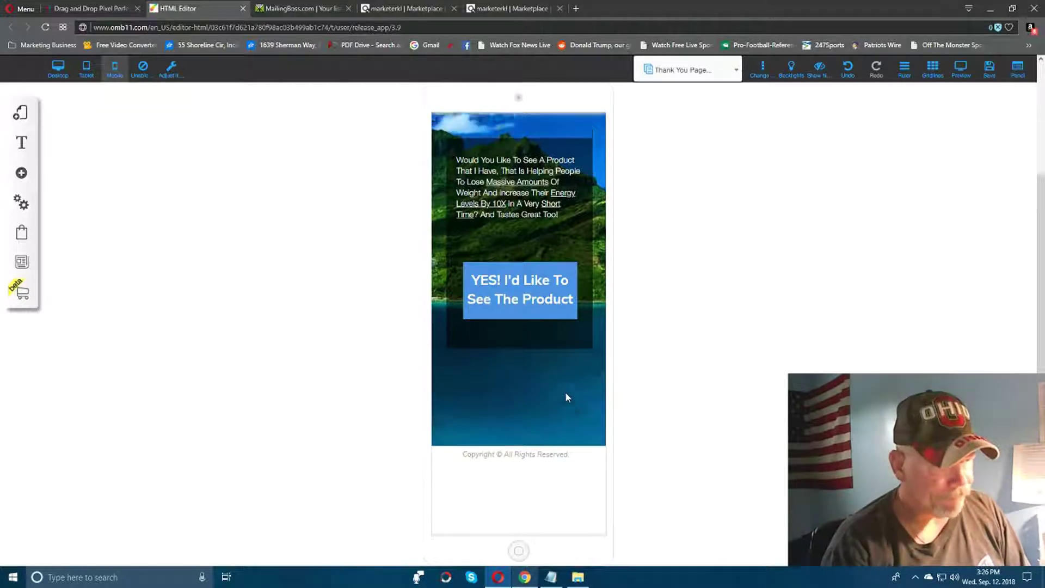
pyautogui.hotkey('ctrl', 'z')
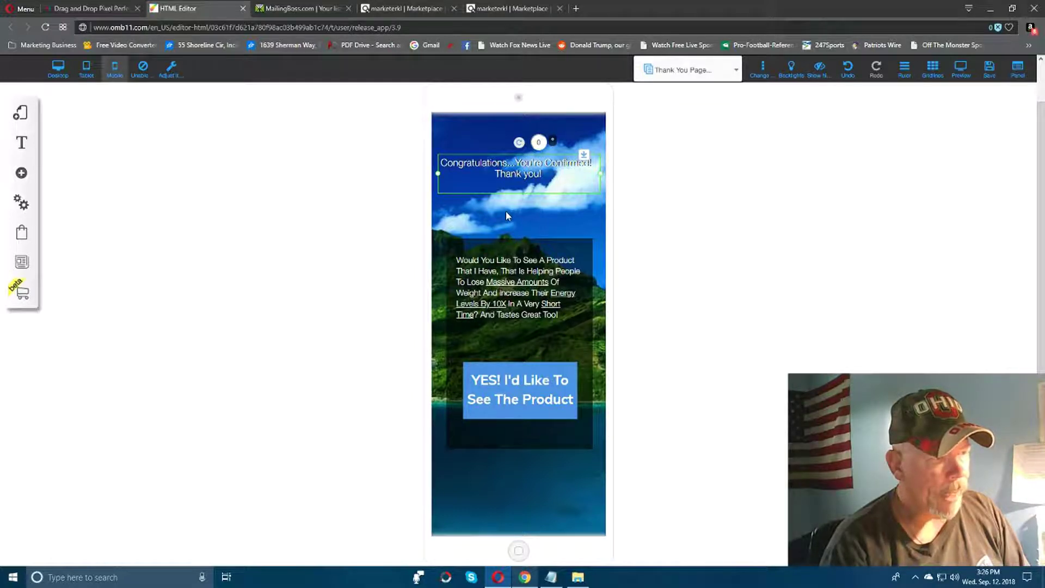
pyautogui.click(514, 168)
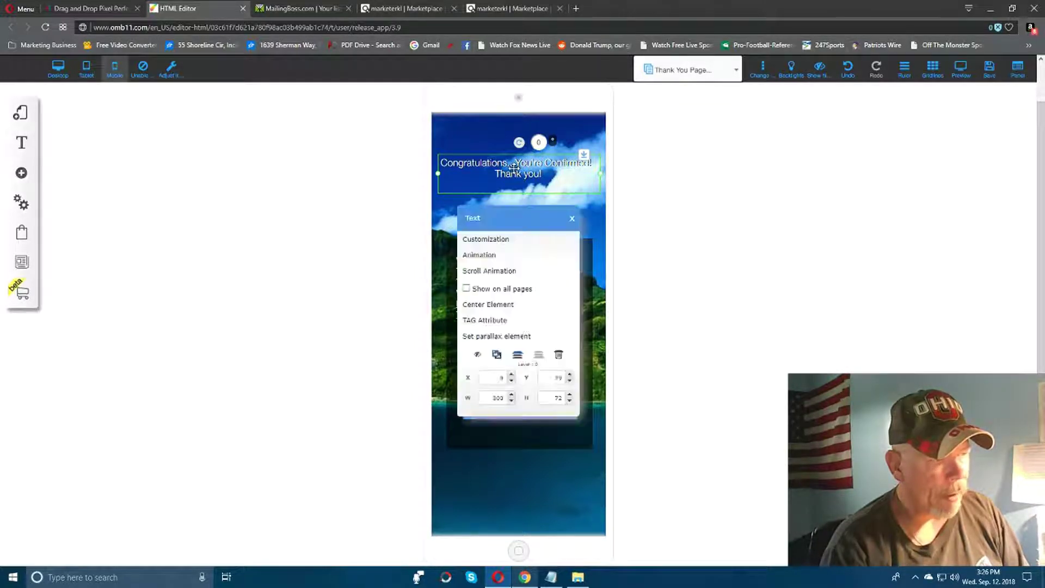
pyautogui.click(505, 307)
pyautogui.click(516, 299)
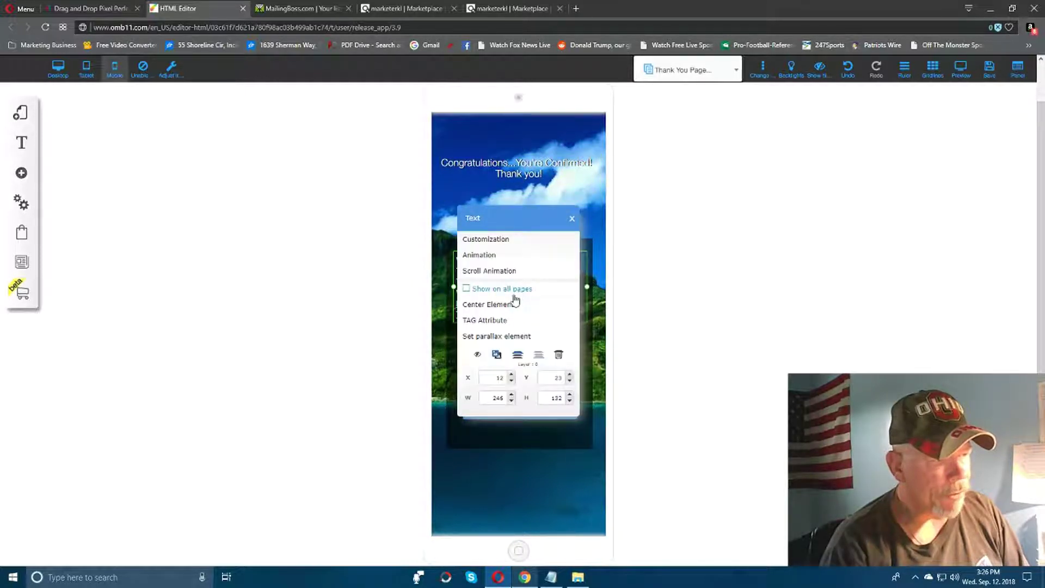
pyautogui.click(506, 306)
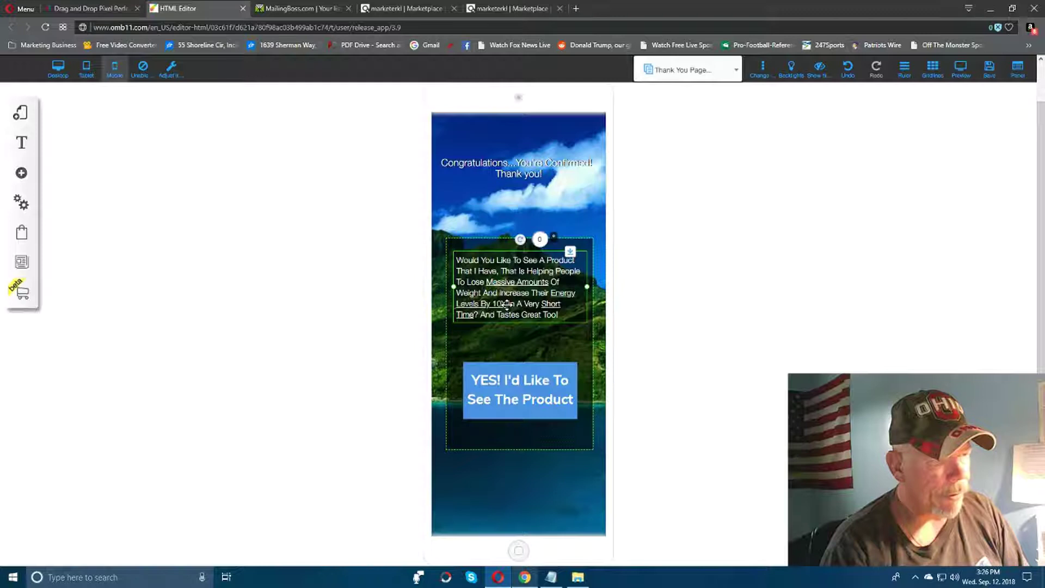
pyautogui.click(516, 343)
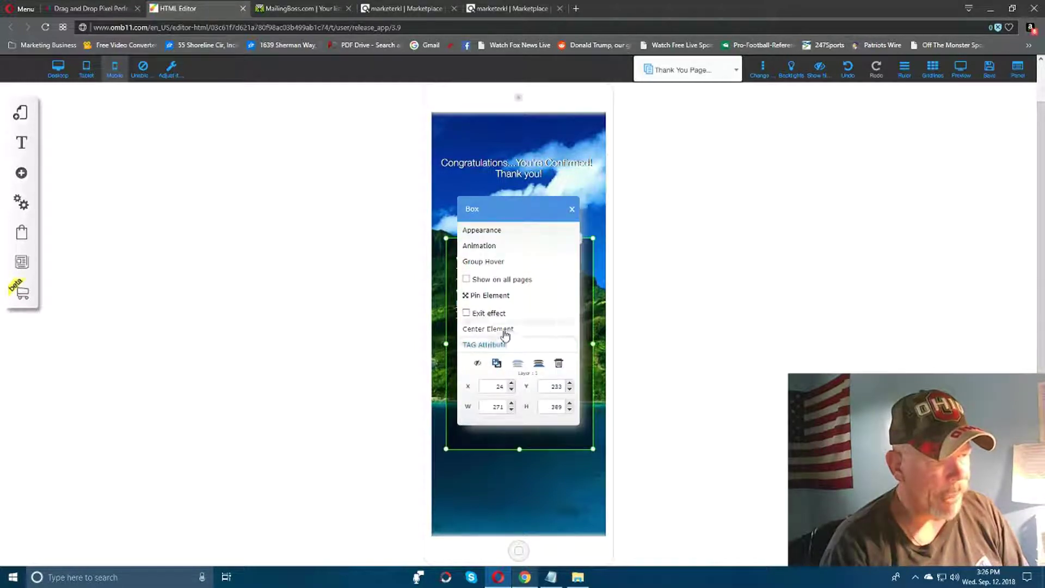
pyautogui.click(503, 329)
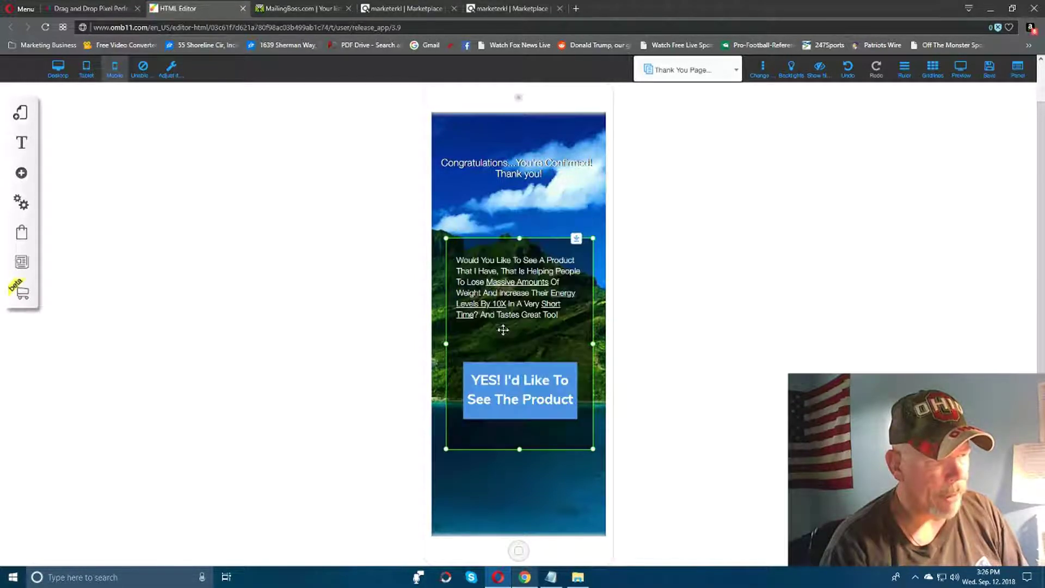
pyautogui.click(517, 402)
pyautogui.click(496, 345)
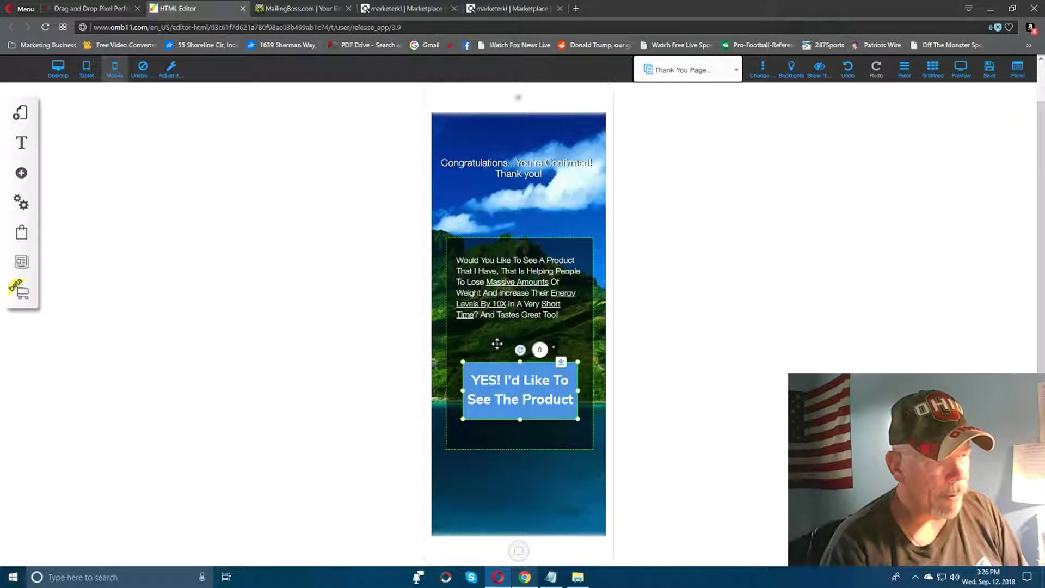
# Check the mobile page down to the copyright footer and save the Free Ebook layout and Thank You Page changes.
pyautogui.scroll(-2, 674, 455)
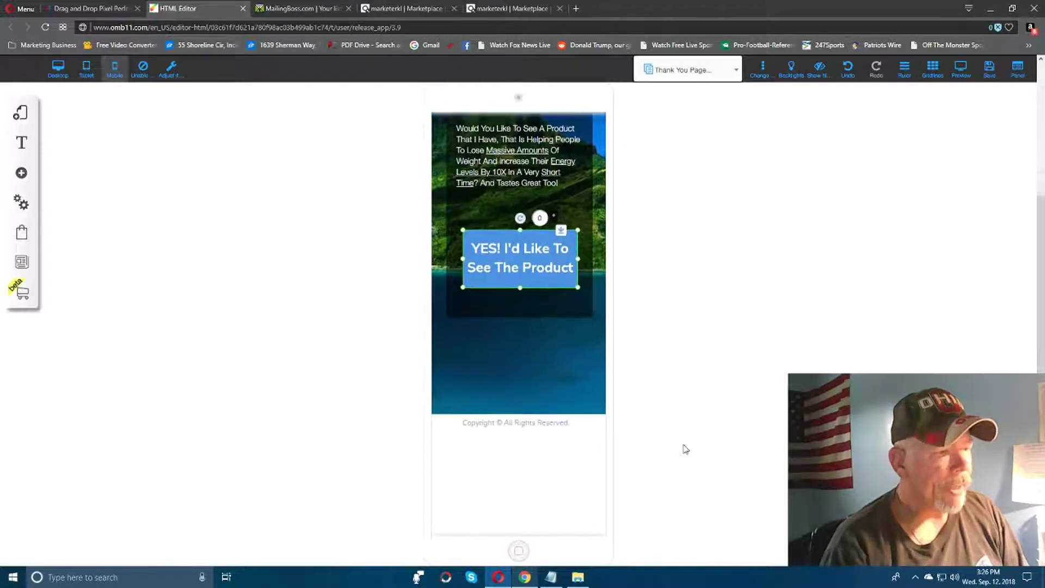
pyautogui.scroll(3, 694, 457)
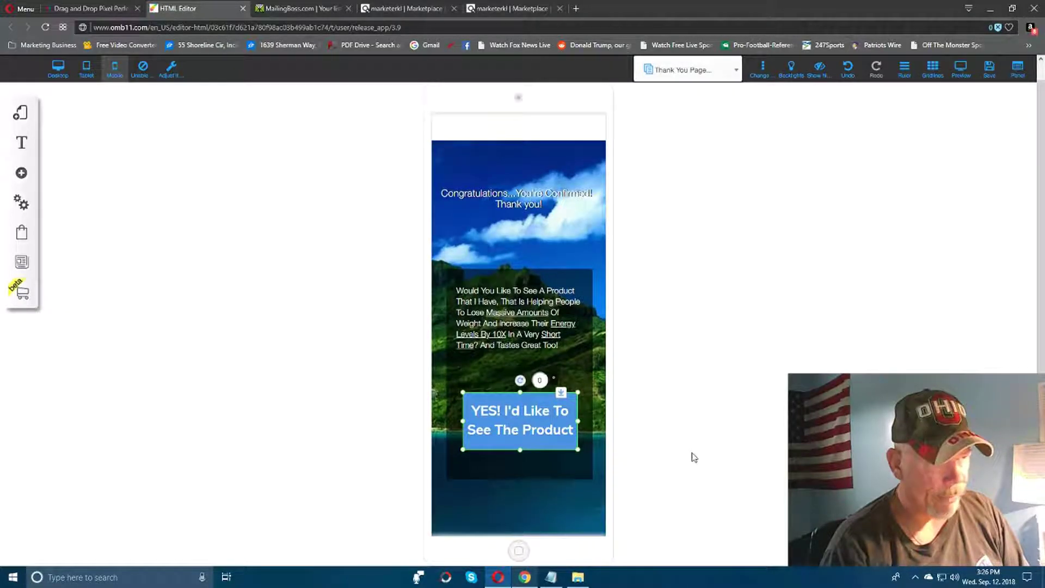
pyautogui.scroll(-2, 695, 457)
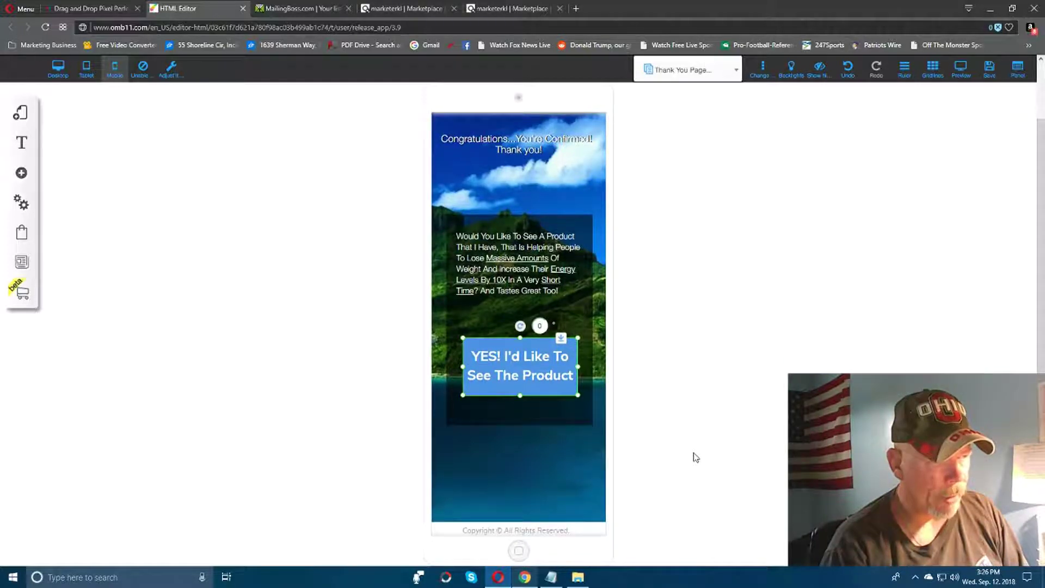
pyautogui.scroll(-2, 694, 457)
pyautogui.scroll(4, 696, 457)
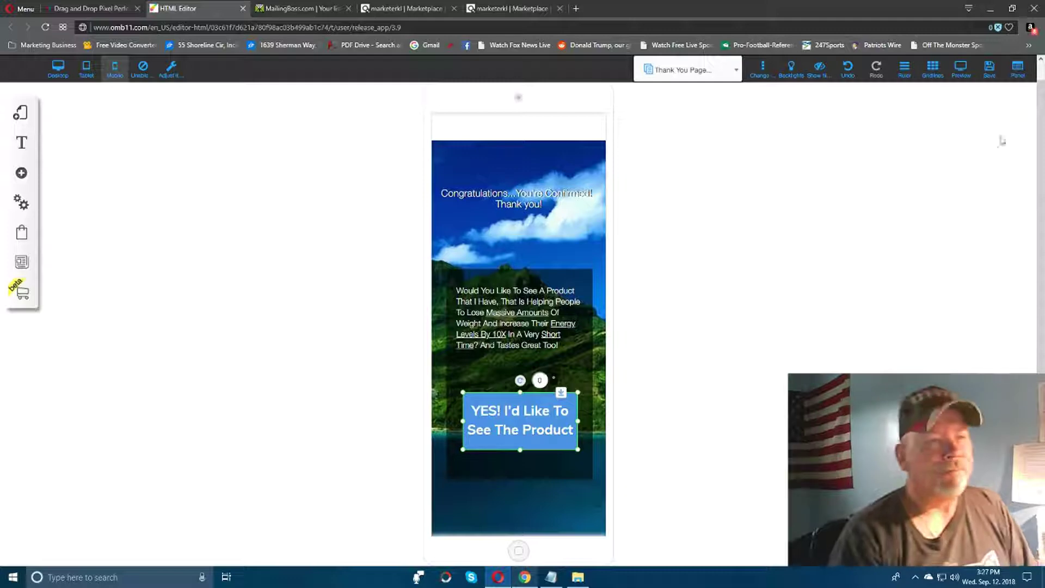
pyautogui.click(988, 69)
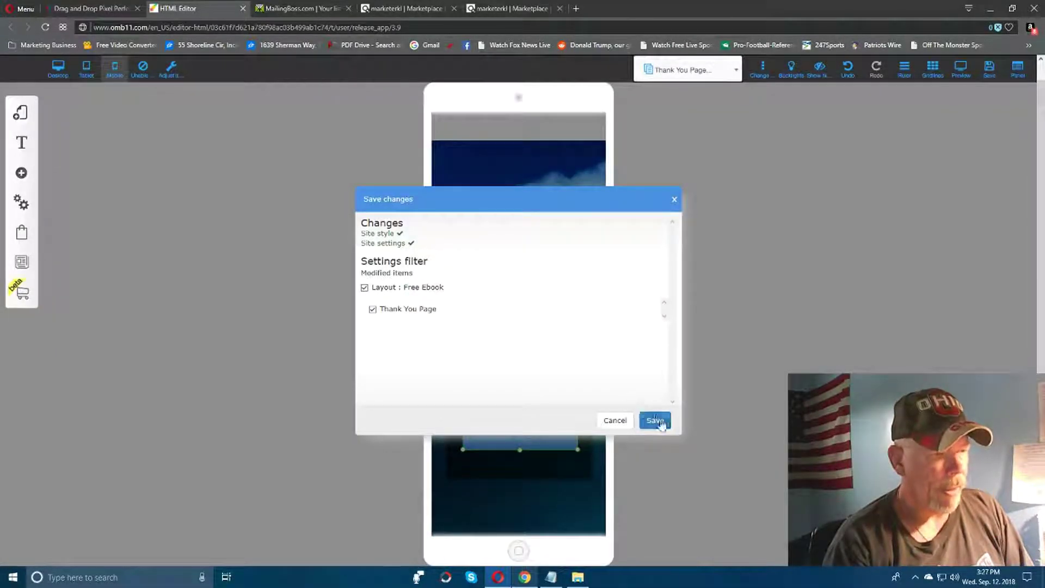
pyautogui.click(655, 422)
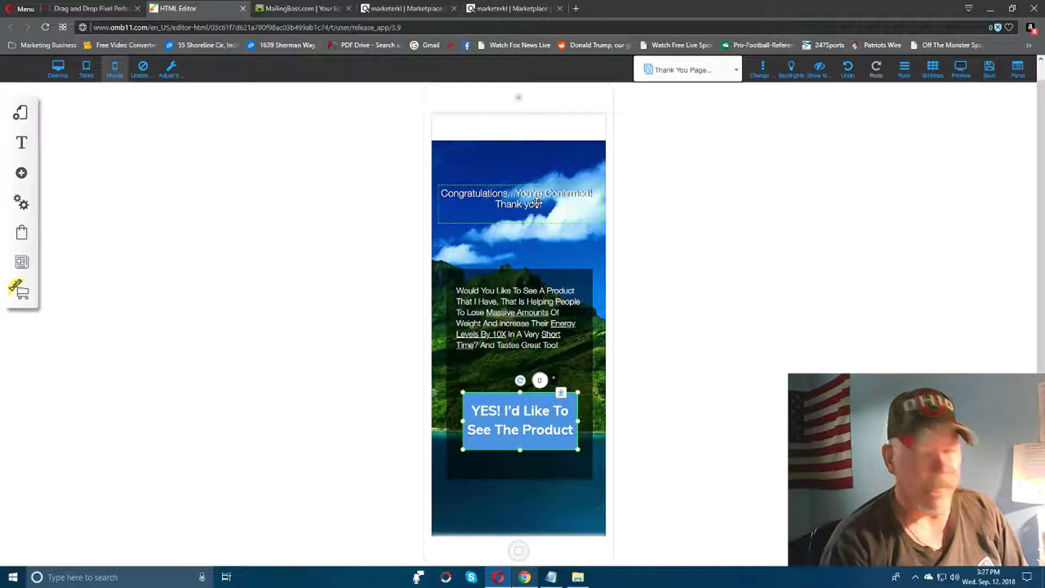
# Try placing the heading in the white strip above the background image, then return it to the sky area, acknowledging the root element alerts.
pyautogui.moveTo(536, 203); pyautogui.dragTo(532, 133)
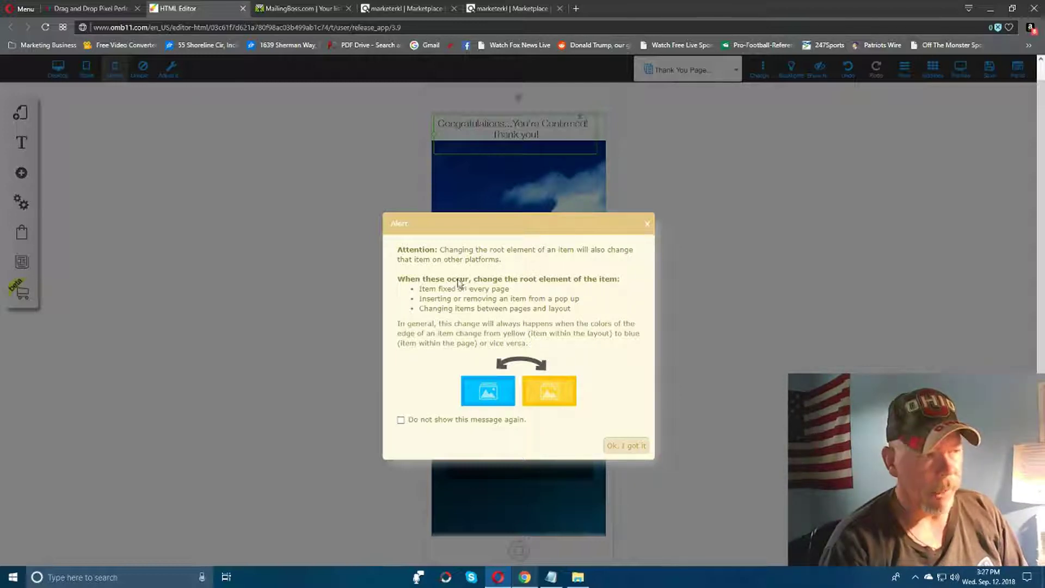
pyautogui.click(625, 446)
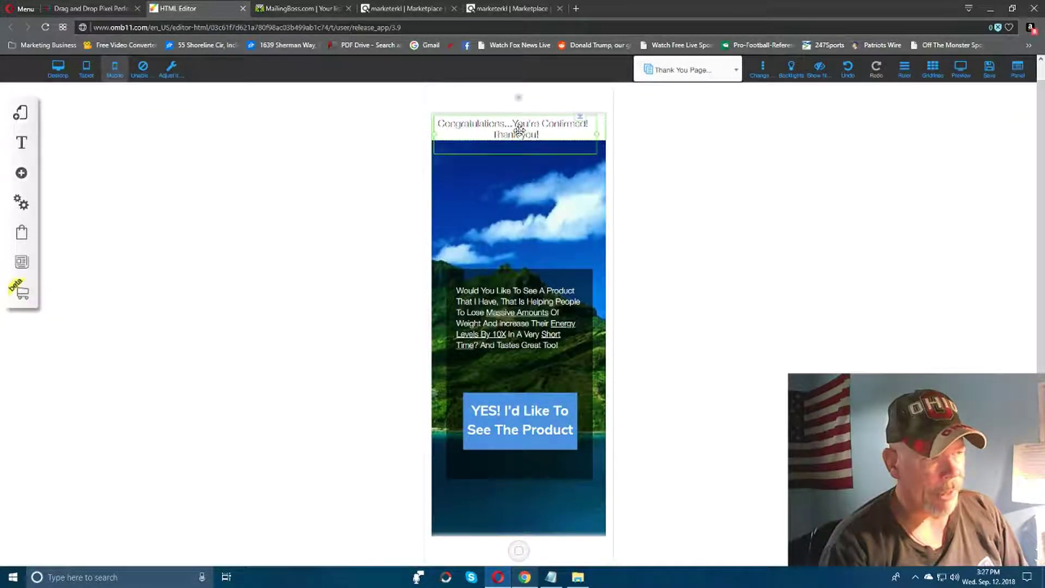
pyautogui.moveTo(519, 131)
pyautogui.mouseDown()
pyautogui.moveTo(522, 207)
pyautogui.moveTo(523, 143)
pyautogui.mouseUp()
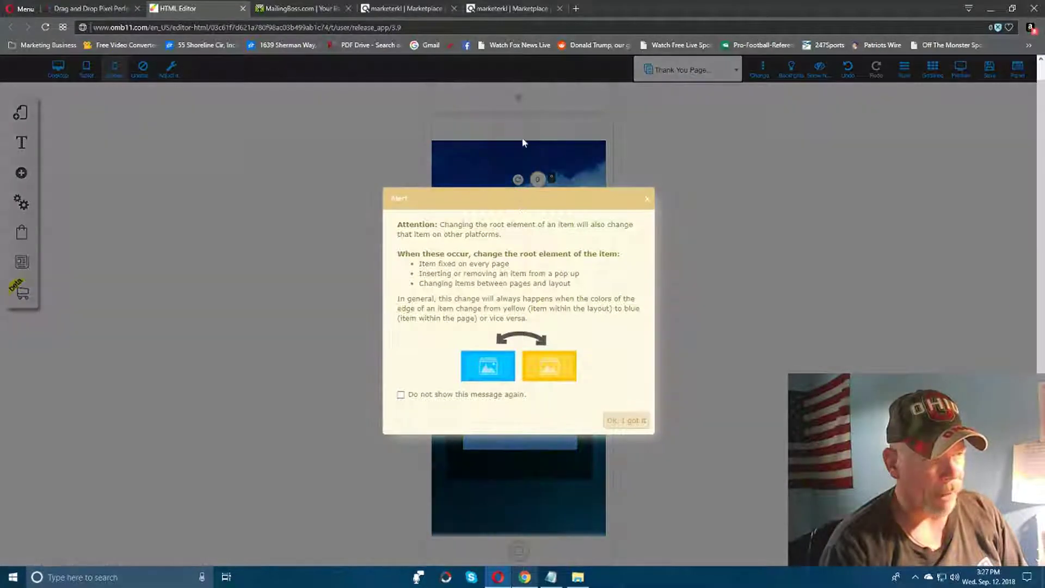
pyautogui.click(626, 420)
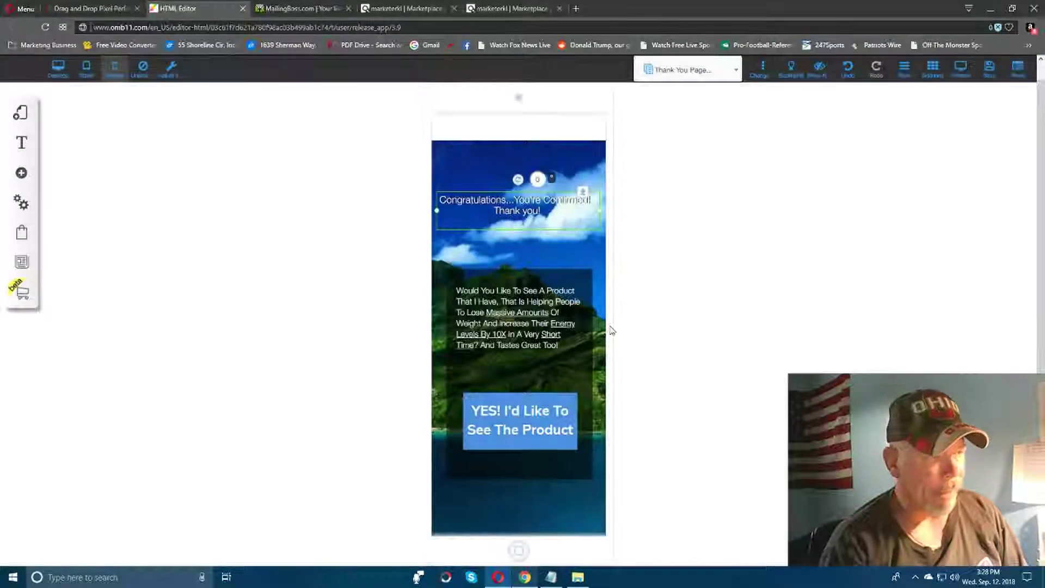
# Center the repositioned heading horizontally and save the layout and Thank You Page again.
pyautogui.rightClick(501, 207)
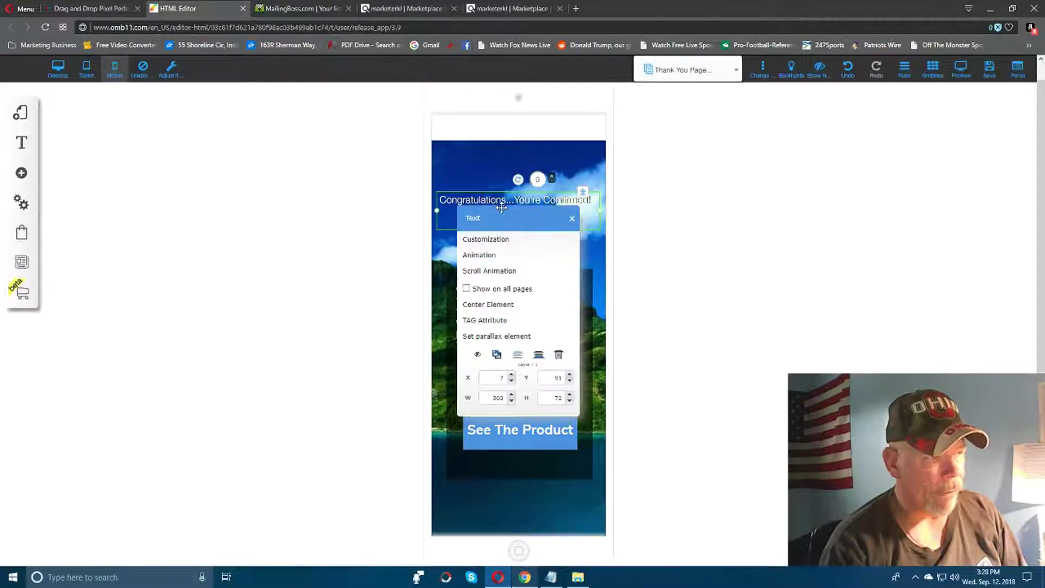
pyautogui.click(505, 304)
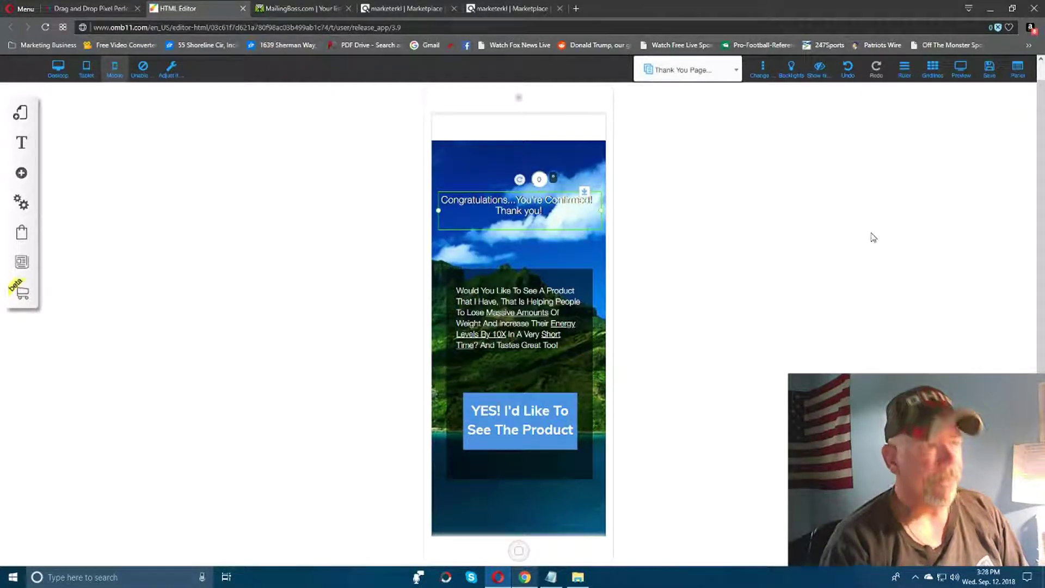
pyautogui.click(988, 68)
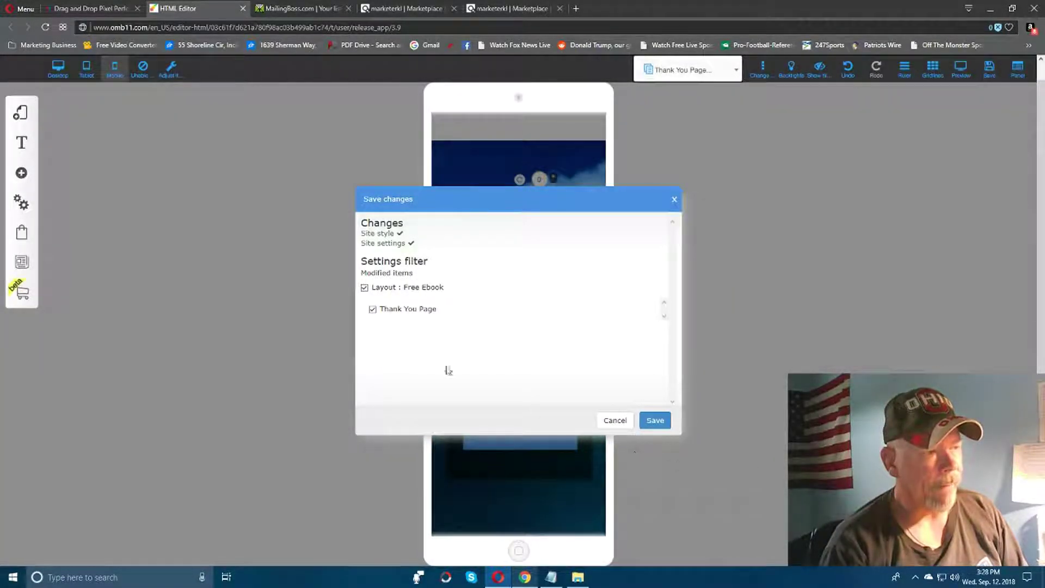
pyautogui.click(654, 421)
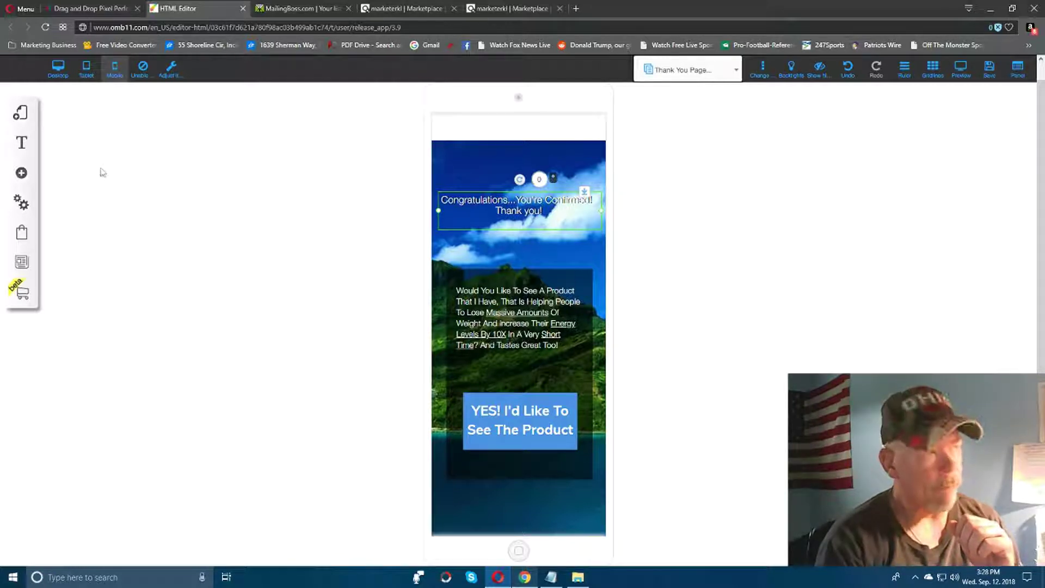
# In the tablet layout, lower the dark box and copyright footer and bring the confirmation heading onto the background image.
pyautogui.click(86, 68)
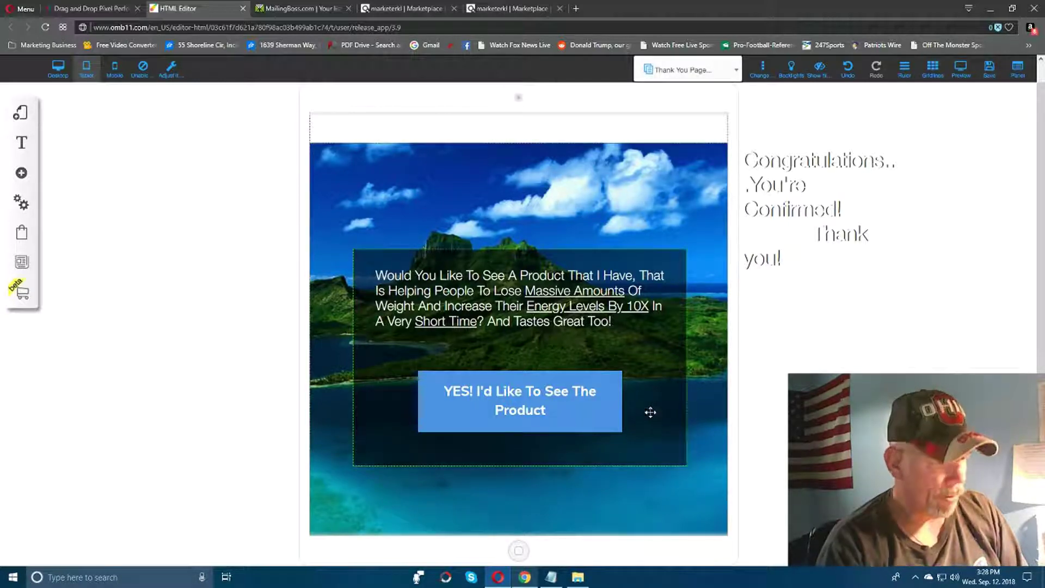
pyautogui.moveTo(650, 412); pyautogui.dragTo(650, 458)
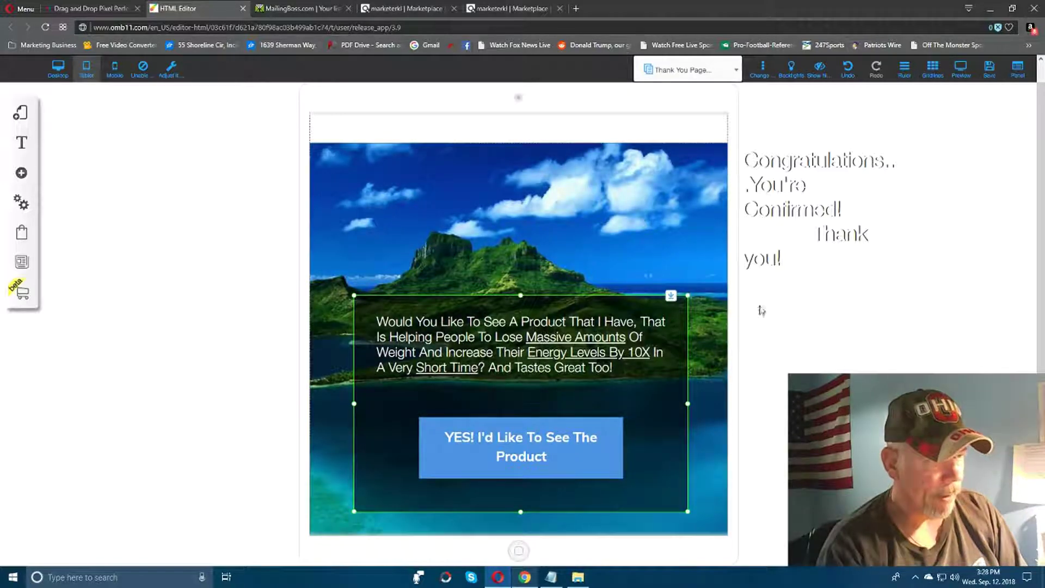
pyautogui.moveTo(785, 184); pyautogui.dragTo(475, 185)
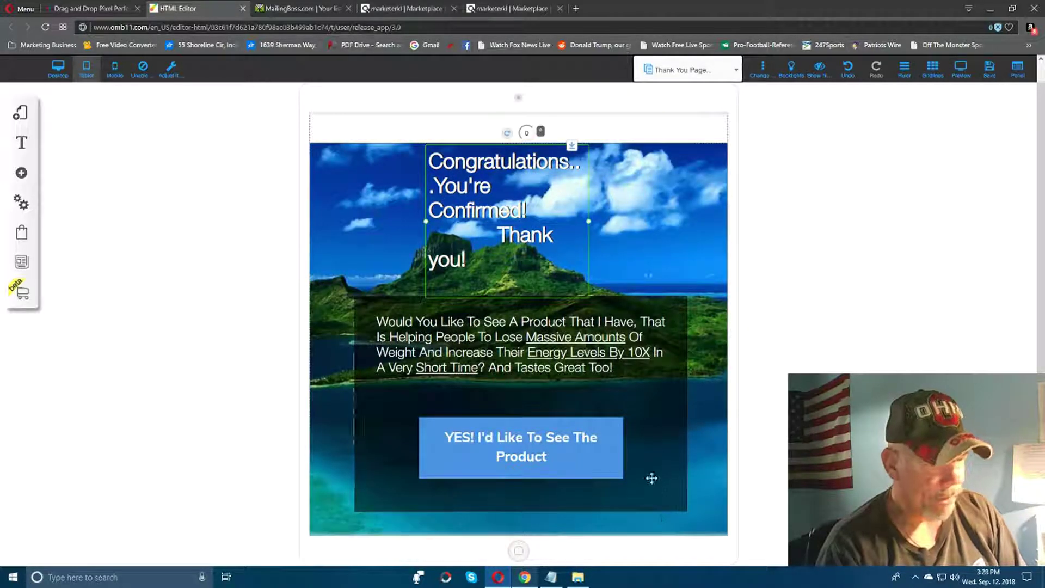
pyautogui.moveTo(651, 478)
pyautogui.mouseDown()
pyautogui.moveTo(651, 492)
pyautogui.moveTo(660, 489)
pyautogui.mouseUp()
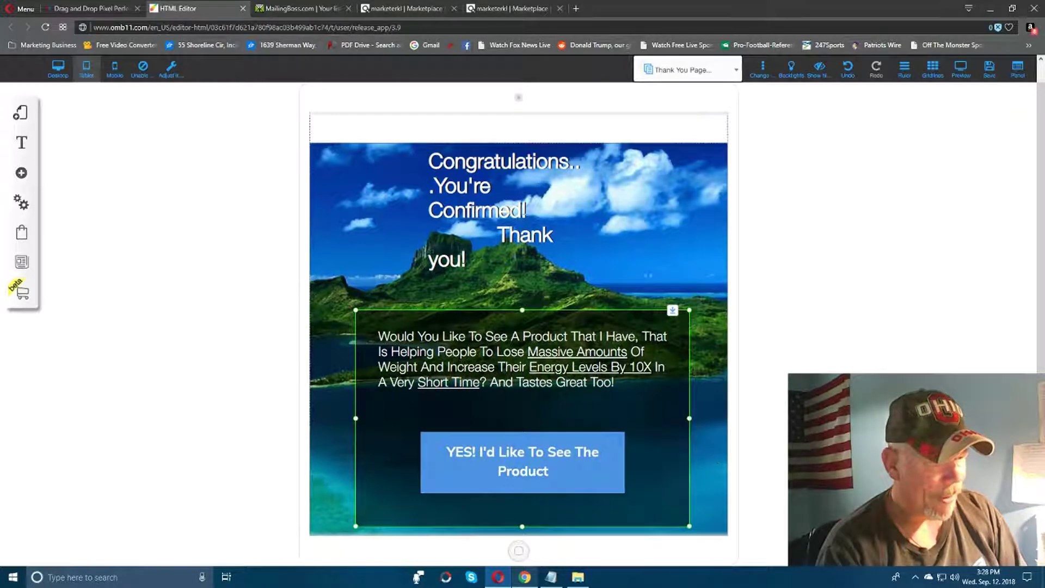
pyautogui.scroll(-1, 565, 340)
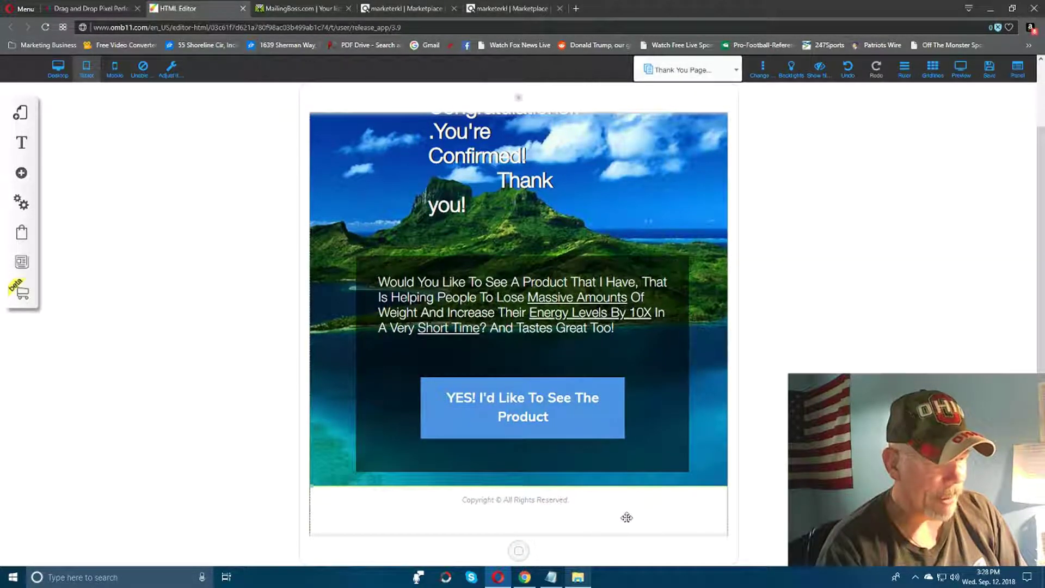
pyautogui.moveTo(626, 516); pyautogui.dragTo(627, 543)
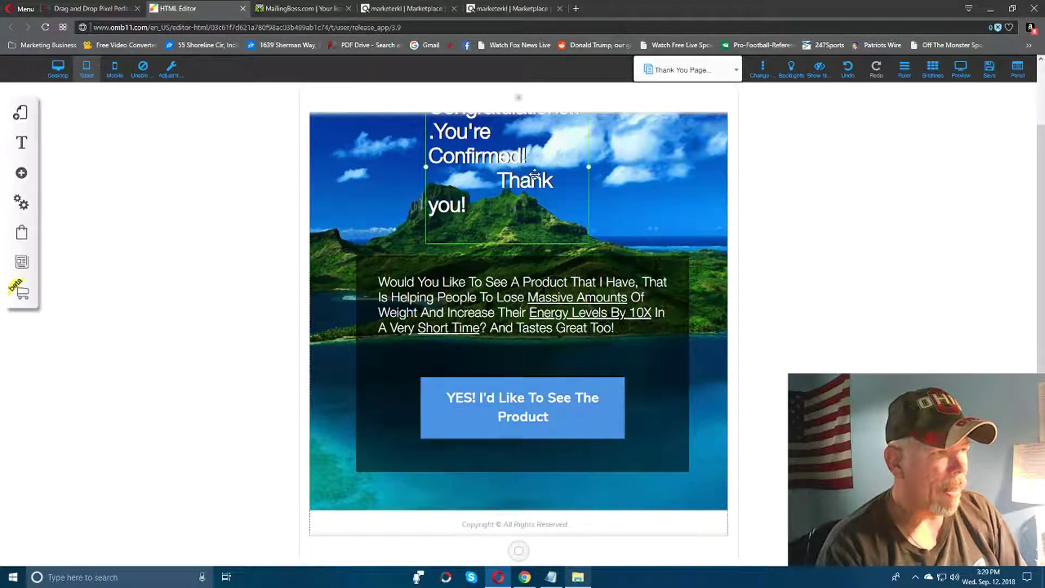
# Widen the tablet heading to about 611 px so it fits on two lines, and place it in the sky area.
pyautogui.moveTo(589, 170); pyautogui.dragTo(680, 191)
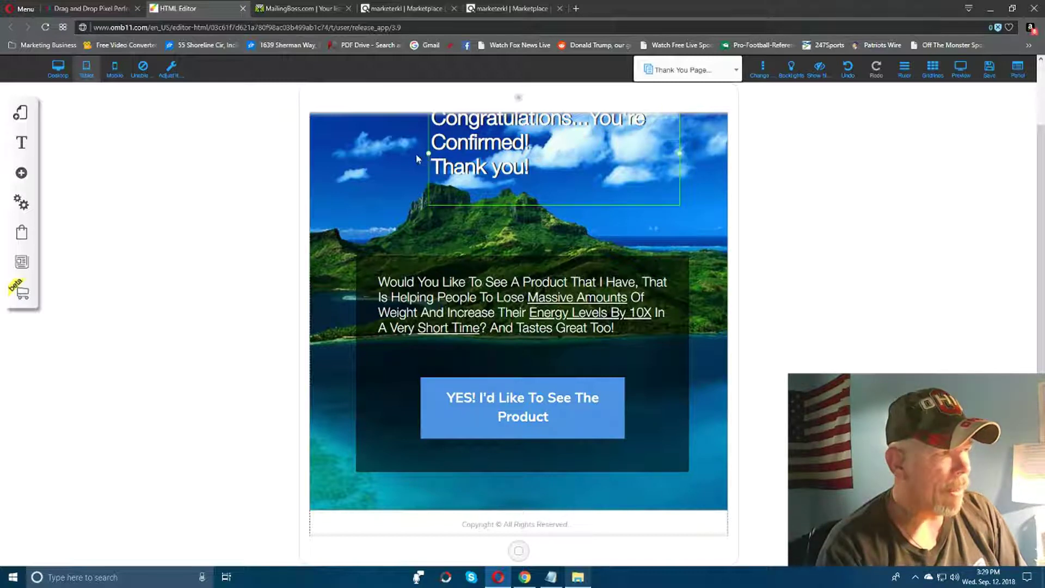
pyautogui.moveTo(429, 154); pyautogui.dragTo(355, 154)
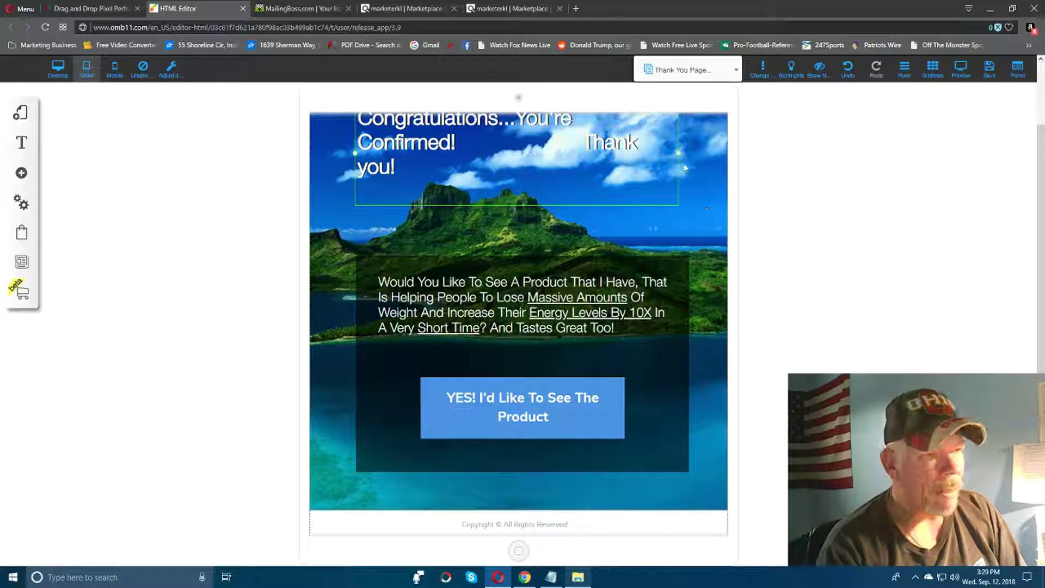
pyautogui.moveTo(680, 159); pyautogui.dragTo(688, 159)
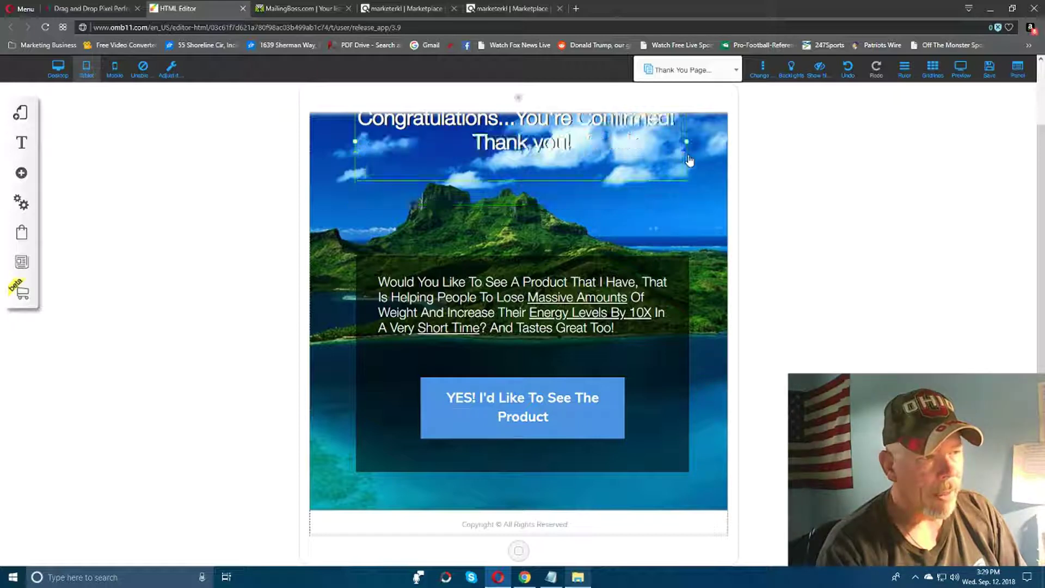
pyautogui.moveTo(562, 142); pyautogui.dragTo(559, 185)
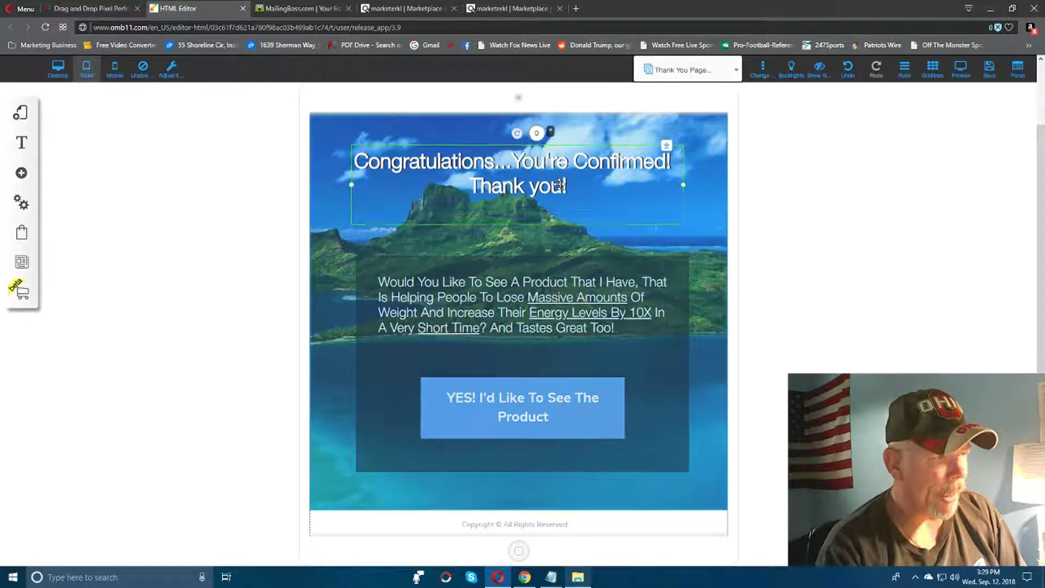
# Center the confirmation heading, the dark box, the blue button and the paragraph on the tablet layout.
pyautogui.rightClick(516, 181)
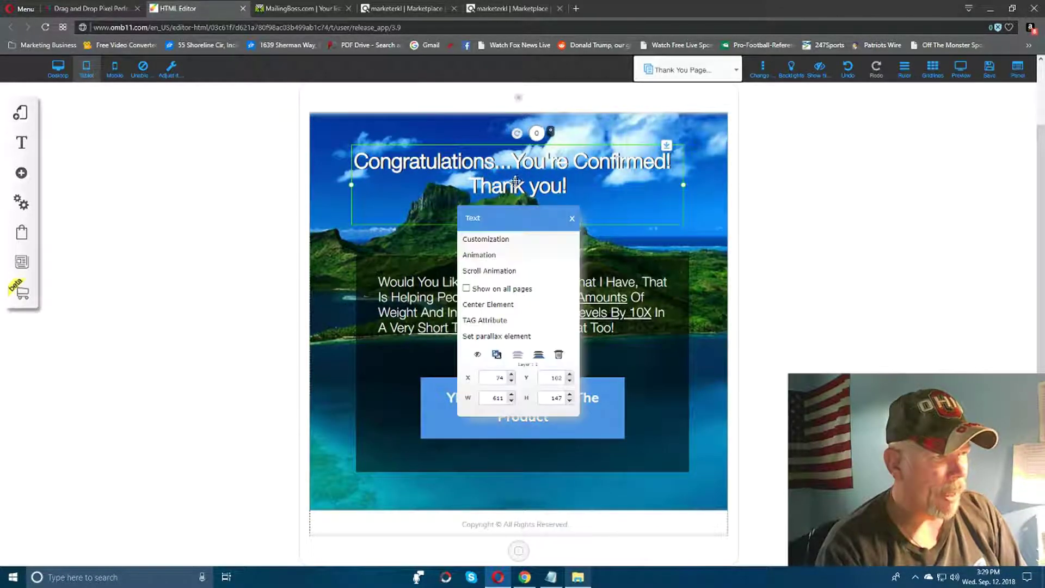
pyautogui.click(501, 305)
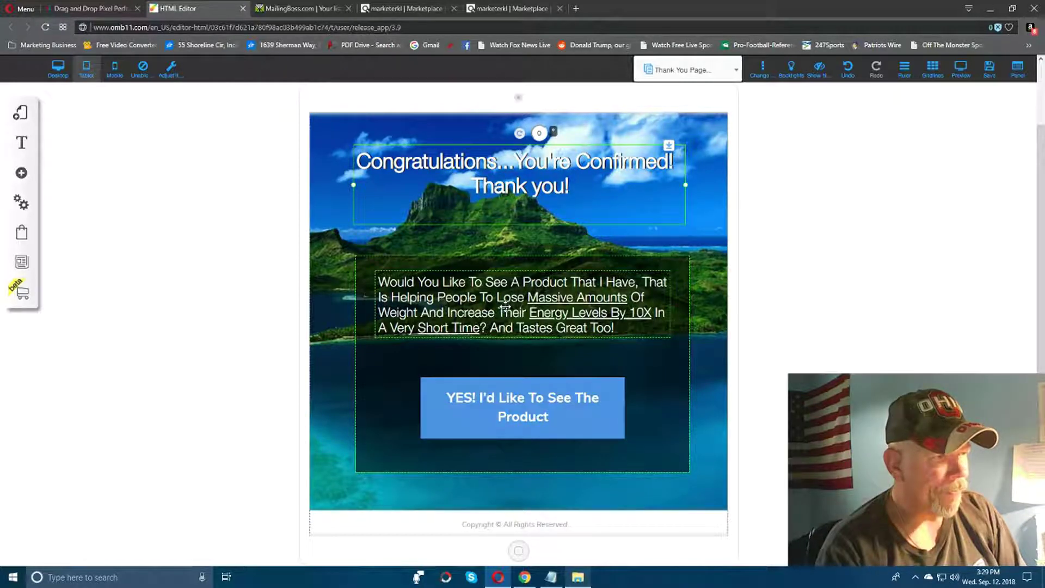
pyautogui.rightClick(505, 308)
pyautogui.click(501, 305)
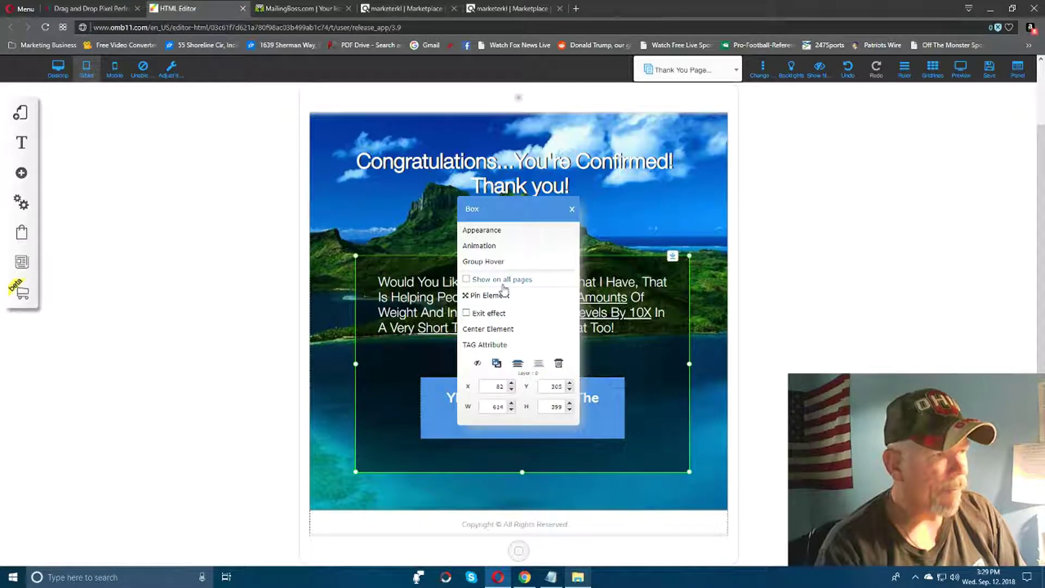
pyautogui.click(497, 330)
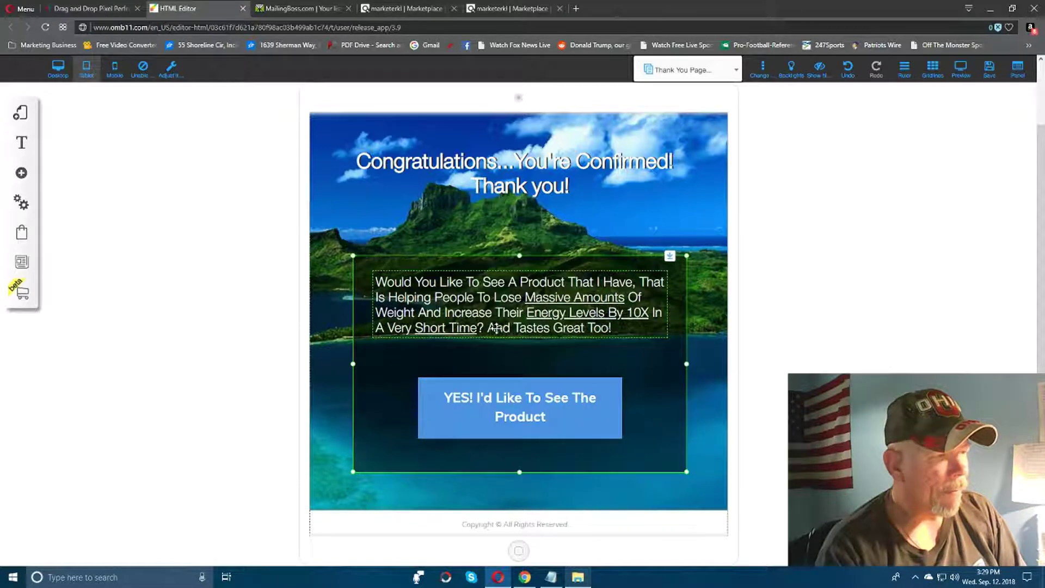
pyautogui.click(517, 412)
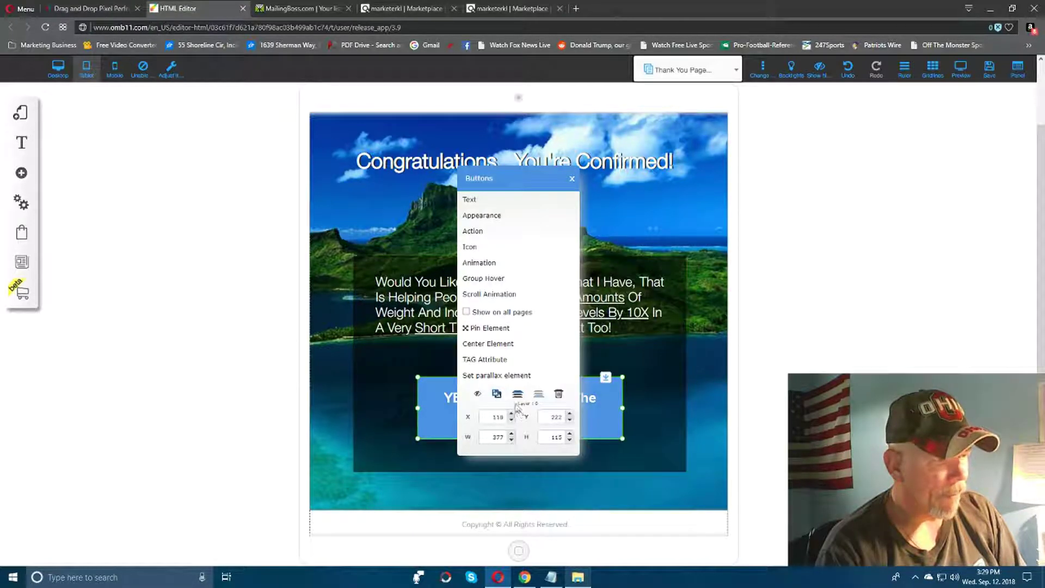
pyautogui.click(489, 343)
pyautogui.click(497, 304)
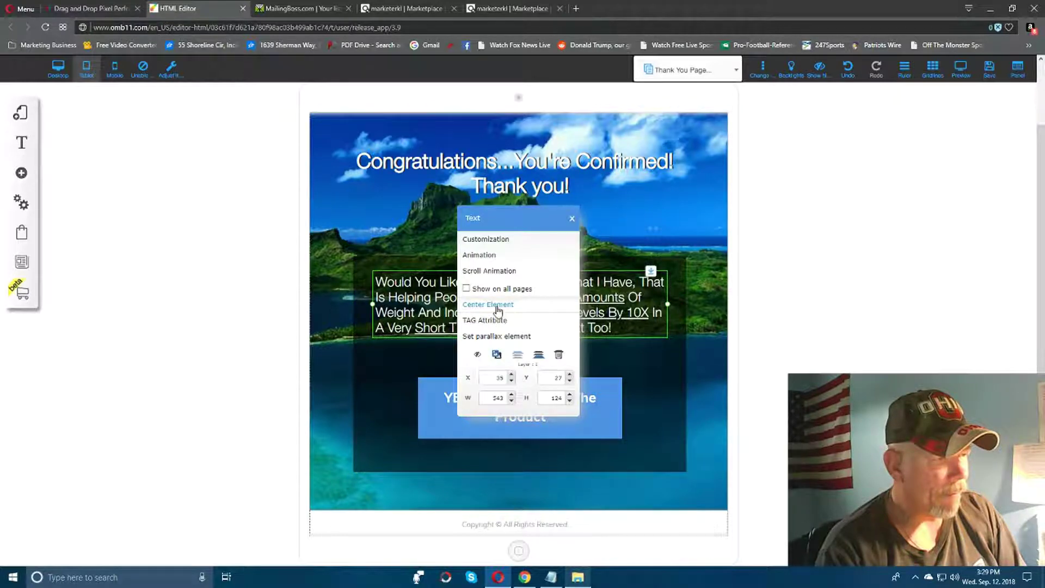
pyautogui.click(496, 306)
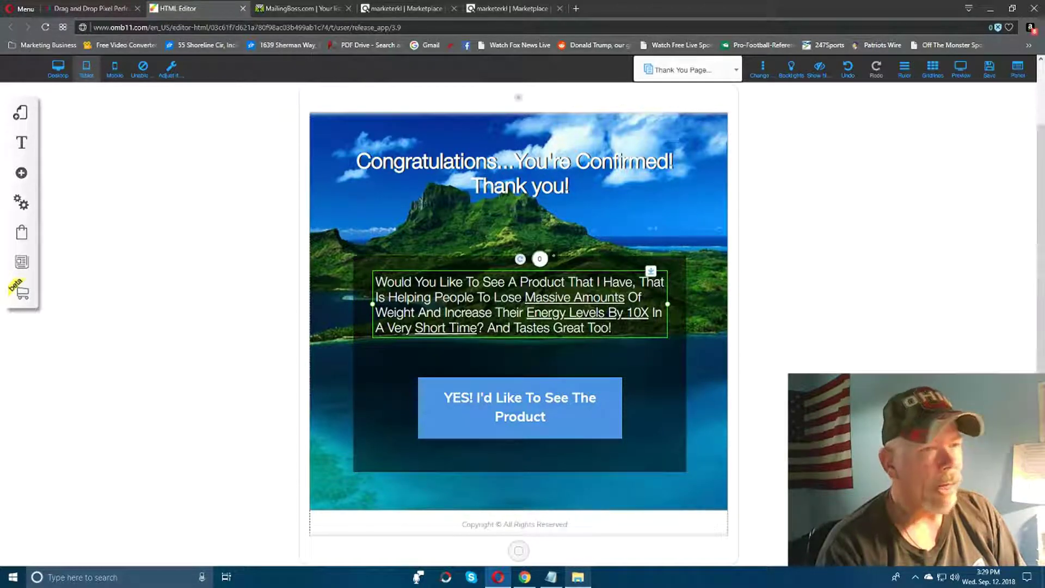
# Save the Free Ebook layout and Thank You Page changes, and save once more from the mobile layout.
pyautogui.click(989, 68)
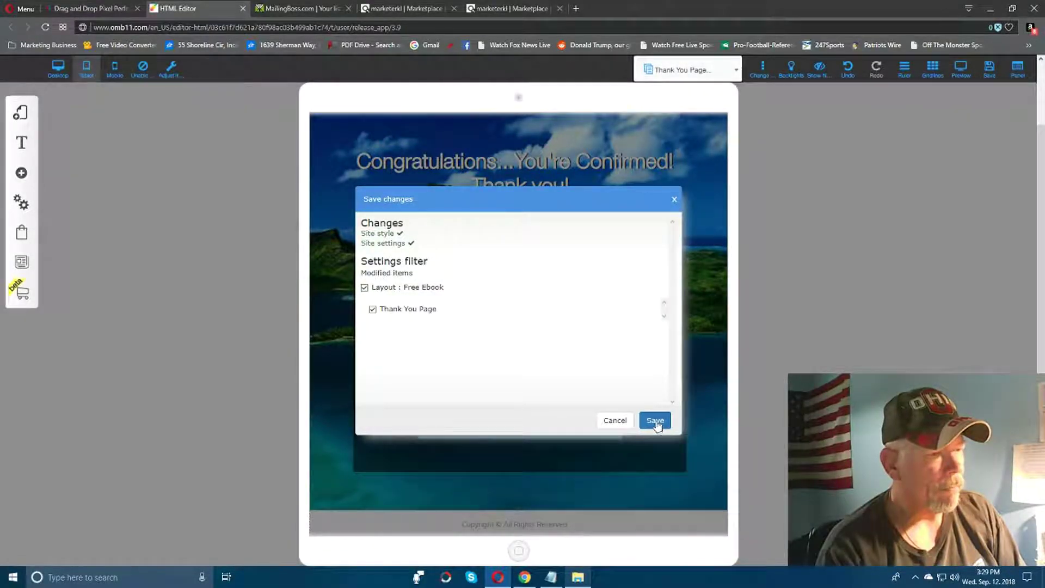
pyautogui.click(655, 422)
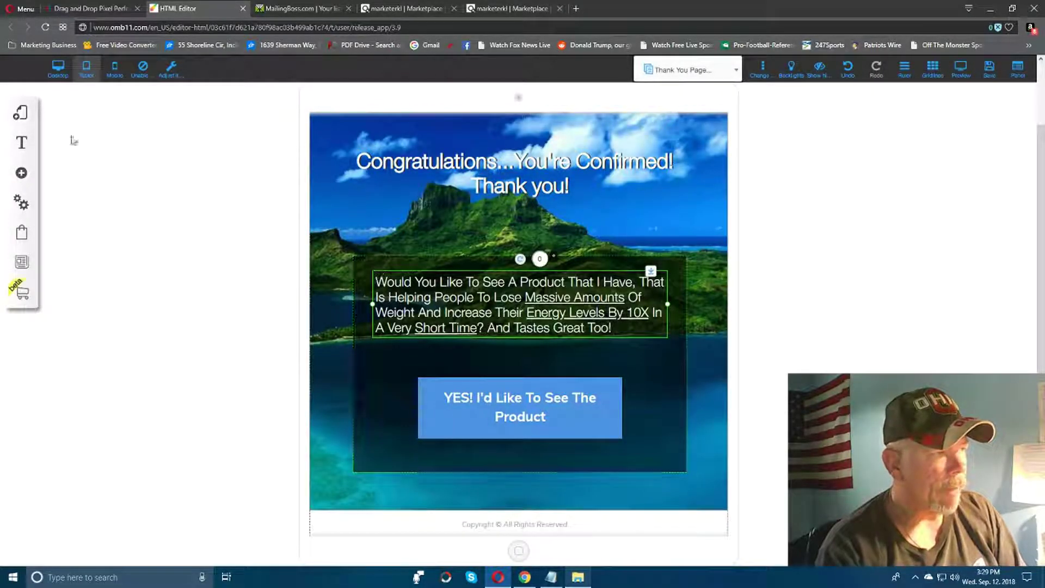
pyautogui.click(114, 70)
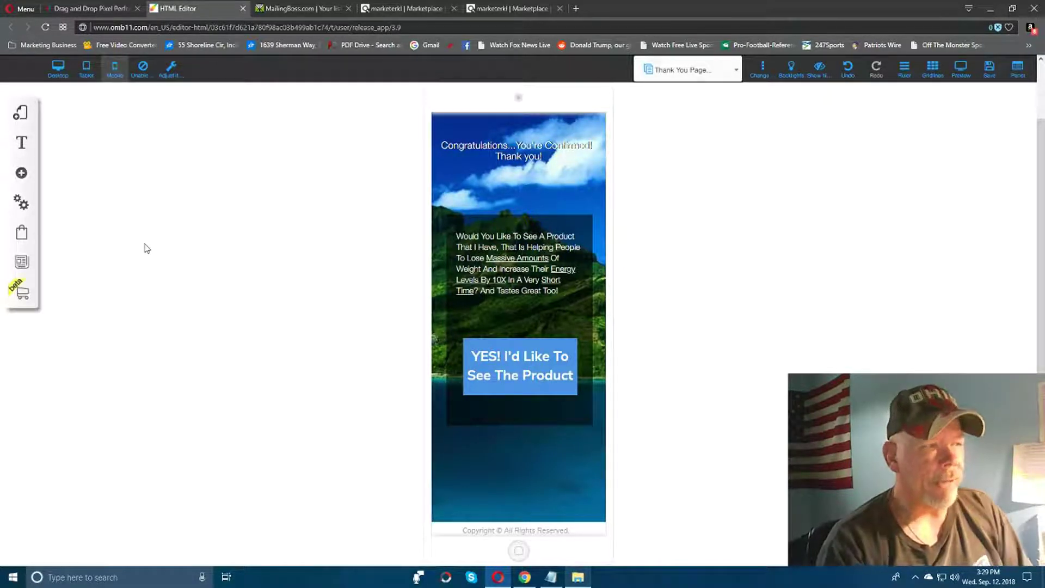
pyautogui.click(989, 68)
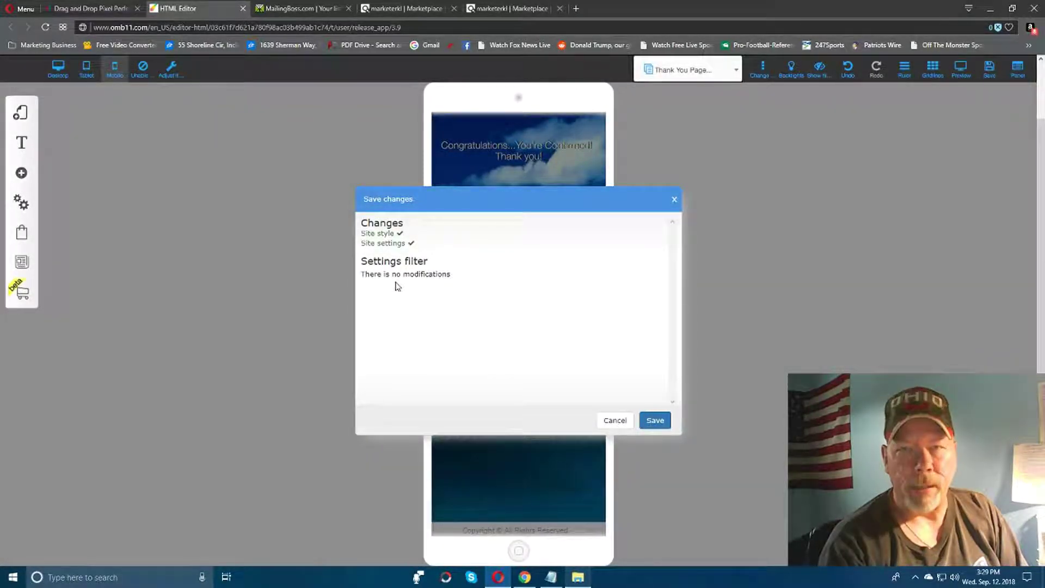
pyautogui.click(656, 421)
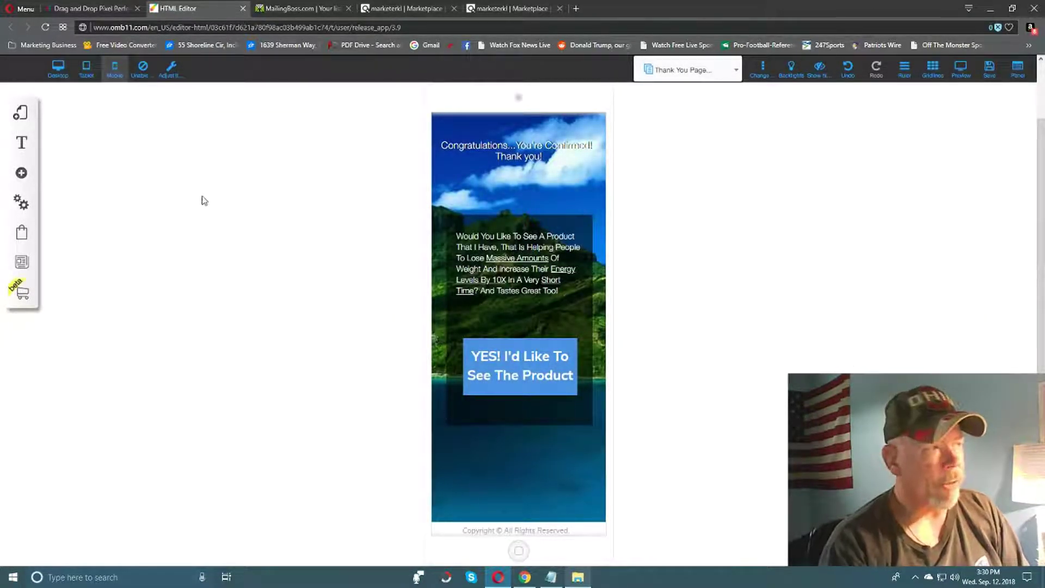
# In the desktop layout, move the confirmation heading slightly lower in the sky and center it horizontally.
pyautogui.click(58, 70)
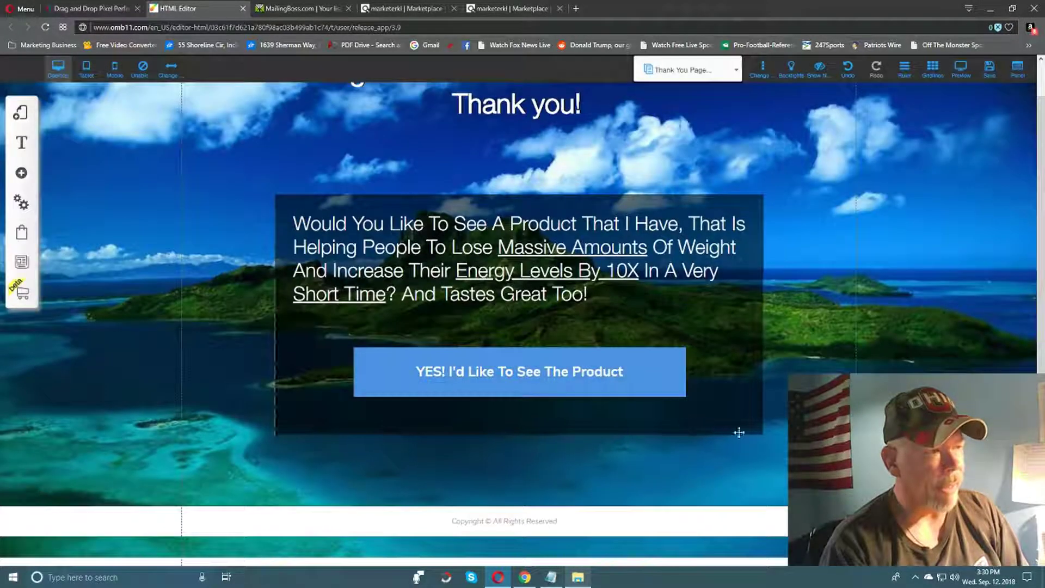
pyautogui.scroll(1, 517, 272)
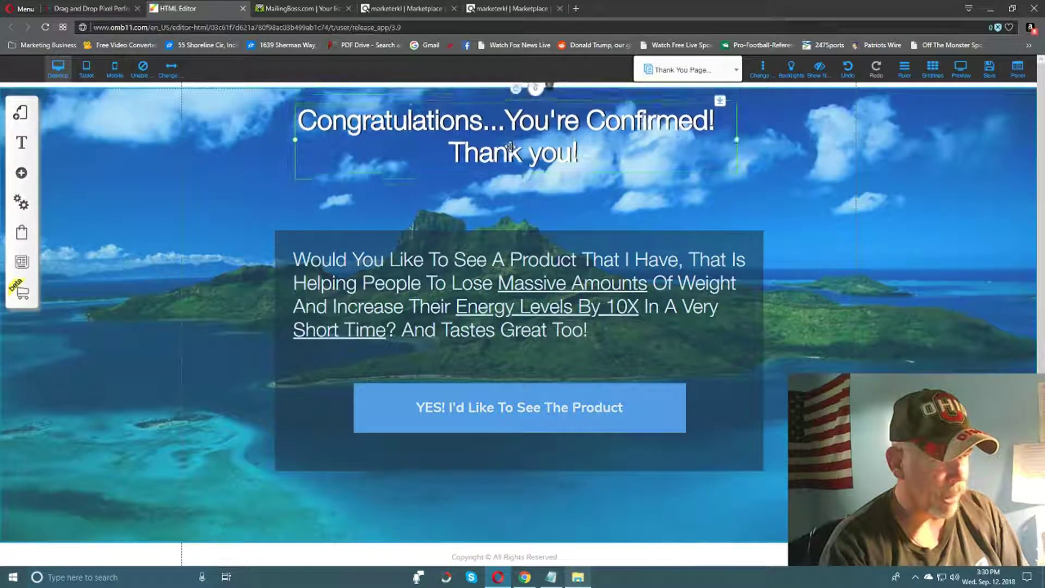
pyautogui.moveTo(513, 135); pyautogui.dragTo(508, 168)
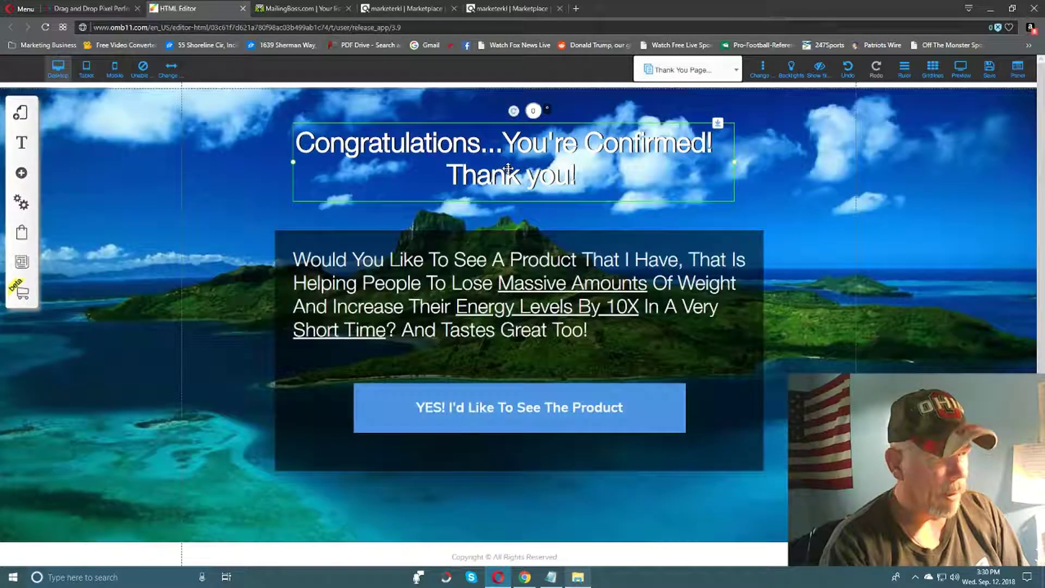
pyautogui.rightClick(509, 156)
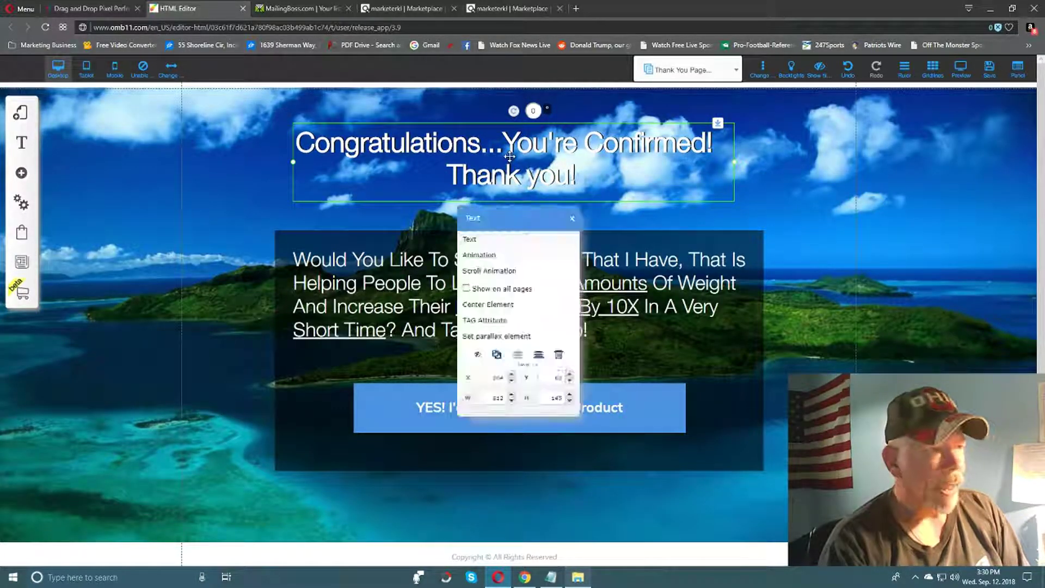
pyautogui.click(499, 305)
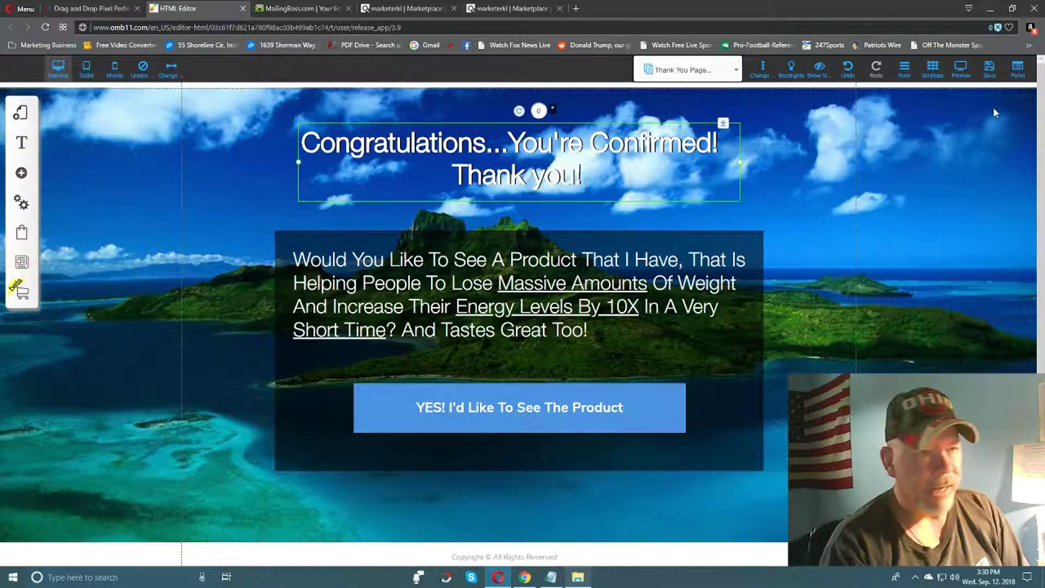
# Center the paragraph, the dark box and the blue button on the desktop layout.
pyautogui.click(489, 279)
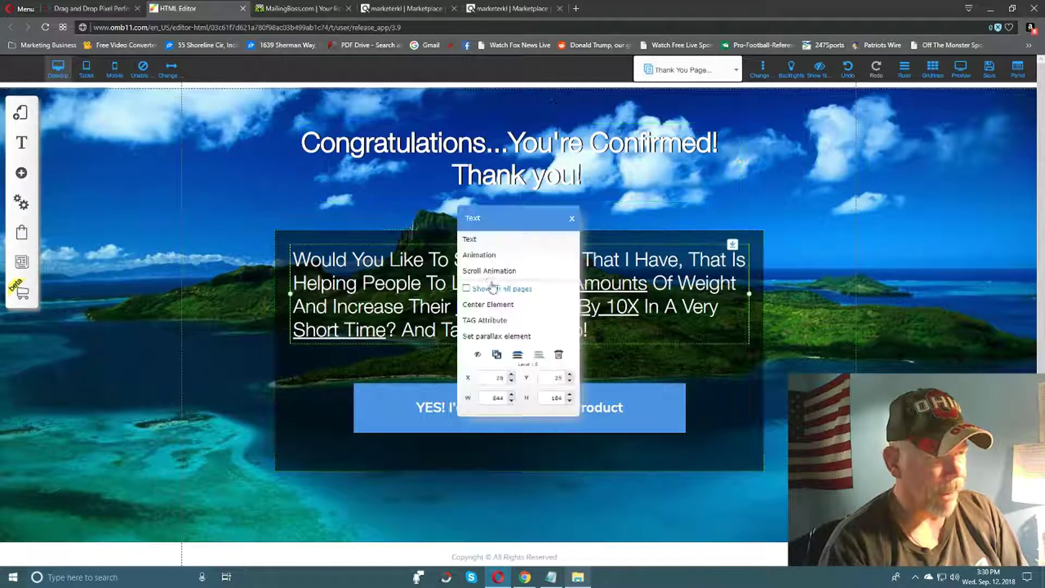
pyautogui.click(493, 304)
pyautogui.click(744, 425)
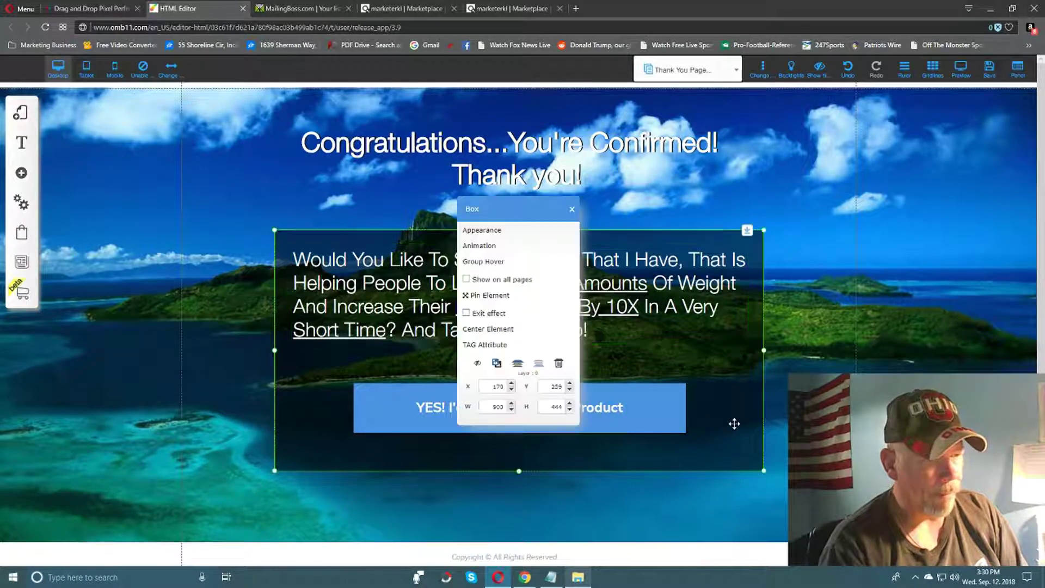
pyautogui.click(510, 329)
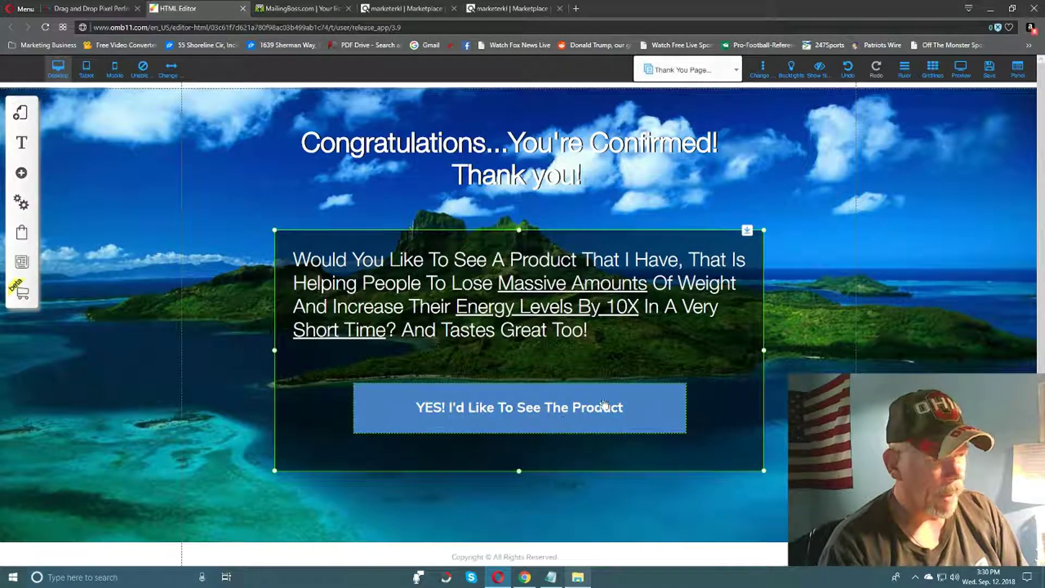
pyautogui.click(629, 406)
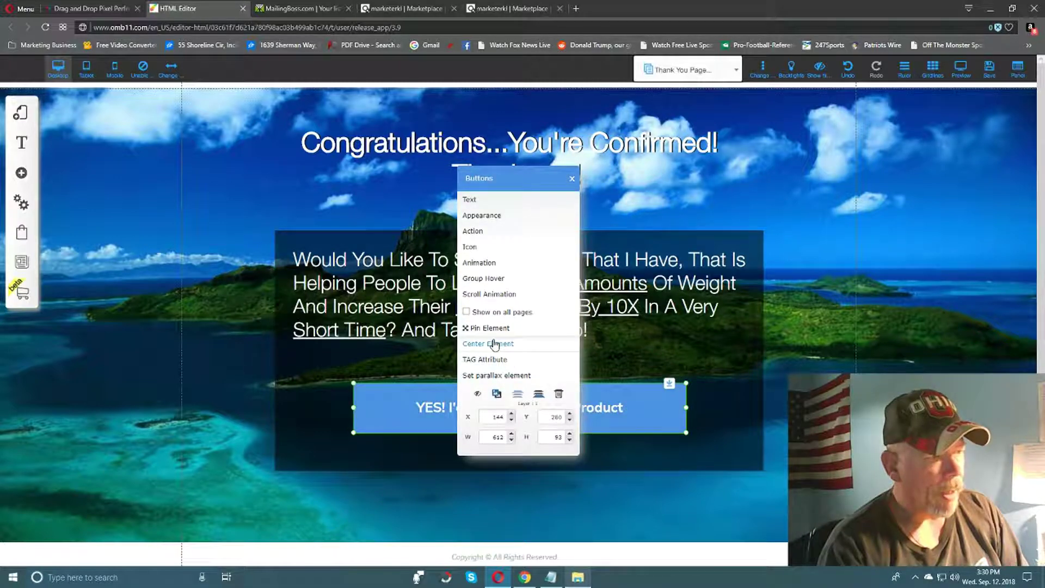
pyautogui.click(498, 343)
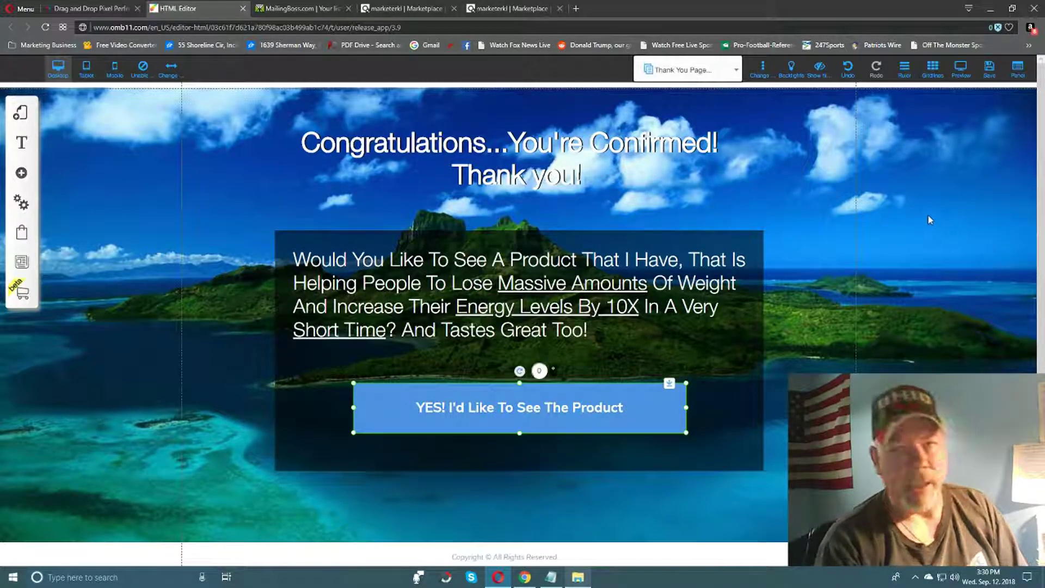
# Save the Thank You Page changes and return to the tablet layout to check it.
pyautogui.click(989, 67)
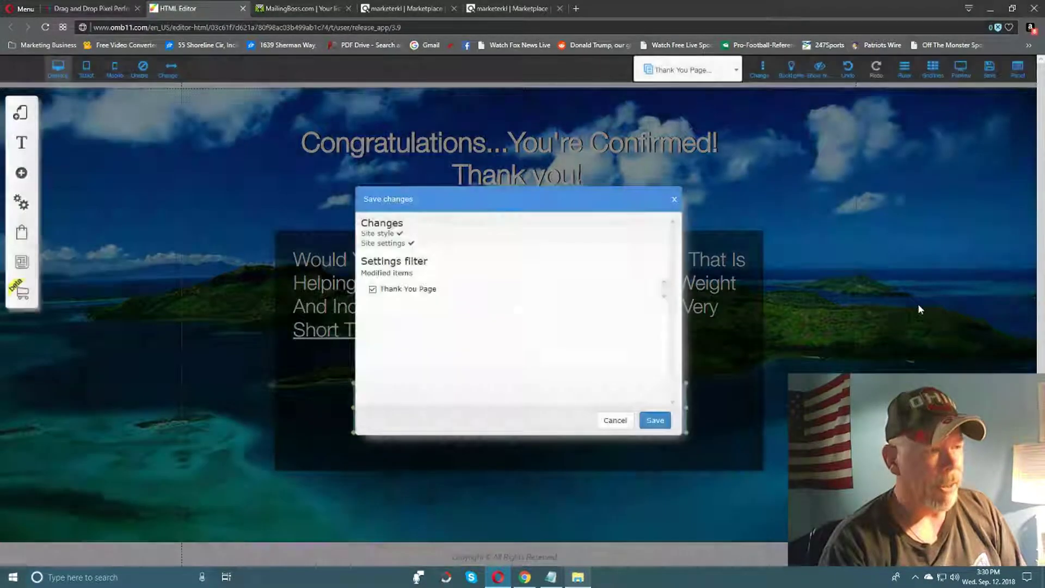
pyautogui.click(655, 421)
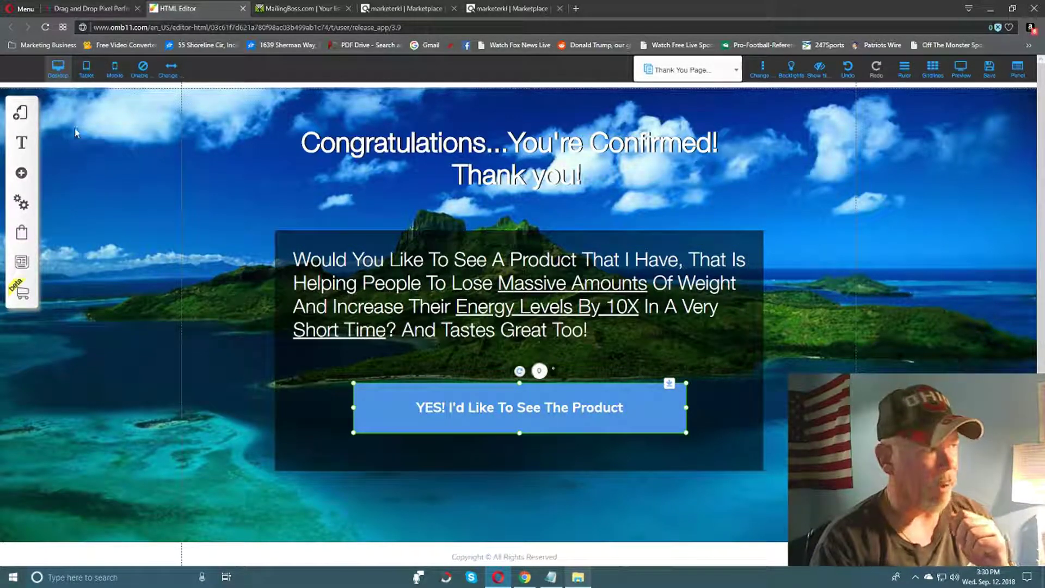
pyautogui.click(86, 68)
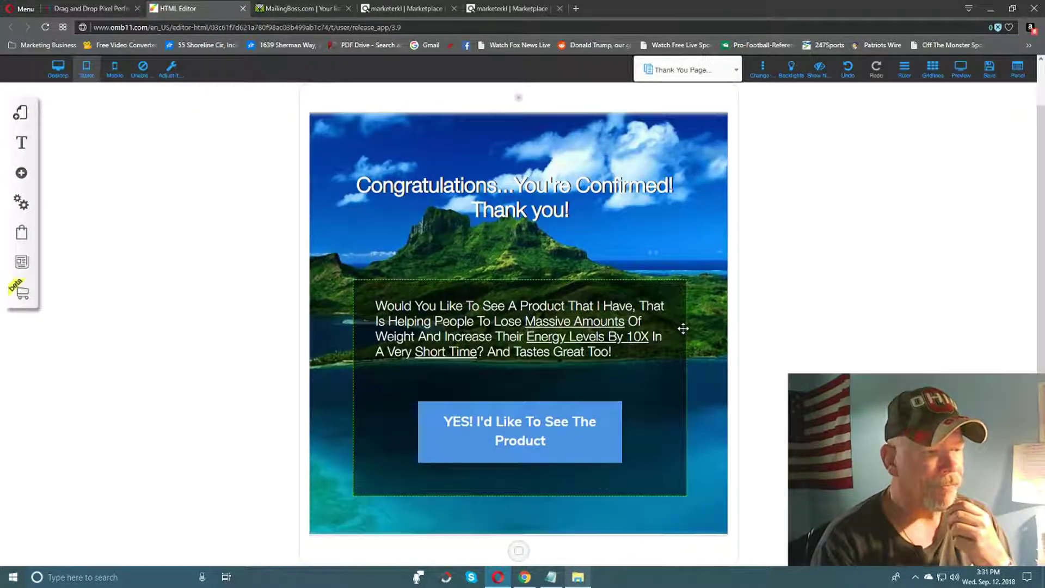
# Check the Thank You Page in the tablet and mobile layouts, and save the changes from the mobile layout.
pyautogui.scroll(-2, 714, 380)
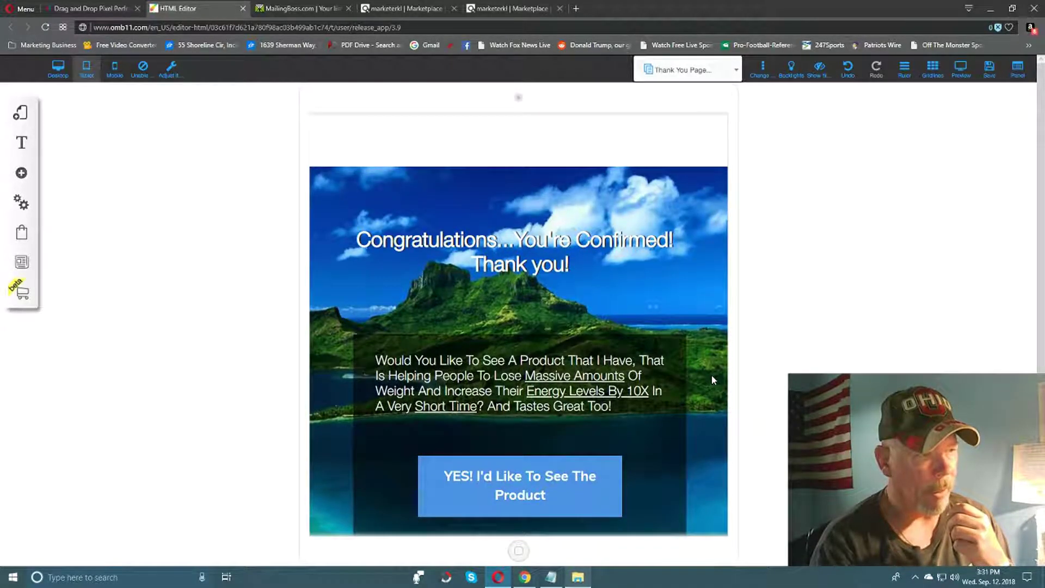
pyautogui.scroll(-2, 711, 374)
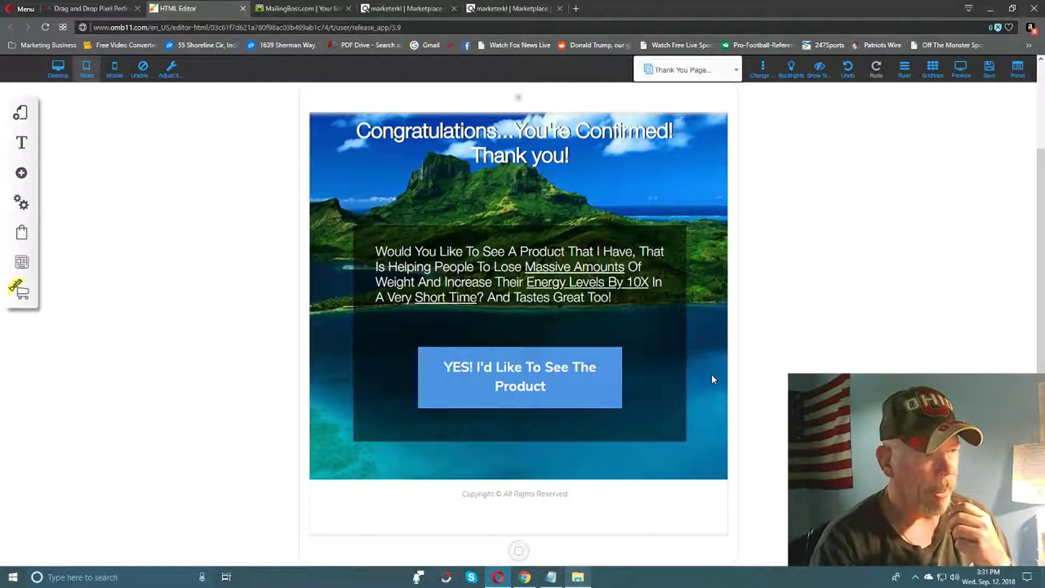
pyautogui.click(114, 70)
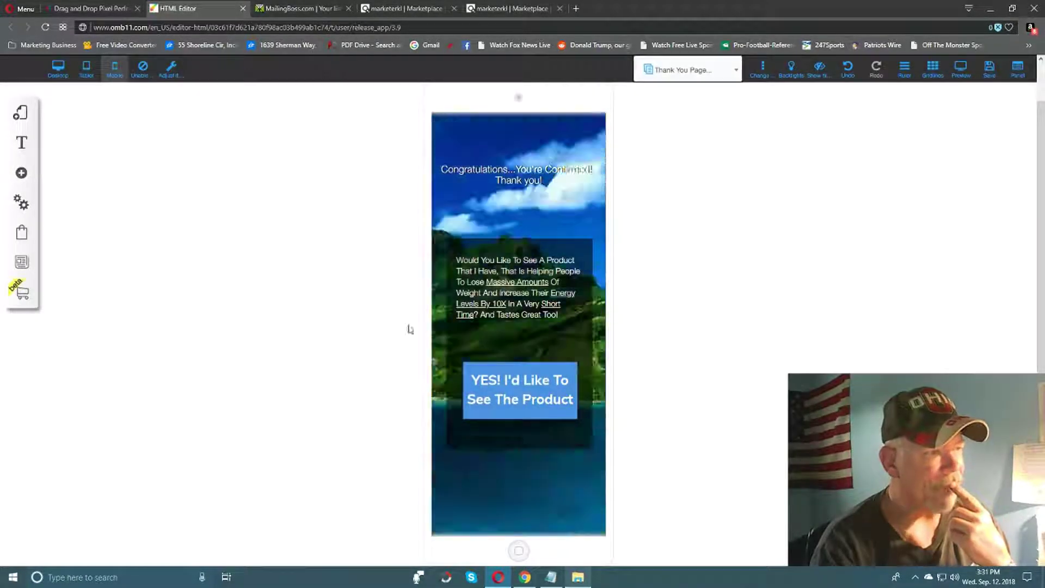
pyautogui.scroll(-3, 522, 468)
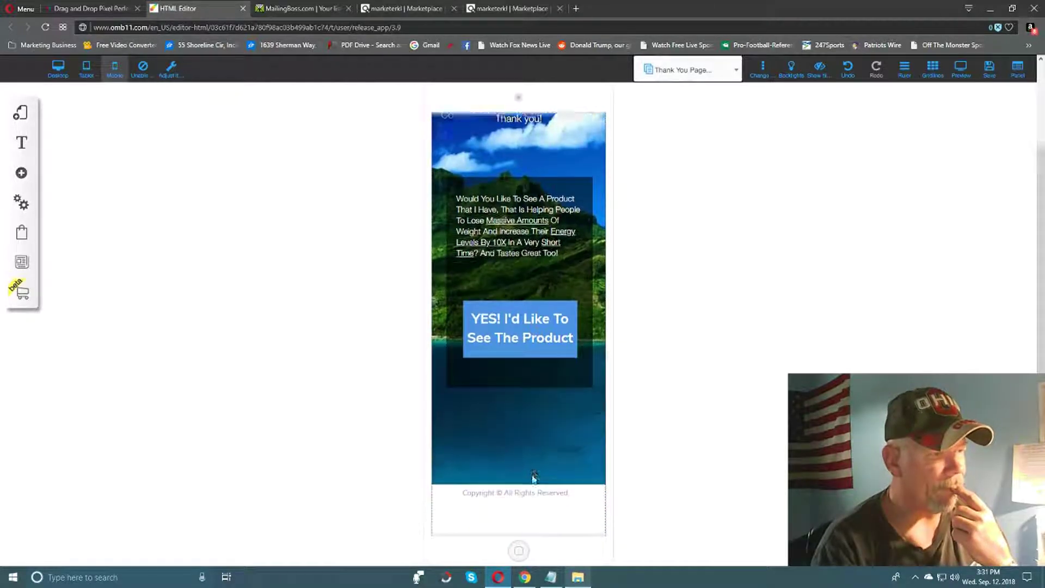
pyautogui.scroll(4, 533, 468)
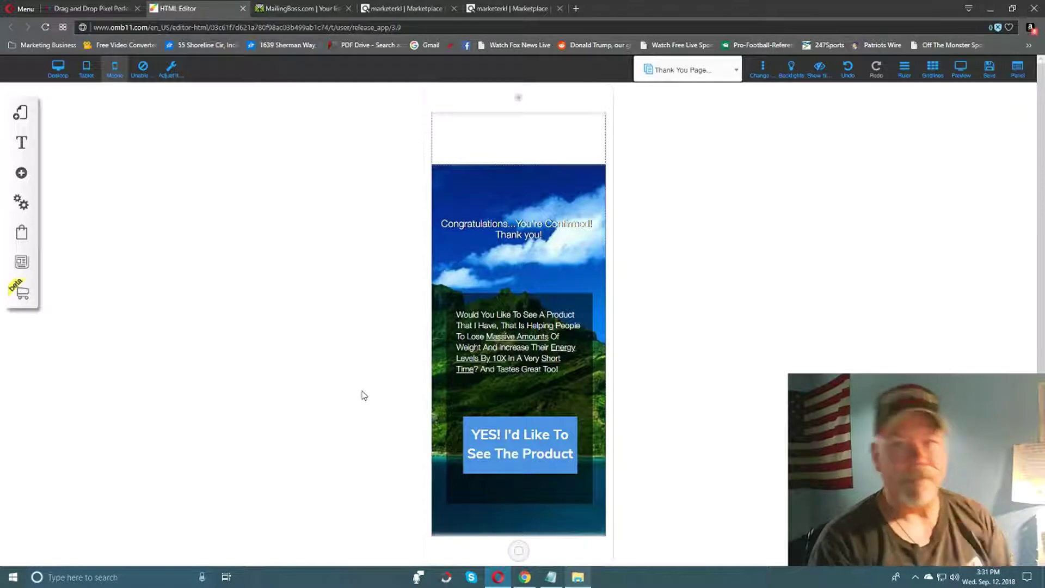
pyautogui.click(989, 69)
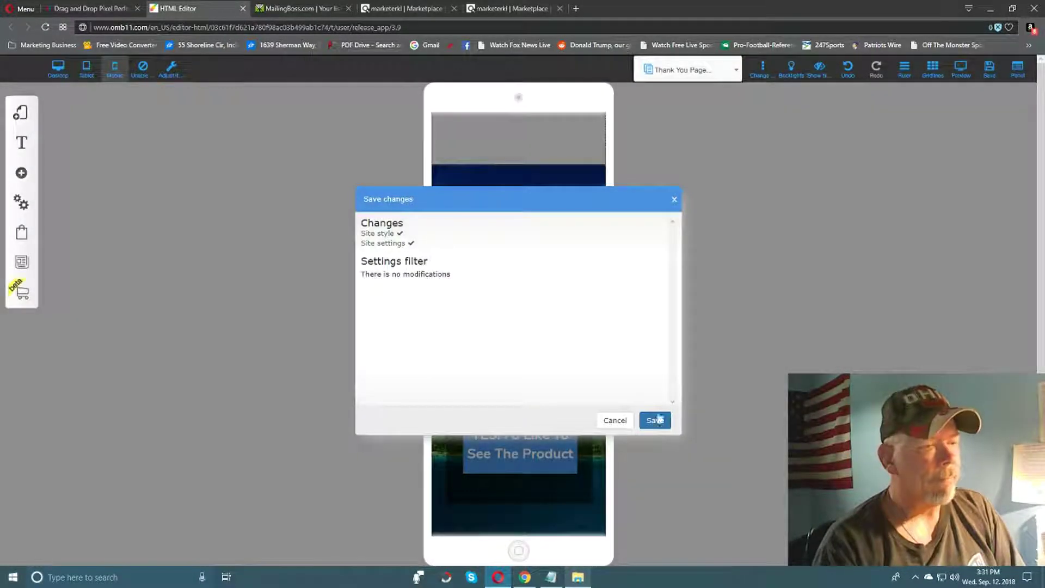
pyautogui.click(655, 421)
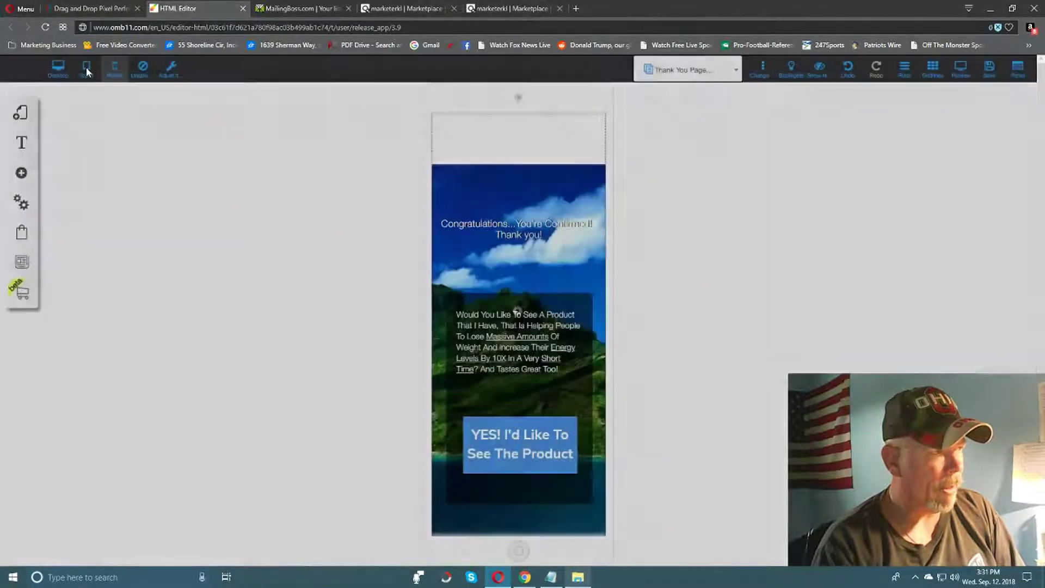
# Save the Thank You Page again from the tablet layout and once more from the desktop layout.
pyautogui.click(86, 68)
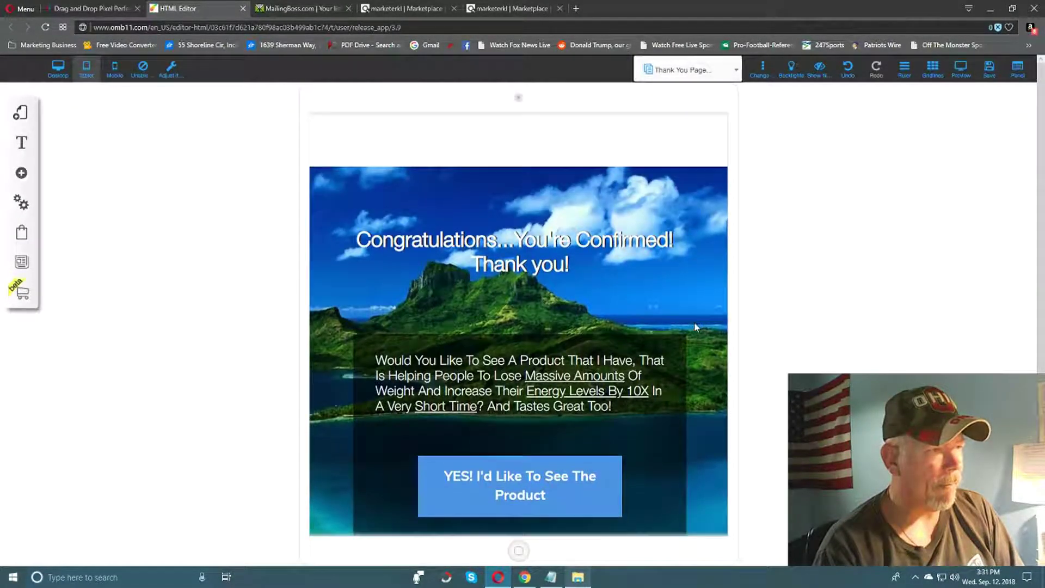
pyautogui.click(989, 68)
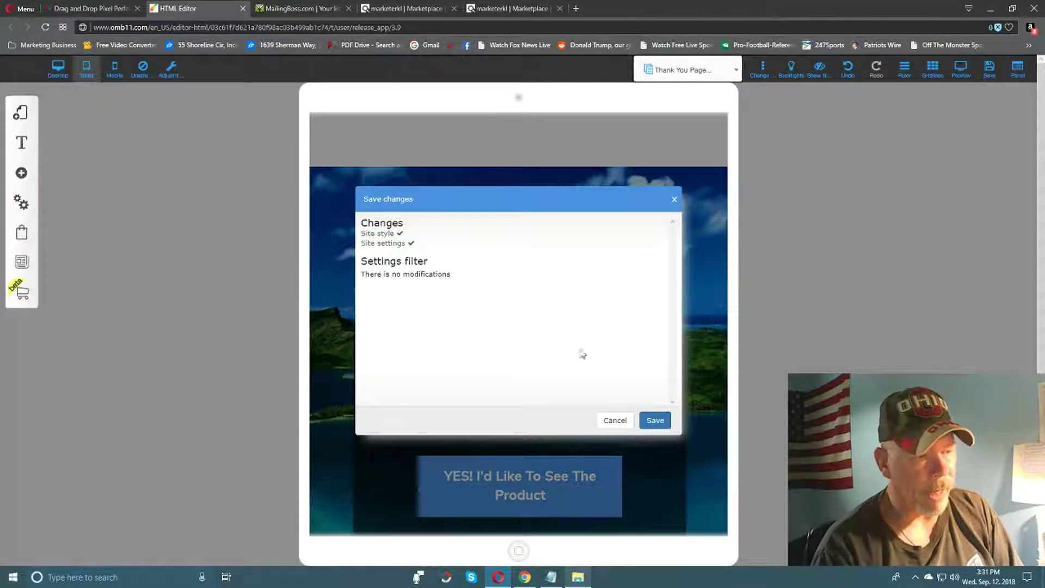
pyautogui.click(653, 421)
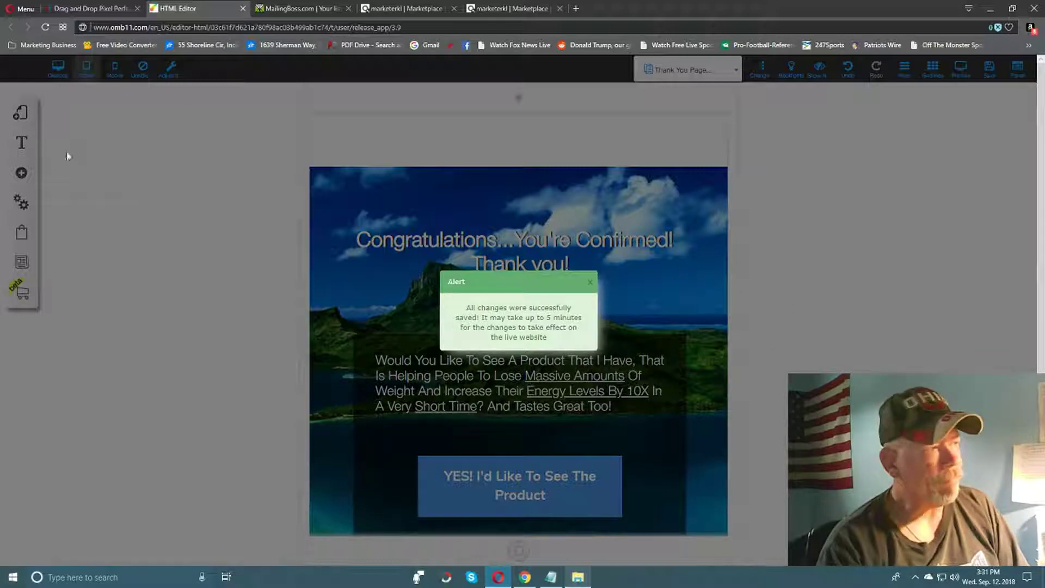
pyautogui.click(86, 156)
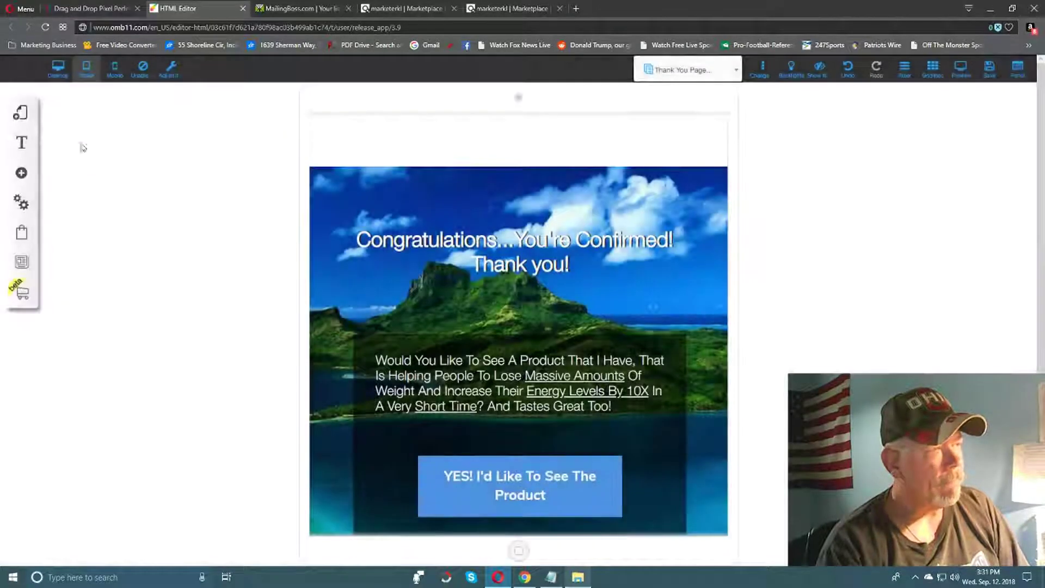
pyautogui.click(56, 73)
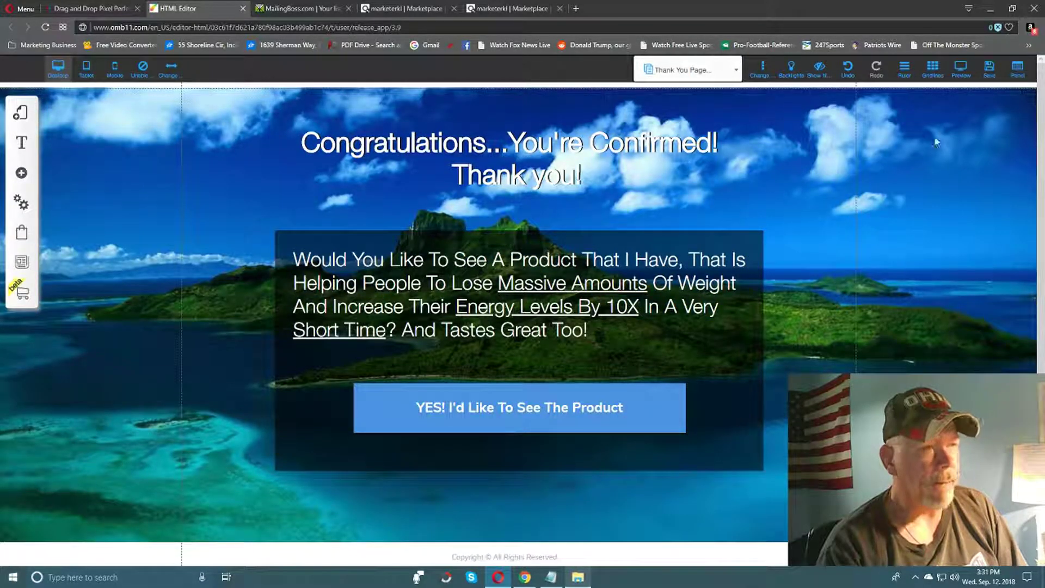
pyautogui.click(987, 76)
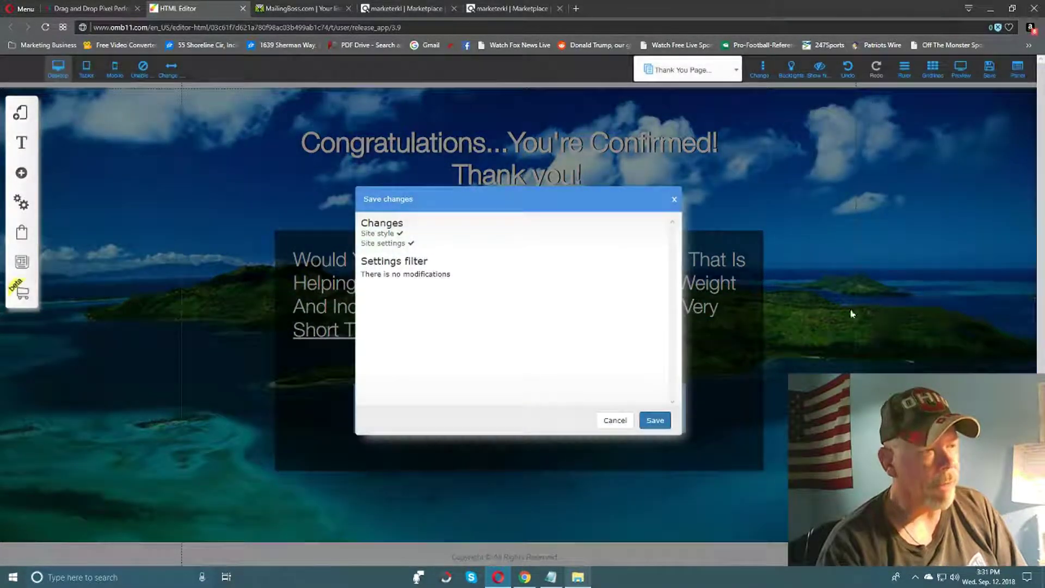
pyautogui.click(655, 421)
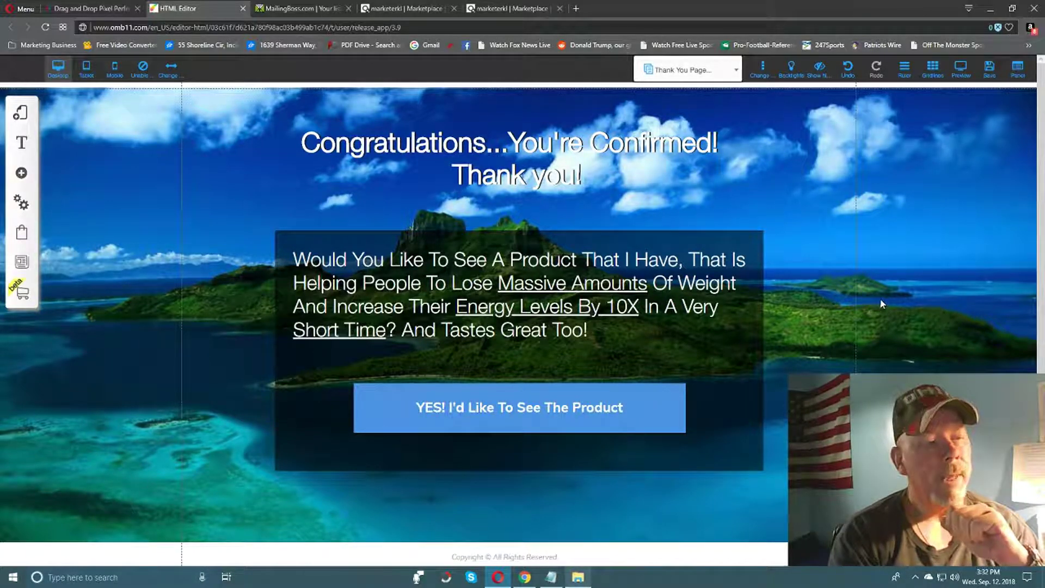
# Open the Home-Free-Ebook page and review its arrangement in the tablet layout.
pyautogui.click(736, 71)
pyautogui.click(665, 126)
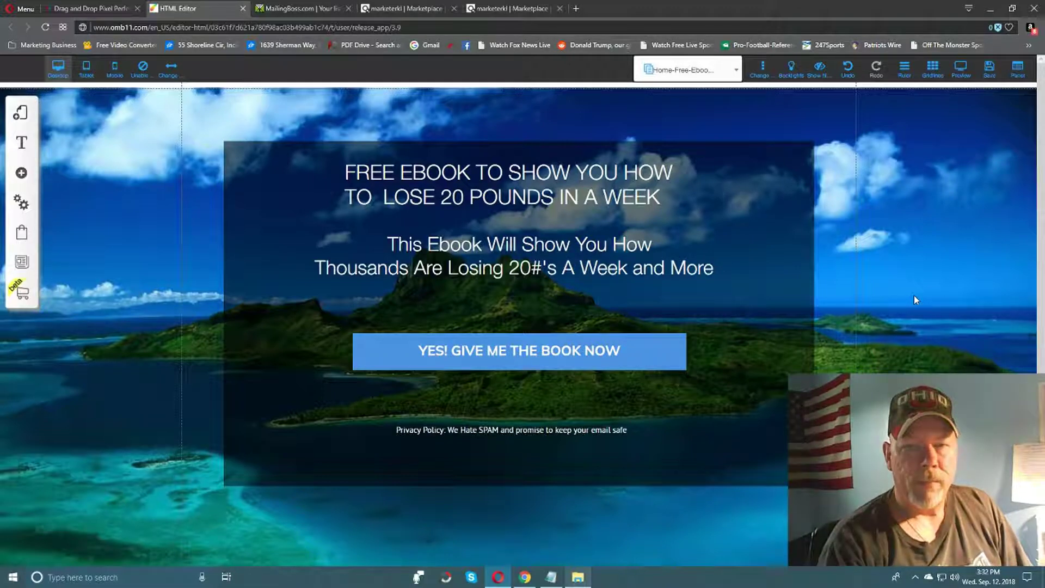
pyautogui.click(86, 68)
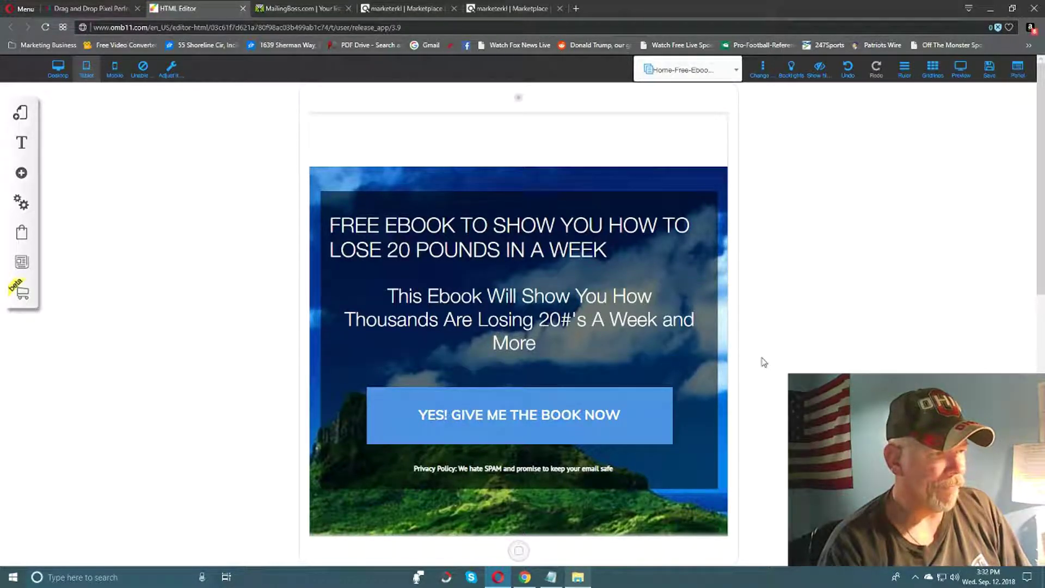
pyautogui.scroll(-3, 764, 362)
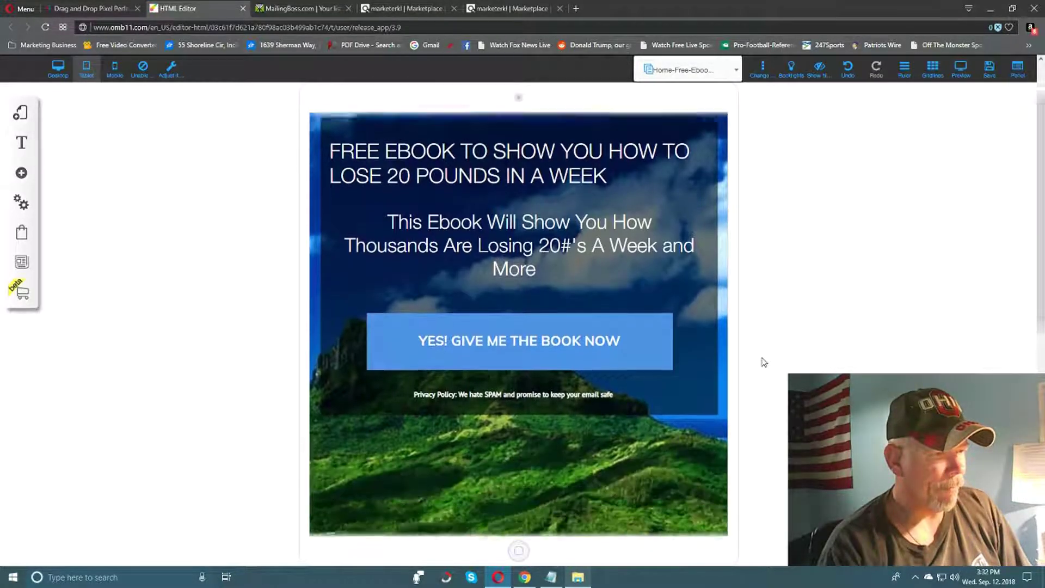
pyautogui.scroll(1, 755, 355)
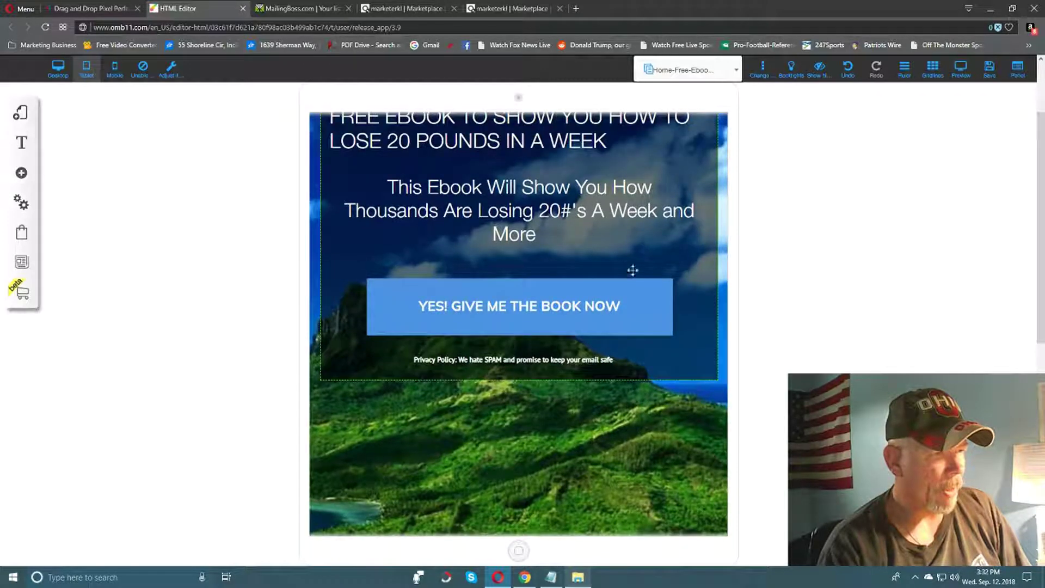
# Move the dark box with its texts and button lower over the mountain background on the tablet layout.
pyautogui.moveTo(701, 295); pyautogui.dragTo(700, 436)
pyautogui.moveTo(525, 211); pyautogui.dragTo(523, 345)
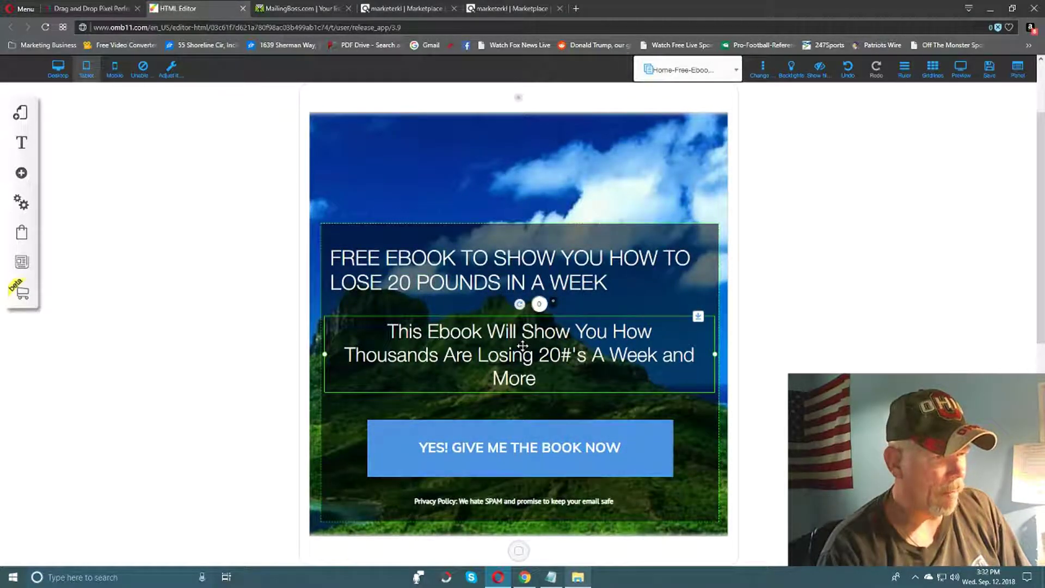
pyautogui.scroll(-3, 849, 357)
pyautogui.scroll(5, 852, 357)
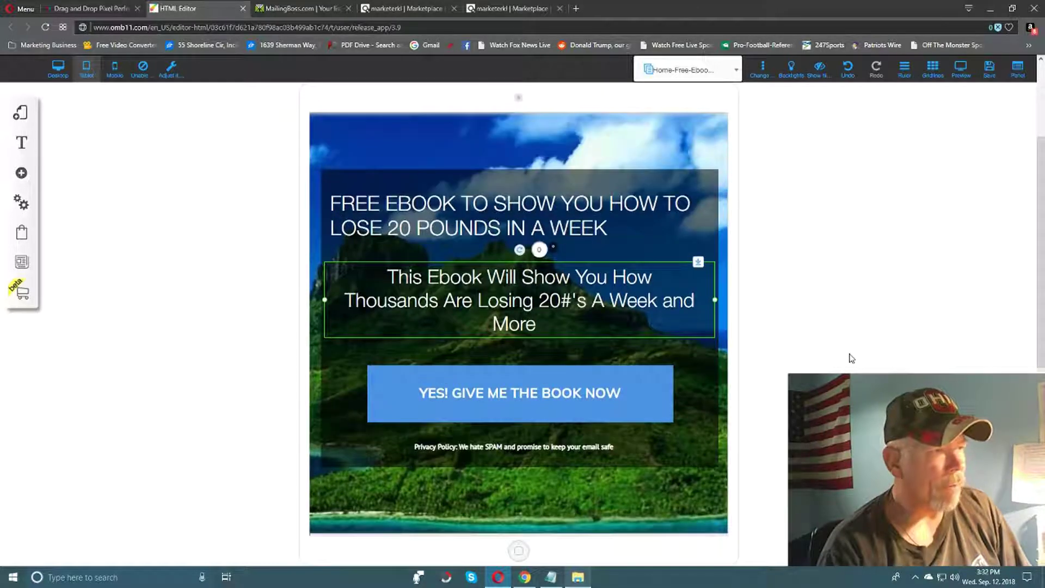
pyautogui.scroll(-1, 852, 357)
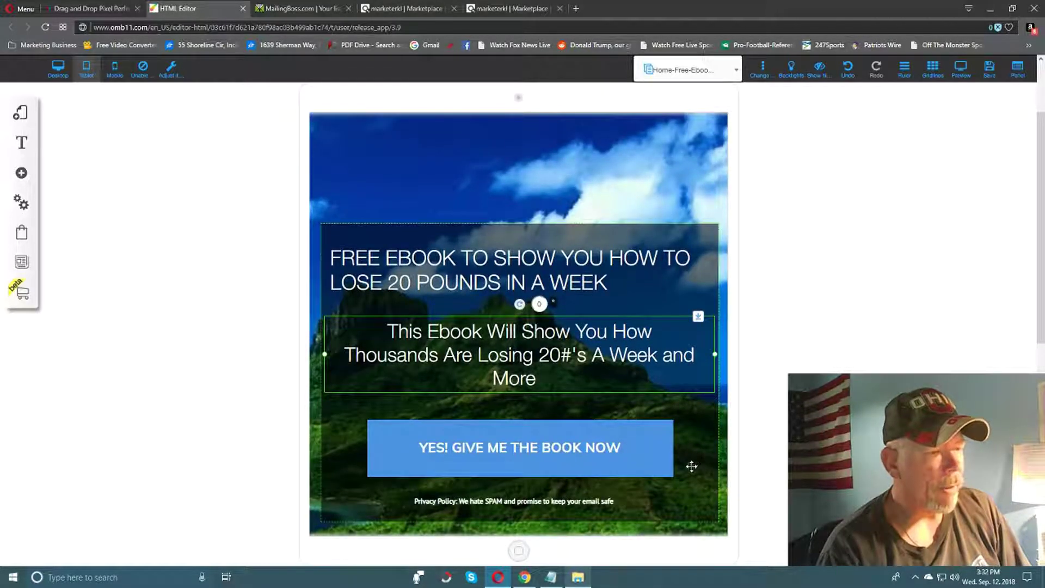
pyautogui.click(689, 452)
pyautogui.moveTo(689, 453); pyautogui.dragTo(689, 427)
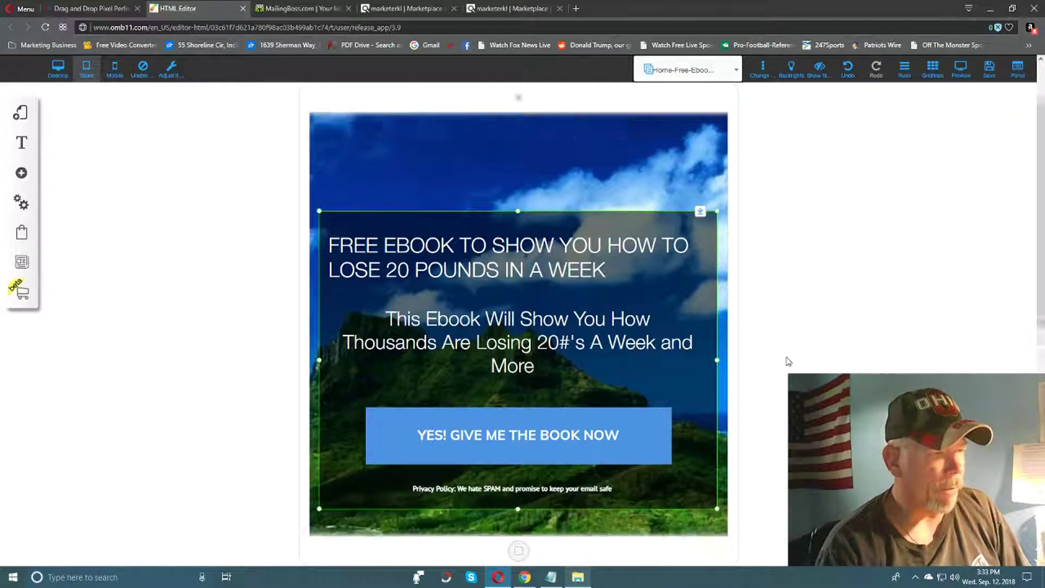
# Center the ebook heading and the subheading below it on the tablet layout.
pyautogui.rightClick(471, 223)
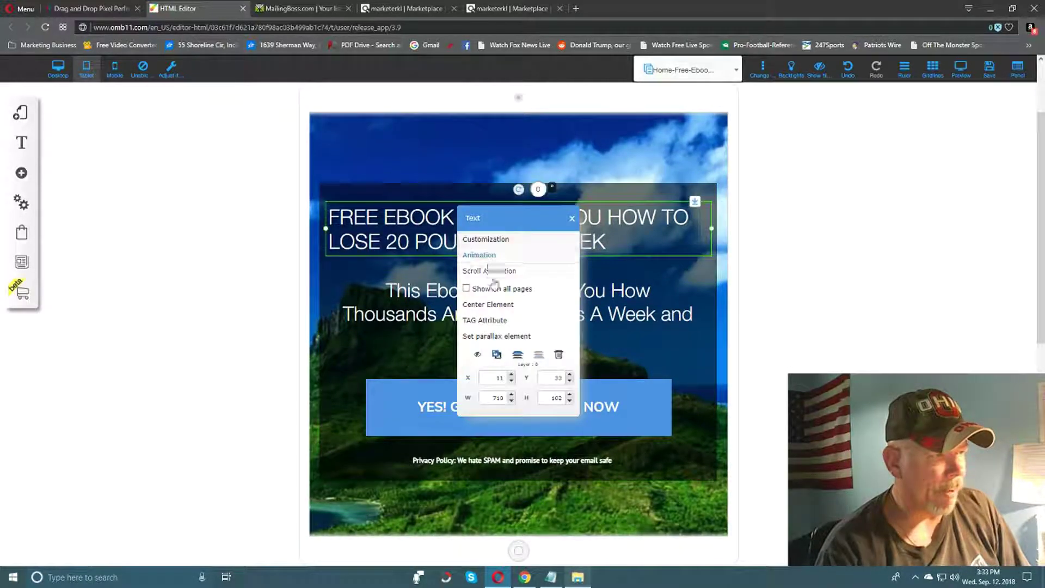
pyautogui.click(489, 303)
pyautogui.rightClick(496, 298)
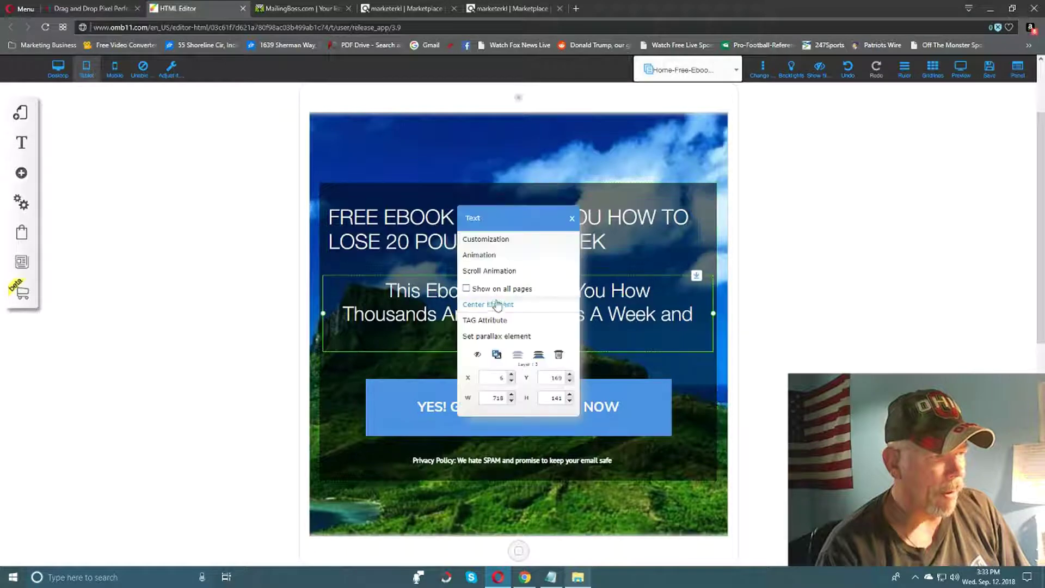
pyautogui.click(498, 306)
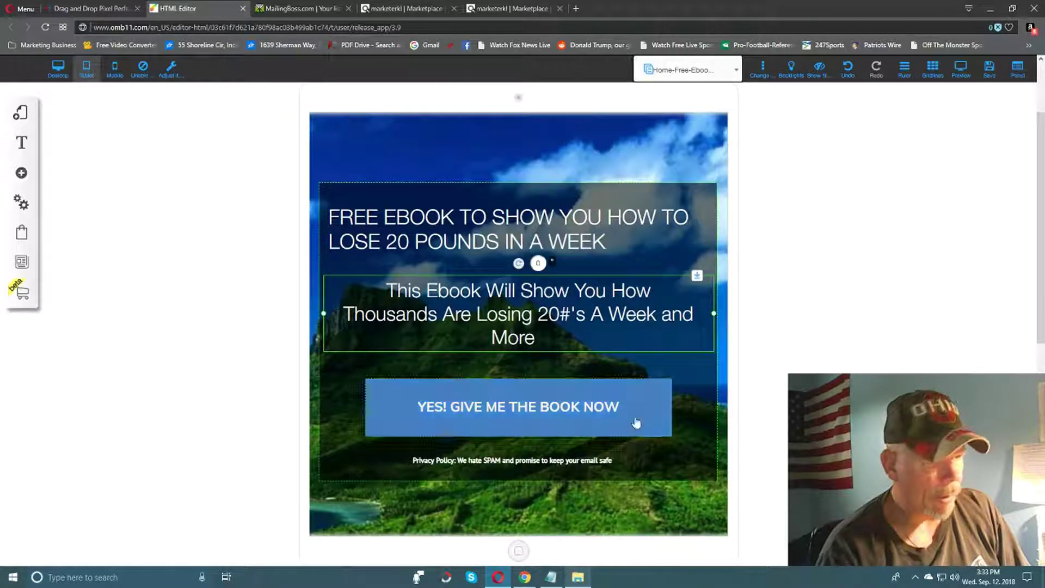
# Center the blue "YES! GIVE ME THE BOOK NOW" button and the privacy policy line on the tablet layout.
pyautogui.rightClick(636, 426)
pyautogui.click(496, 344)
pyautogui.click(490, 460)
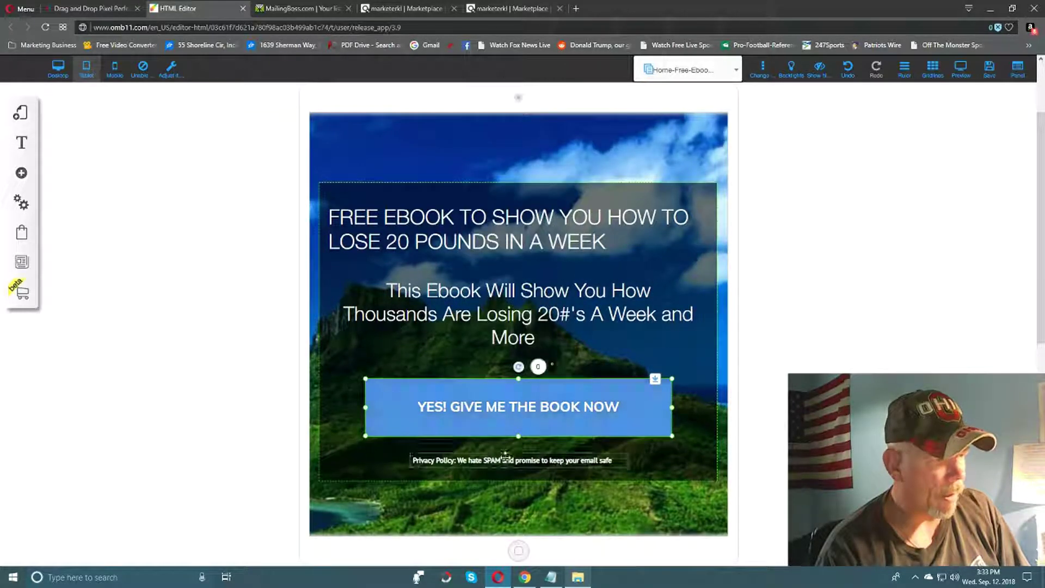
pyautogui.rightClick(501, 460)
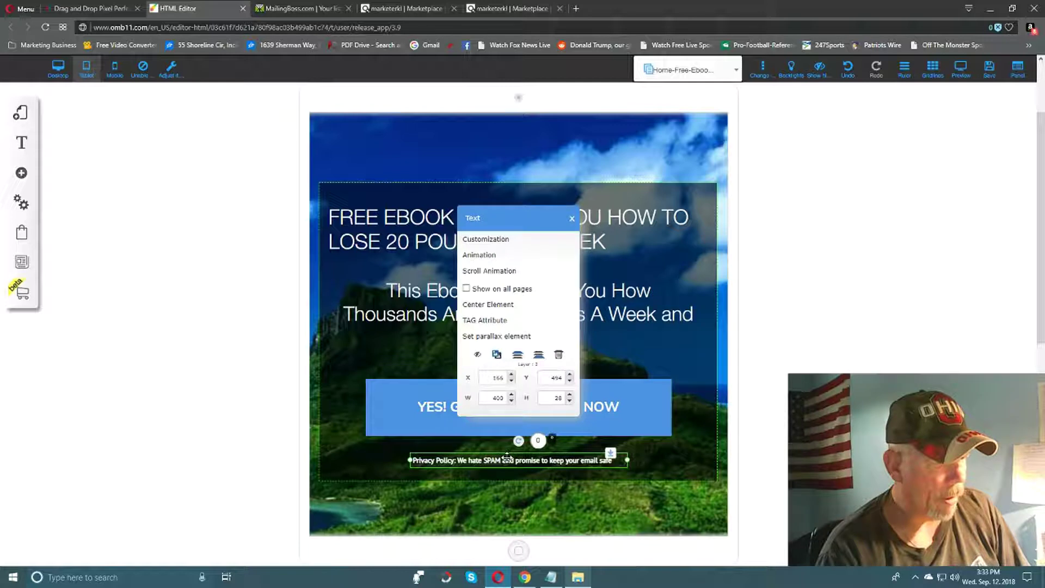
pyautogui.click(499, 305)
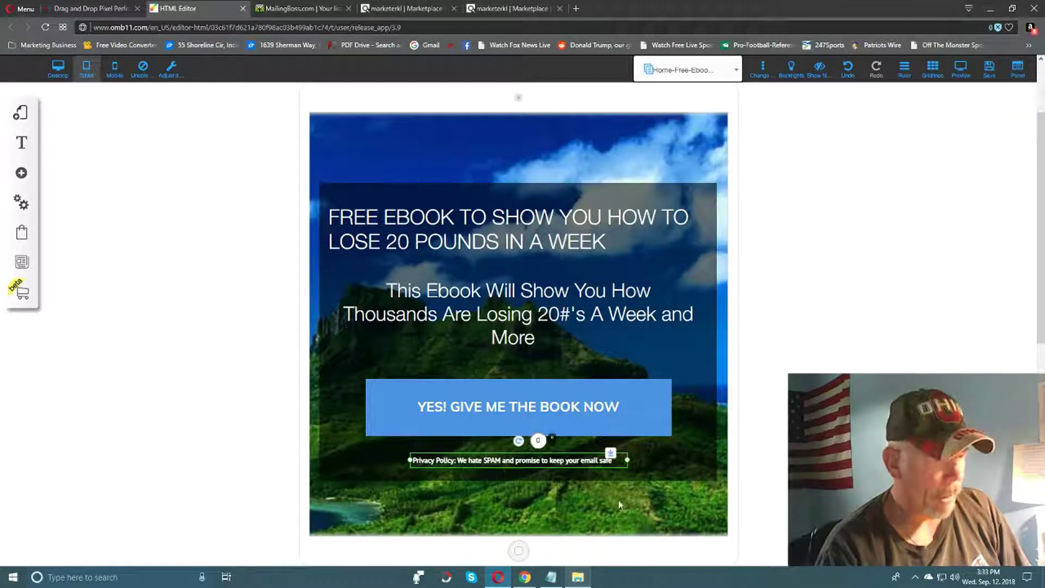
# Center the dark box on the tablet layout and save the Home-Free-Ebook changes.
pyautogui.rightClick(675, 459)
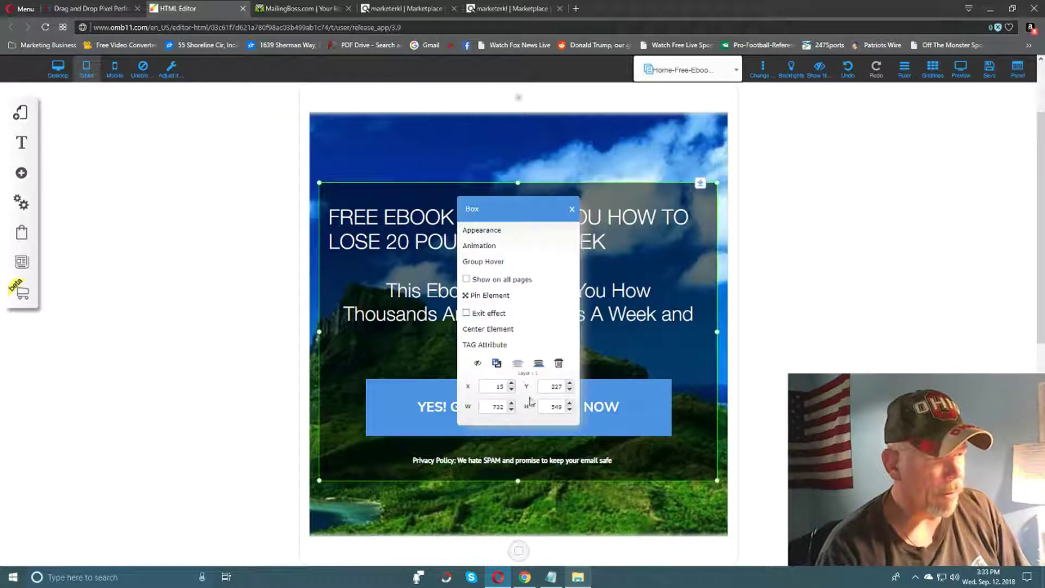
pyautogui.click(494, 329)
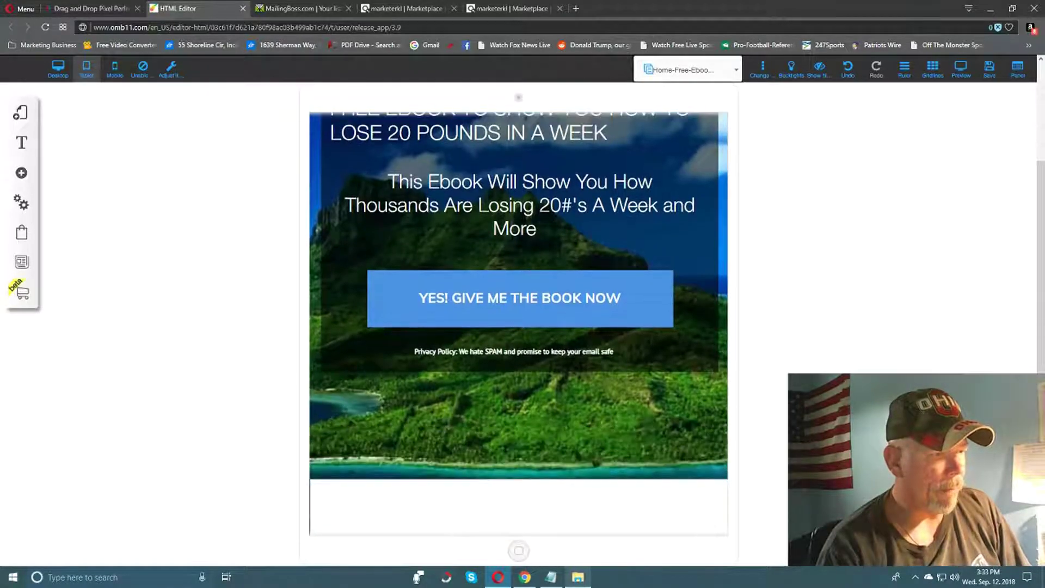
pyautogui.click(988, 71)
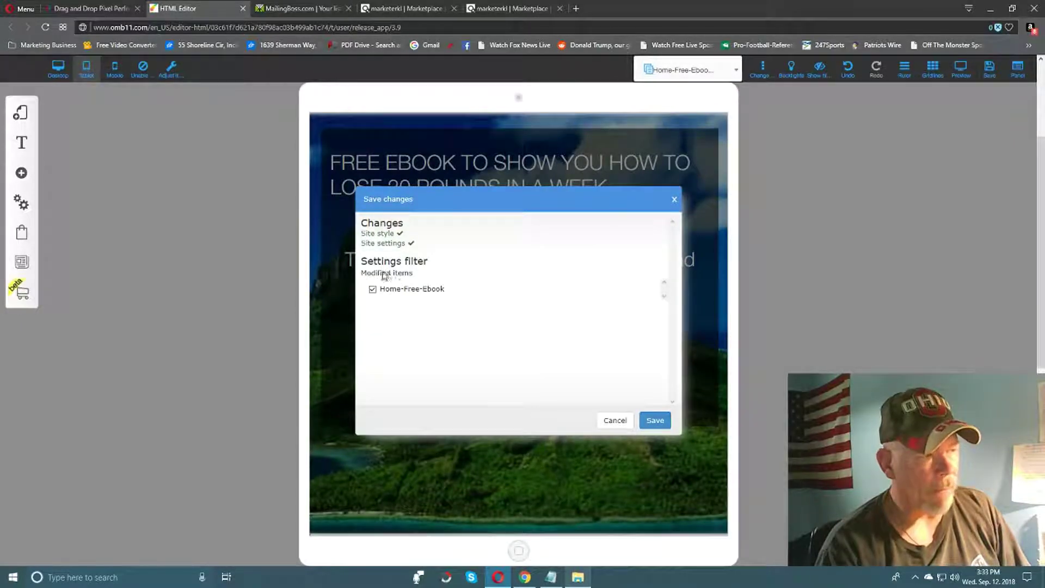
pyautogui.click(654, 421)
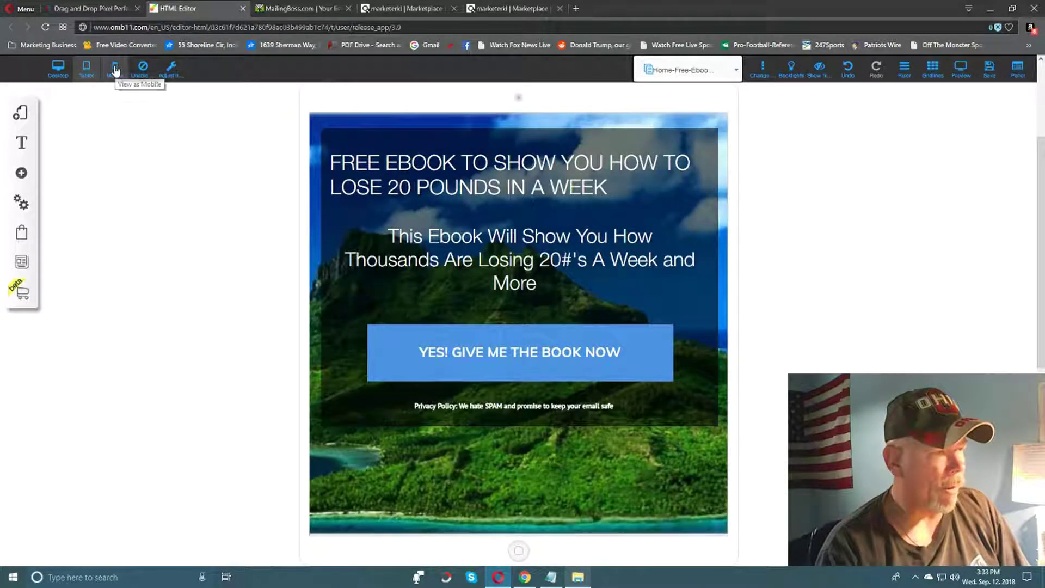
# In the mobile layout, move the dark box slightly lower and shift the heading and subheading down inside it.
pyautogui.click(115, 70)
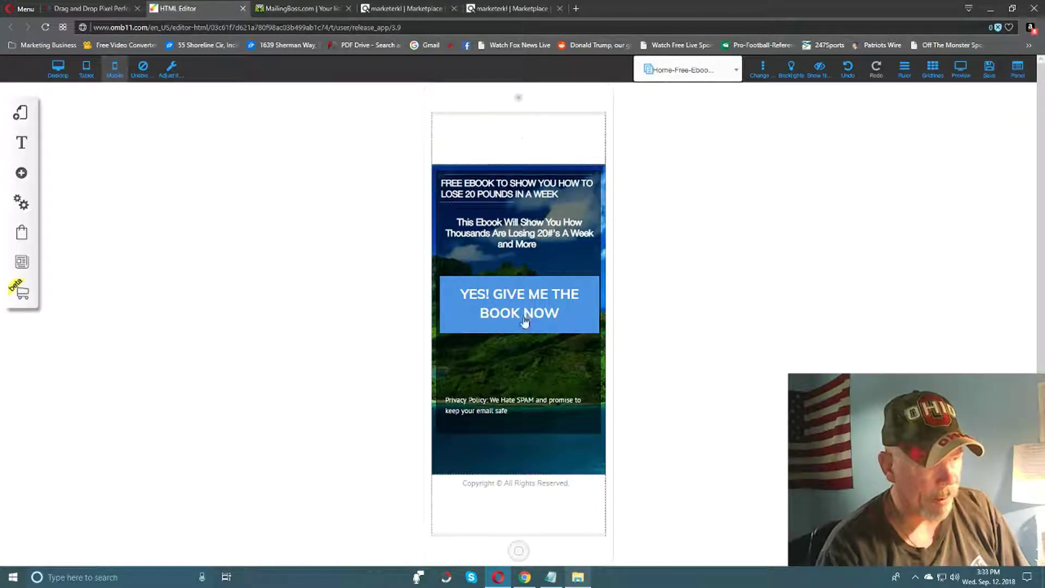
pyautogui.click(562, 364)
pyautogui.moveTo(563, 368); pyautogui.dragTo(564, 383)
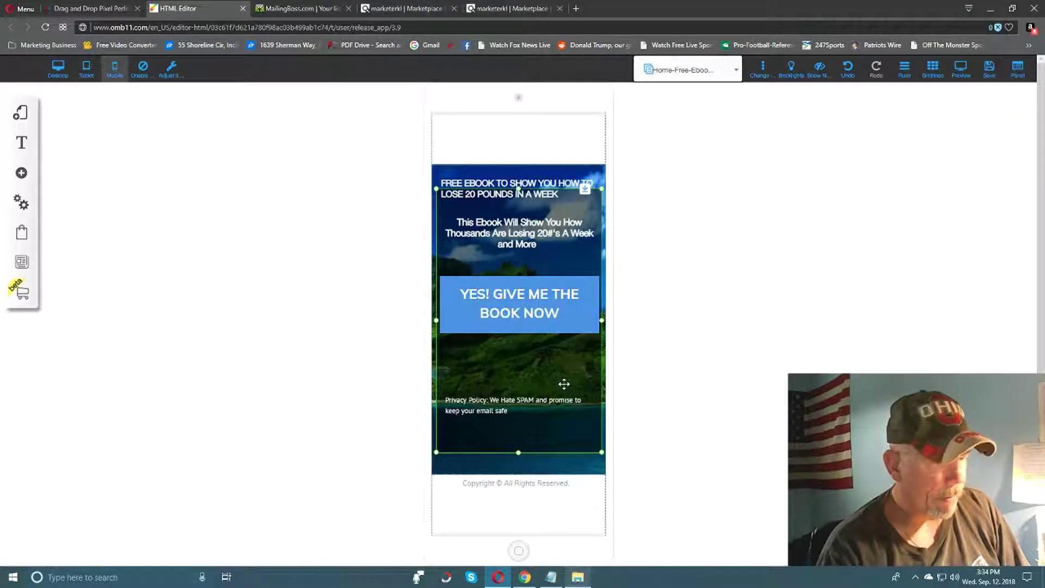
pyautogui.click(524, 179)
pyautogui.moveTo(524, 180); pyautogui.dragTo(518, 257)
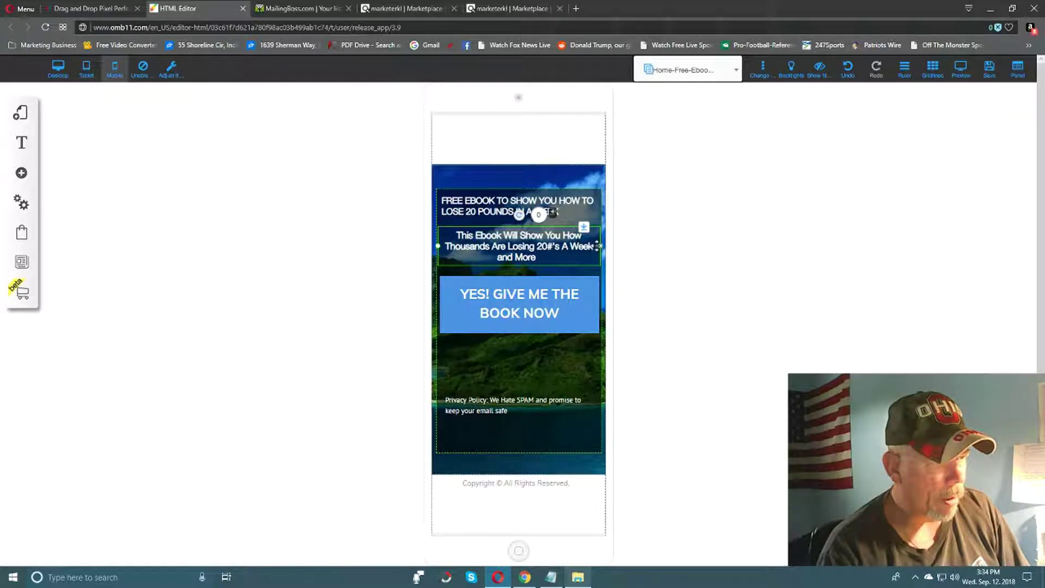
# Narrow the mobile subheading slightly and shift the blue button, subheading and main heading lower inside the dark box.
pyautogui.moveTo(593, 248); pyautogui.dragTo(518, 251)
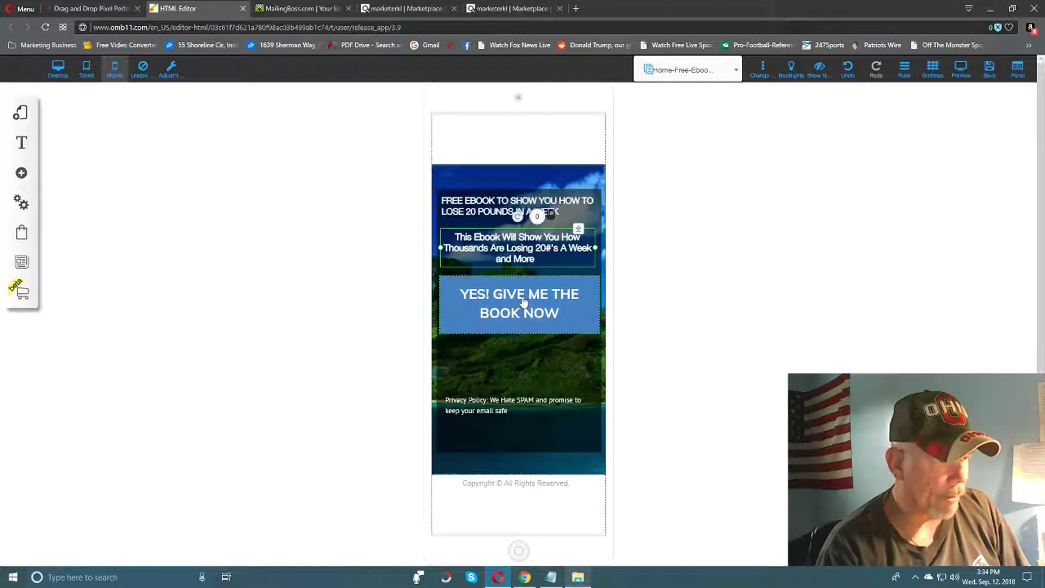
pyautogui.moveTo(578, 320); pyautogui.dragTo(577, 347)
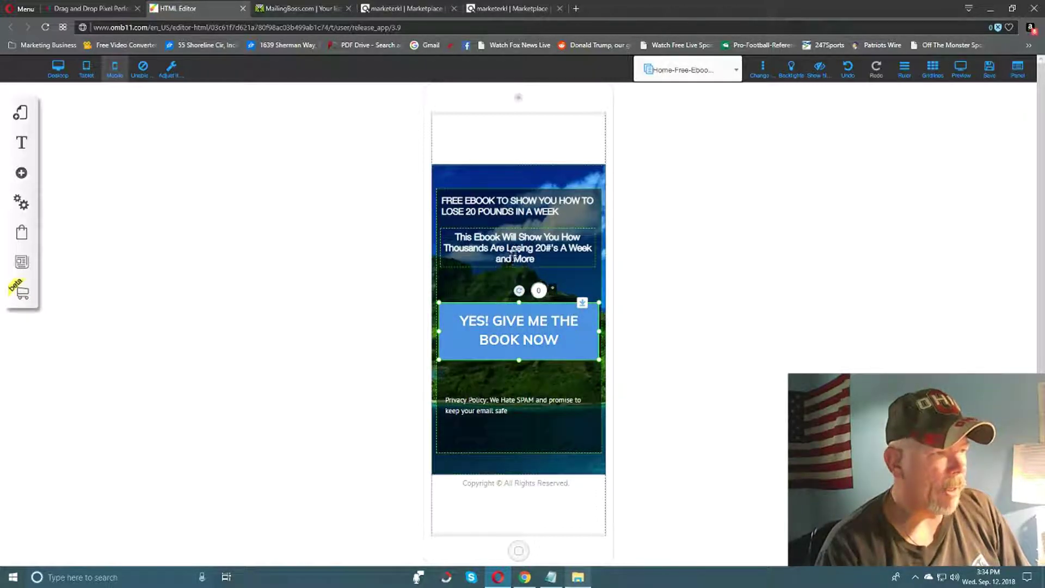
pyautogui.moveTo(514, 249); pyautogui.dragTo(514, 267)
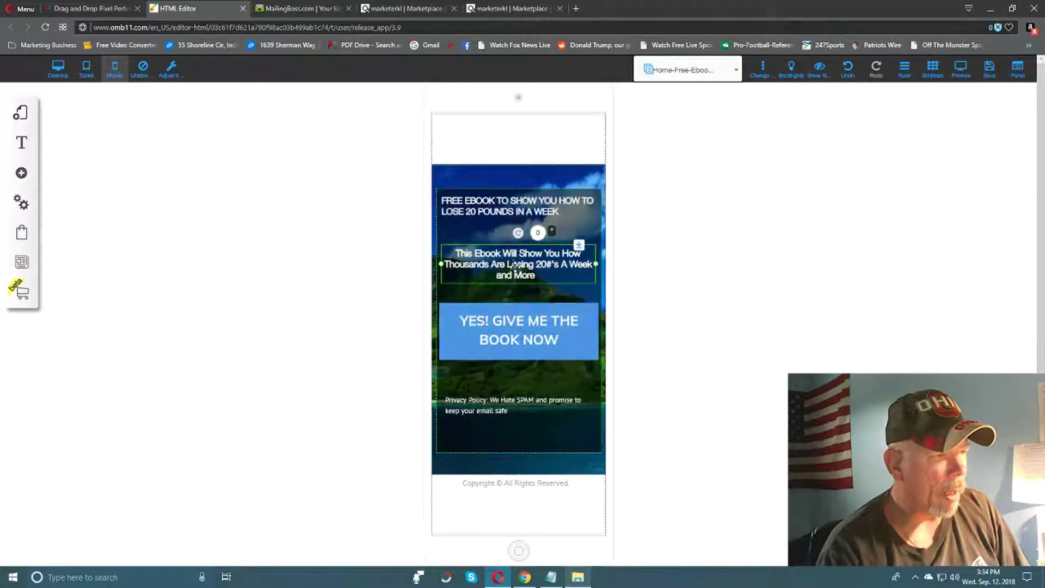
pyautogui.moveTo(515, 203); pyautogui.dragTo(514, 215)
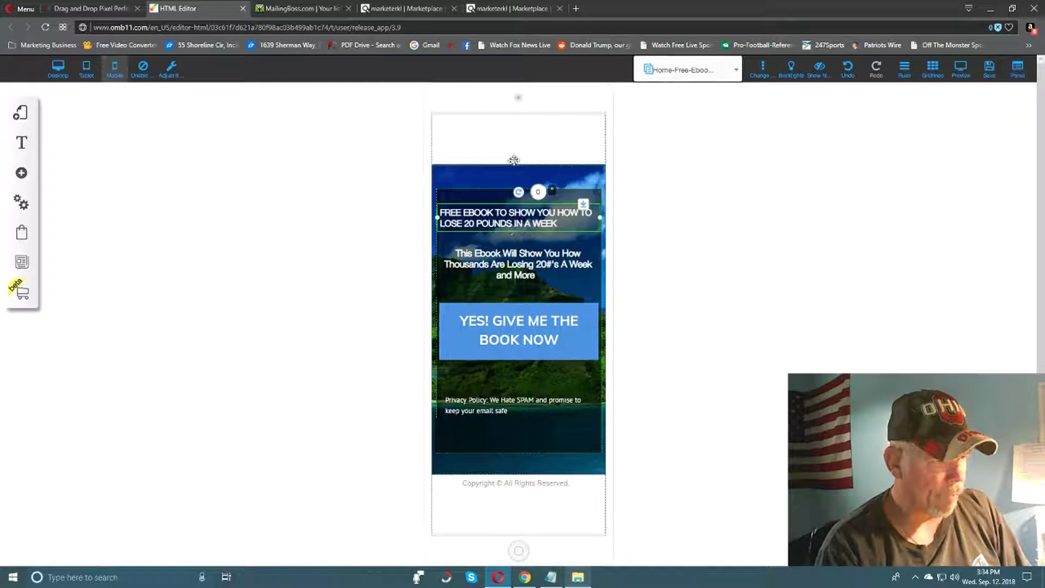
# Center the ebook heading and the subheading below it on the mobile layout.
pyautogui.click(504, 216)
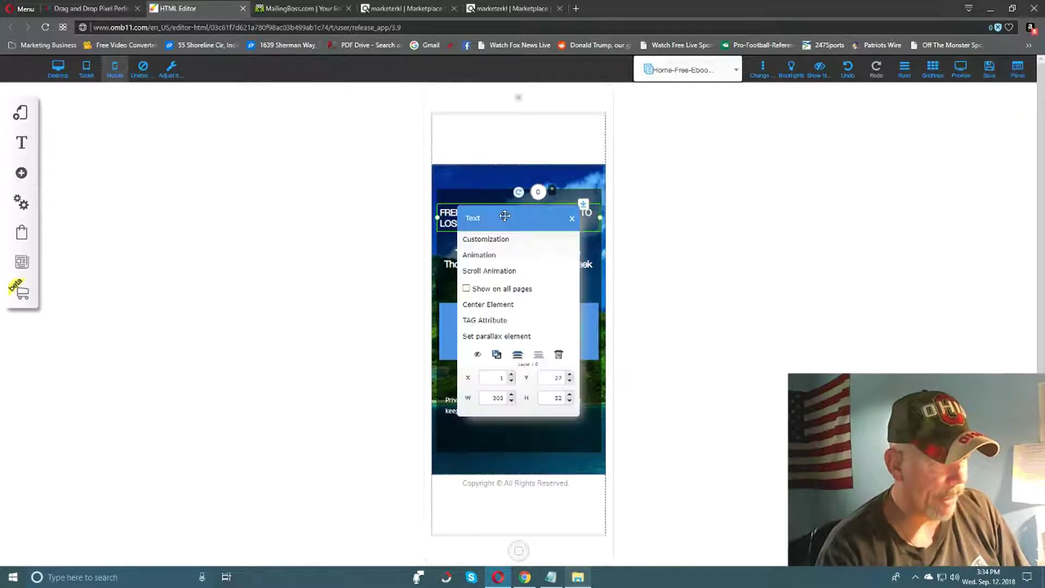
pyautogui.click(494, 305)
pyautogui.click(523, 265)
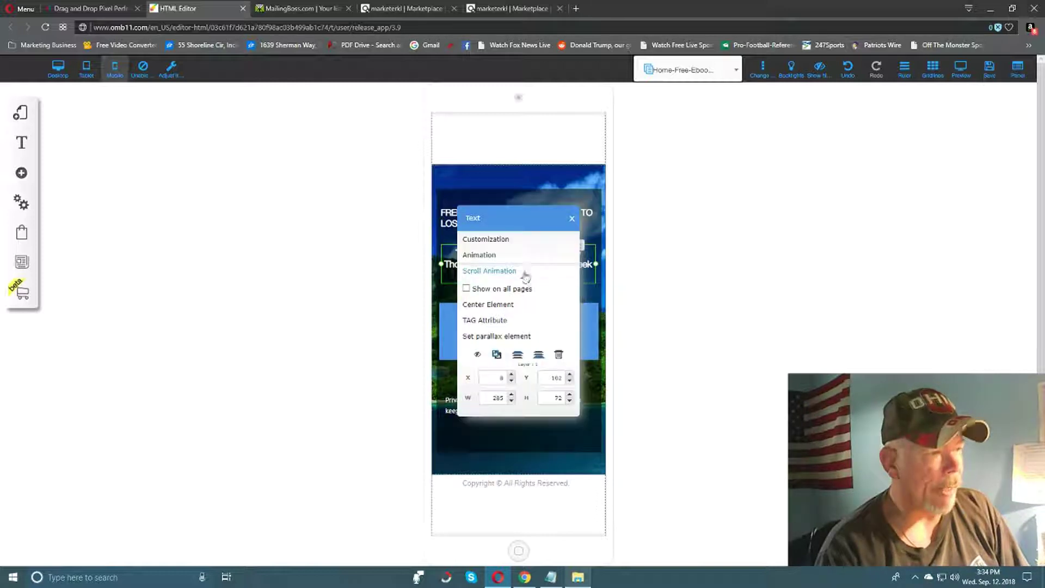
pyautogui.click(511, 306)
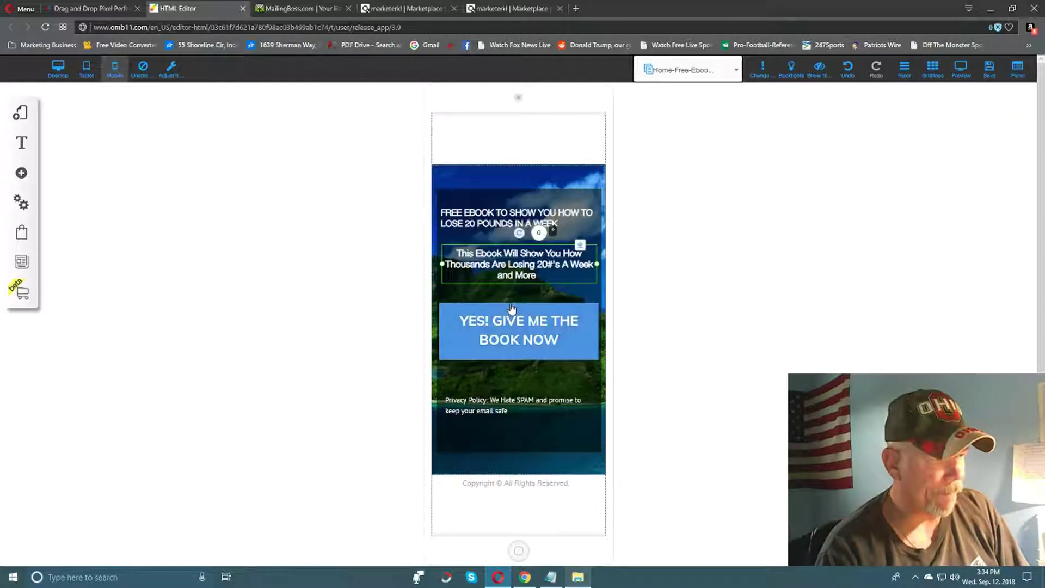
# Center the blue "YES! GIVE ME THE BOOK NOW" button and the privacy policy text on the mobile layout.
pyautogui.click(566, 341)
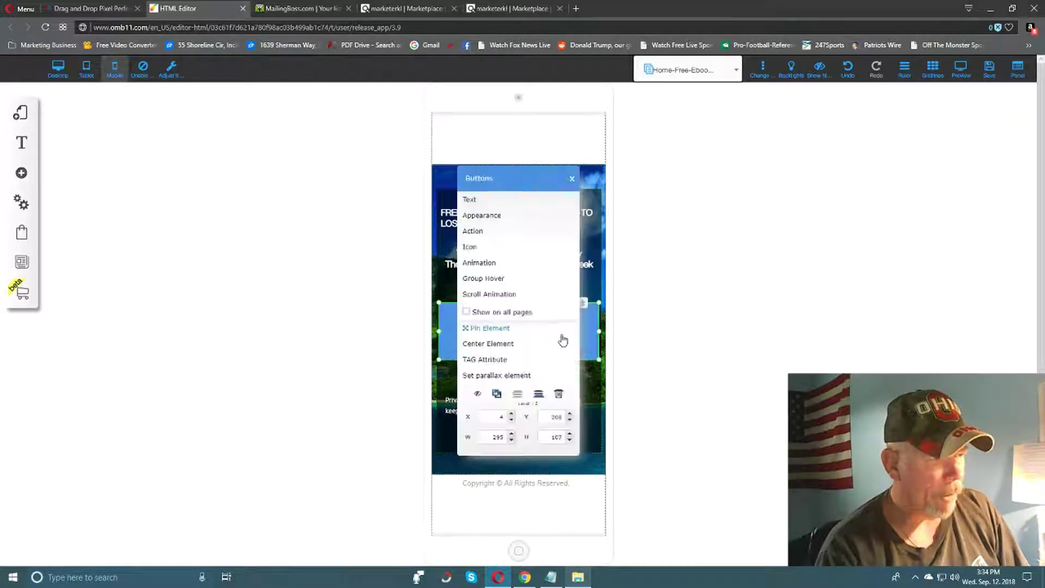
pyautogui.click(503, 346)
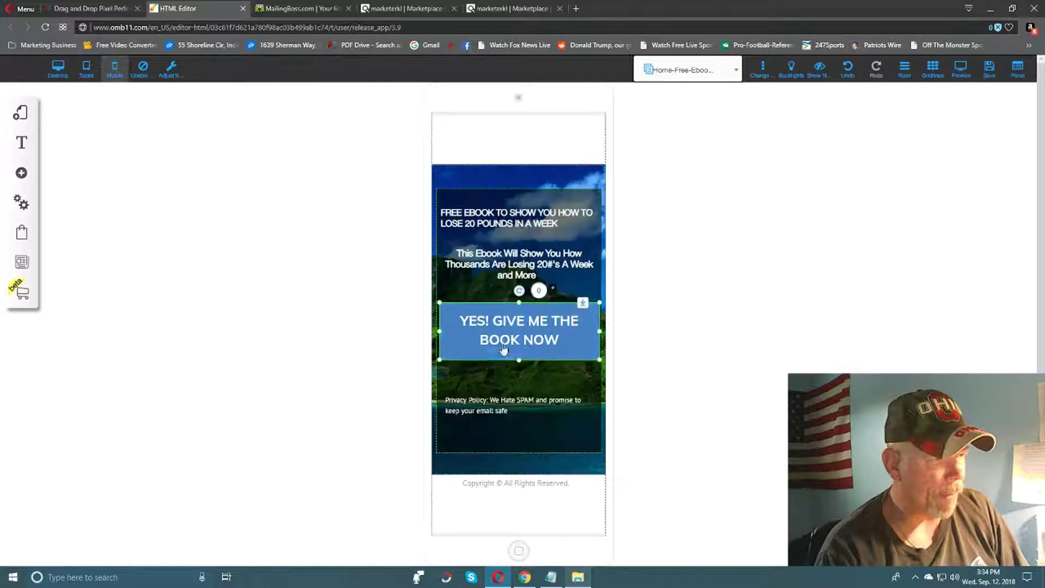
pyautogui.click(492, 407)
pyautogui.click(498, 305)
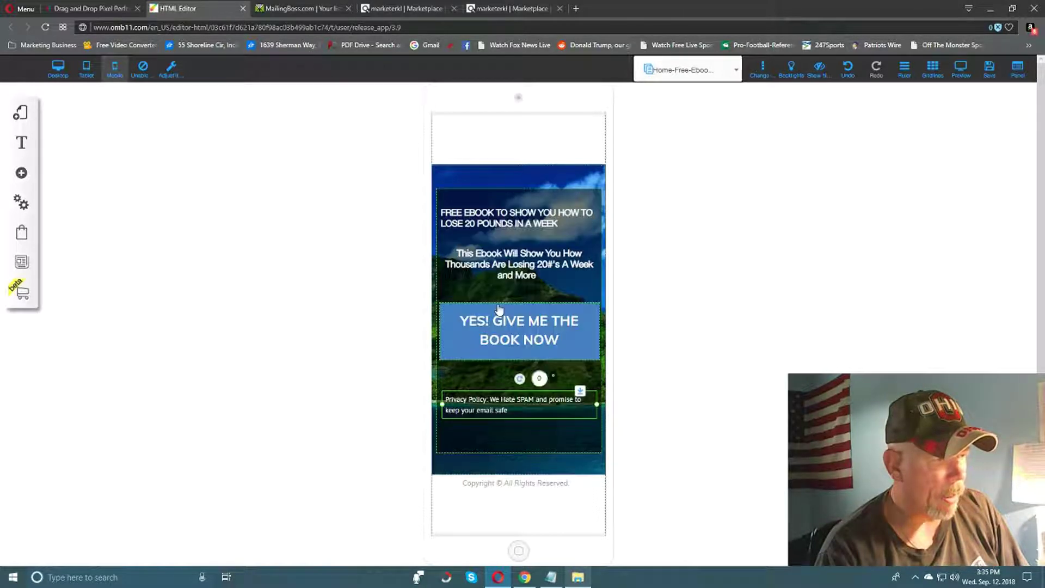
# Center the dark box on the mobile layout and save the Home-Free-Ebook changes.
pyautogui.click(513, 438)
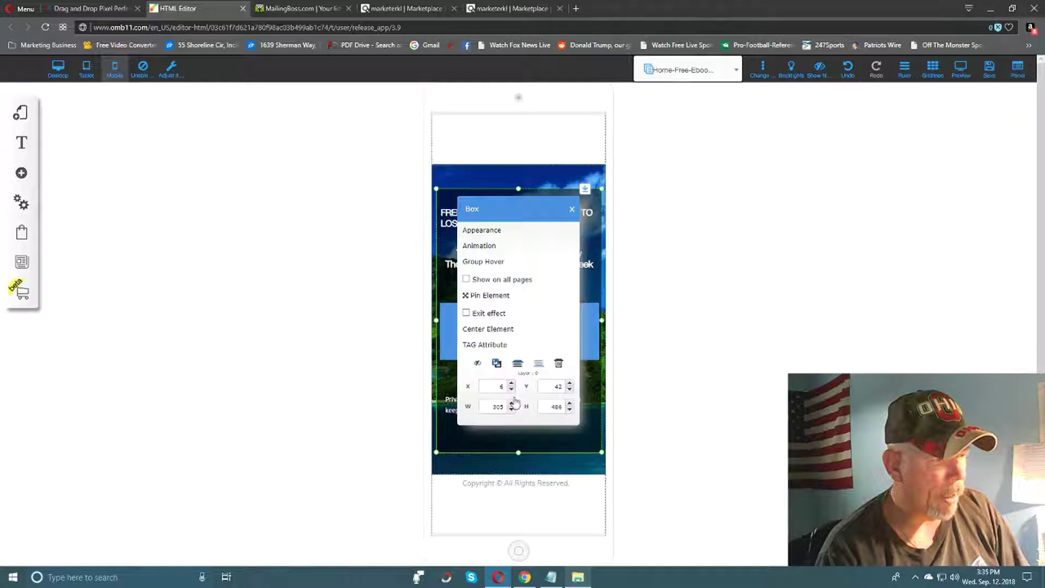
pyautogui.click(495, 335)
pyautogui.click(739, 341)
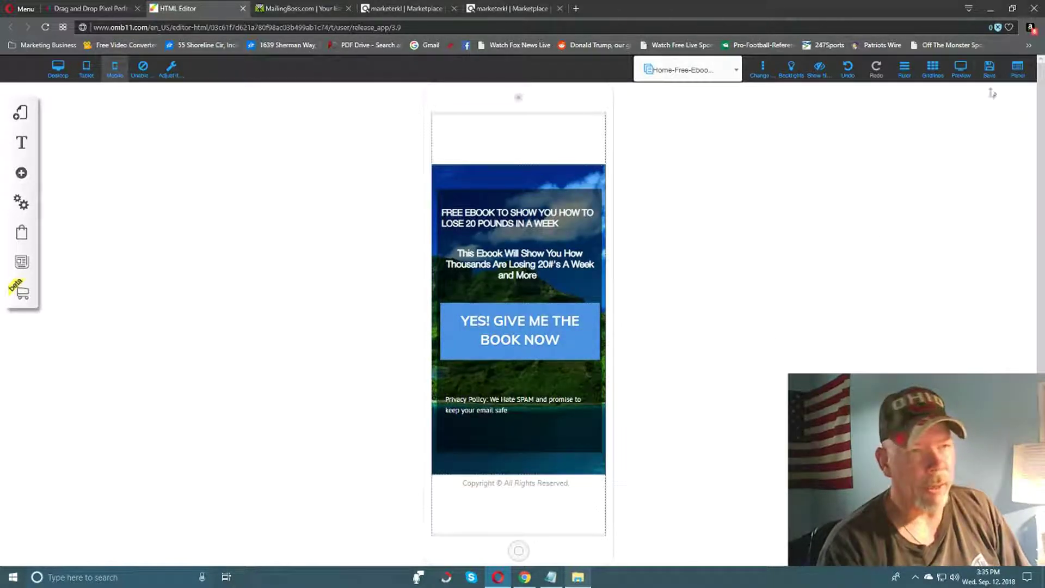
pyautogui.click(989, 68)
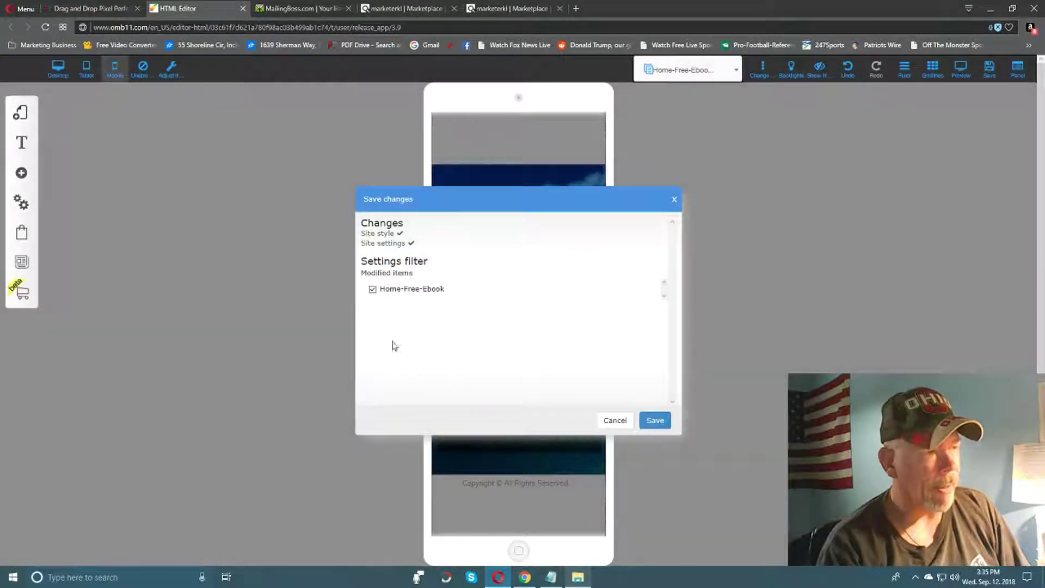
pyautogui.click(655, 422)
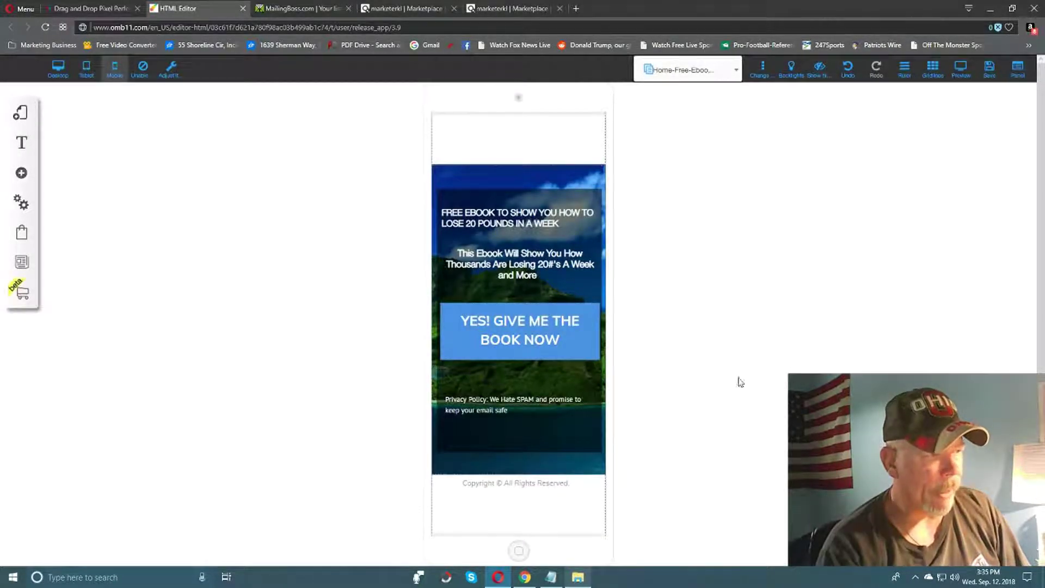
# Review the full Home-Free-Ebook page in the tablet layout and the desktop layout.
pyautogui.click(87, 75)
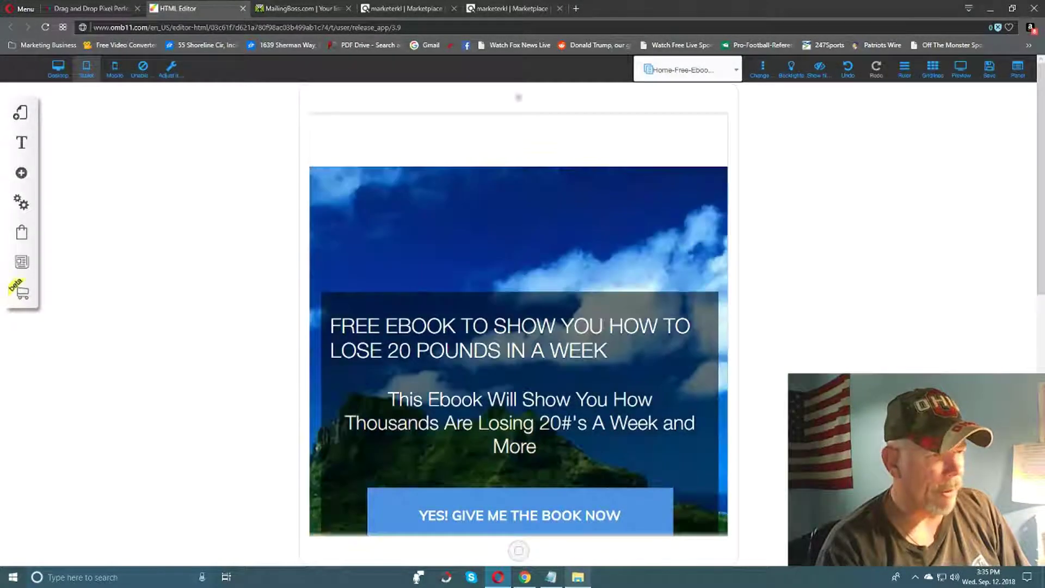
pyautogui.scroll(-3, 912, 364)
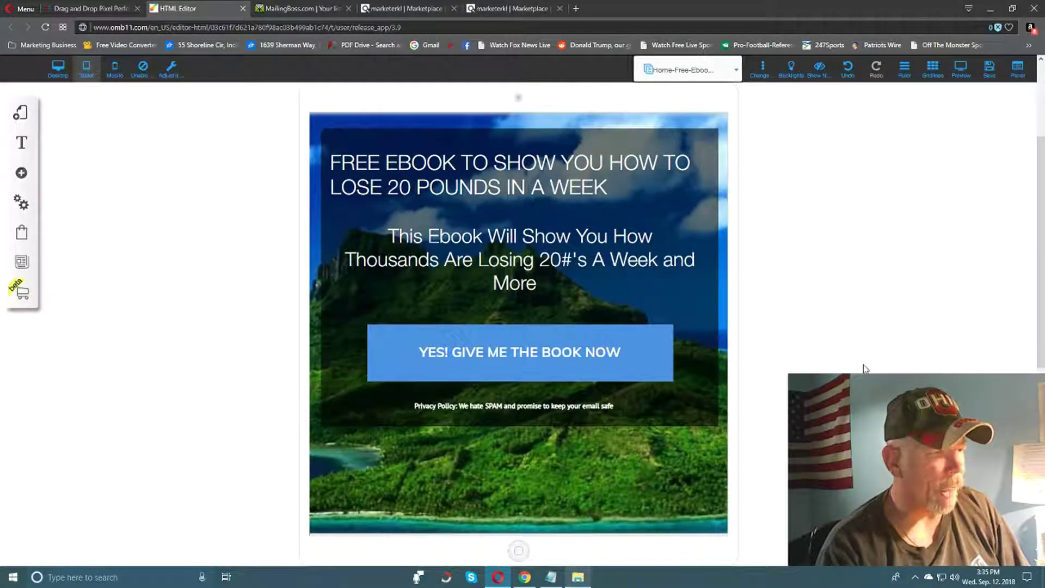
pyautogui.scroll(3, 865, 368)
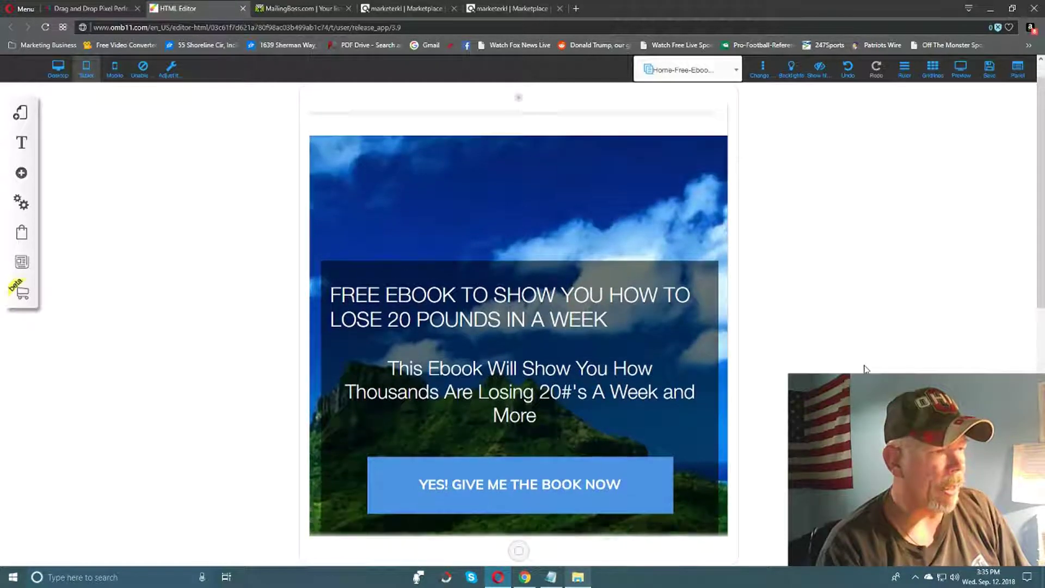
pyautogui.scroll(-2, 864, 368)
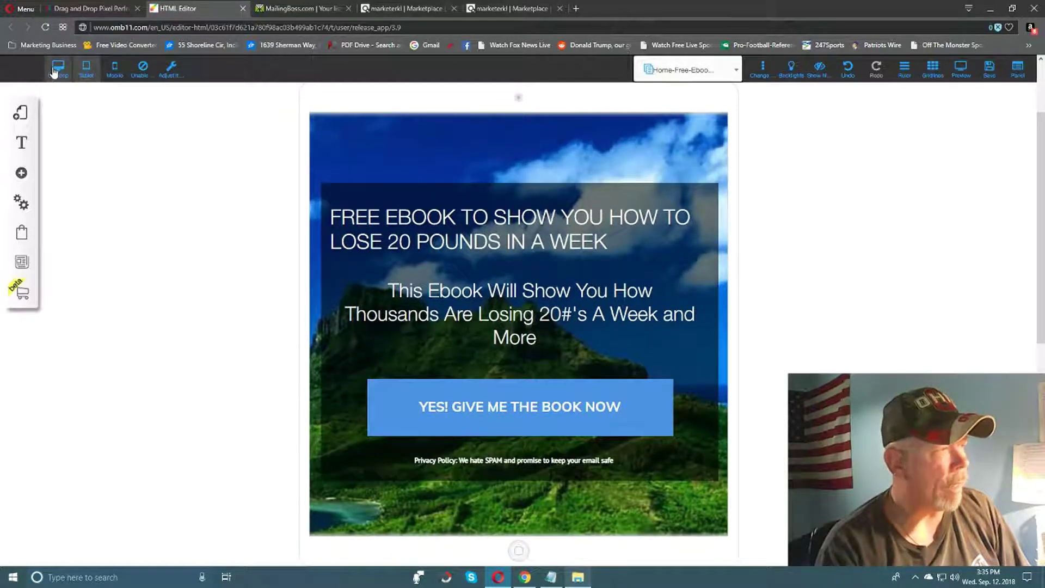
pyautogui.click(54, 69)
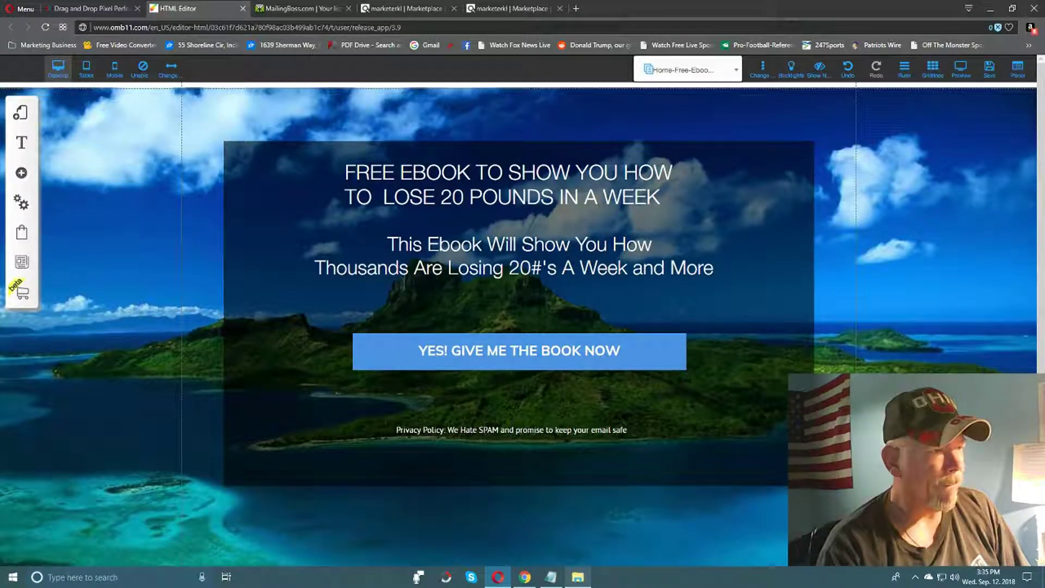
pyautogui.scroll(-3, 523, 326)
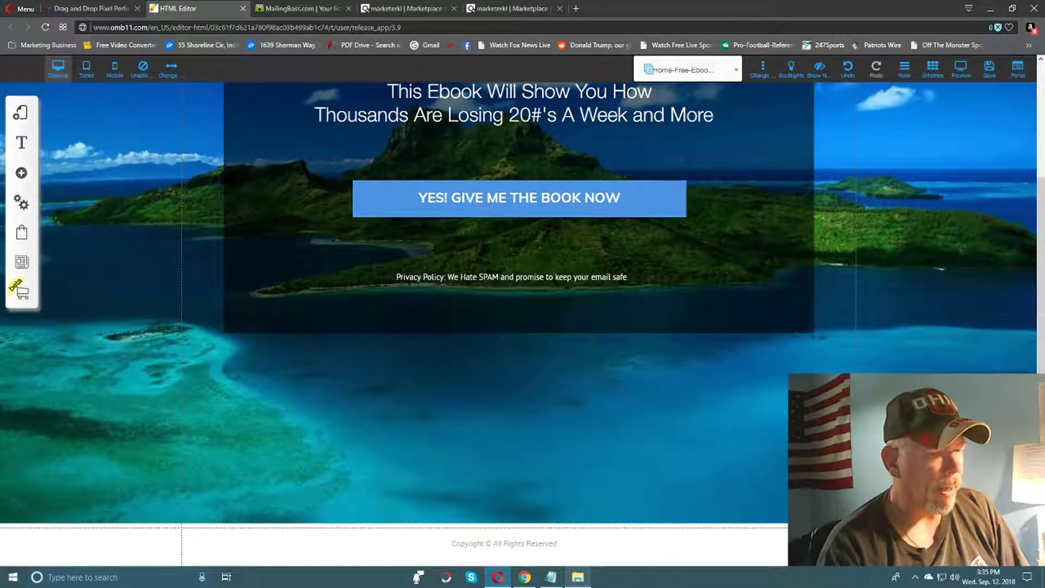
pyautogui.scroll(3, 522, 327)
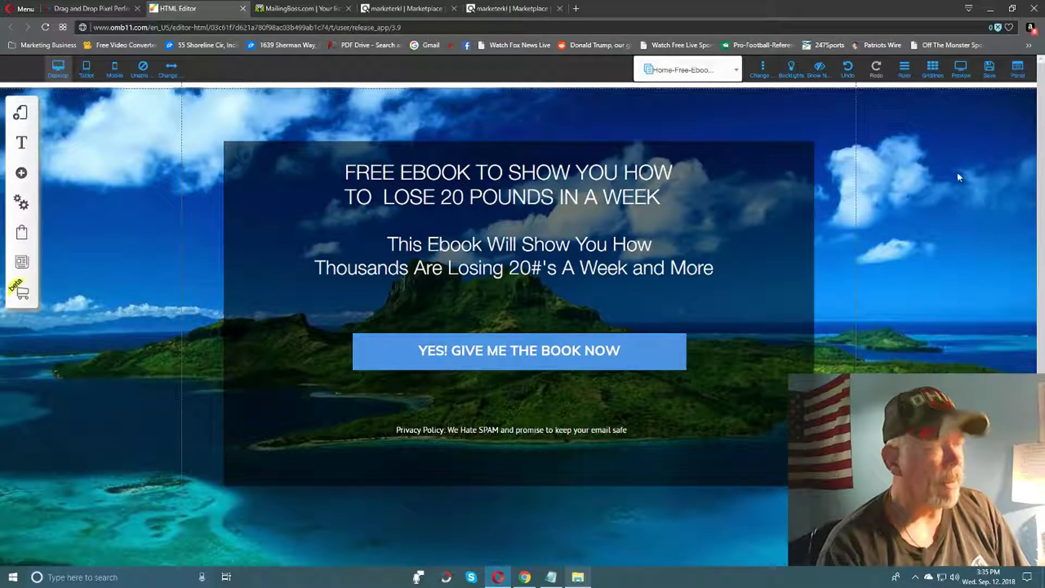
# Open the Click Pop page and display its tablet layout to check the opt-in form's placement.
pyautogui.click(736, 73)
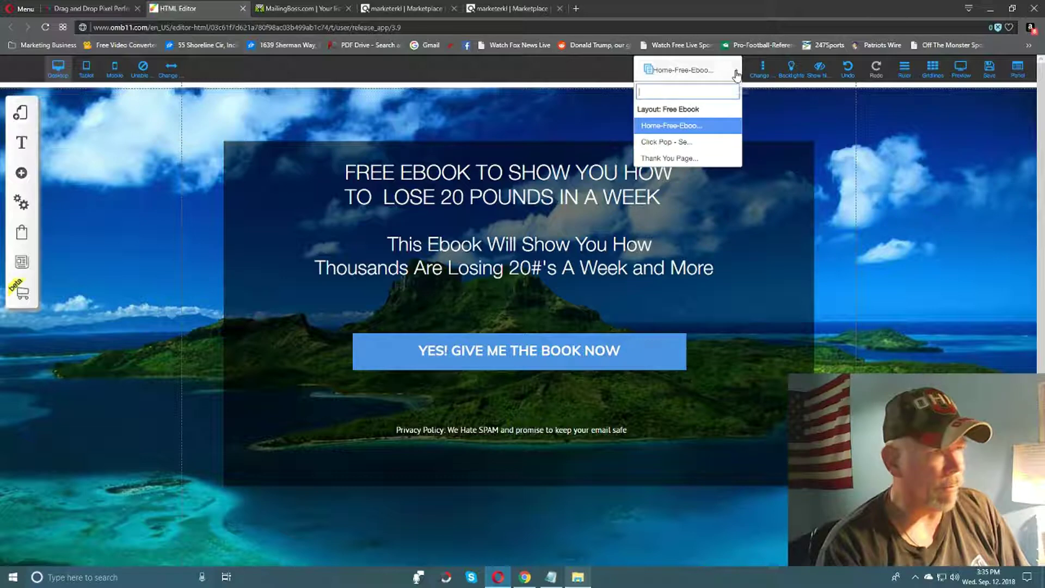
pyautogui.click(680, 142)
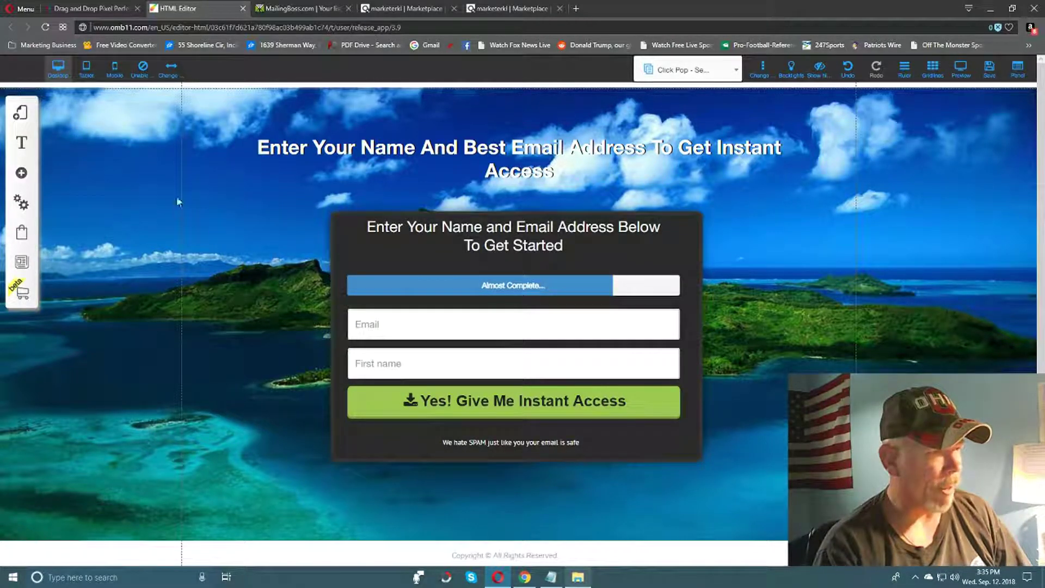
pyautogui.click(86, 68)
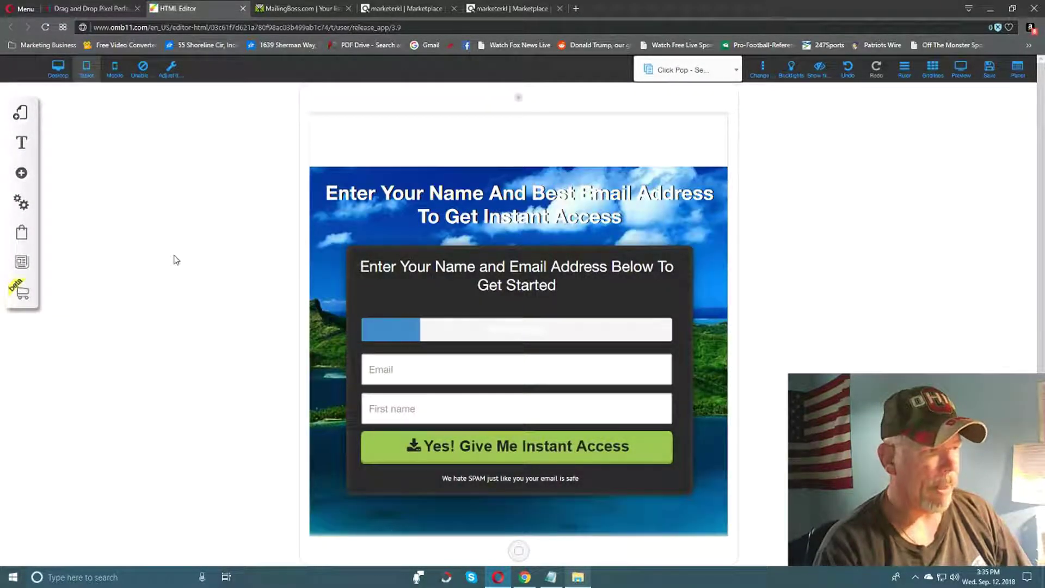
pyautogui.scroll(-2, 177, 259)
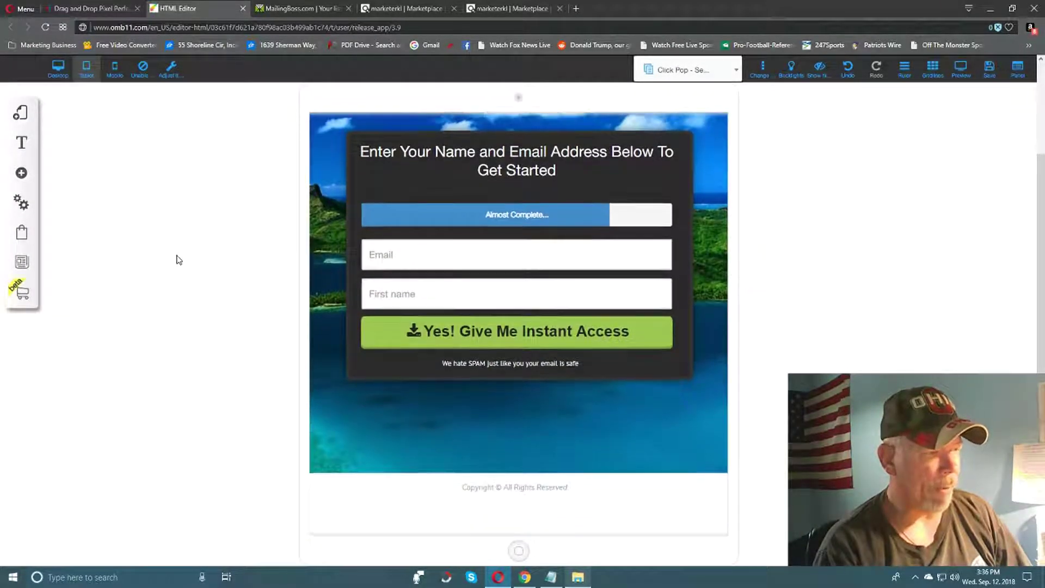
pyautogui.scroll(2, 177, 259)
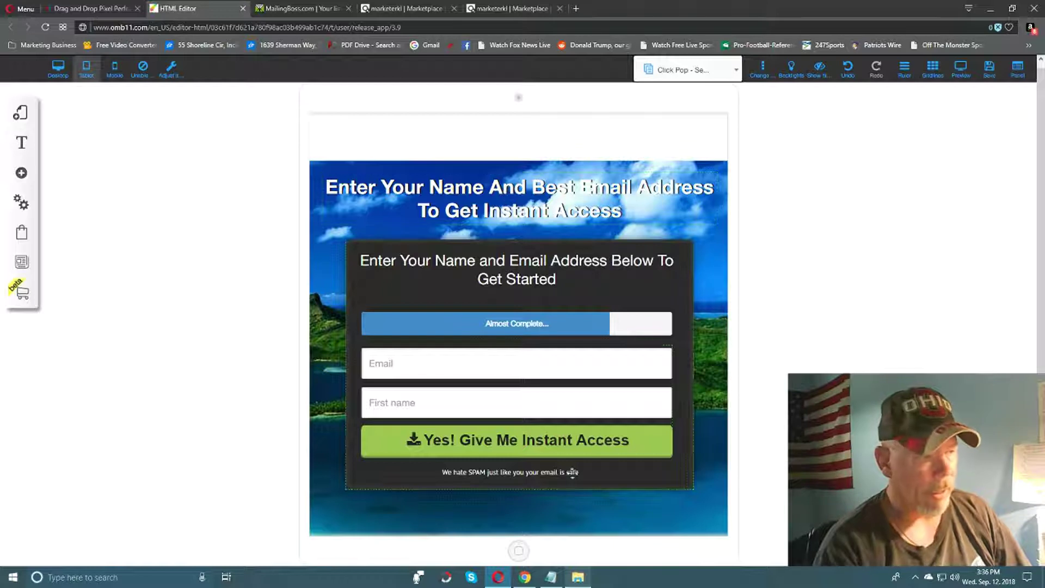
# Move the dark opt-in form box and the "Enter Your Name And Best Email Address" heading lower on the tablet layout.
pyautogui.moveTo(645, 475); pyautogui.dragTo(644, 492)
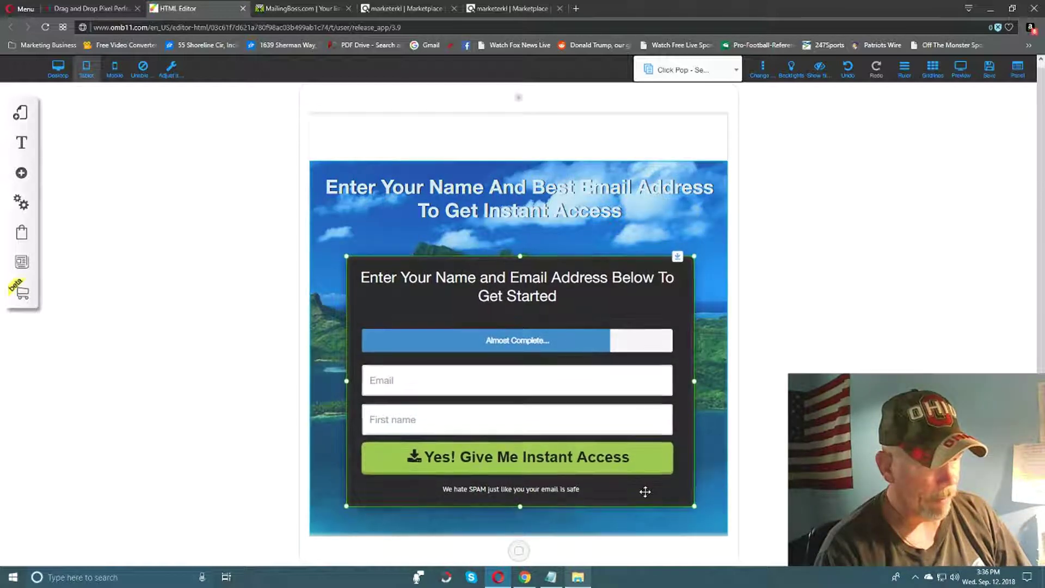
pyautogui.scroll(-1, 735, 473)
pyautogui.scroll(-1, 735, 474)
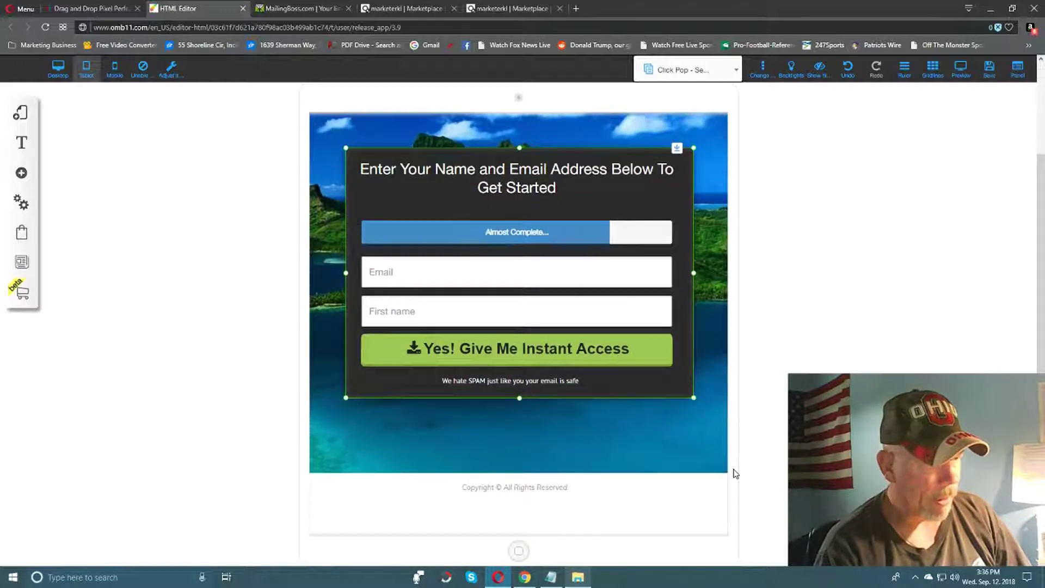
pyautogui.moveTo(617, 383); pyautogui.dragTo(615, 392)
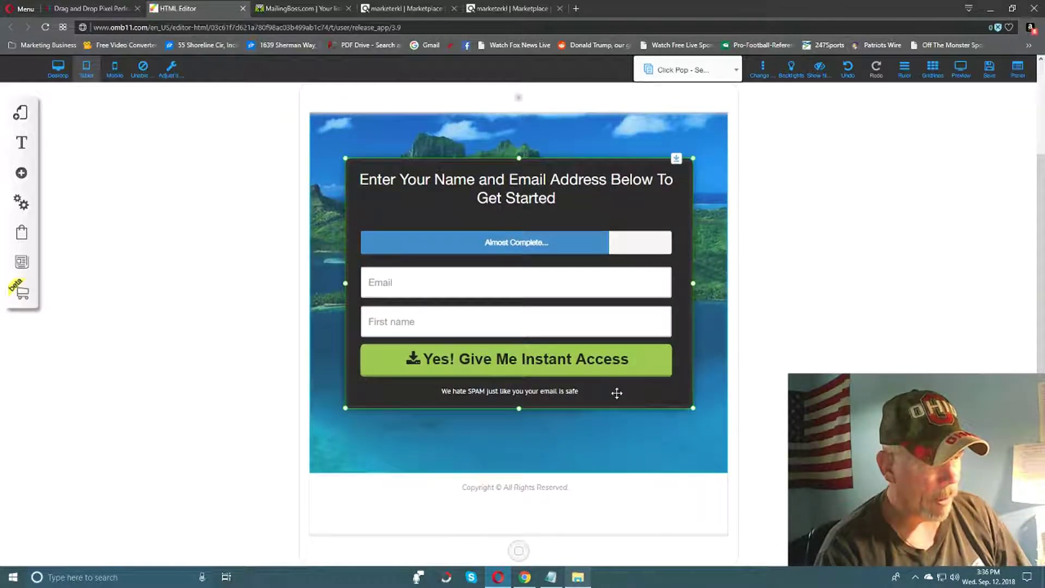
pyautogui.scroll(2, 639, 423)
pyautogui.moveTo(532, 214); pyautogui.dragTo(524, 233)
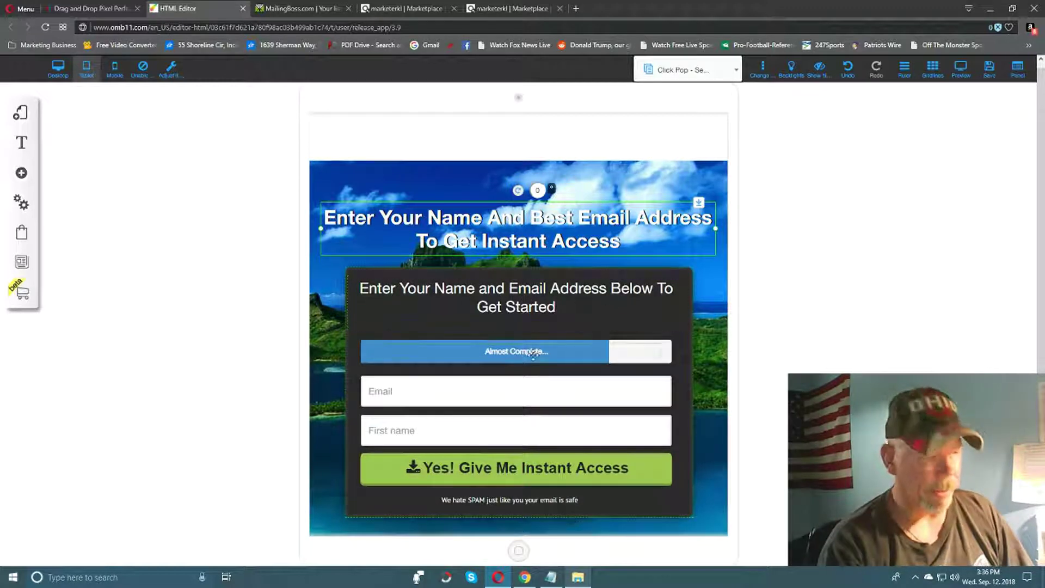
# Center the opt-in form box, the main heading above it and the "We hate SPAM" line on the tablet layout.
pyautogui.click(645, 504)
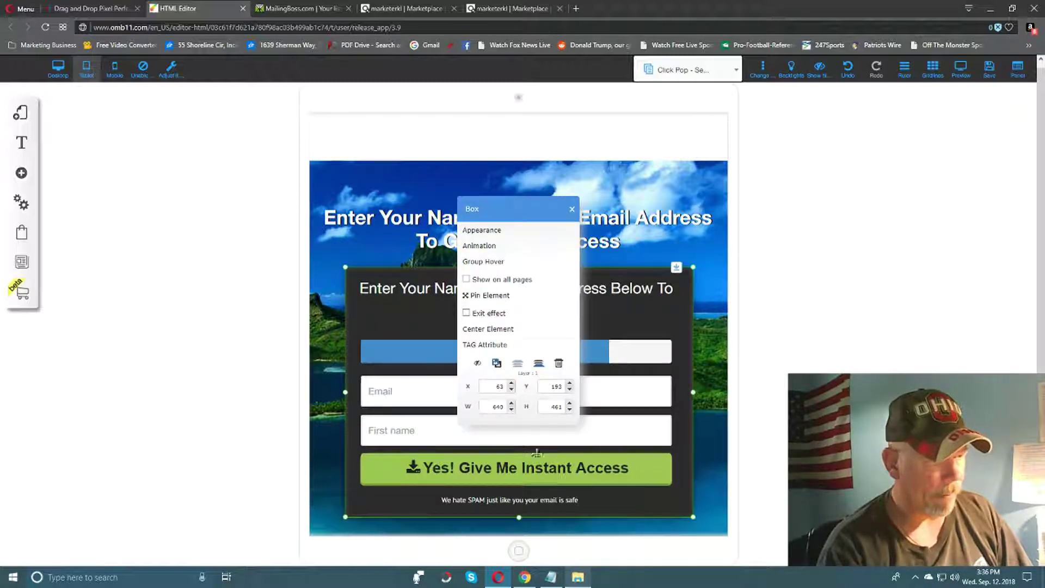
pyautogui.click(486, 329)
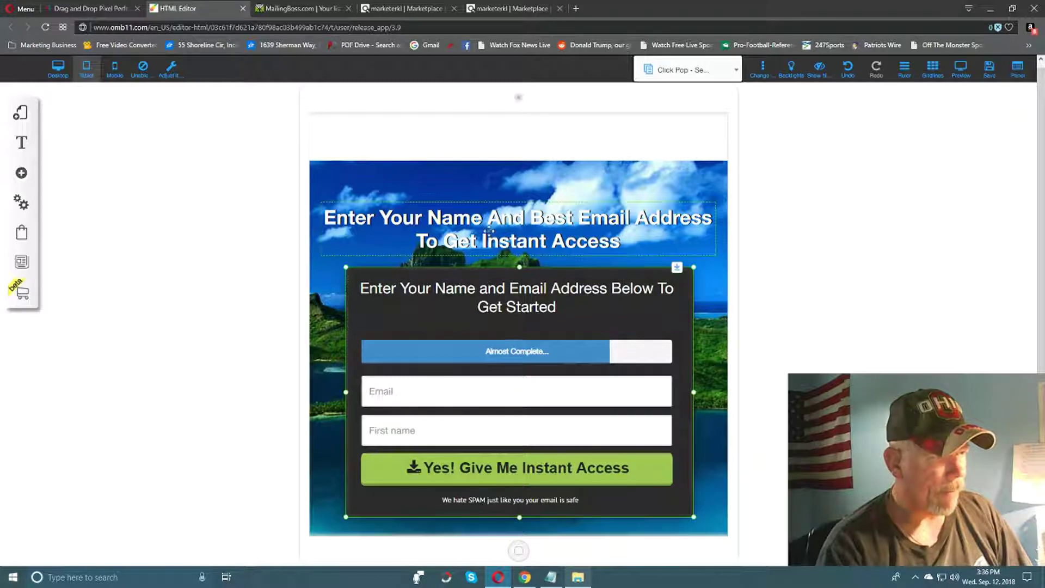
pyautogui.click(489, 240)
pyautogui.click(492, 305)
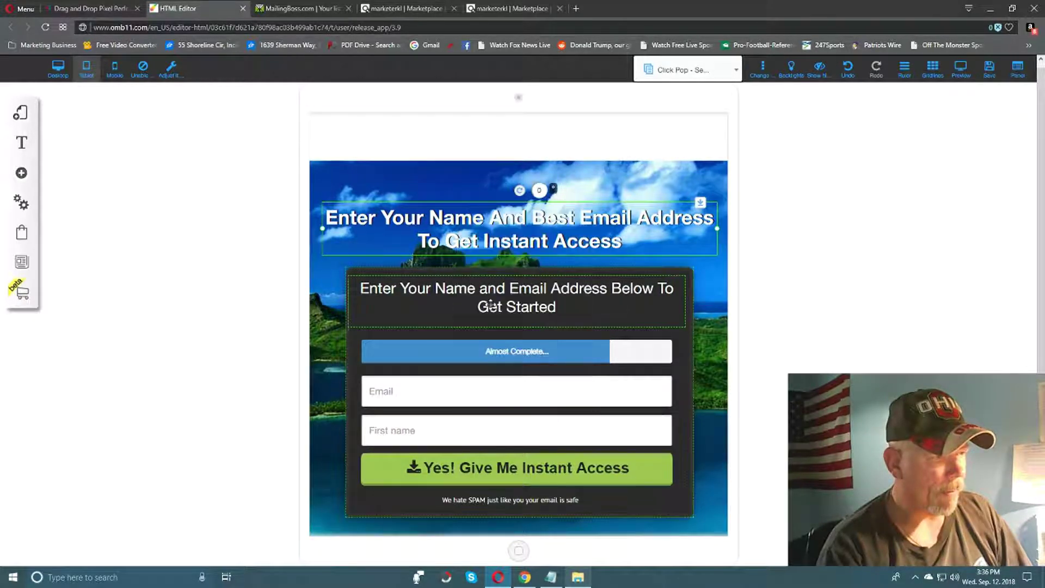
pyautogui.click(513, 499)
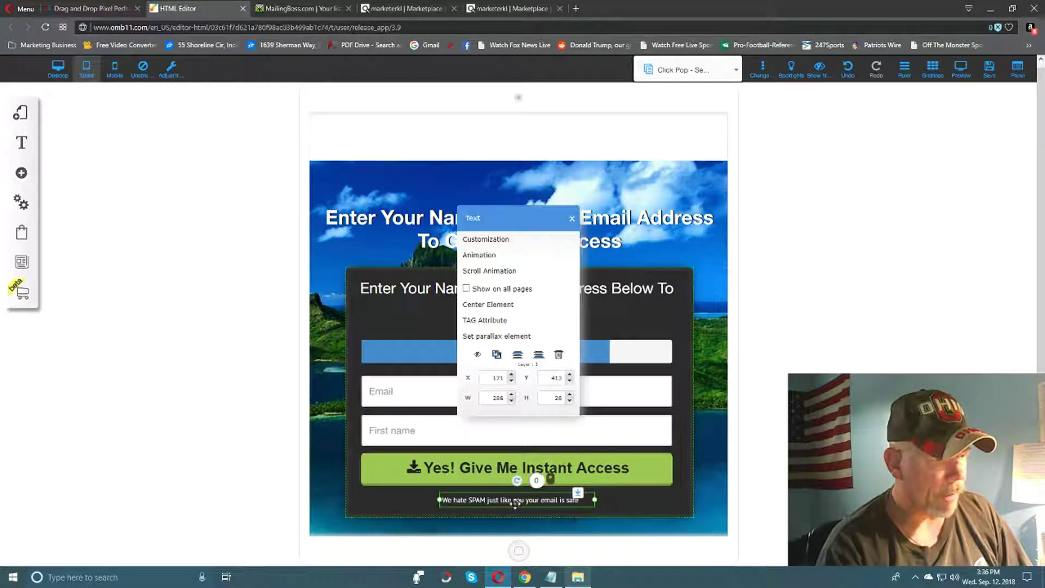
pyautogui.click(493, 304)
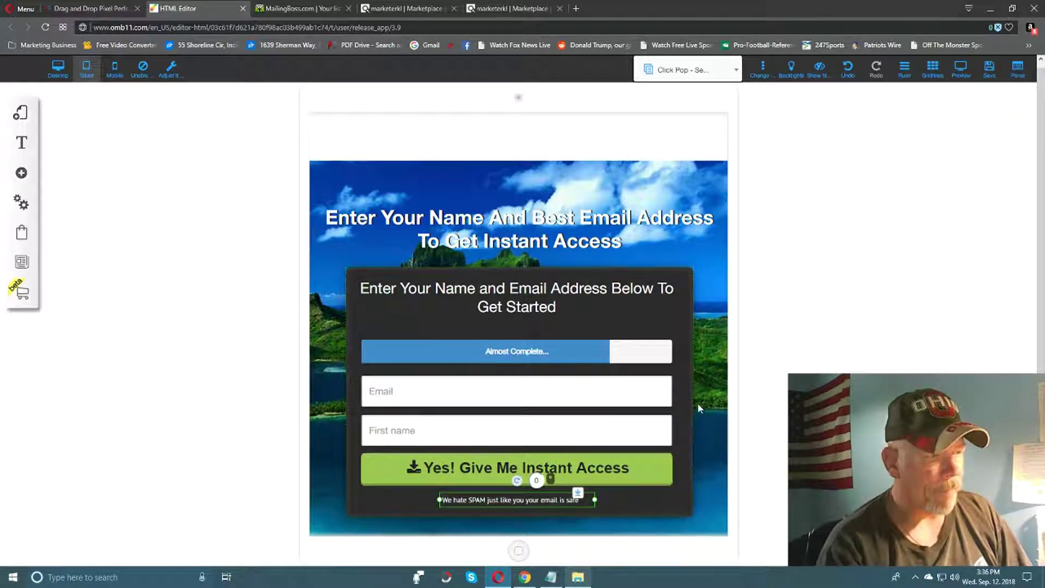
# Center the progress bar and the email form on the tablet layout, and save the Click Pop page's changes.
pyautogui.click(668, 360)
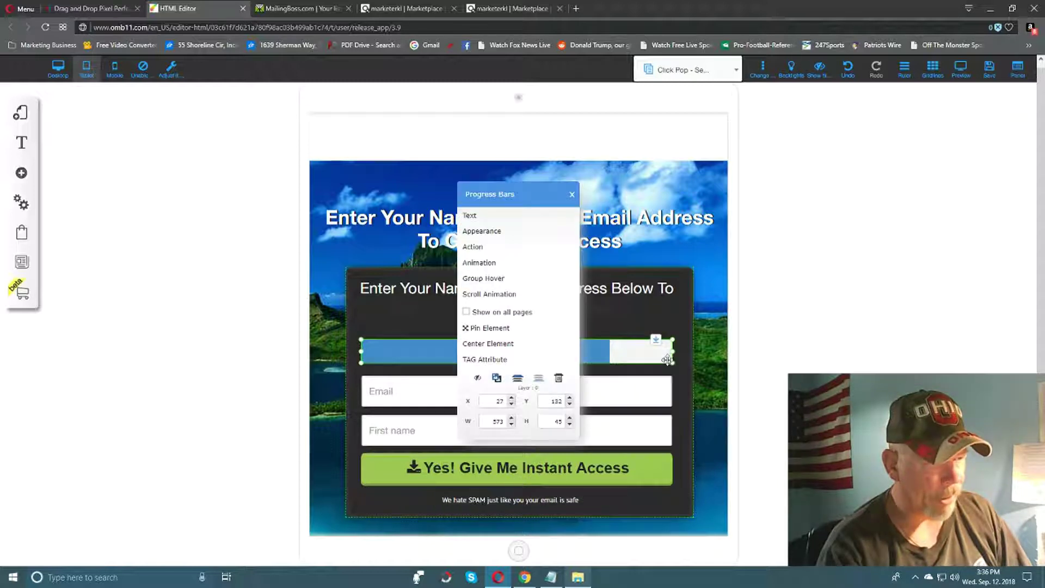
pyautogui.click(495, 345)
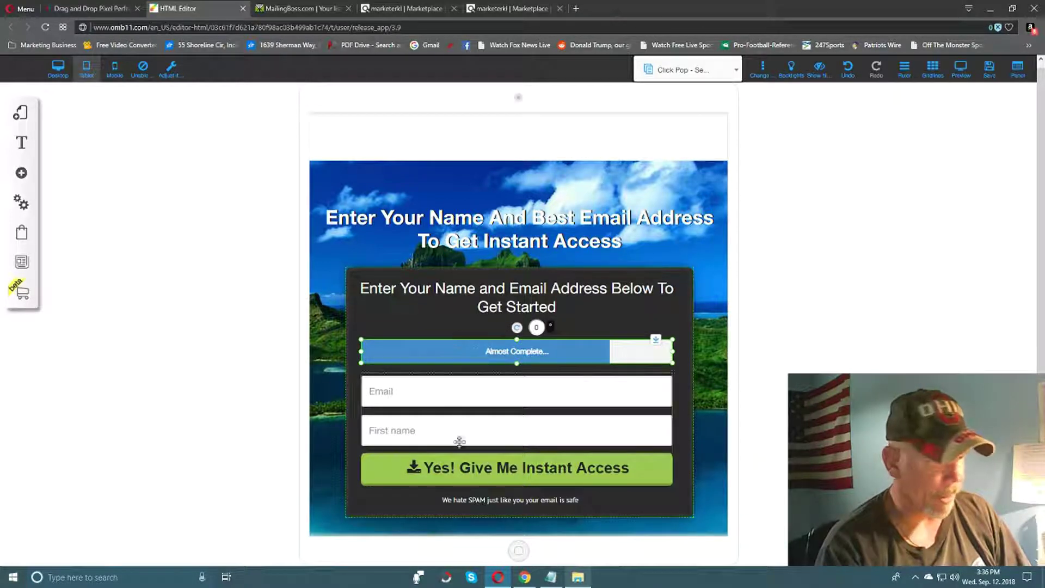
pyautogui.click(519, 449)
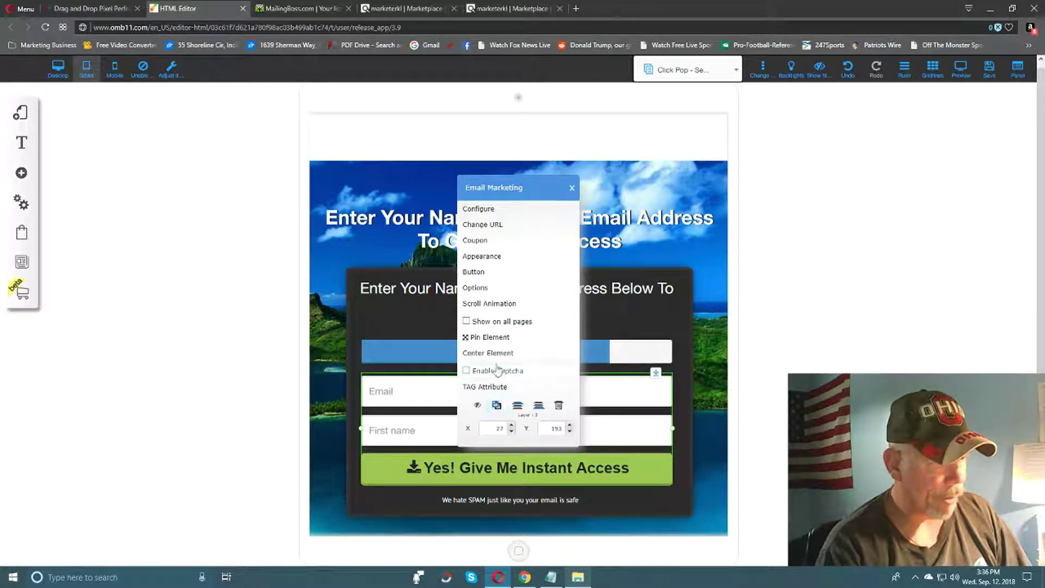
pyautogui.click(495, 353)
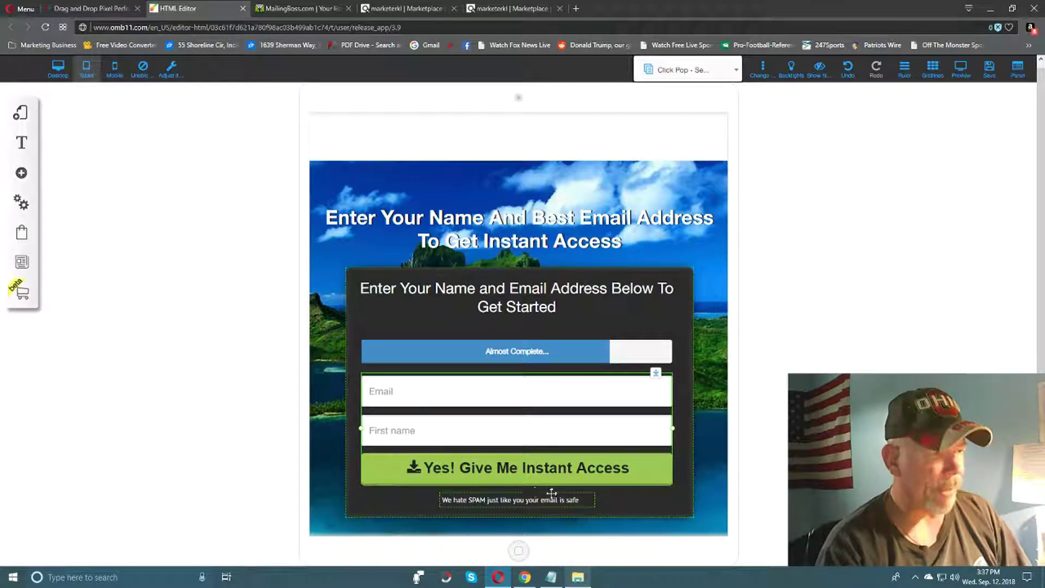
pyautogui.click(890, 408)
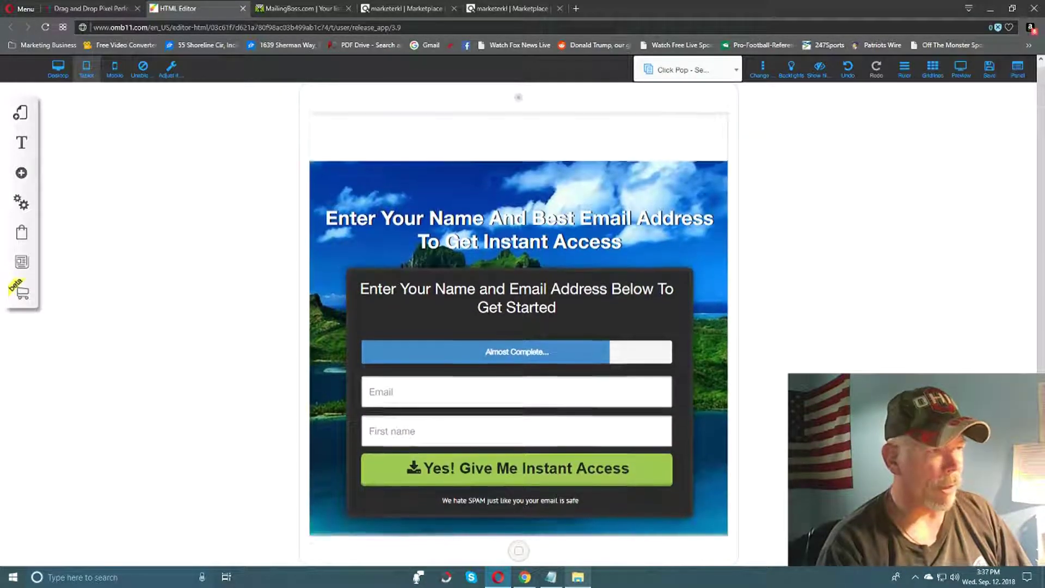
pyautogui.click(989, 70)
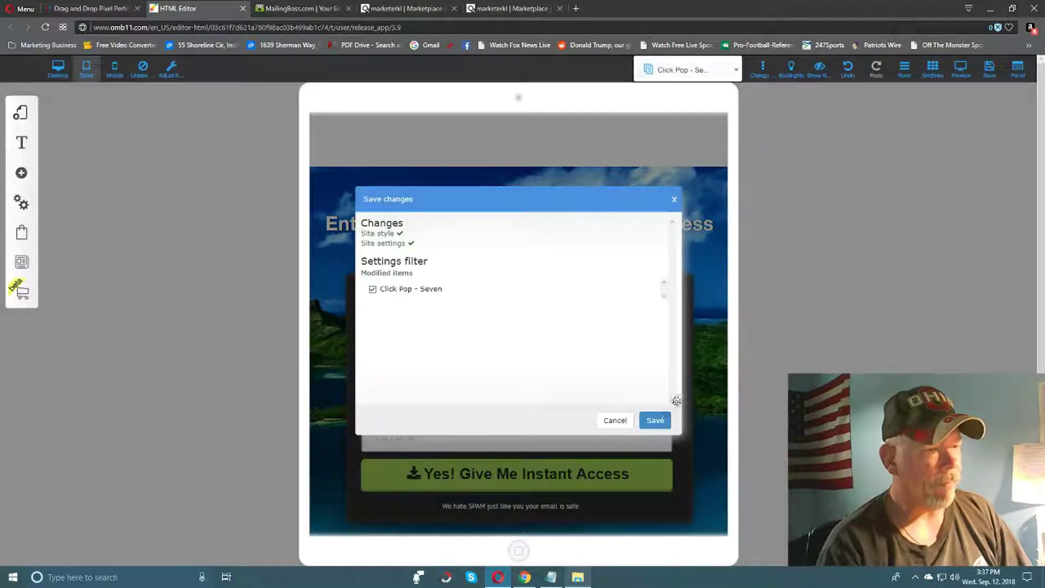
pyautogui.click(655, 420)
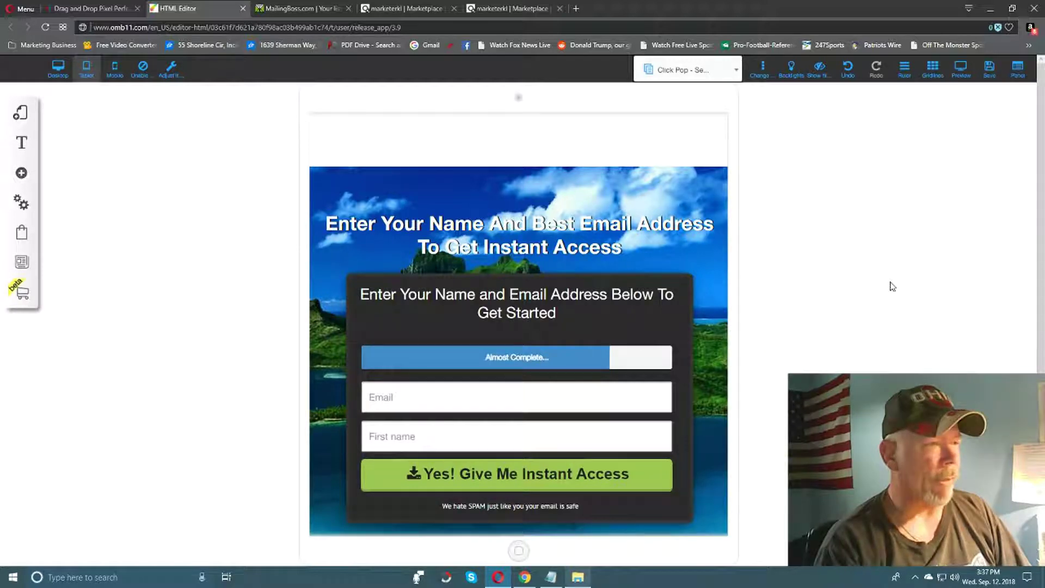
# Display the Click Pop page's mobile layout and examine the headings, opt-in form and footer for correct placement.
pyautogui.click(116, 68)
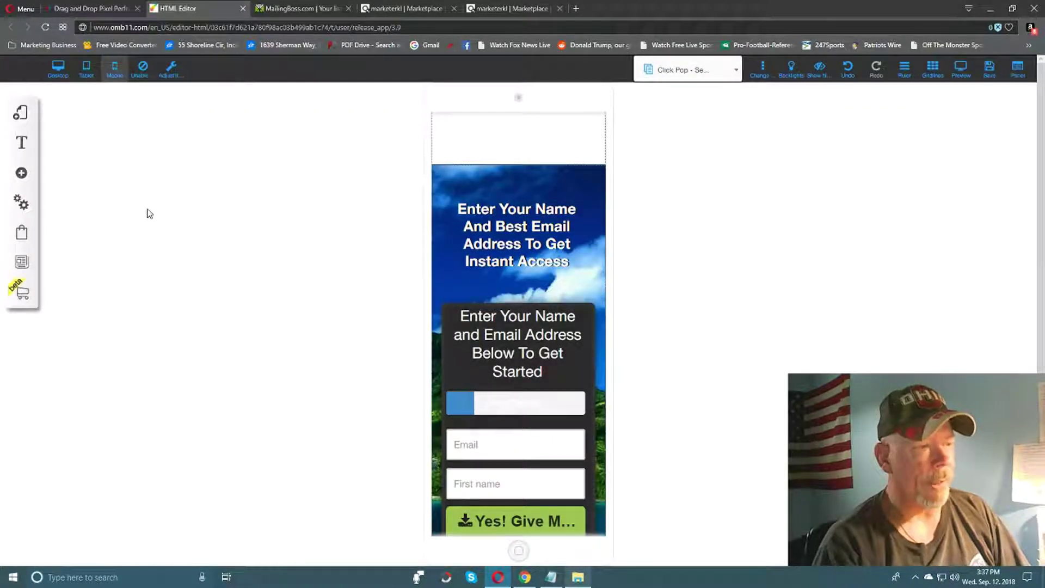
pyautogui.scroll(-3, 694, 279)
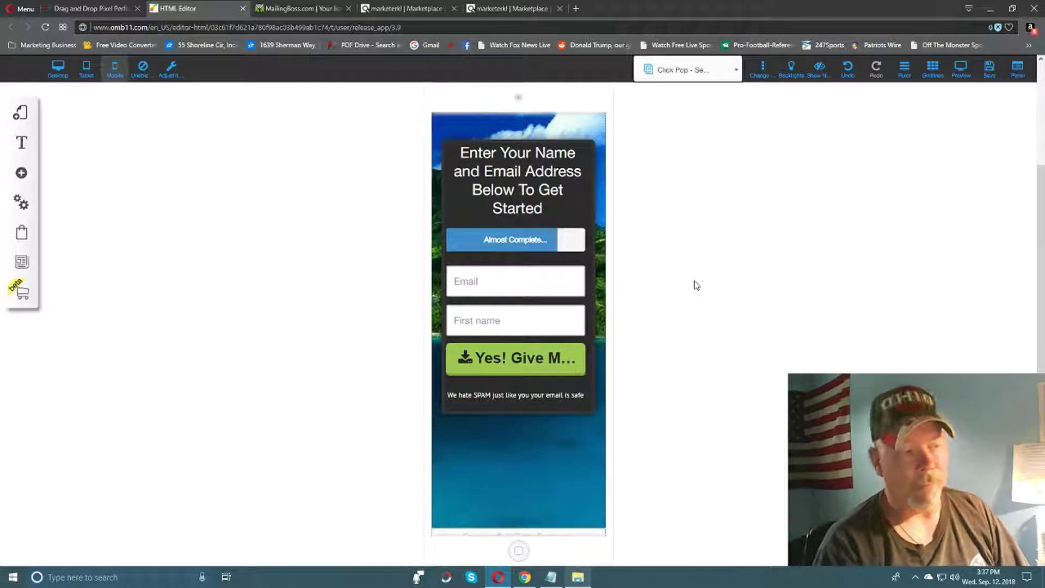
pyautogui.scroll(-2, 696, 286)
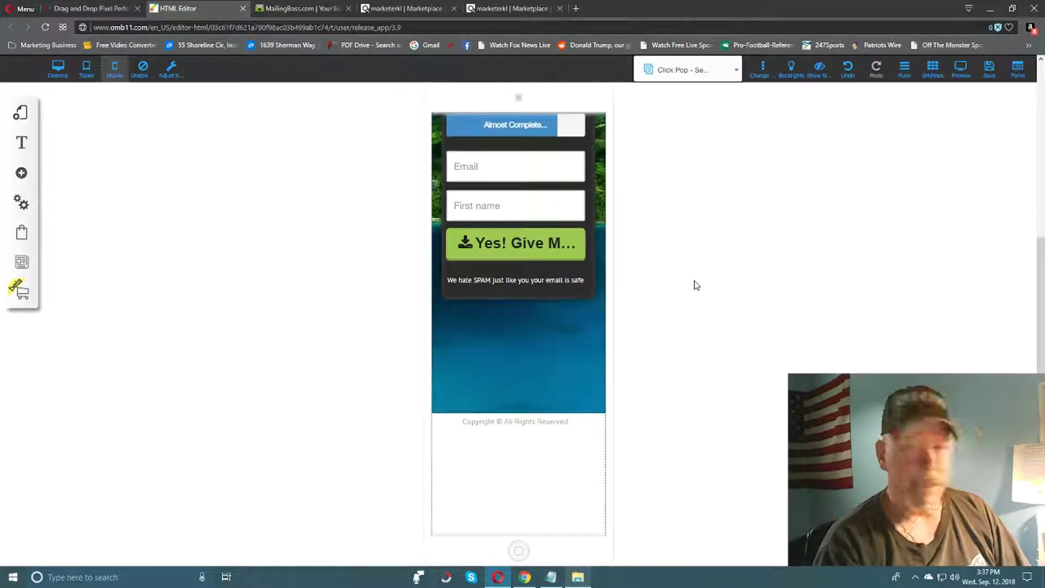
pyautogui.scroll(1, 696, 284)
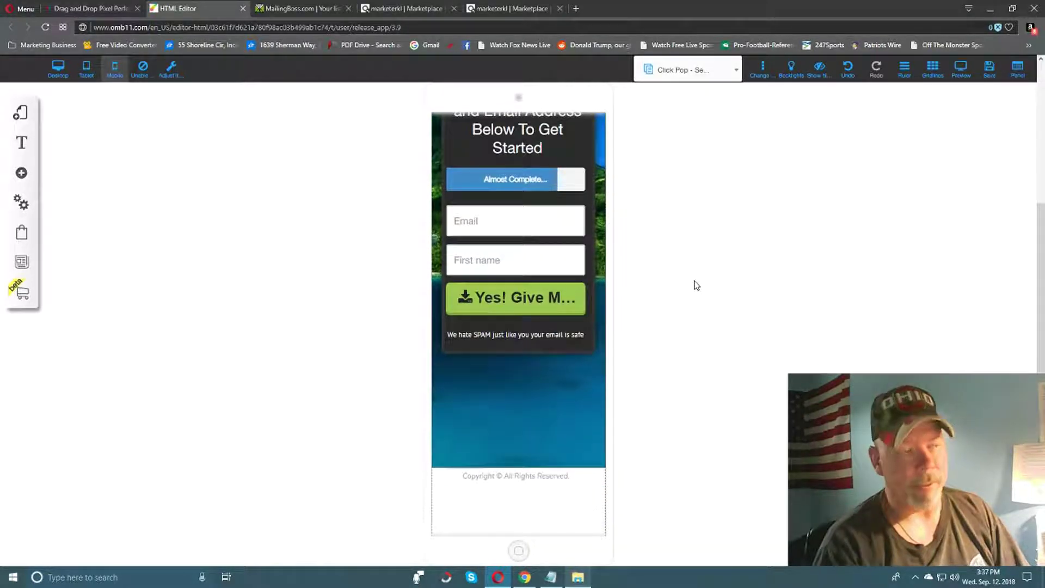
pyautogui.scroll(4, 696, 284)
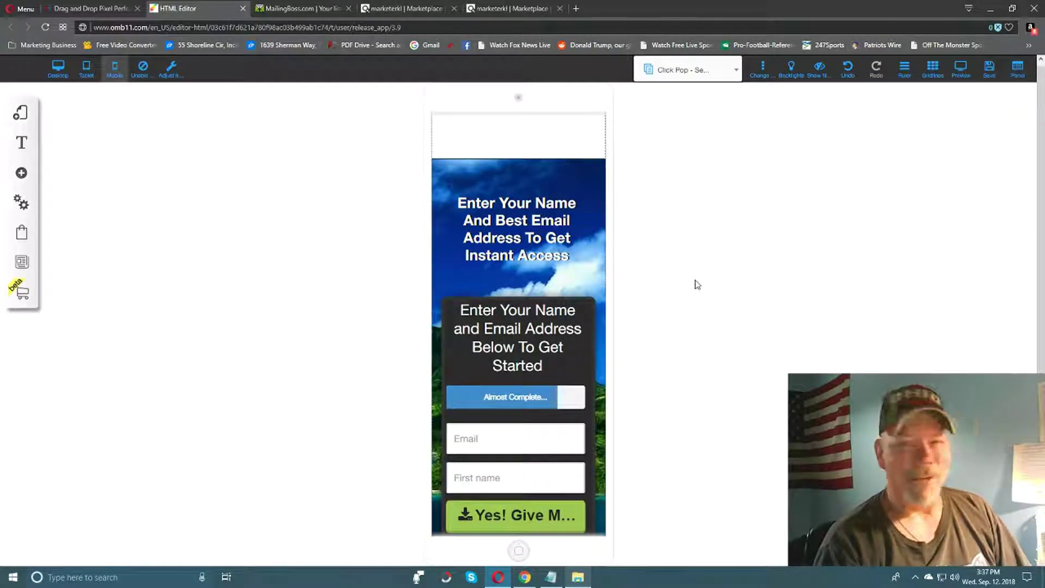
pyautogui.scroll(-3, 702, 285)
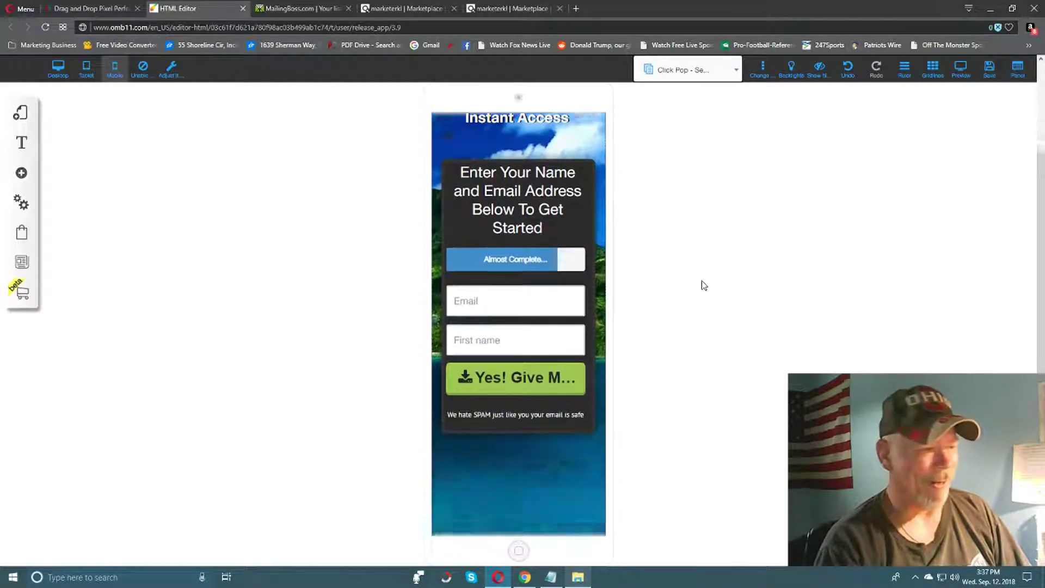
pyautogui.scroll(3, 703, 285)
pyautogui.scroll(-3, 705, 285)
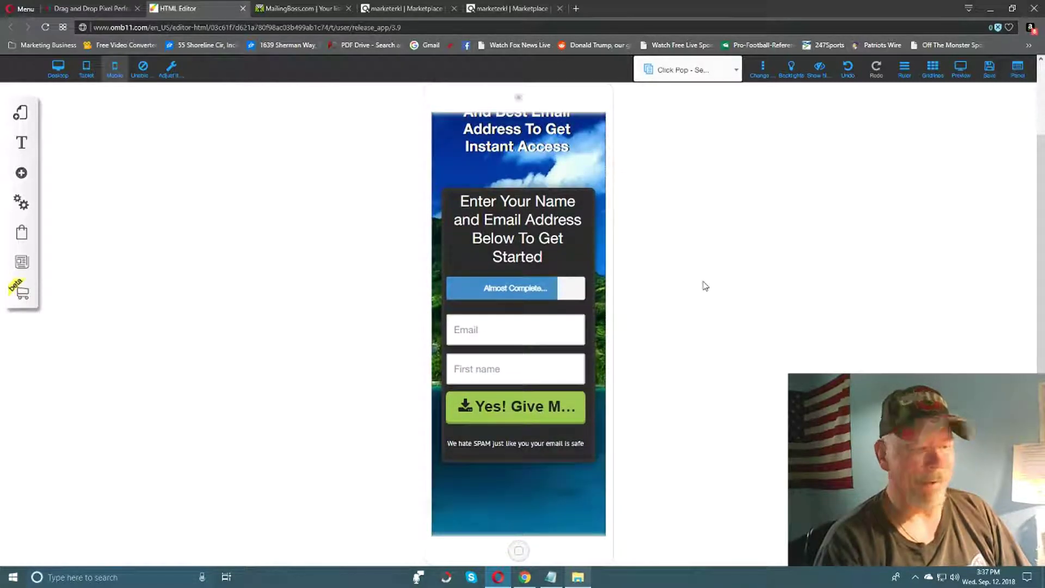
pyautogui.scroll(3, 705, 286)
pyautogui.scroll(-3, 705, 286)
pyautogui.scroll(3, 704, 286)
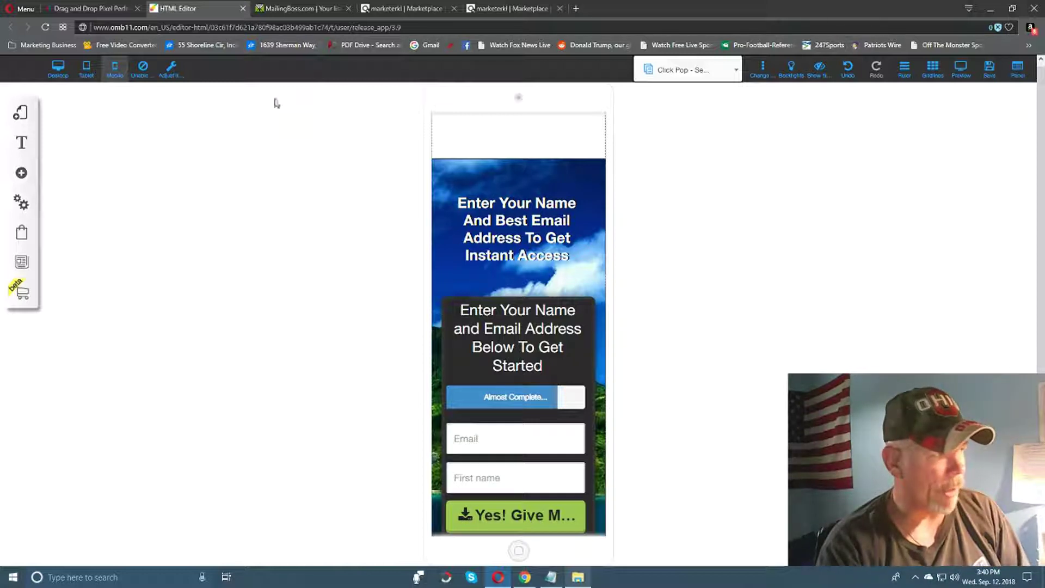
# Save the site from the mobile layout and recheck the opt-in form and the area down to the footer.
pyautogui.click(989, 68)
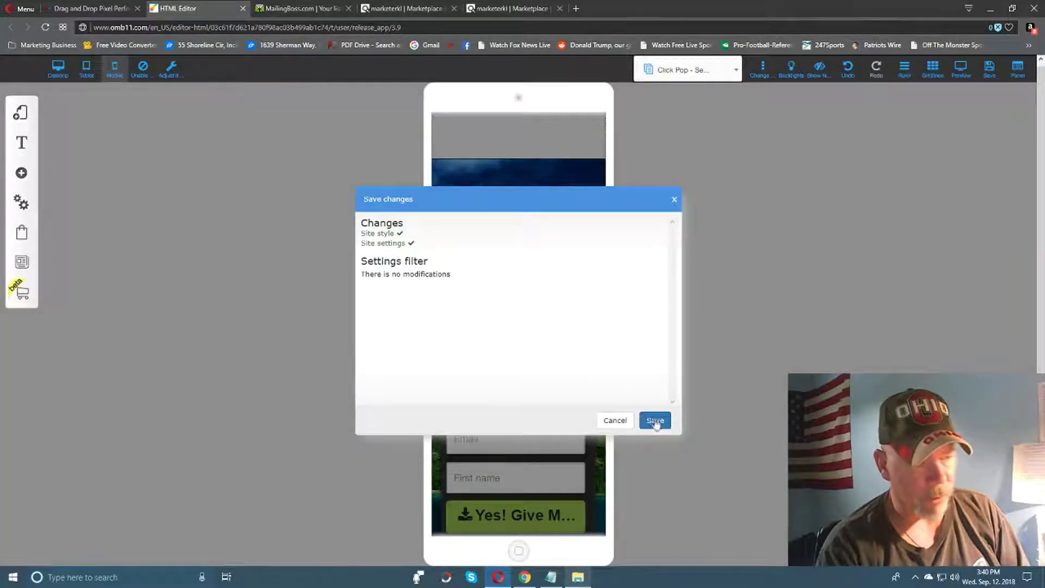
pyautogui.click(655, 422)
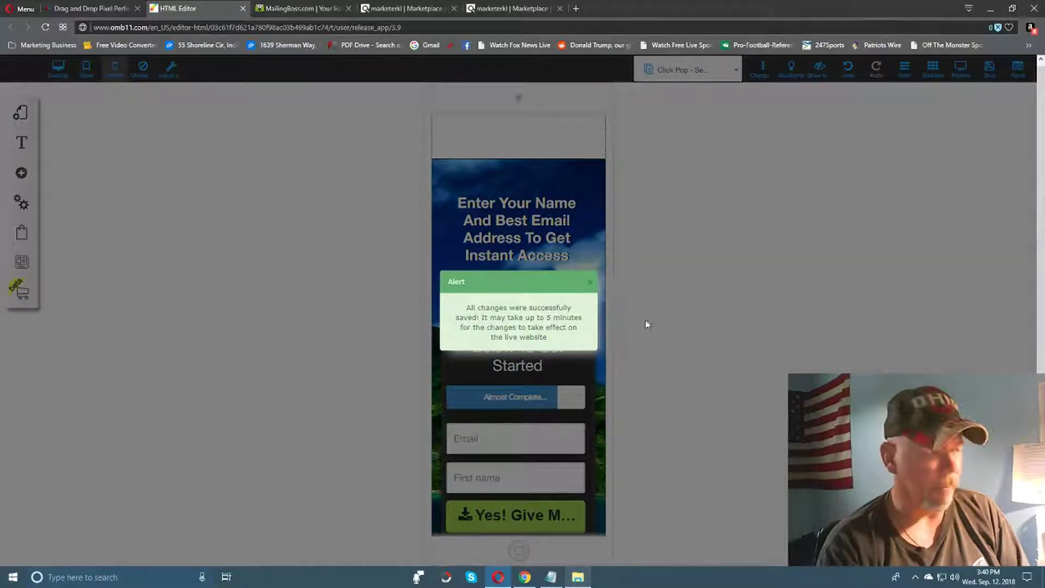
pyautogui.scroll(-4, 574, 296)
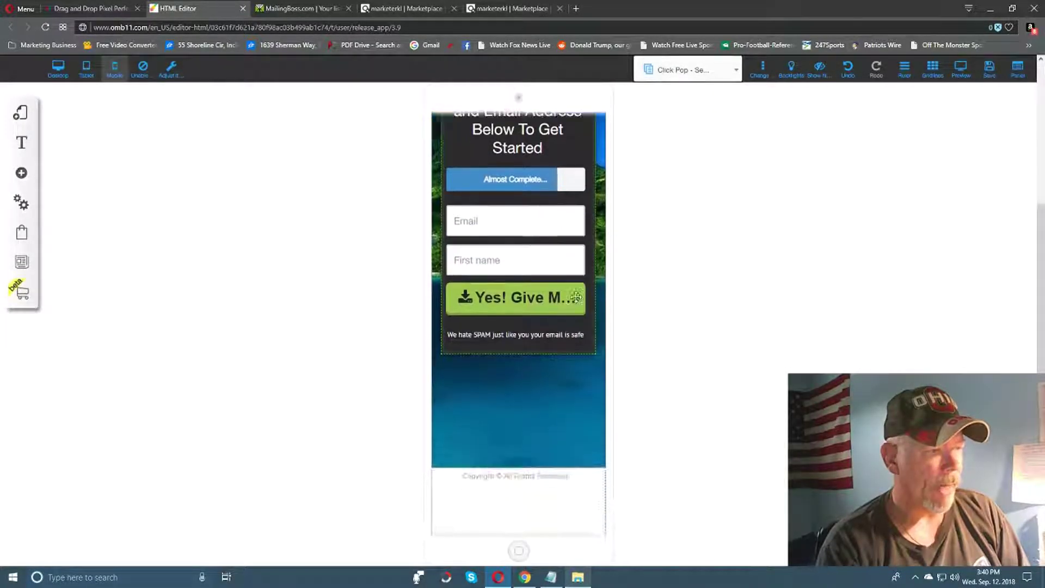
pyautogui.scroll(4, 574, 296)
pyautogui.scroll(-3, 575, 296)
pyautogui.scroll(-2, 575, 297)
pyautogui.scroll(4, 575, 297)
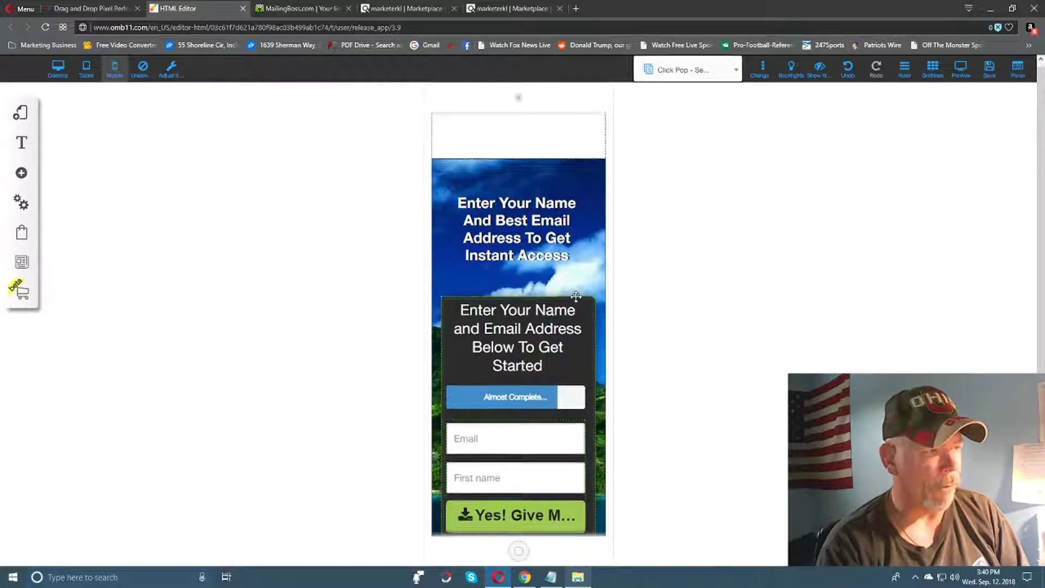
pyautogui.scroll(-1, 576, 296)
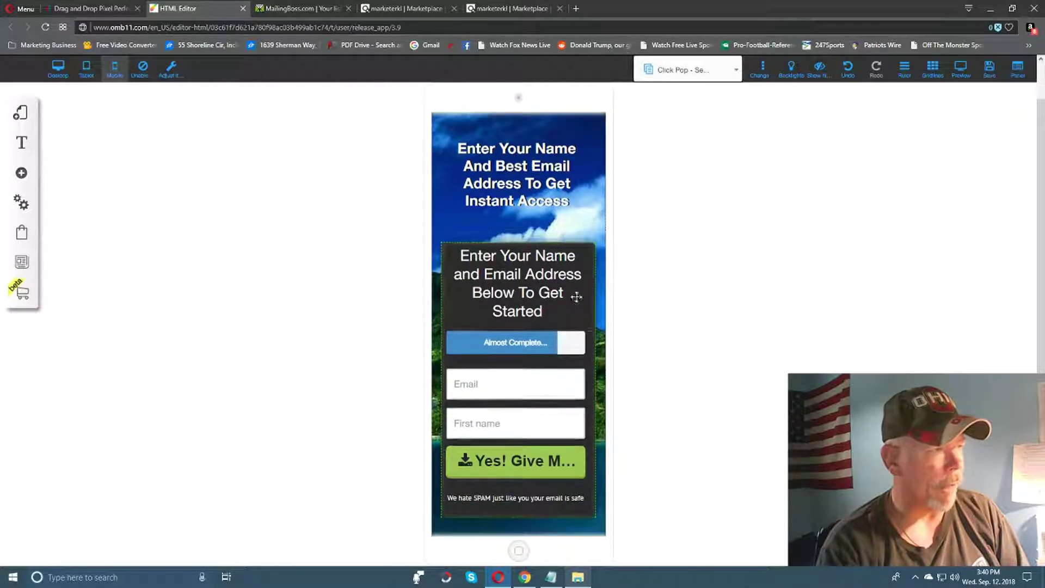
# Return the Click Pop page to the tablet layout and save the site again.
pyautogui.click(86, 68)
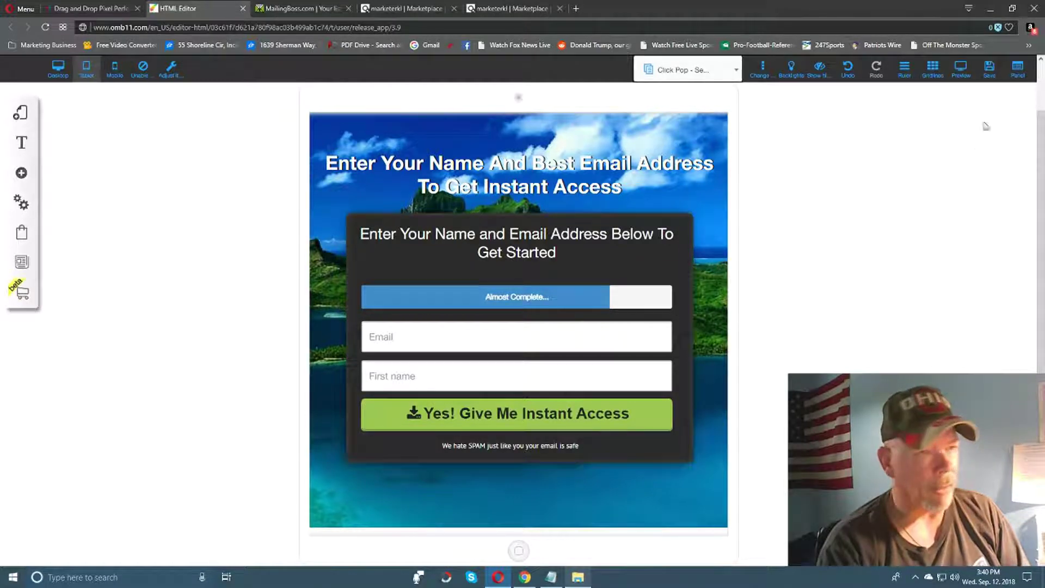
pyautogui.click(991, 70)
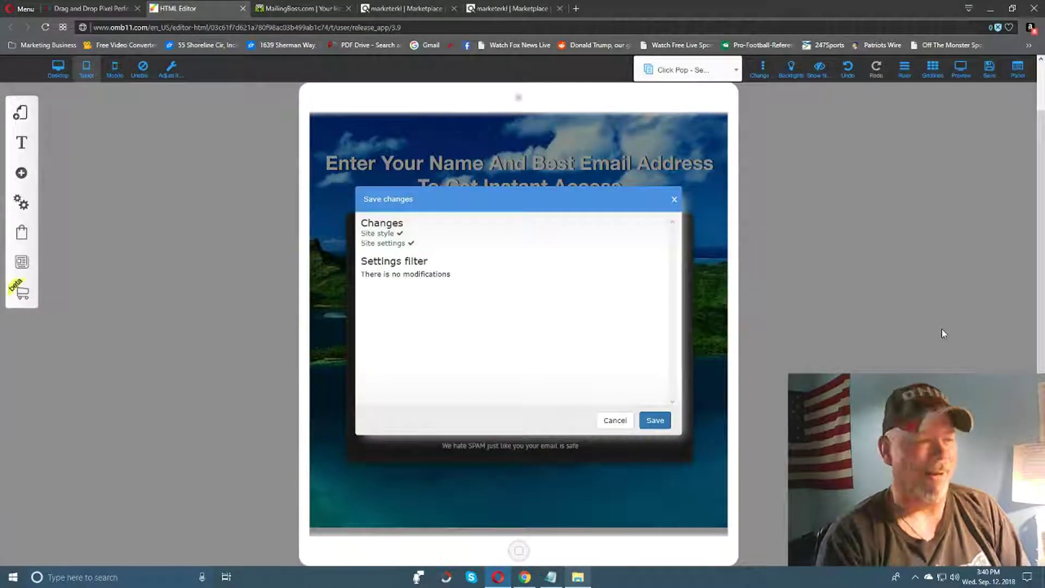
pyautogui.click(656, 421)
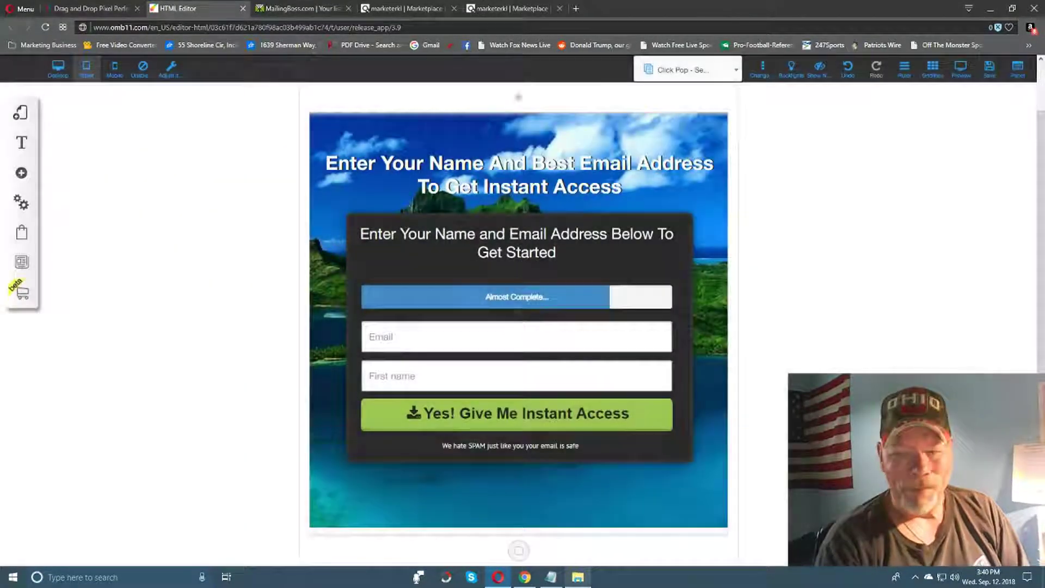
# Check the Click Pop page in the desktop layout and open the Thank You page.
pyautogui.click(59, 68)
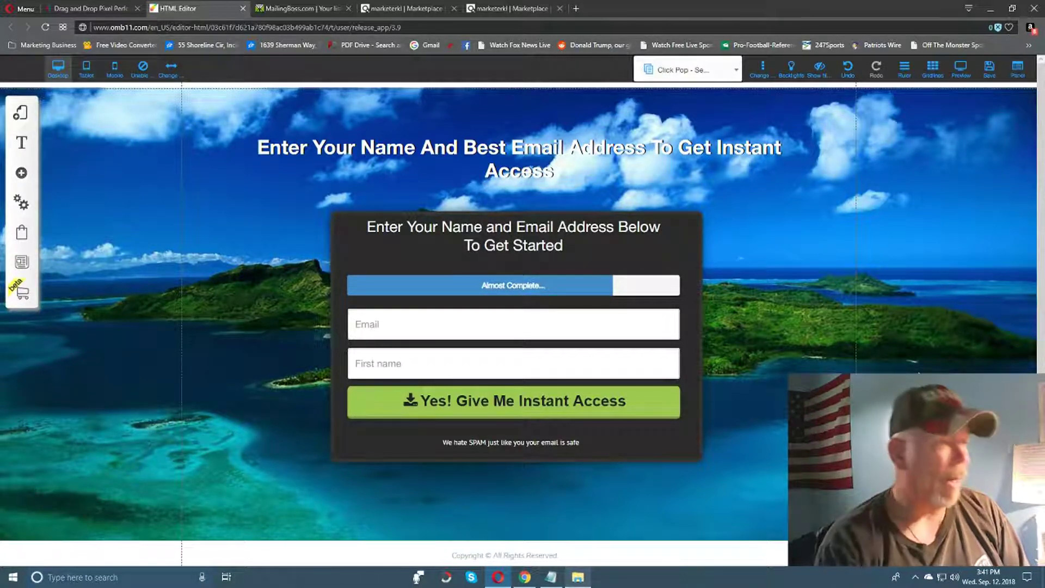
pyautogui.click(732, 76)
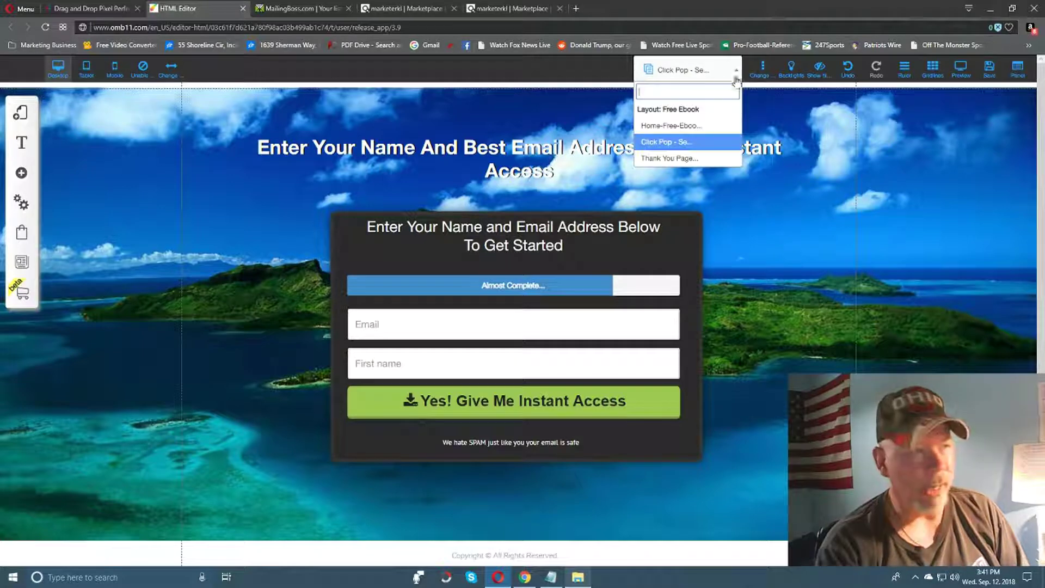
pyautogui.click(681, 160)
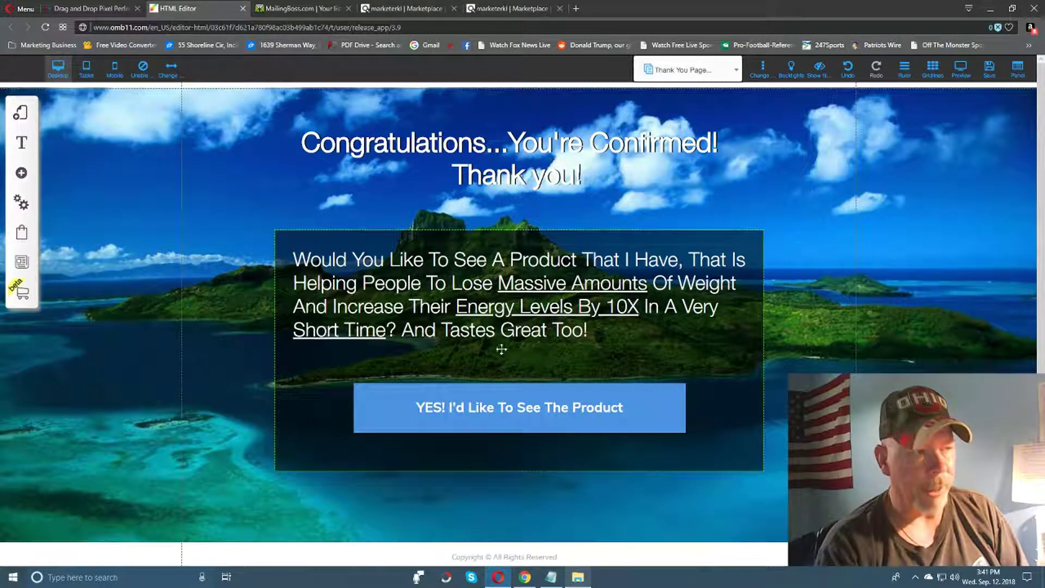
# Review the Thank You page's heading, product text box and button in the tablet layout.
pyautogui.click(86, 69)
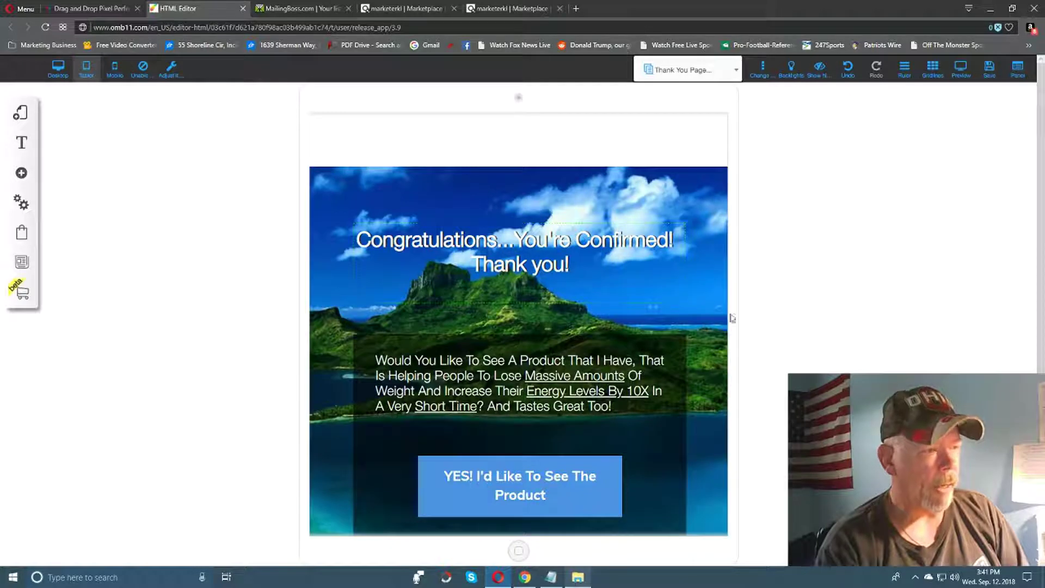
pyautogui.scroll(-2, 730, 316)
pyautogui.scroll(2, 732, 318)
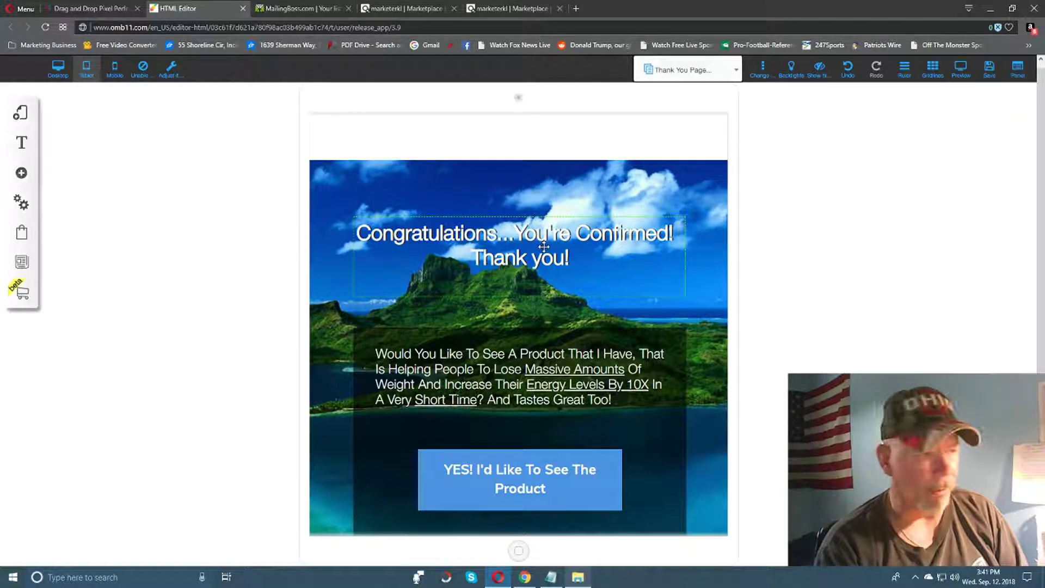
pyautogui.scroll(-2, 731, 298)
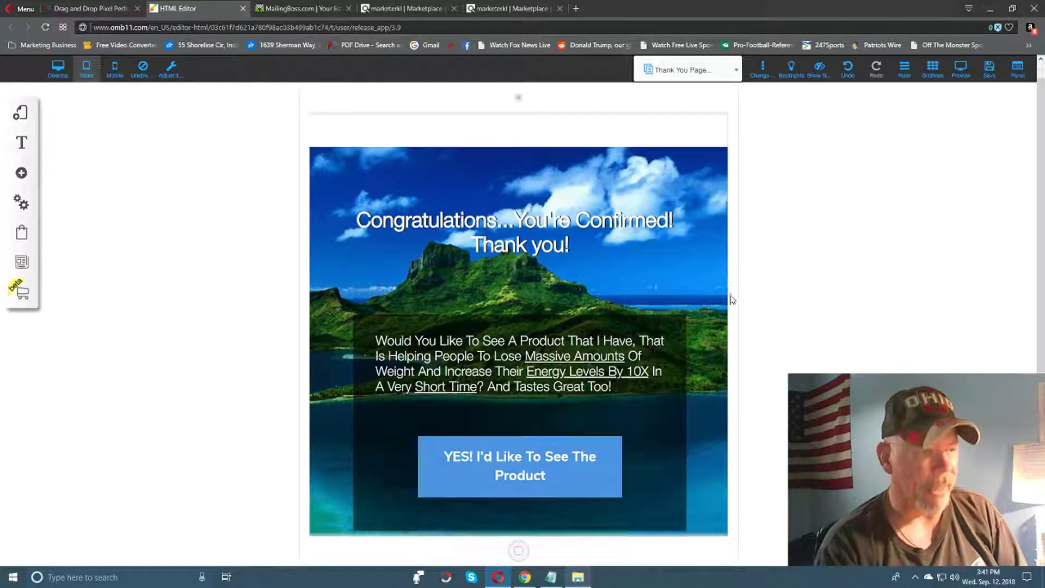
pyautogui.scroll(2, 728, 300)
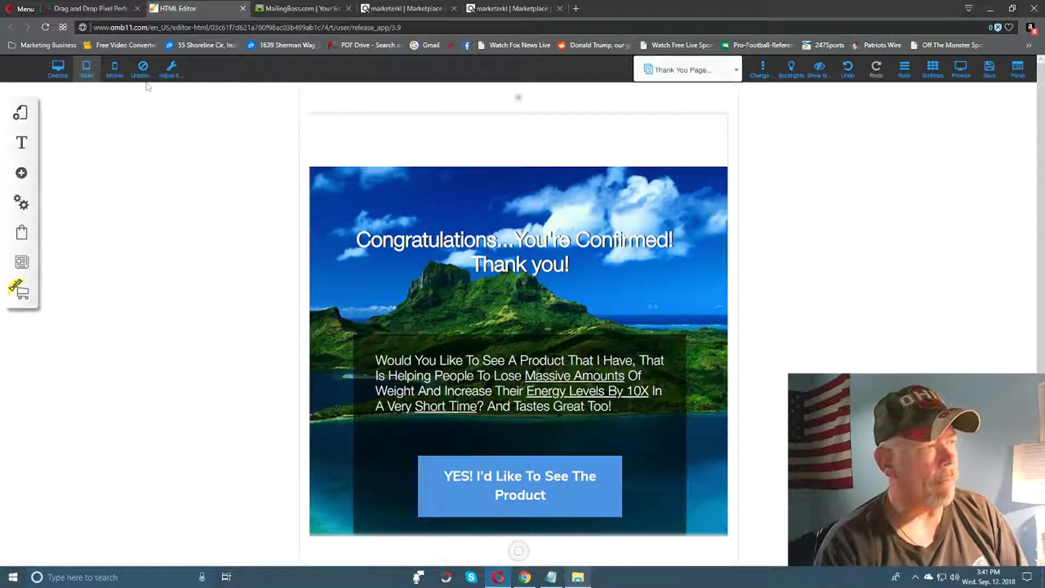
# Review the Thank You page's mobile layout from the Congratulations heading down to the copyright footer.
pyautogui.click(114, 68)
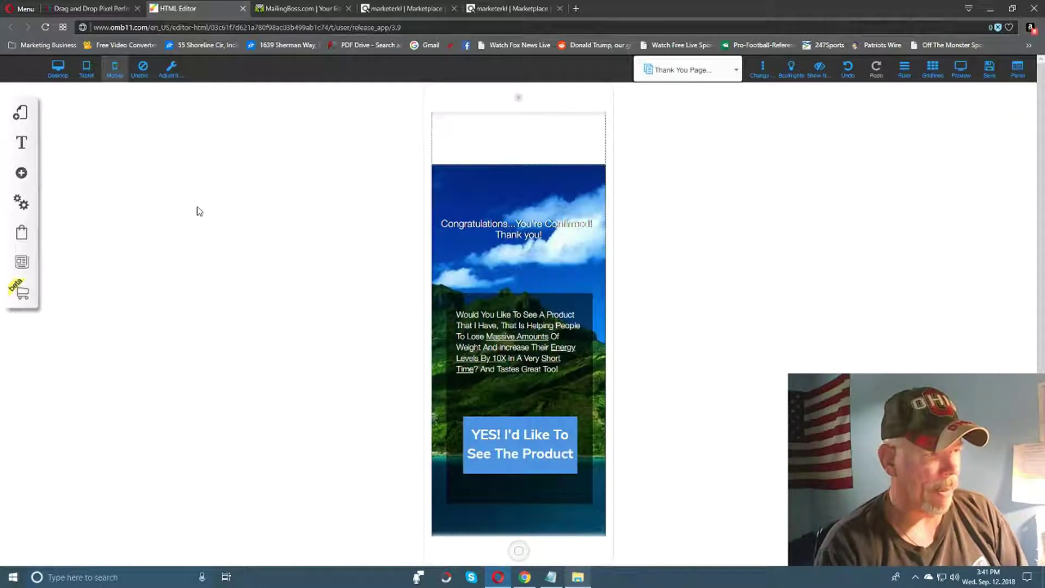
pyautogui.scroll(-4, 201, 210)
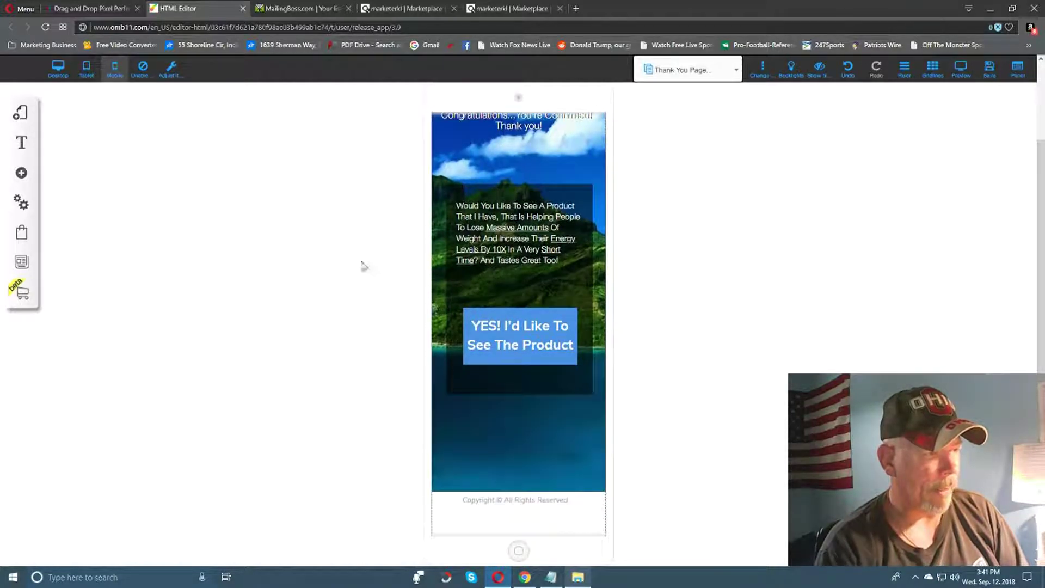
pyautogui.scroll(4, 542, 427)
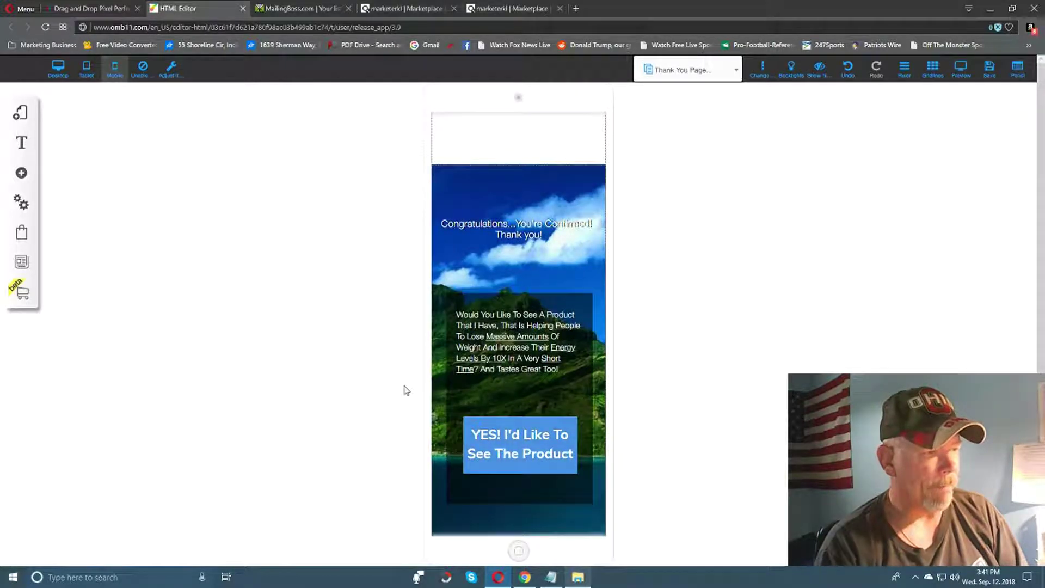
pyautogui.scroll(-3, 405, 391)
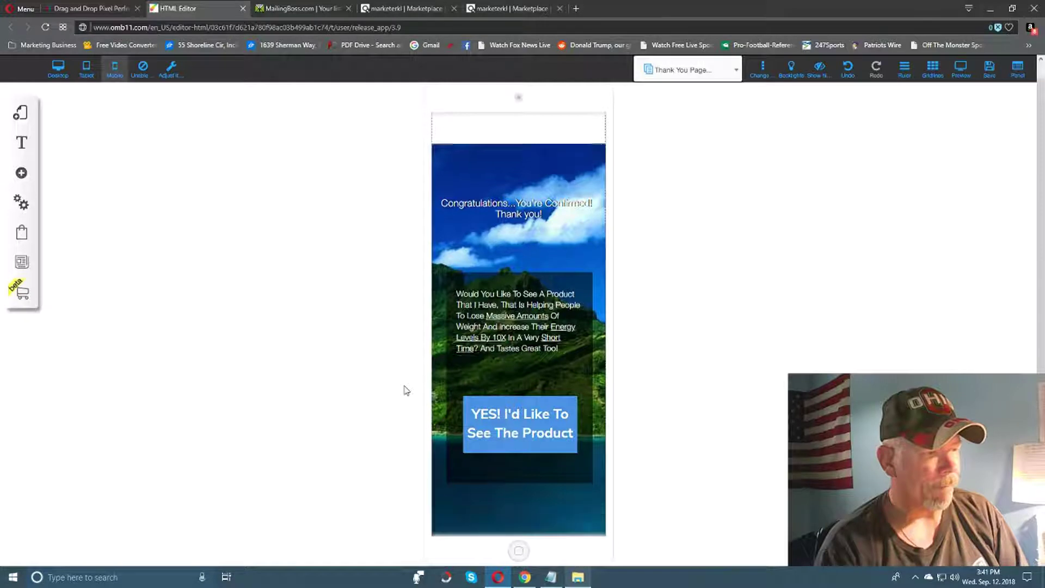
pyautogui.scroll(3, 406, 390)
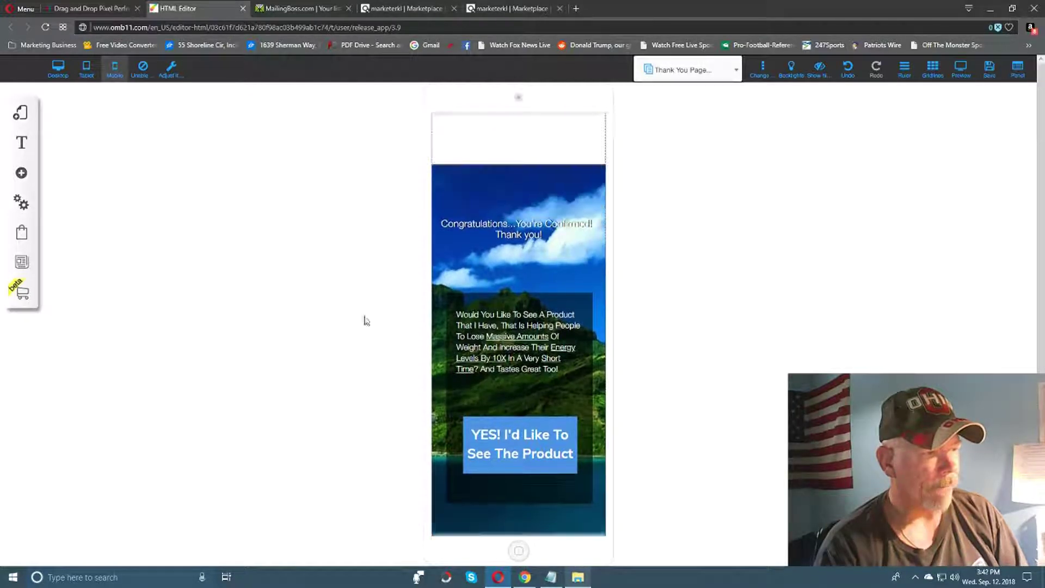
# Save the Thank You page in the mobile, tablet and desktop layouts in turn.
pyautogui.click(990, 68)
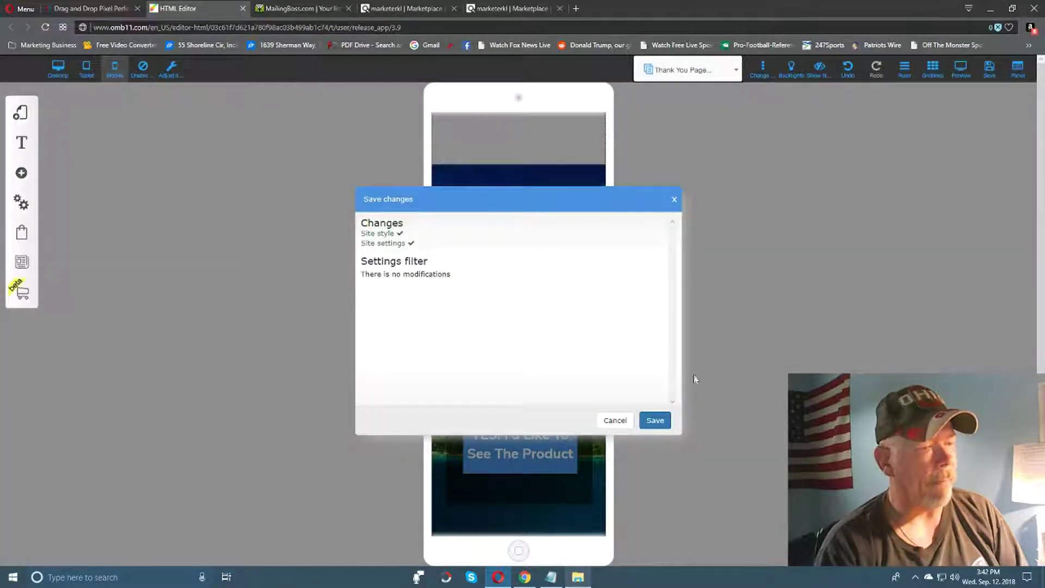
pyautogui.click(655, 421)
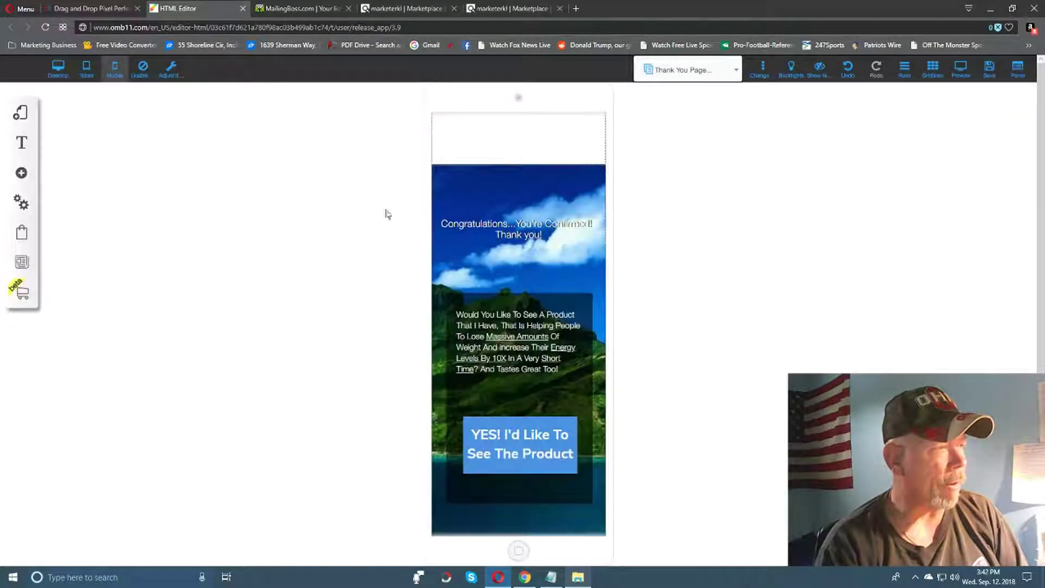
pyautogui.click(86, 68)
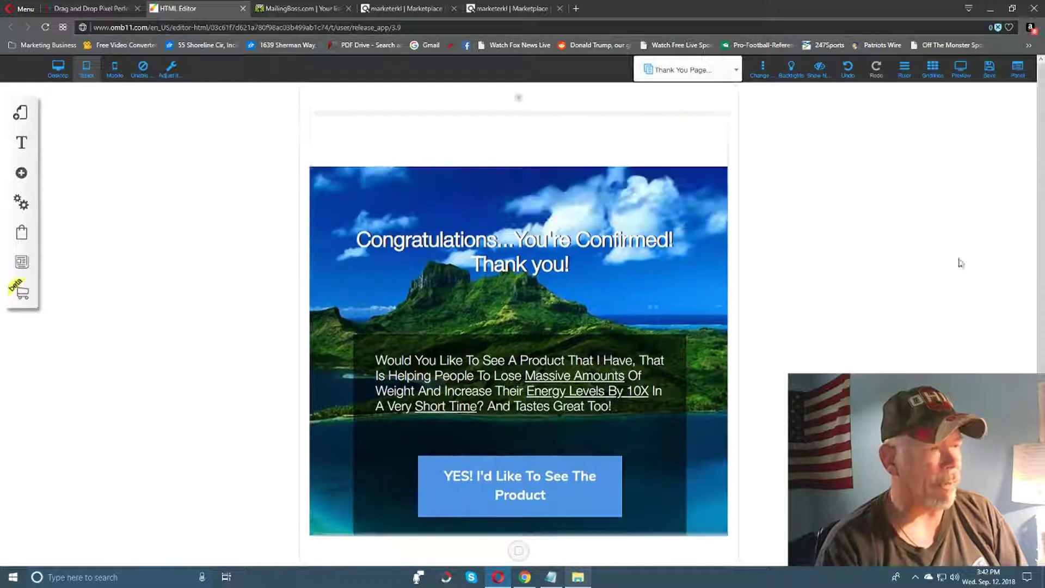
pyautogui.click(990, 68)
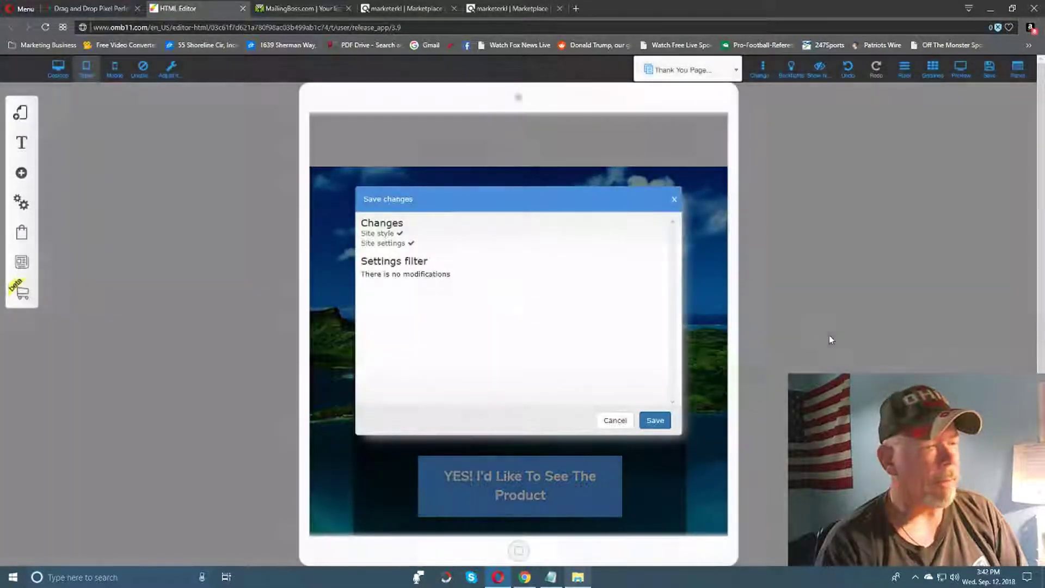
pyautogui.click(655, 420)
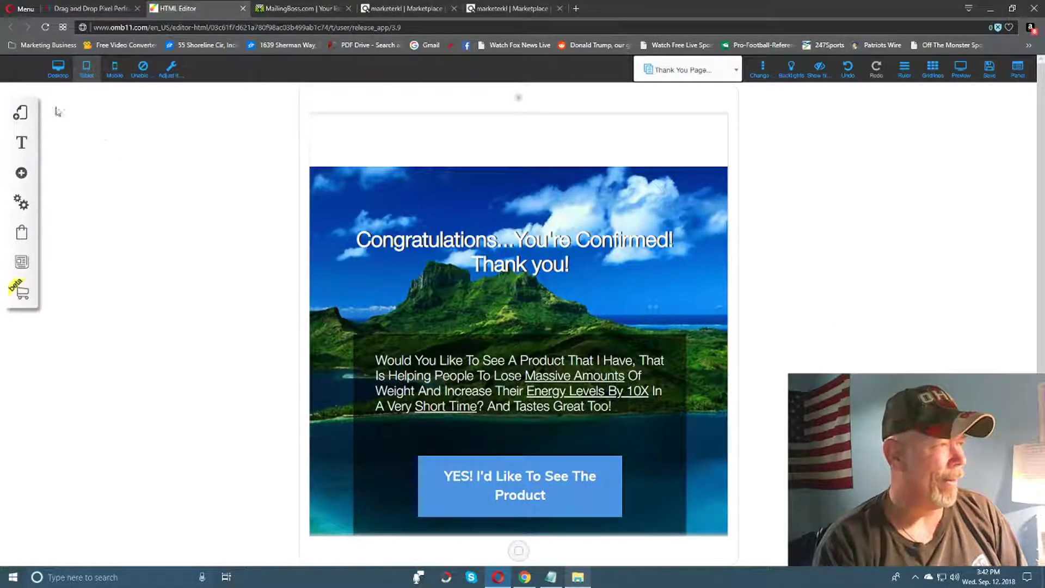
pyautogui.click(57, 69)
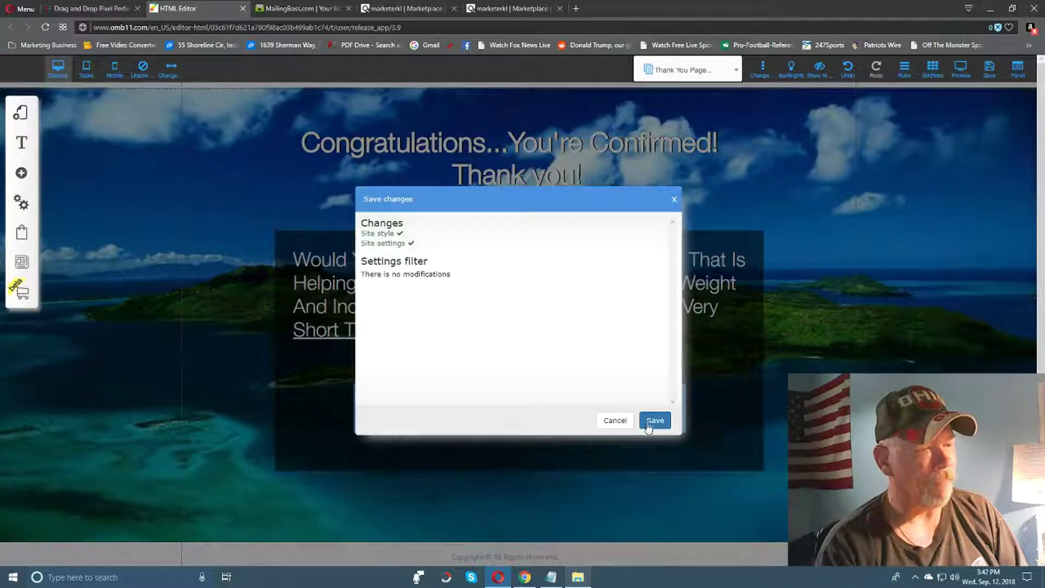
pyautogui.click(657, 422)
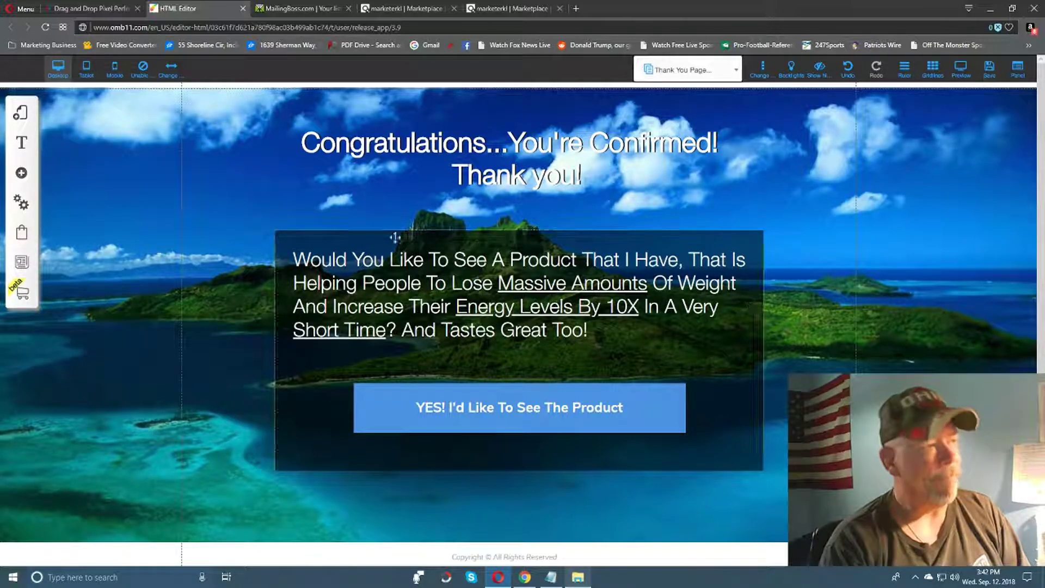
# Close the site editor, confirm leaving it, and return to the My sites list in Builderall.
pyautogui.click(243, 8)
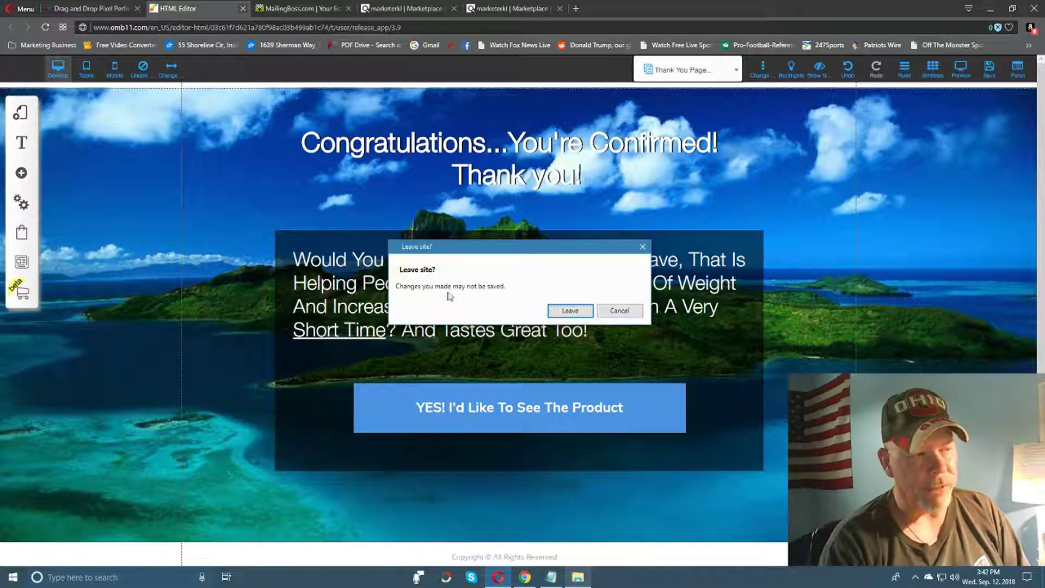
pyautogui.click(569, 310)
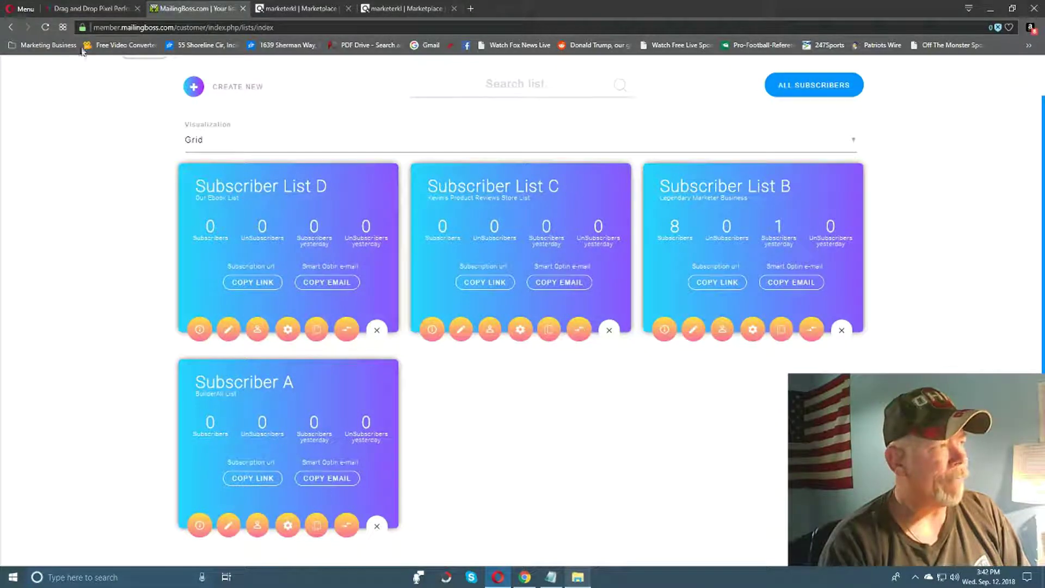
pyautogui.click(104, 9)
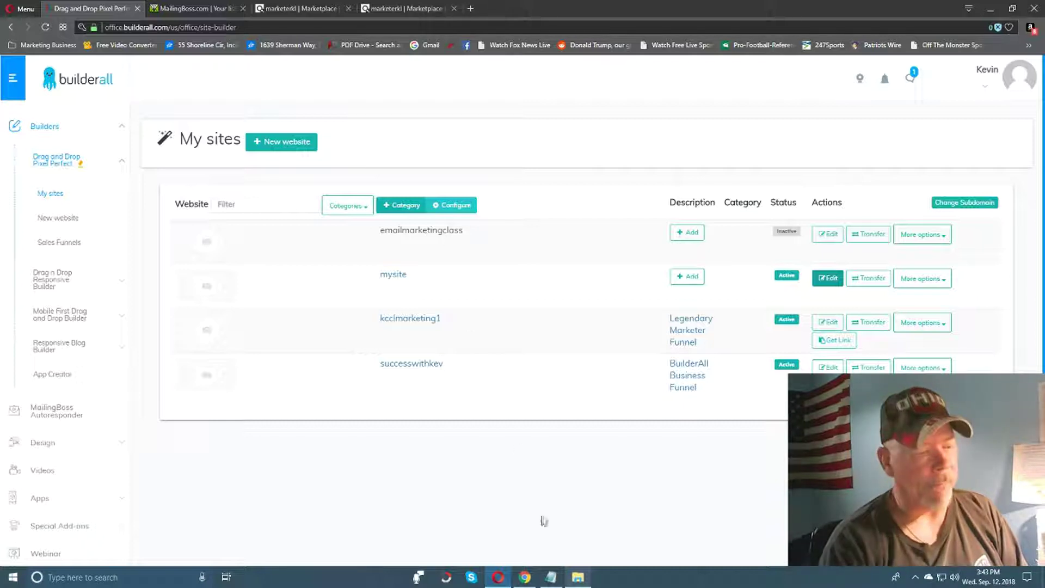
pyautogui.click(551, 577)
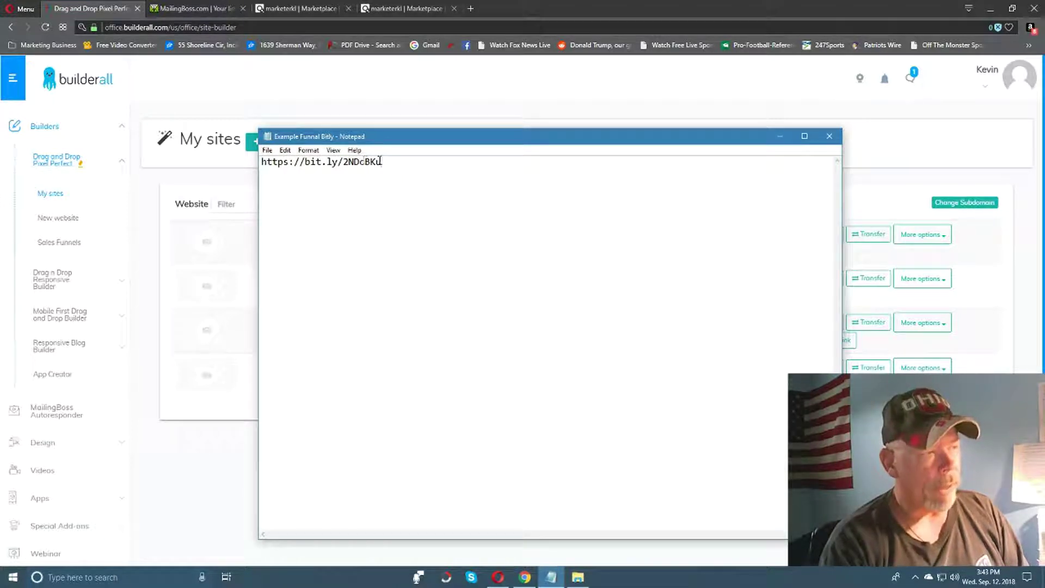
pyautogui.moveTo(381, 161); pyautogui.dragTo(263, 162)
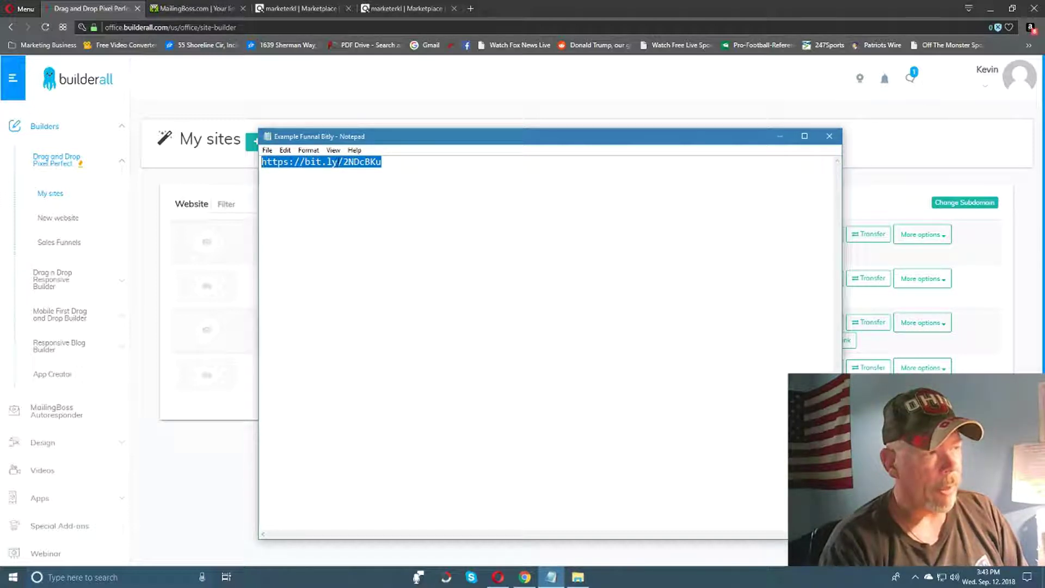
pyautogui.rightClick(338, 162)
pyautogui.click(360, 198)
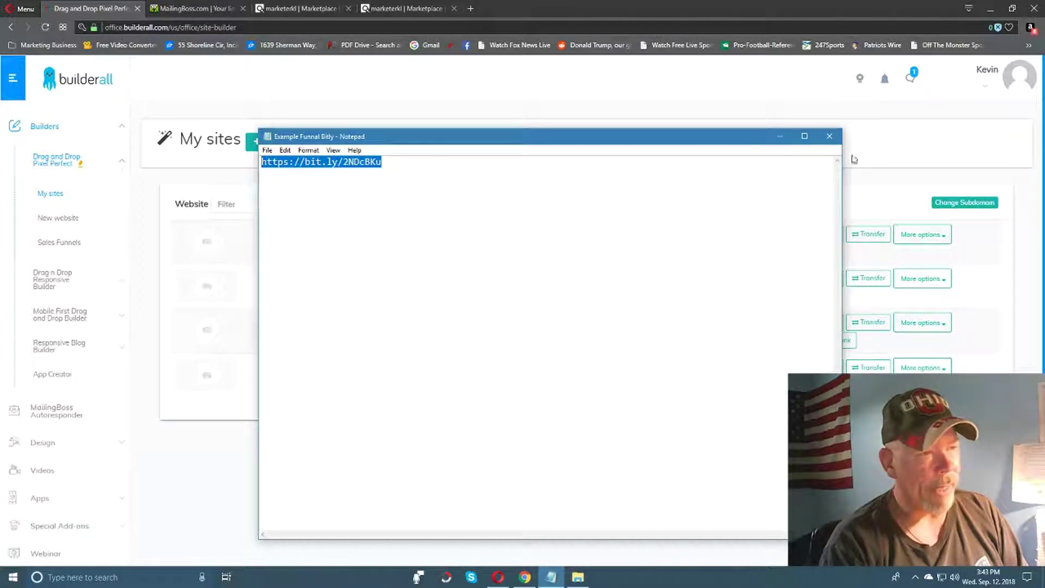
pyautogui.click(785, 139)
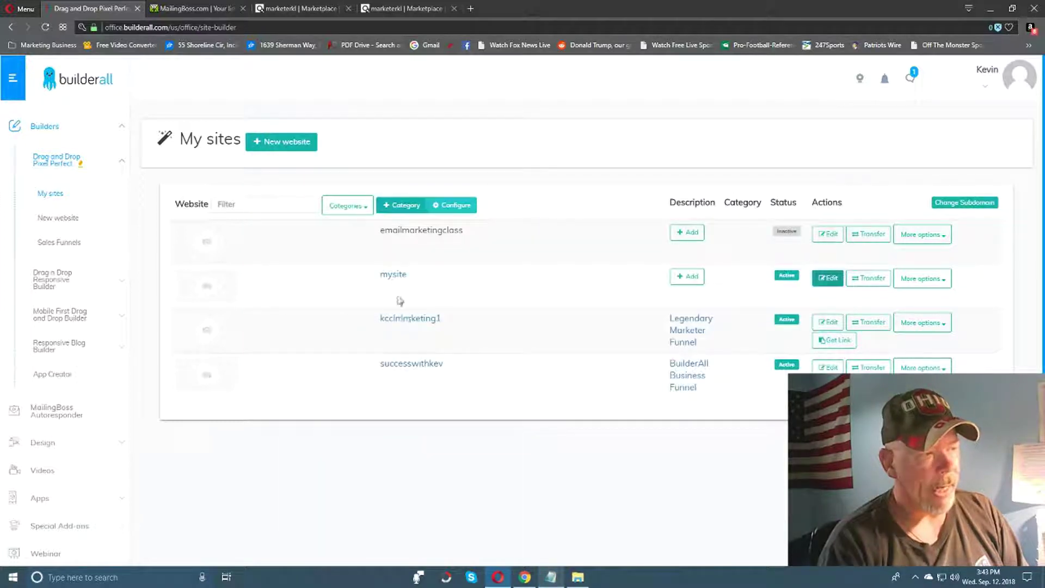
# Open the published mysite website and review its landing page from the ebook headline down to the copyright footer.
pyautogui.click(398, 278)
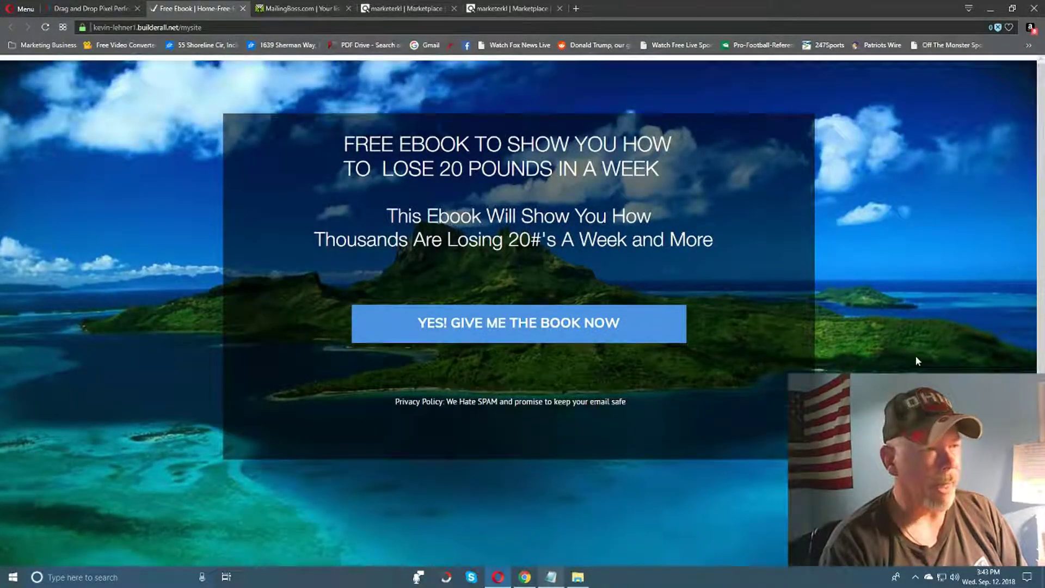
pyautogui.scroll(-2, 916, 355)
pyautogui.scroll(1, 916, 355)
pyautogui.scroll(-2, 916, 354)
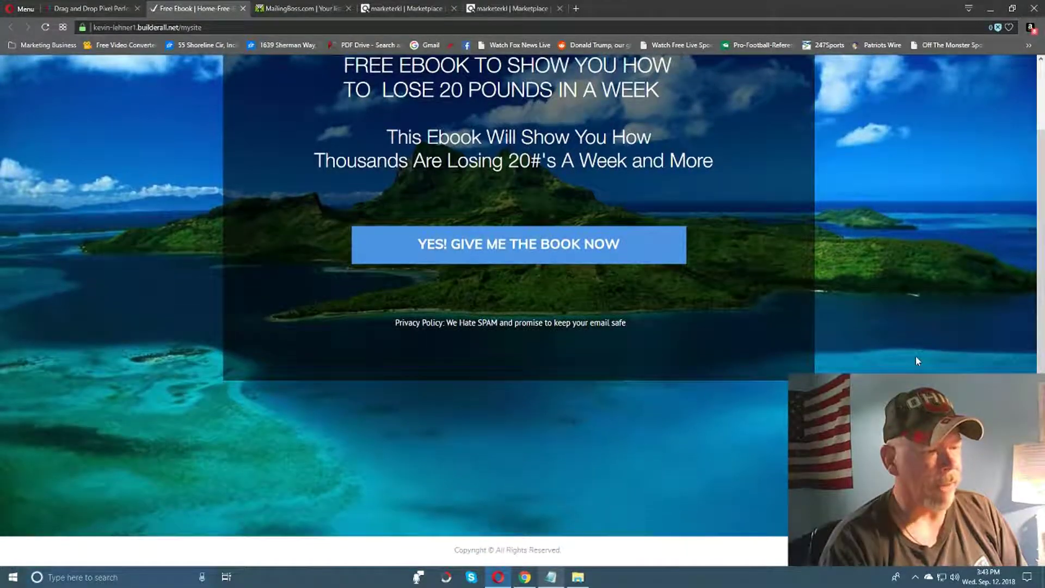
pyautogui.scroll(3, 915, 355)
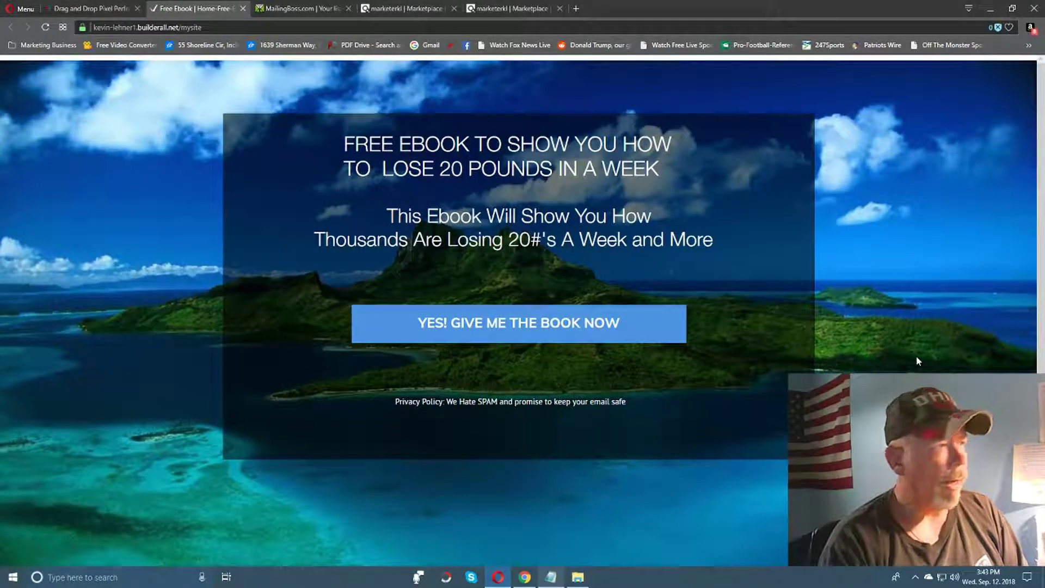
# Compare the live page's full web address with the short link in the Notepad note, and close the live page.
pyautogui.hotkey('ctrl', 'l')
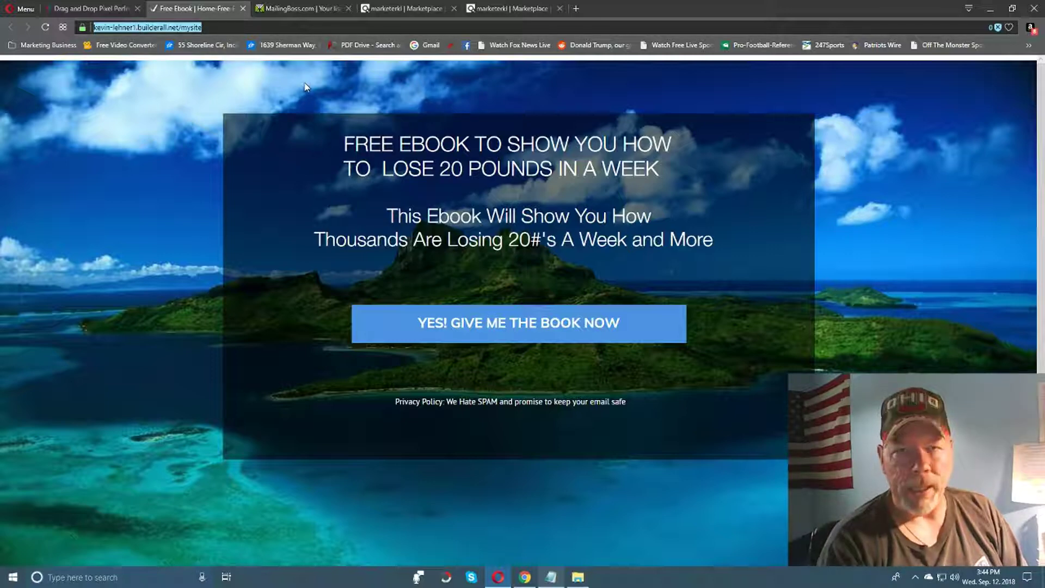
pyautogui.click(552, 575)
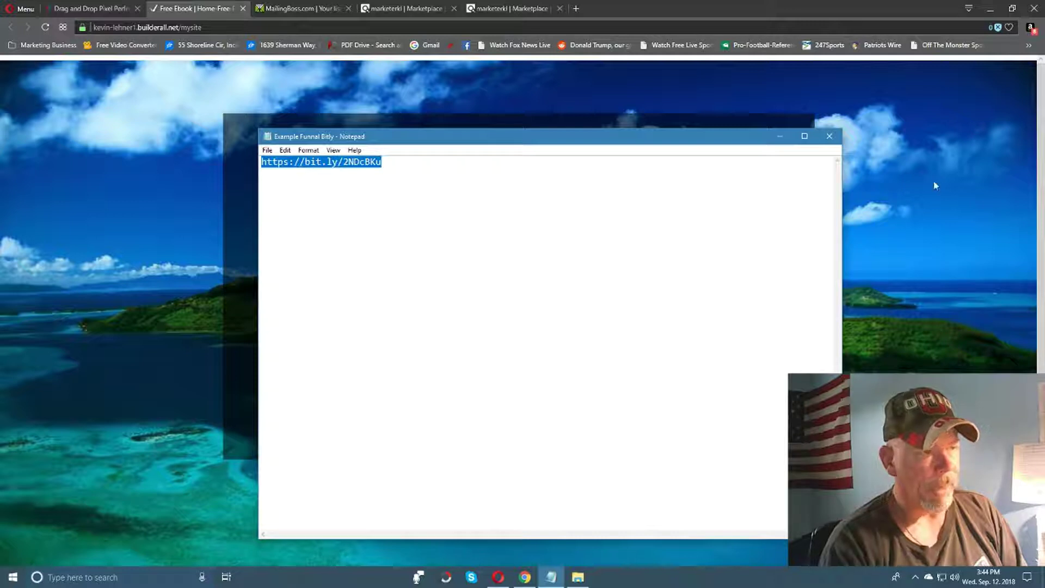
pyautogui.click(781, 137)
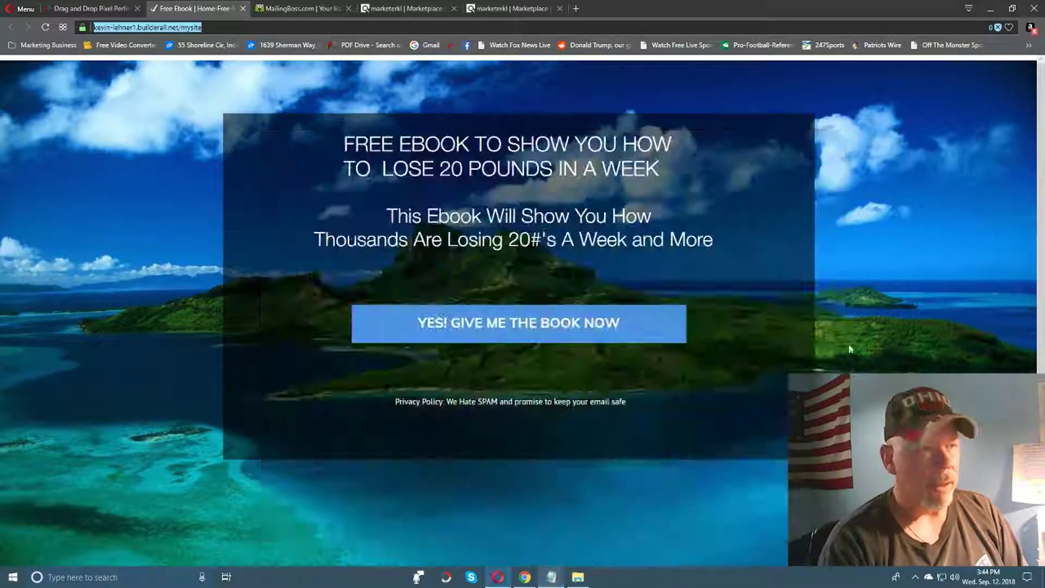
pyautogui.click(243, 8)
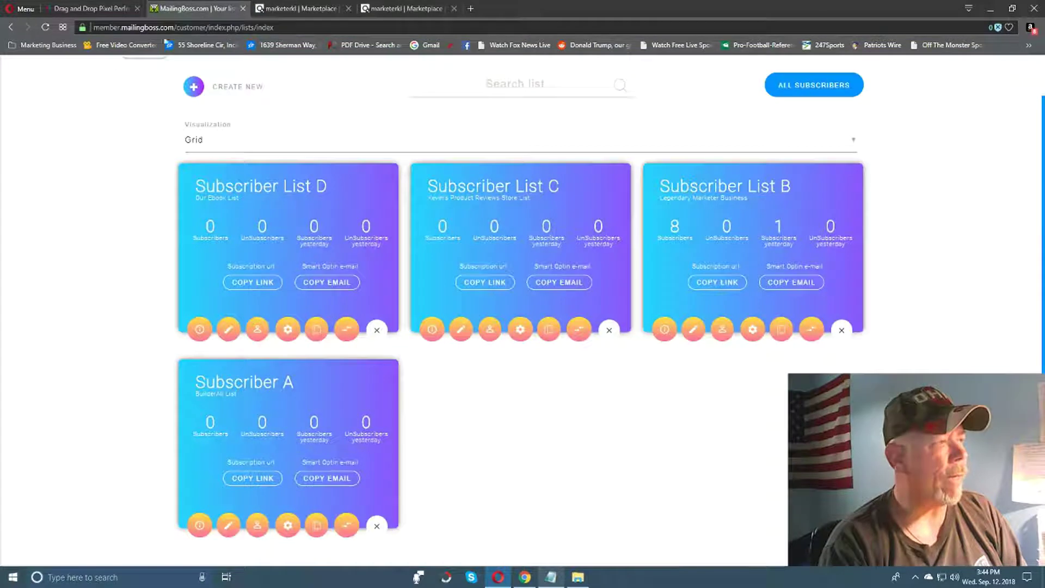
# Log out of the Builderall account and close its login page.
pyautogui.click(90, 10)
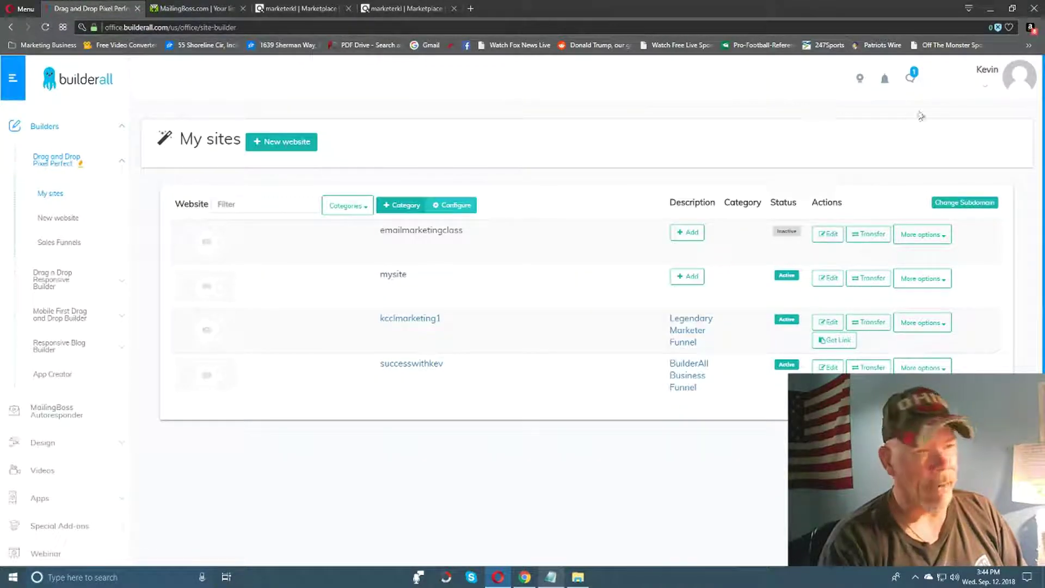
pyautogui.click(986, 86)
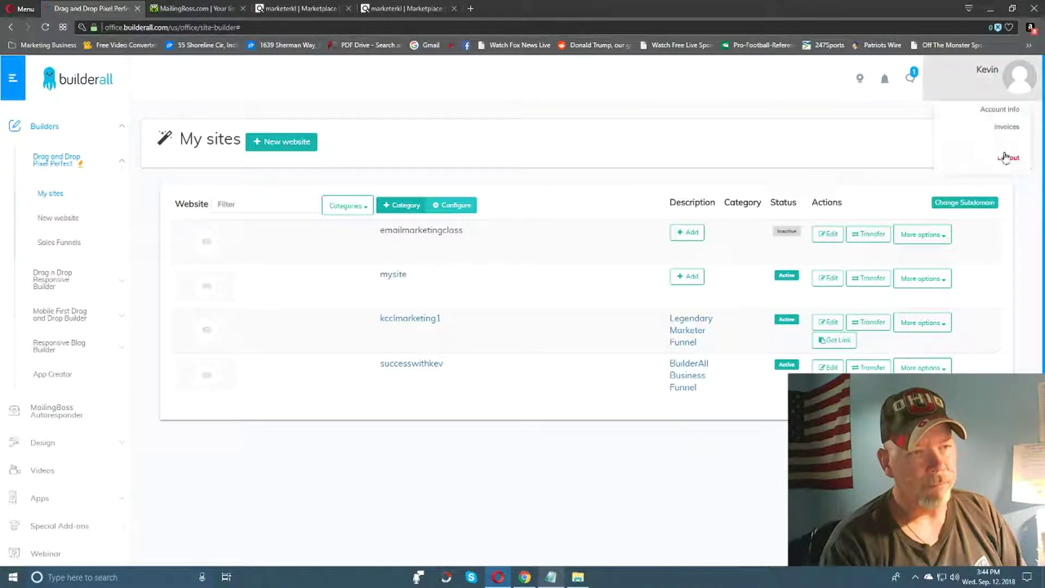
pyautogui.click(1007, 157)
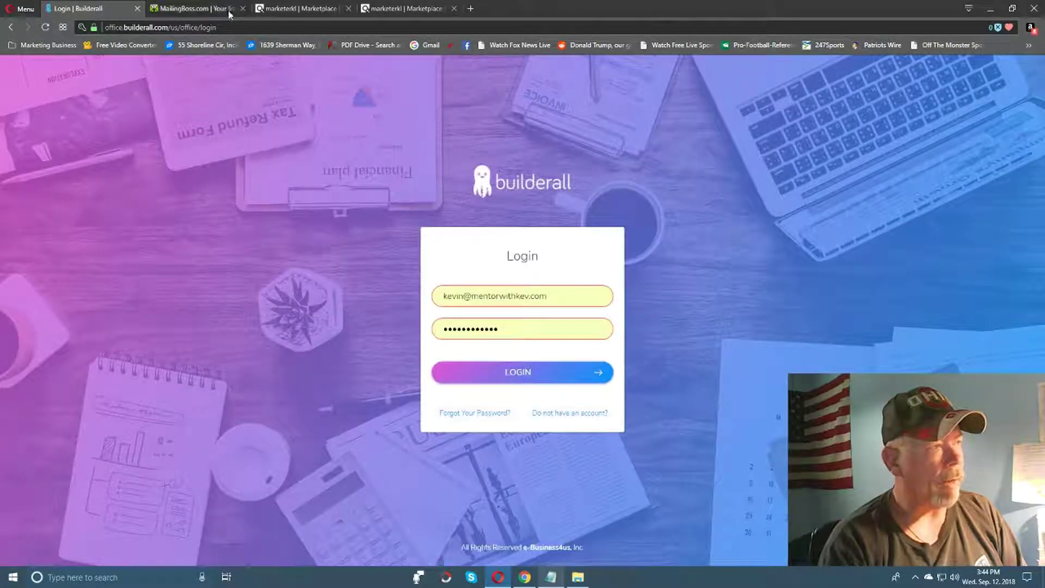
pyautogui.click(137, 8)
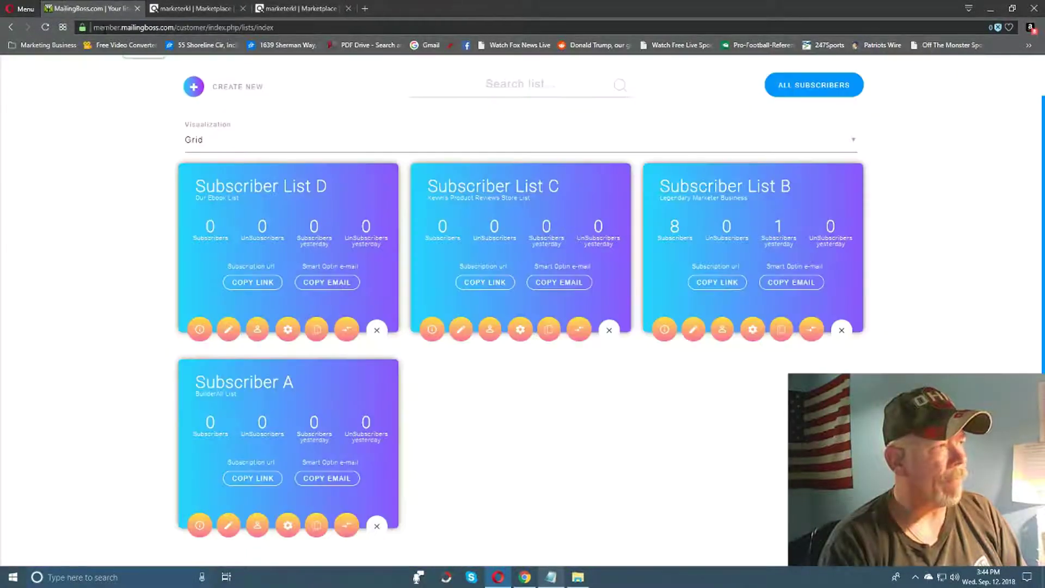
# Close the MailingBoss page and both ClickBank marketplace pages, leaving only an empty browser start page.
pyautogui.click(138, 8)
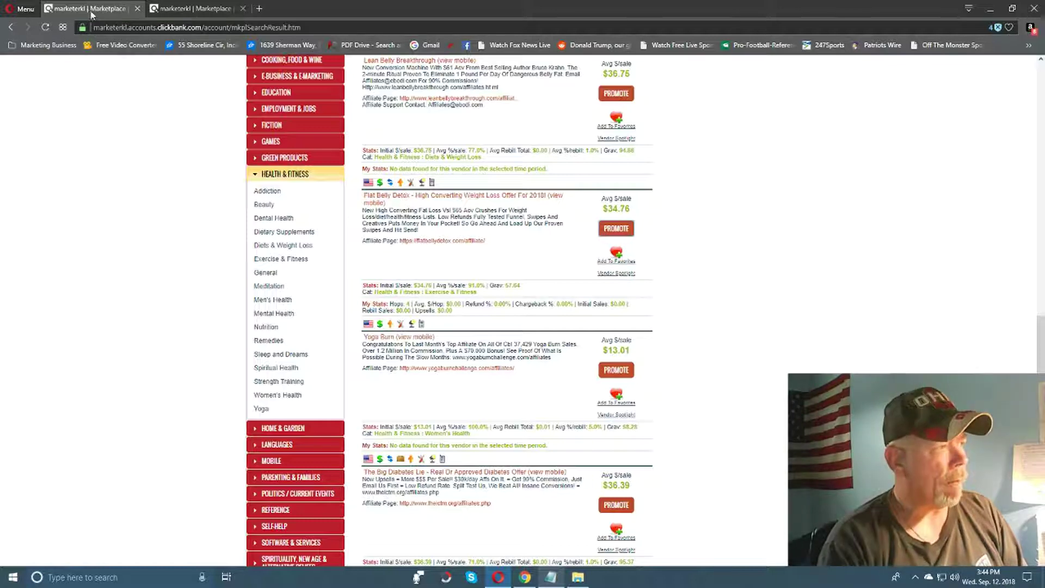
pyautogui.click(137, 9)
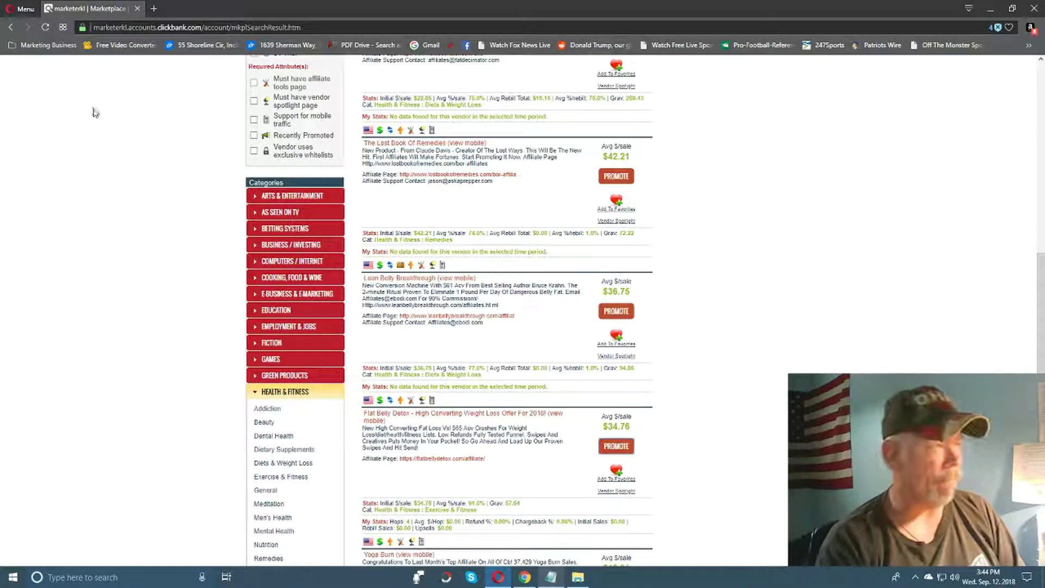
pyautogui.click(137, 9)
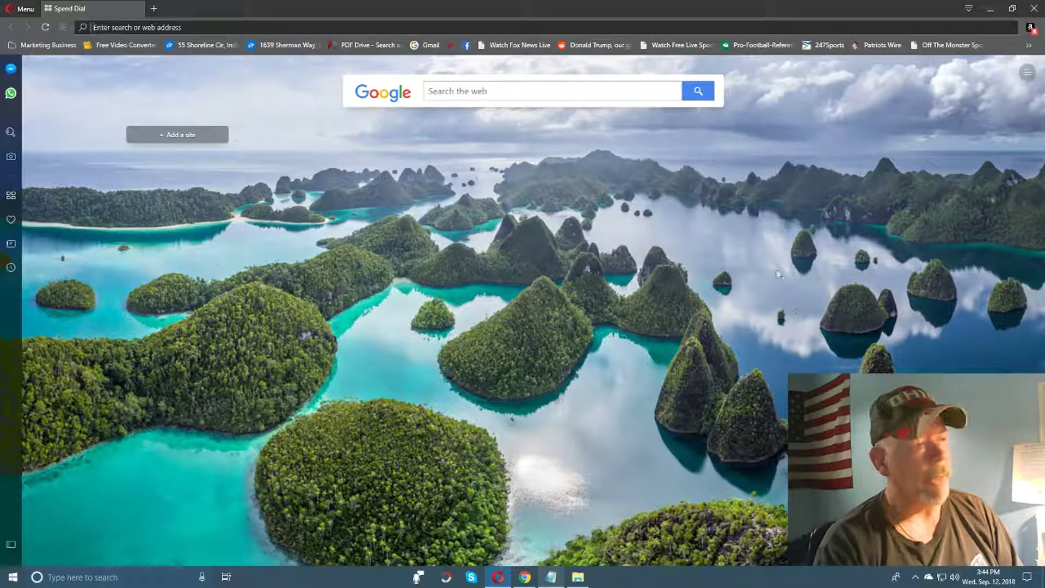
# Check the short link in the Example Funnal Bitly note and put the note away again.
pyautogui.click(551, 578)
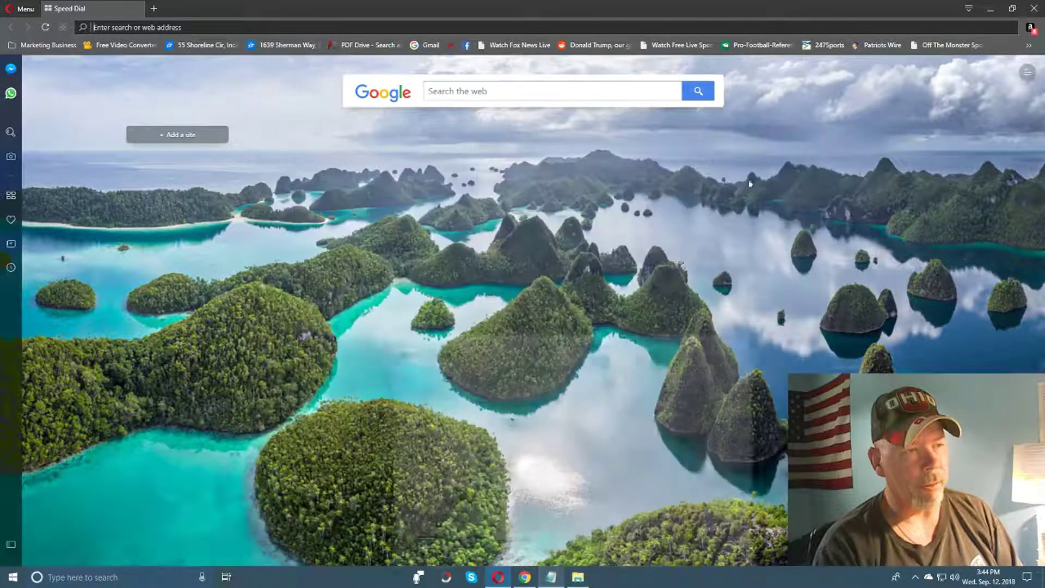
pyautogui.click(779, 136)
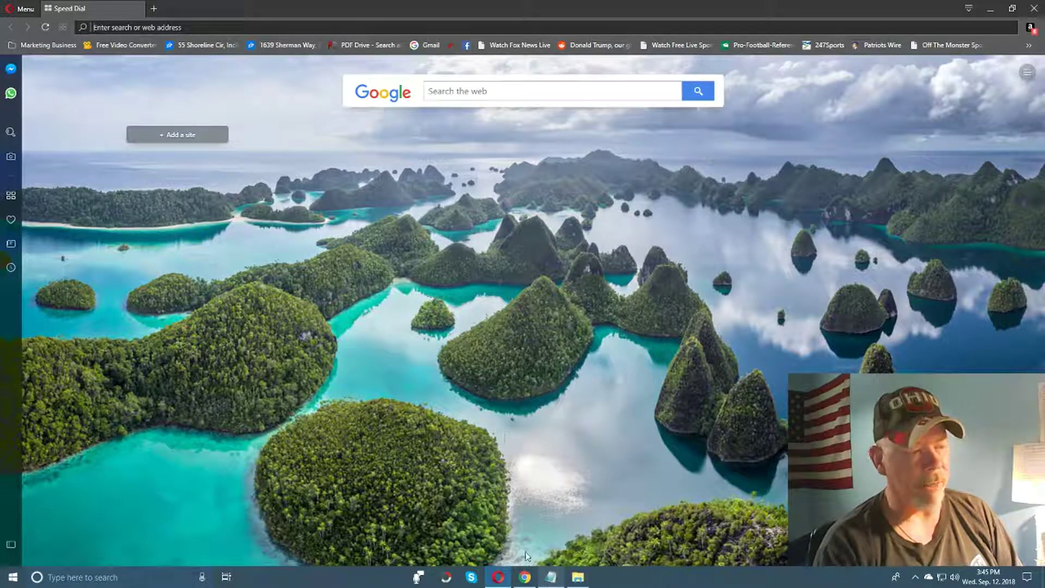
pyautogui.click(551, 577)
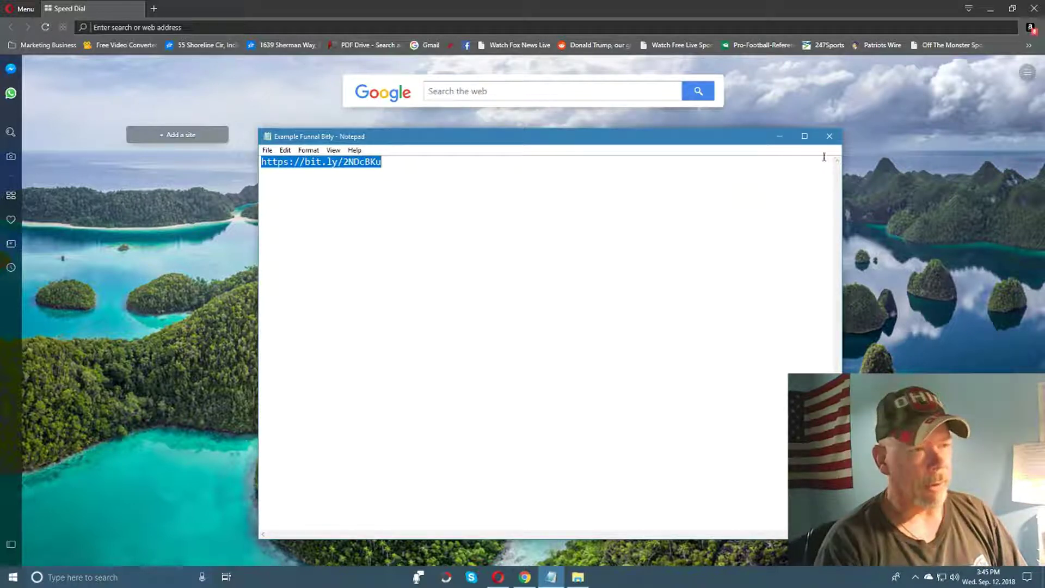
pyautogui.click(780, 136)
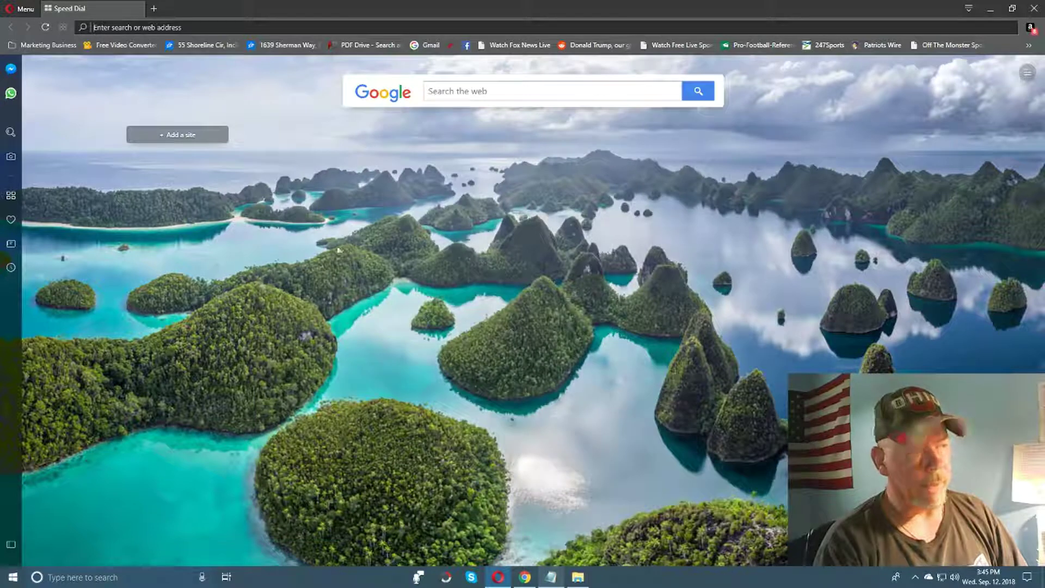
# Load the copied bit.ly link in the browser and request the book from the landing page to reach the opt-in form.
pyautogui.rightClick(151, 27)
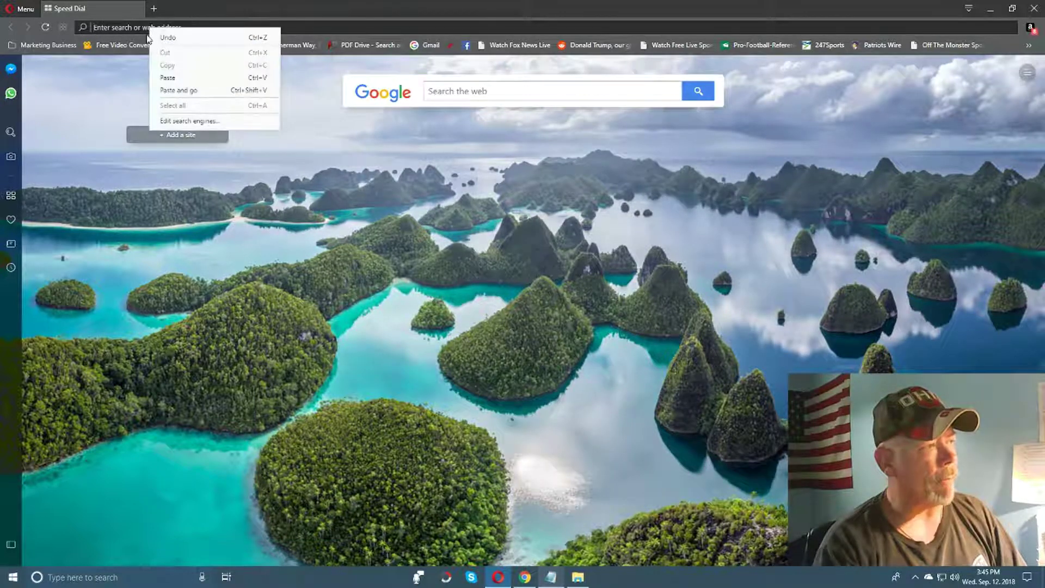
pyautogui.click(187, 93)
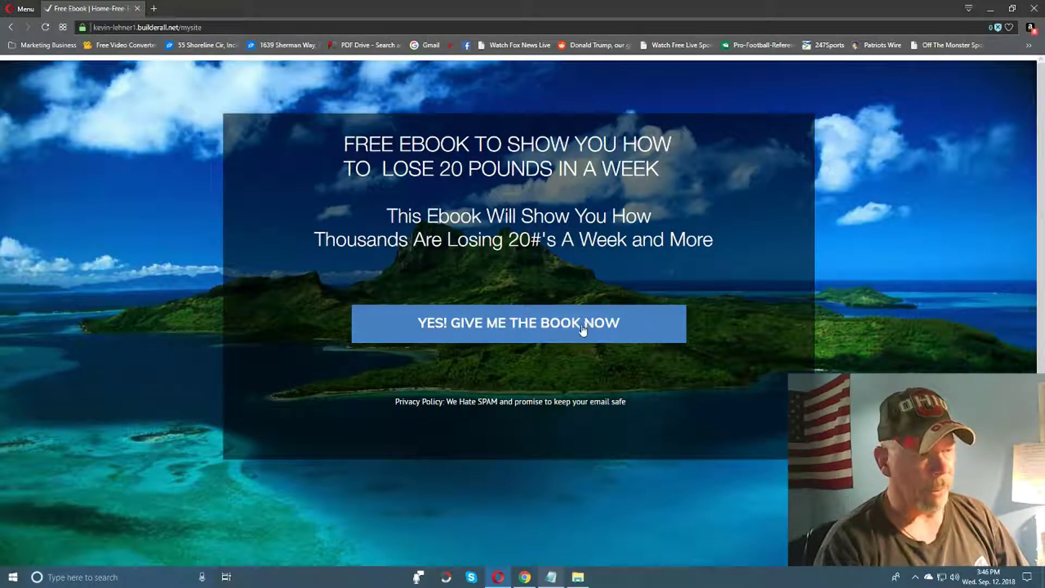
pyautogui.click(544, 325)
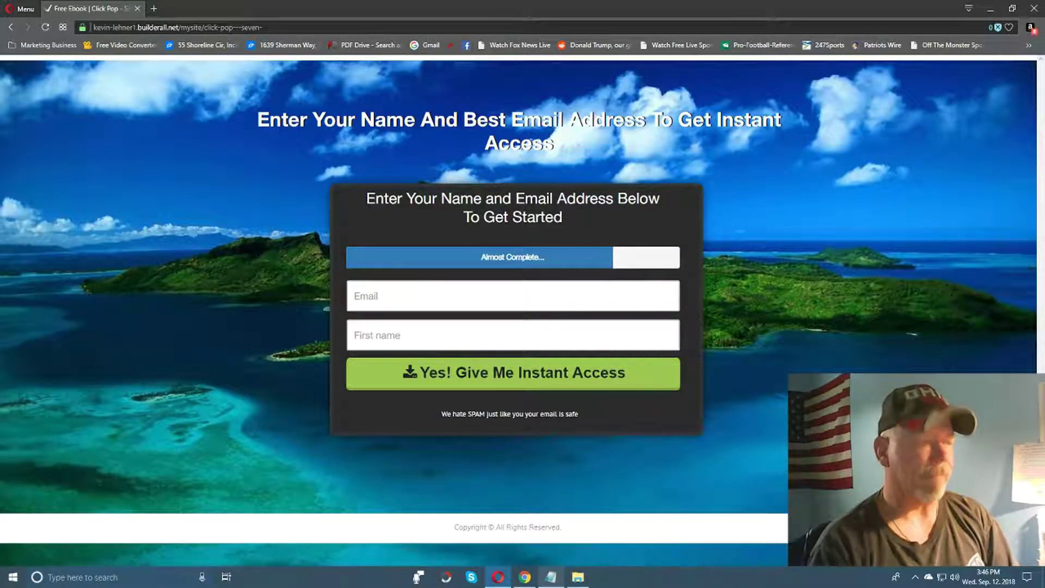
# Fill in the opt-in form with the test e-mail address and a first name, and submit it for instant access.
pyautogui.click(517, 297)
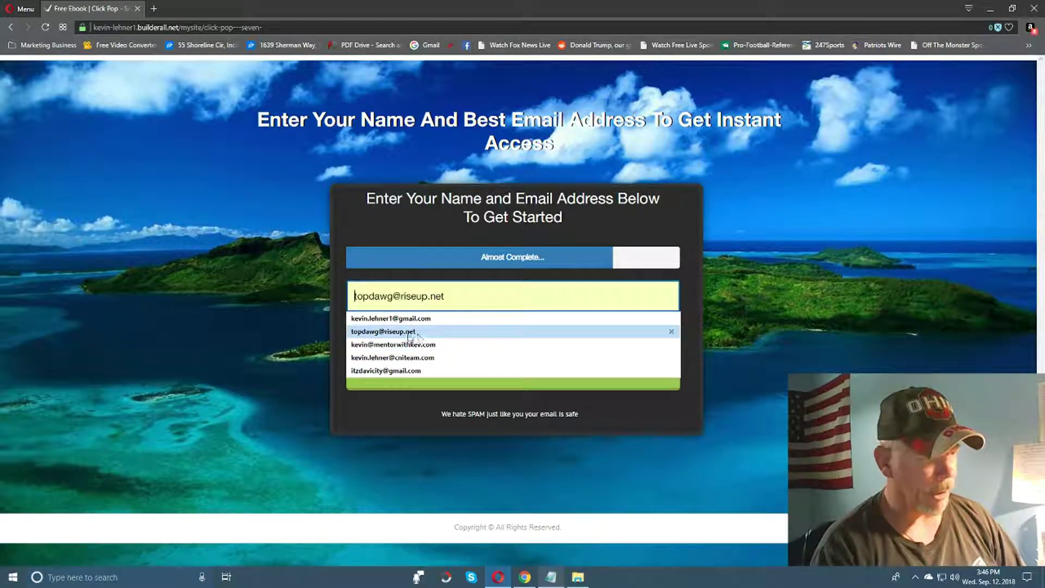
pyautogui.click(388, 332)
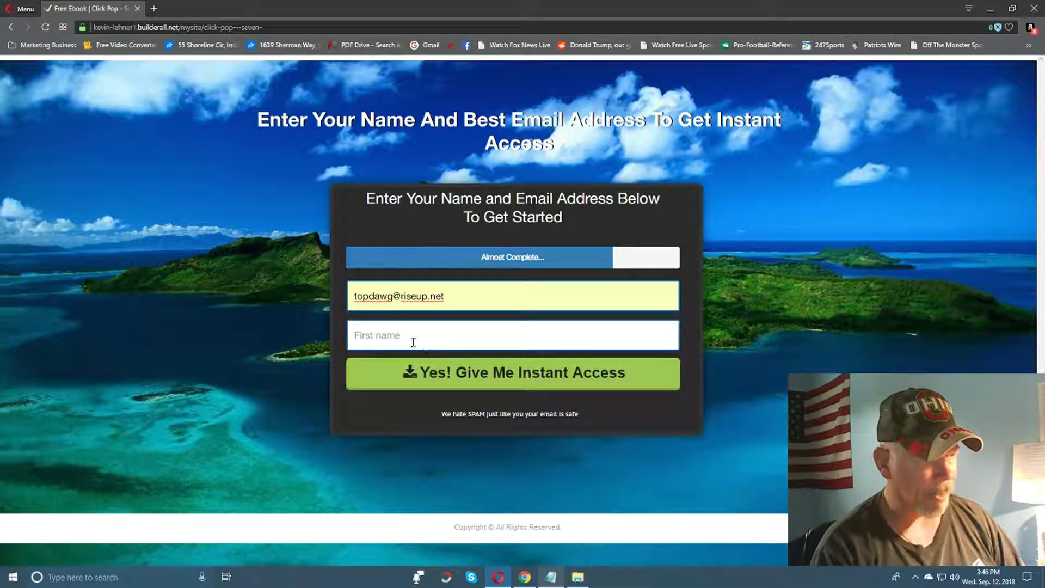
pyautogui.click(414, 336)
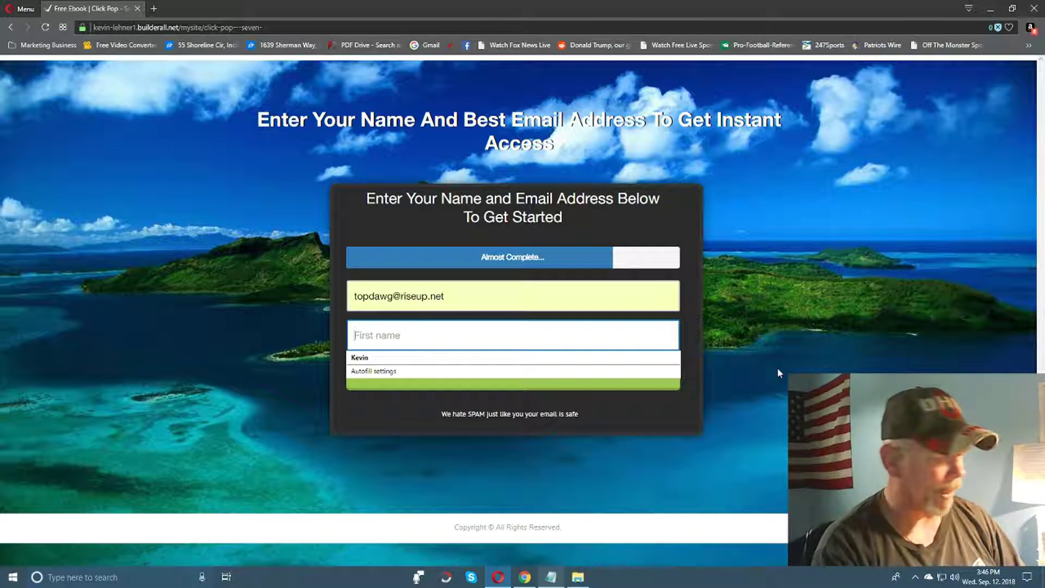
pyautogui.write('Tom')
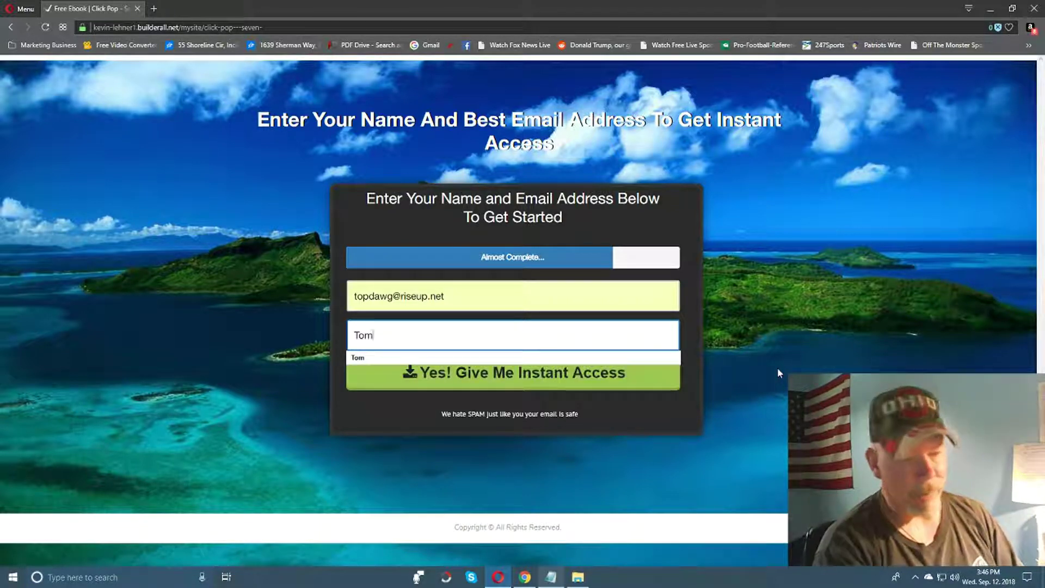
pyautogui.click(676, 416)
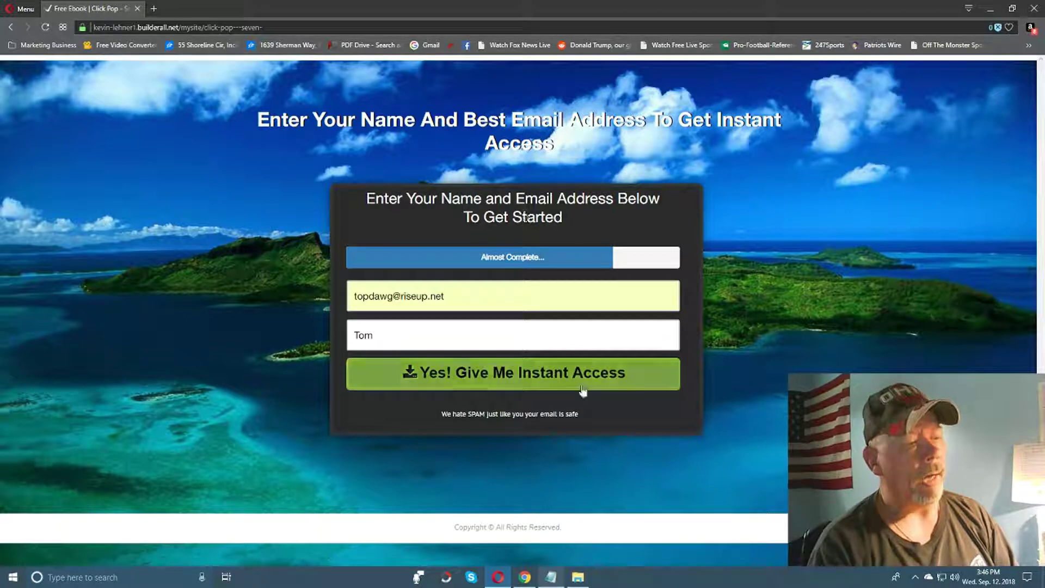
pyautogui.click(533, 375)
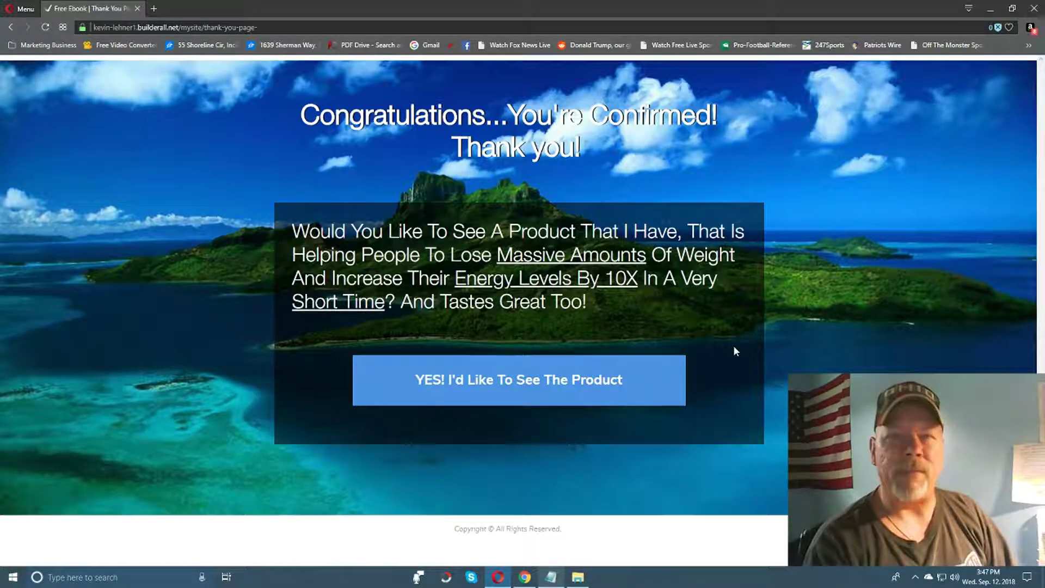
# Follow the thank-you page's offer to the product's sales page, and briefly play and pause its video.
pyautogui.click(523, 380)
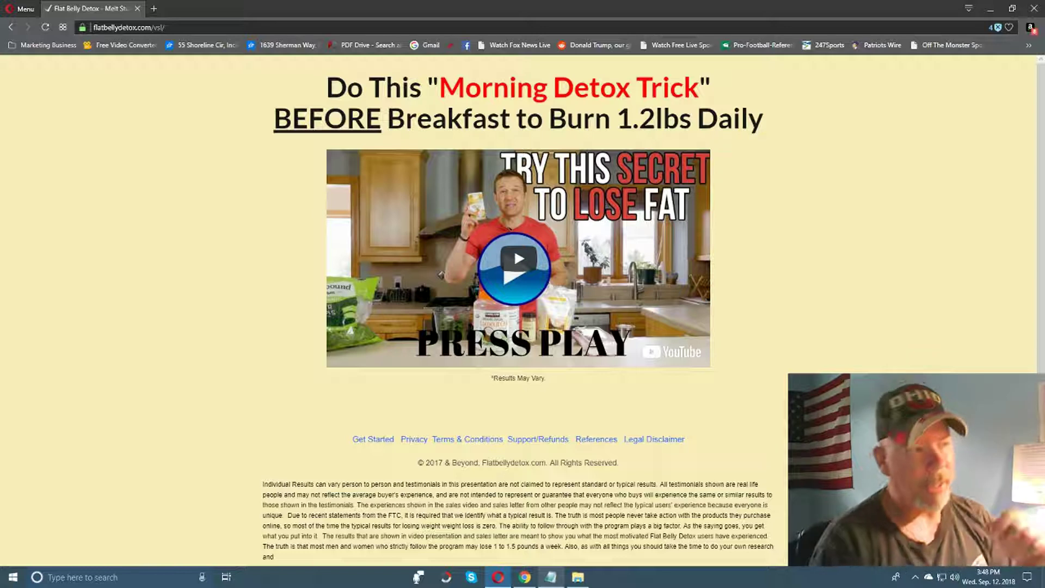
pyautogui.click(635, 330)
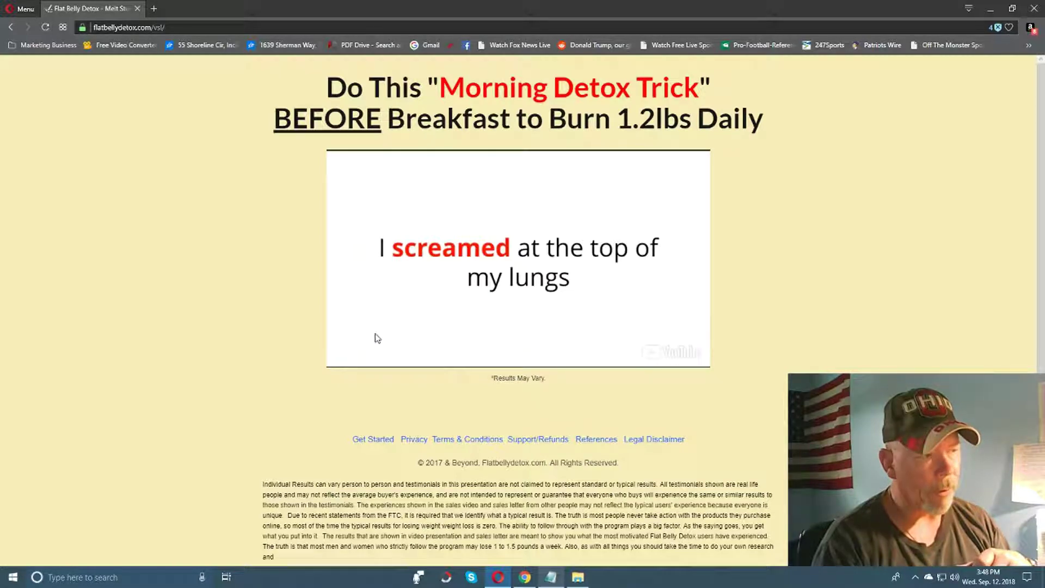
pyautogui.click(379, 336)
# Open the checkout through the sales page's Get Started link and examine the Flat Belly Detox price in the order summary.
pyautogui.scroll(-2, 919, 318)
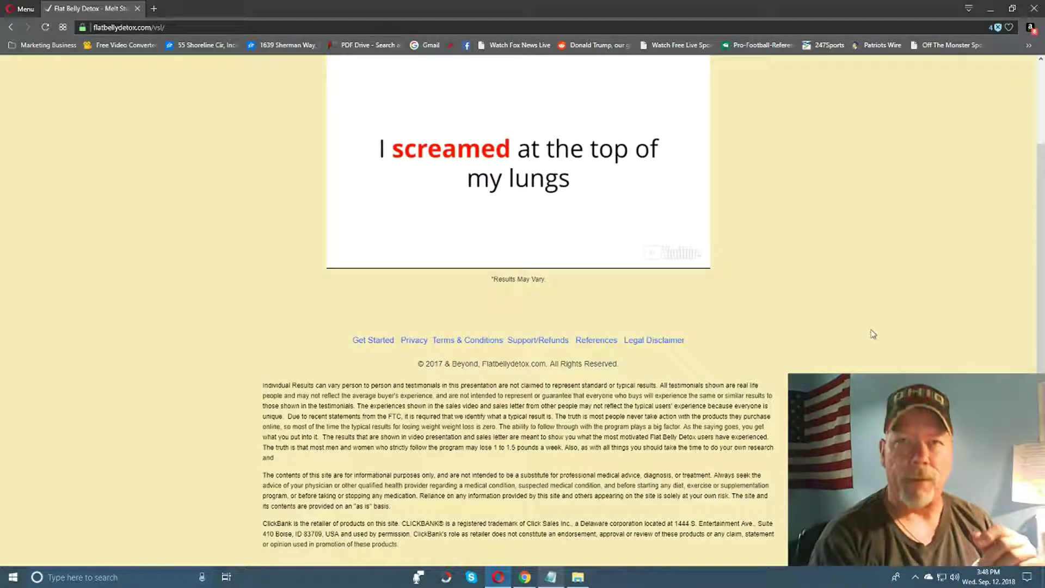
pyautogui.click(375, 342)
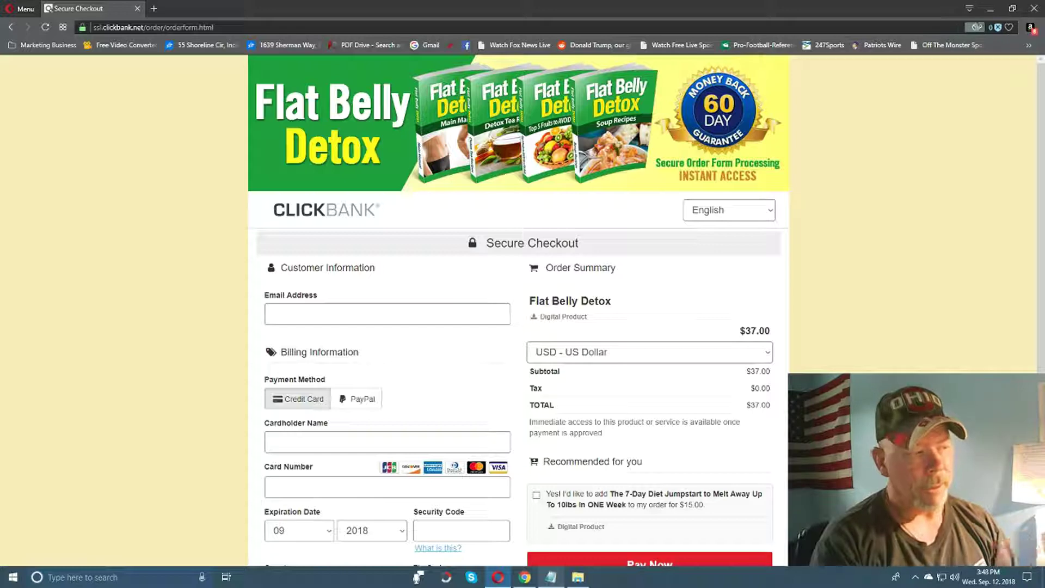
pyautogui.scroll(-2, 522, 310)
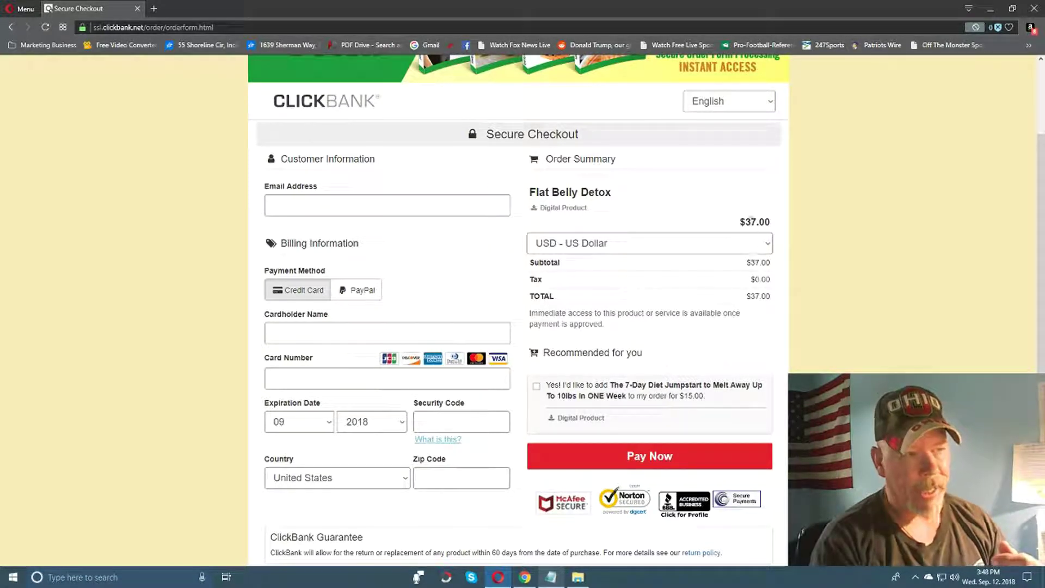
pyautogui.moveTo(745, 222); pyautogui.dragTo(769, 223)
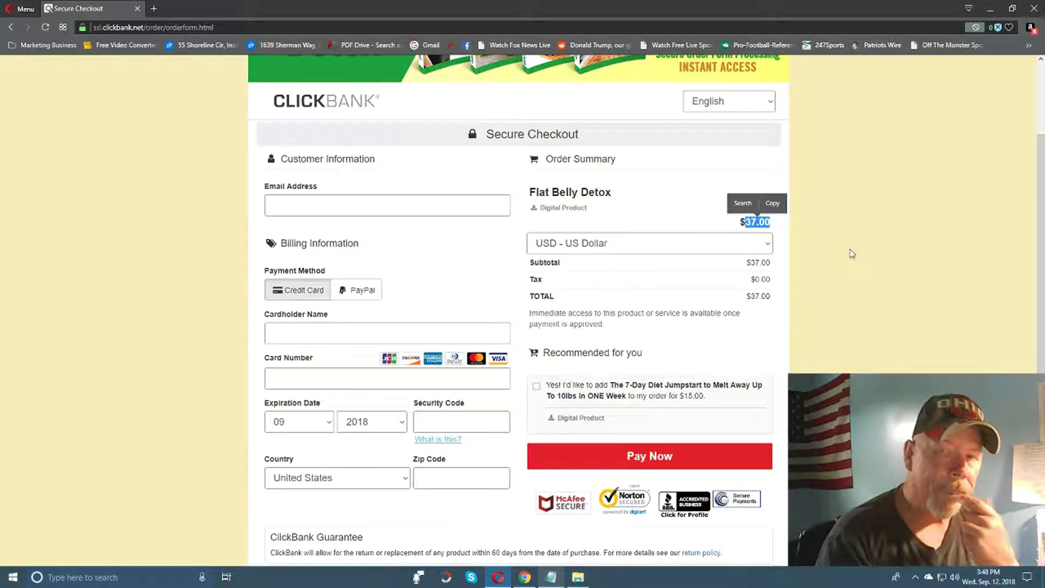
pyautogui.click(851, 253)
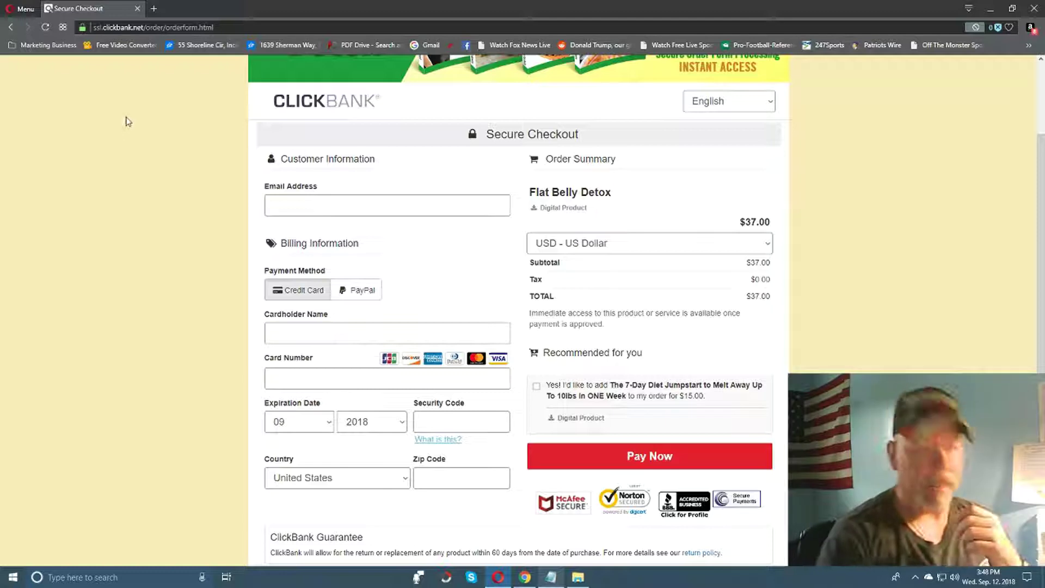
# Go back through the sales page to the funnel's thank-you page and minimize the browser.
pyautogui.click(11, 27)
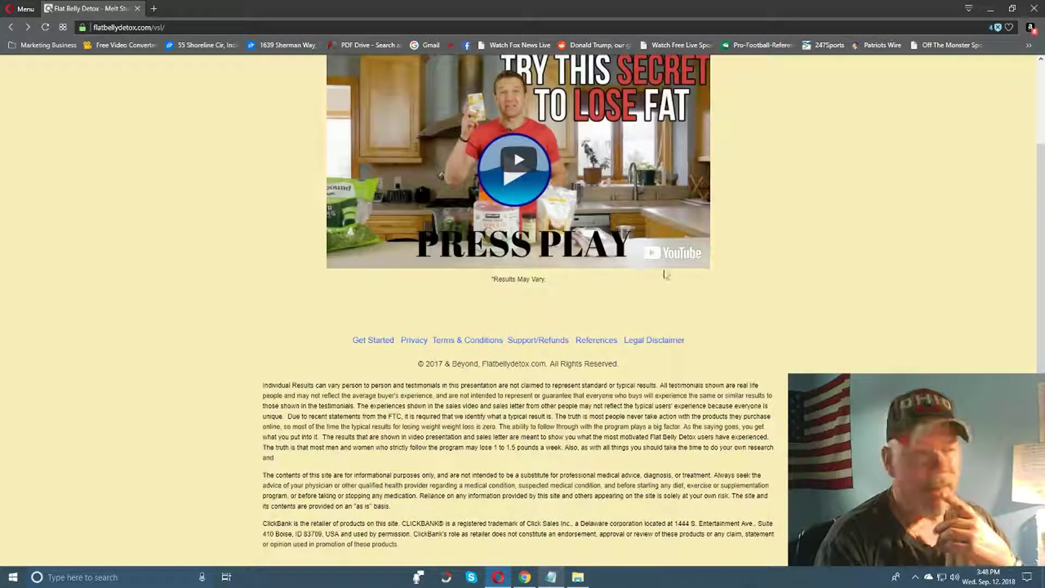
pyautogui.click(10, 26)
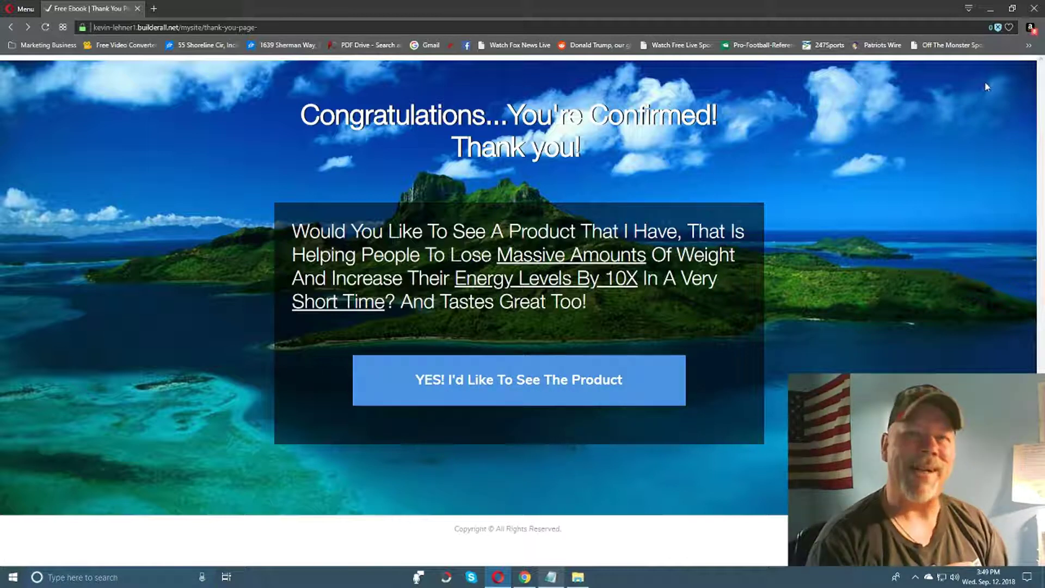
pyautogui.click(991, 9)
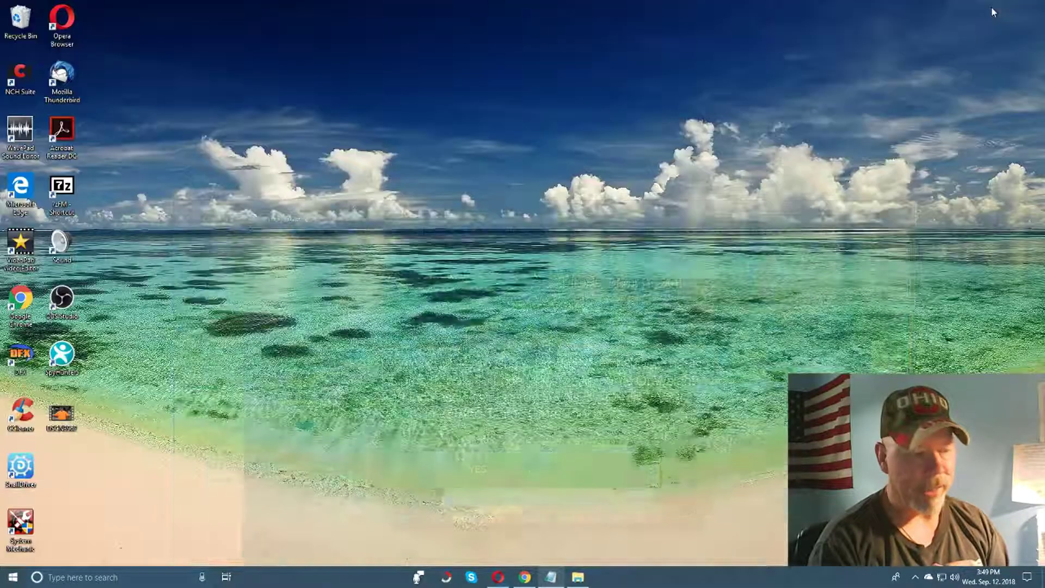
# Switch to Thunderbird and open the Welcome And Thank You message in the inbox of the address used for the opt-in.
pyautogui.rightClick(502, 177)
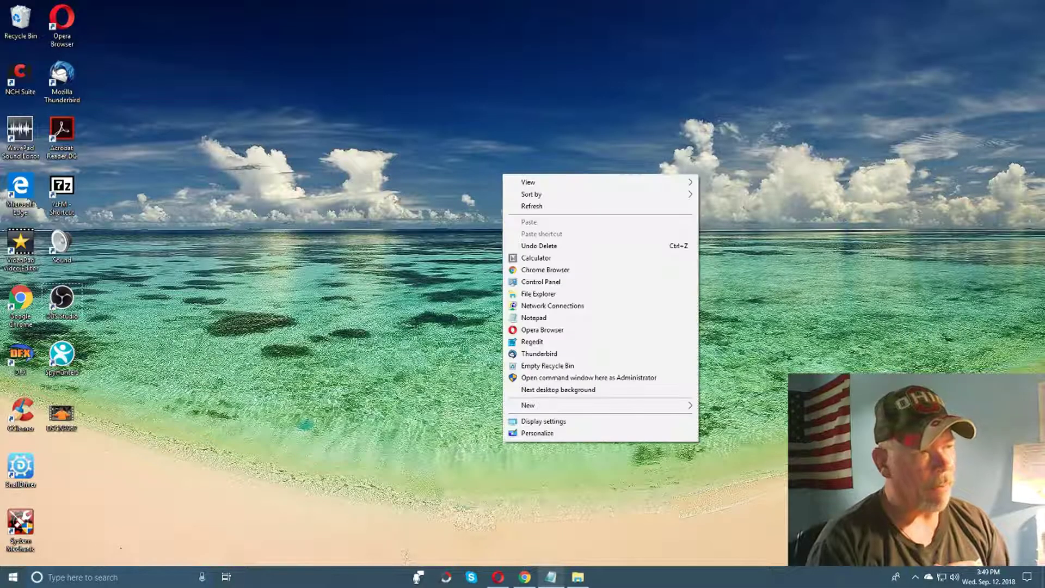
pyautogui.click(553, 355)
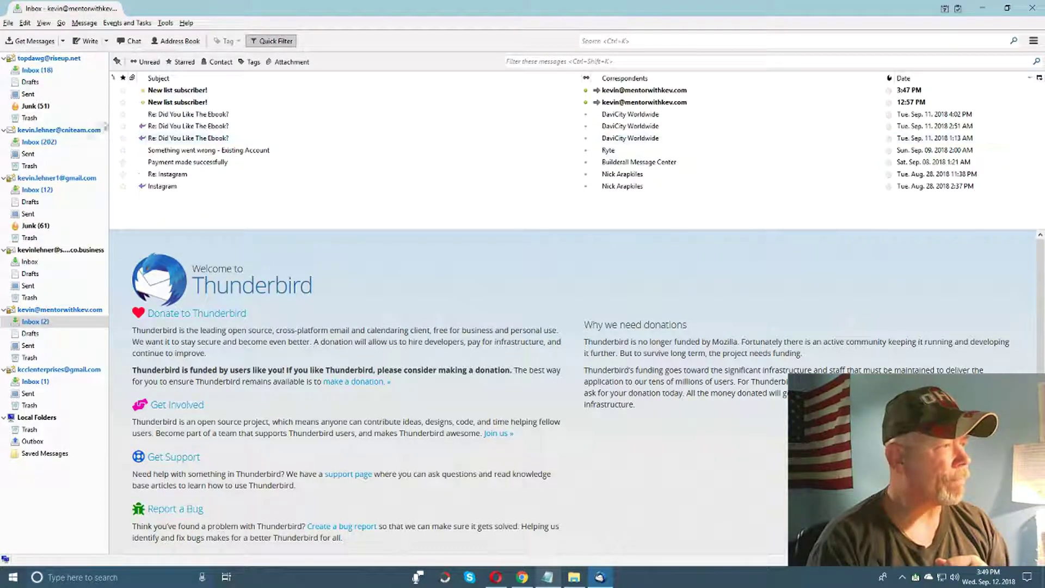
pyautogui.click(71, 71)
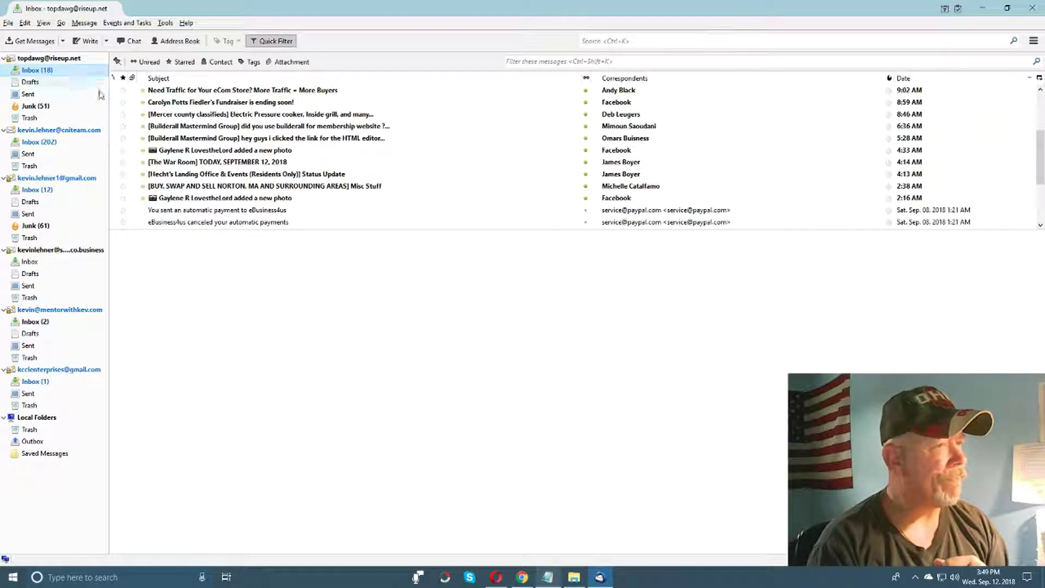
pyautogui.scroll(3, 481, 154)
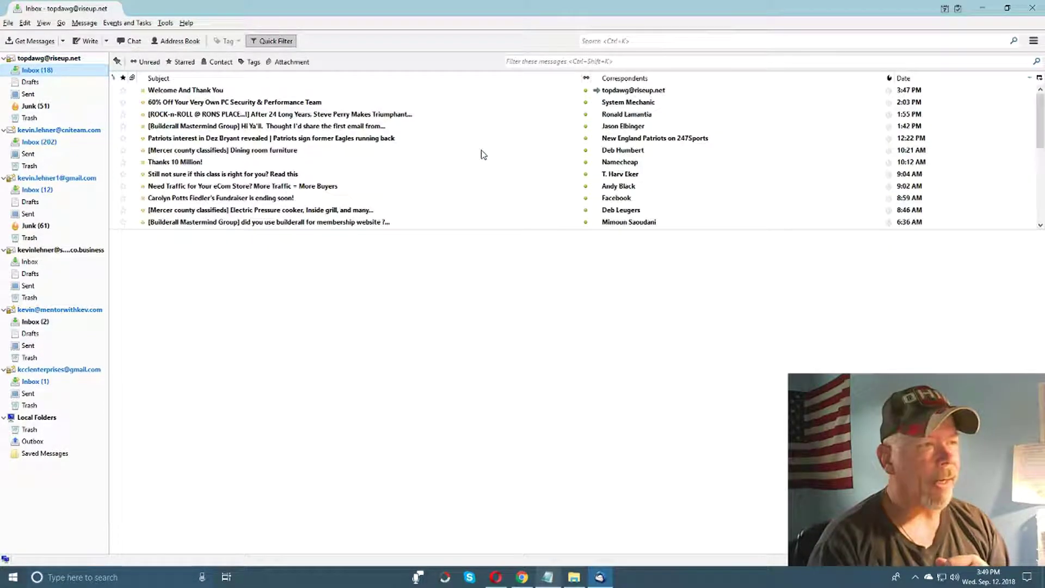
pyautogui.click(200, 91)
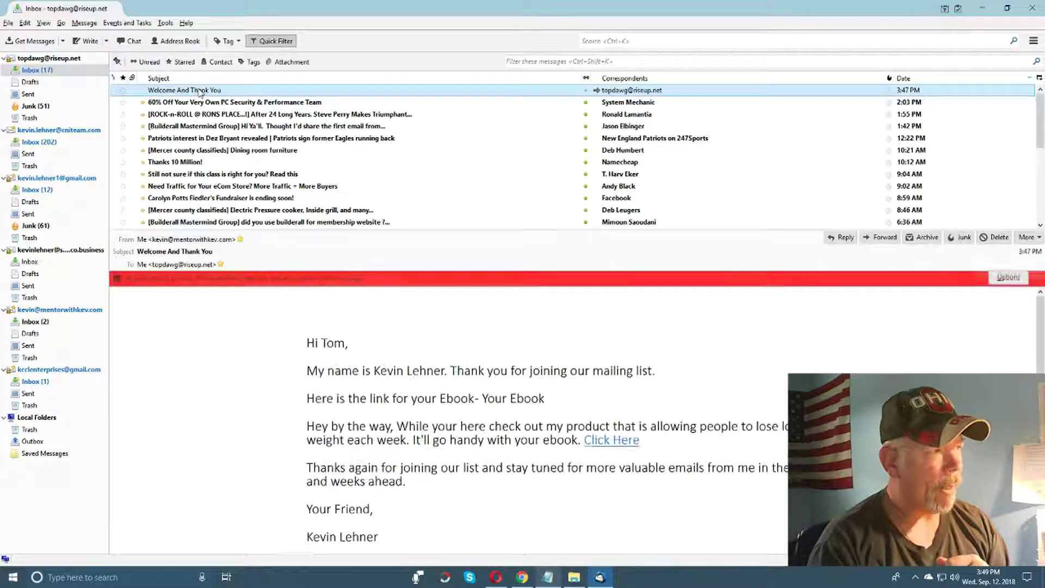